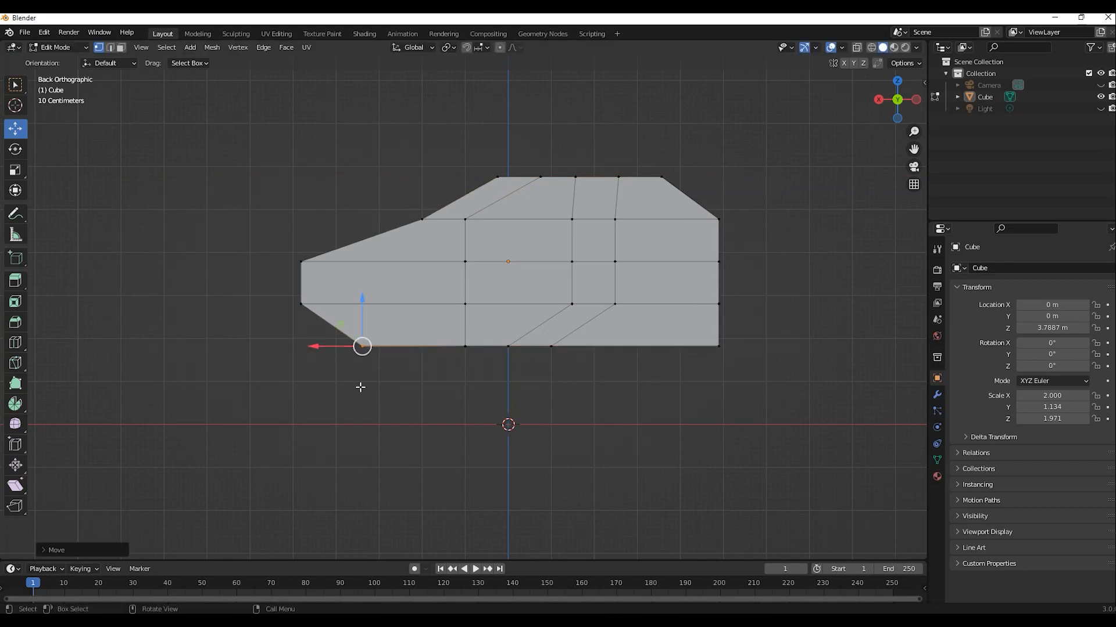
Step: Lower the middle top vertices of the side profile, spread the heel peak outward, and shift the inner vertices toward the heel
left_click_drag(579, 125, 579, 154)
left_click(662, 177)
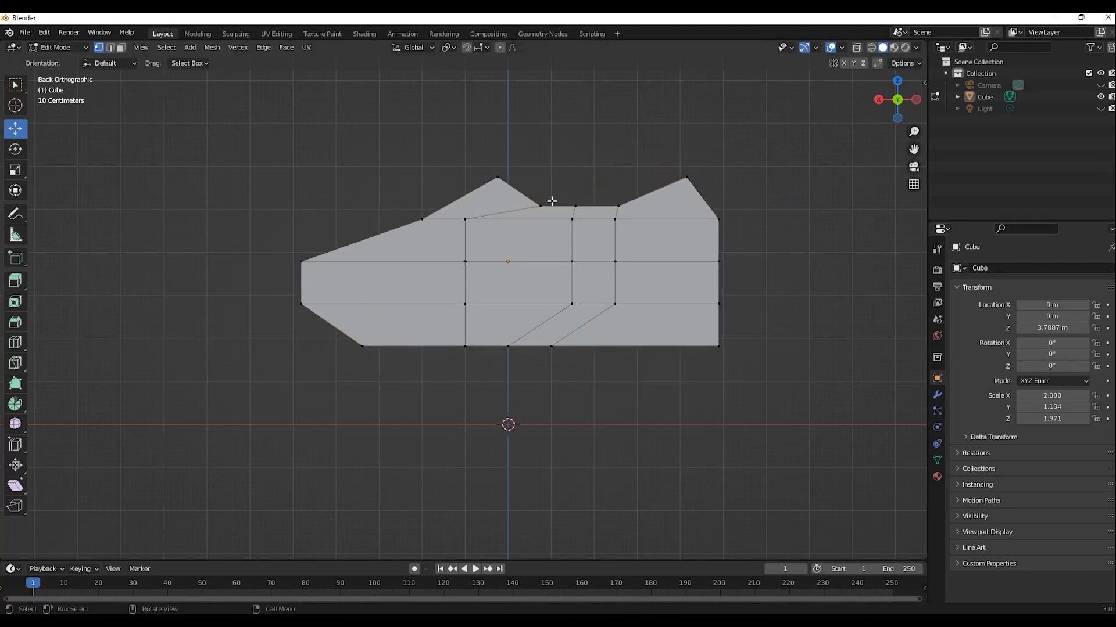
left_click_drag(474, 214, 476, 213)
left_click_drag(419, 241, 461, 241)
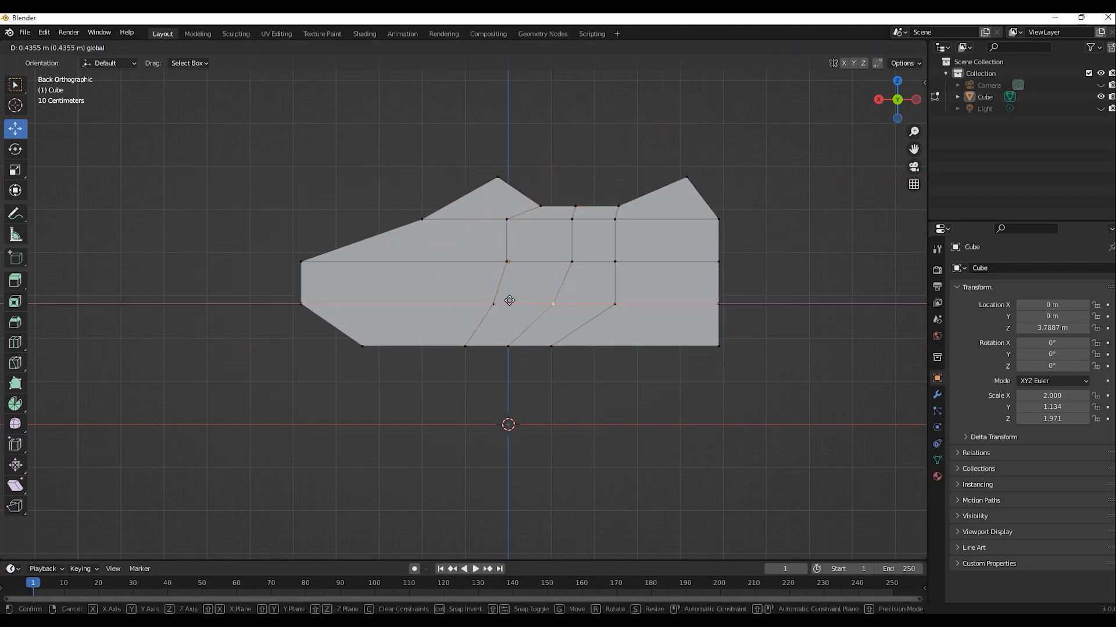
Step: Lower the inner grid vertices and shift the two rear vertices of the opening's edge toward the heel
left_click(615, 219)
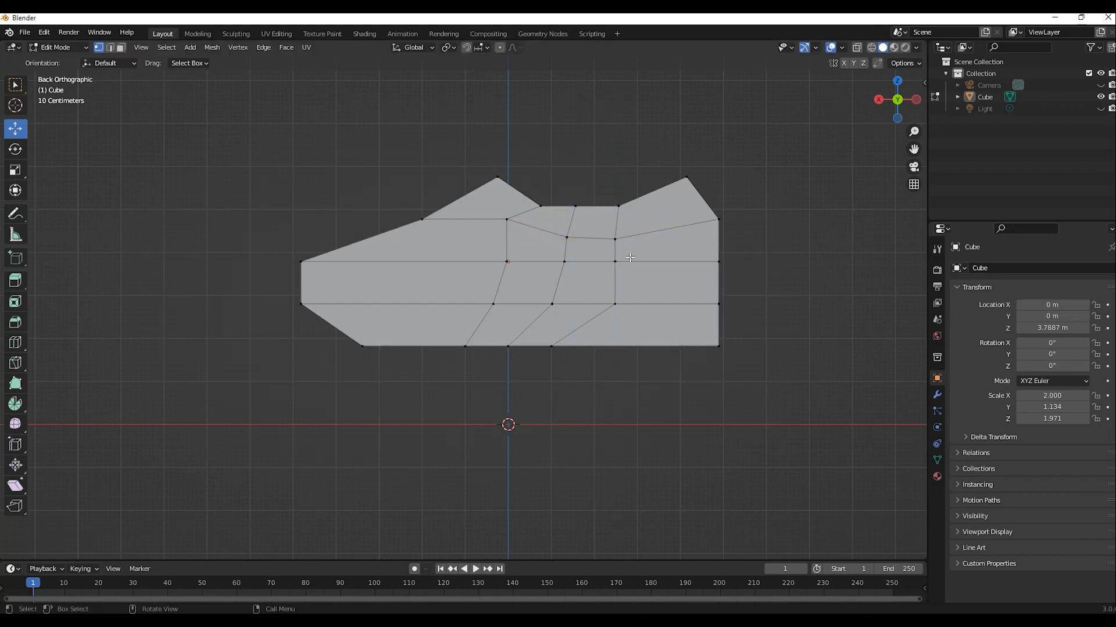
left_click_drag(562, 232, 562, 228)
left_click_drag(568, 212, 633, 189)
left_click_drag(550, 205, 578, 206)
left_click(537, 222)
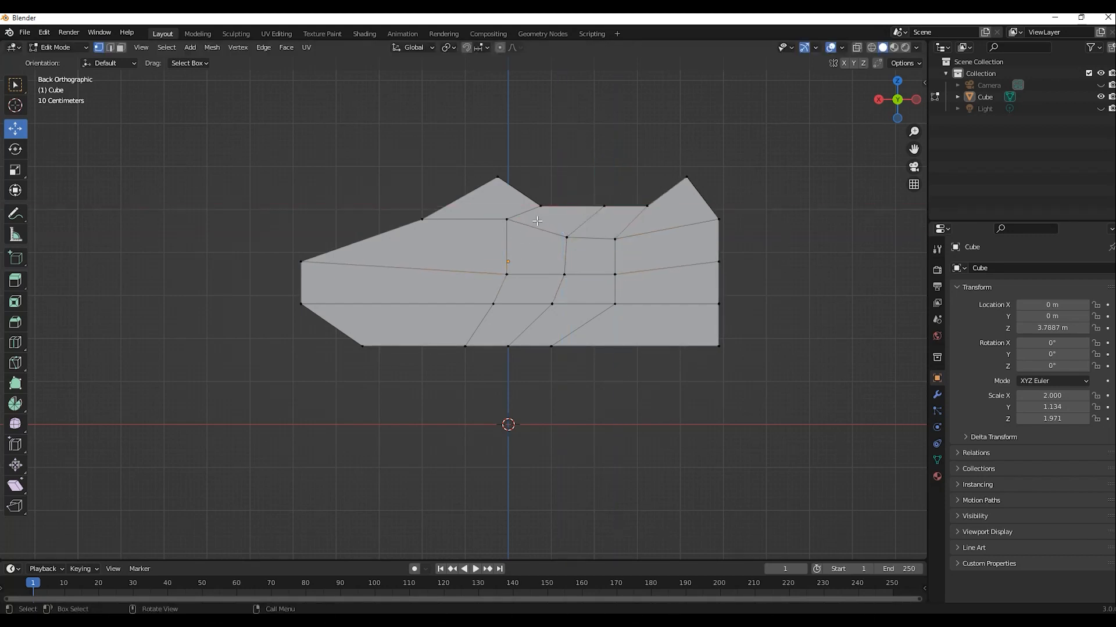
Step: Move the front peak of the opening toward the heel and lower the instep vertex beside it
left_click(498, 176)
left_click_drag(451, 176, 424, 186)
left_click(422, 219)
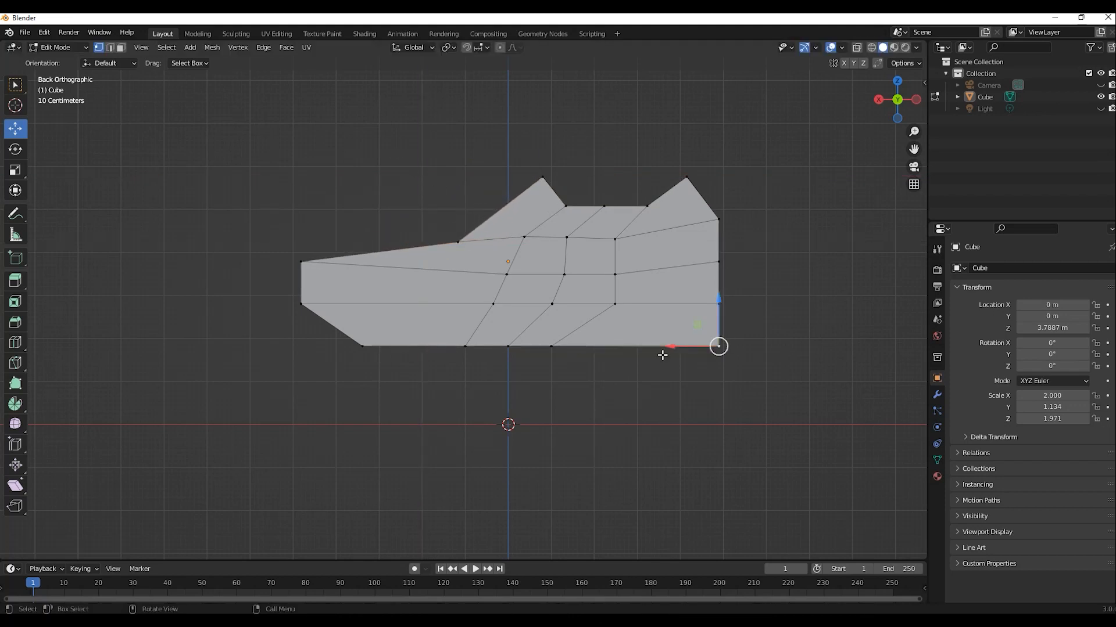
Step: Pull the bottom heel corner inward and raise the middle sole vertices to form a slight arch
left_click_drag(669, 348, 634, 348)
left_click_drag(502, 354, 559, 339)
left_click_drag(529, 298, 528, 286)
left_click(551, 335)
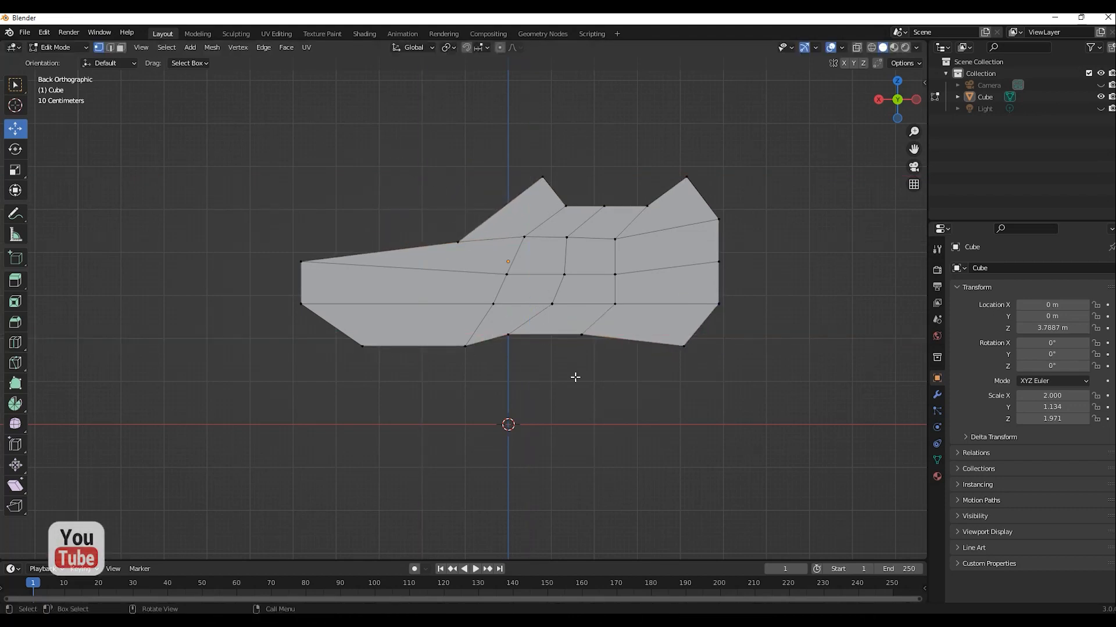
Step: Return to Object Mode and examine the flat shoe profile in a solid-shaded perspective view
key("Tab")
left_click(326, 152)
middle_click_drag(499, 190, 588, 214)
left_click(580, 262)
middle_click_drag(581, 265, 602, 267)
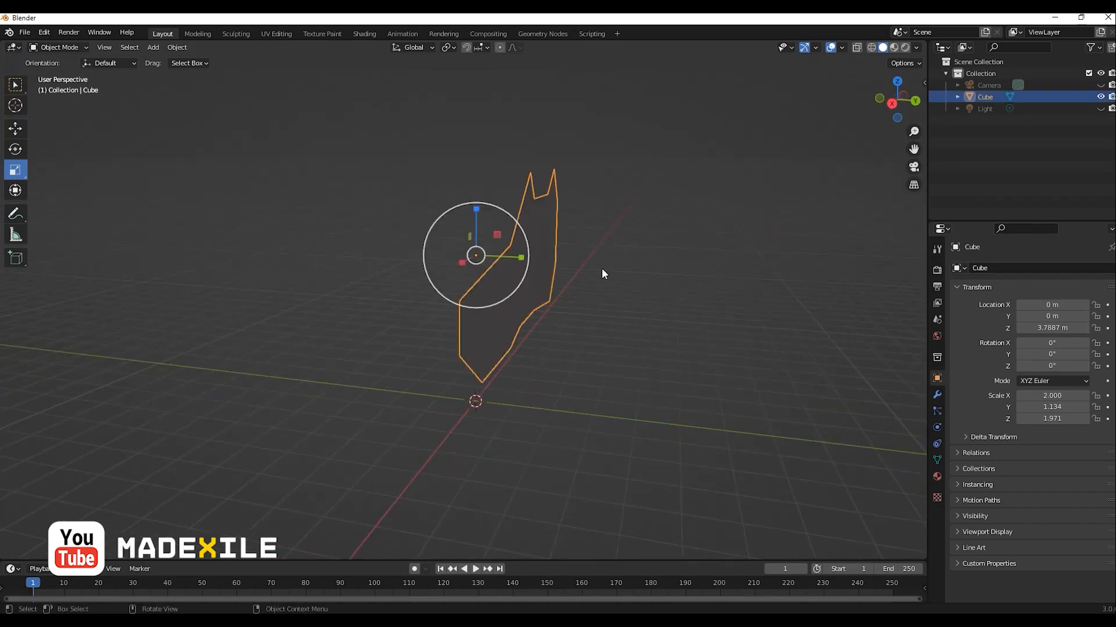
left_click(16, 126)
middle_click_drag(434, 250, 415, 249)
left_click(415, 248)
left_click(883, 48)
scroll(621, 299, "down", 2)
middle_click_drag(626, 301, 589, 297)
left_click(538, 293)
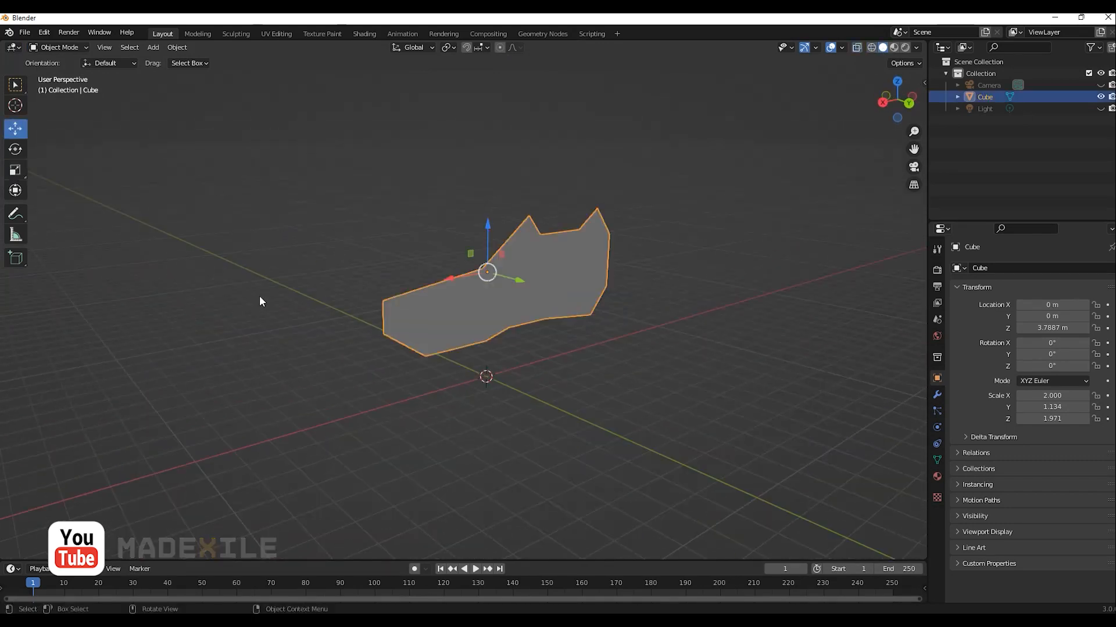
Step: Add a Mirror modifier to the shoe profile with only the Y axis active and Clipping enabled
left_click(937, 395)
left_click(974, 269)
left_click(895, 404)
left_click(586, 341)
middle_click_drag(587, 342, 568, 357)
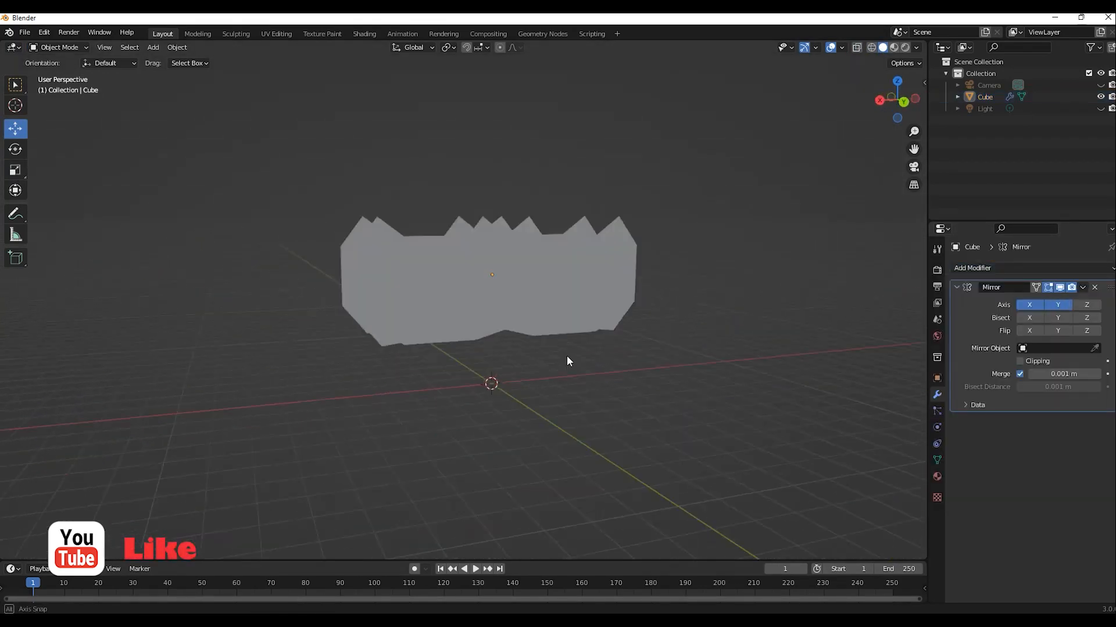
middle_click_drag(633, 390, 495, 295)
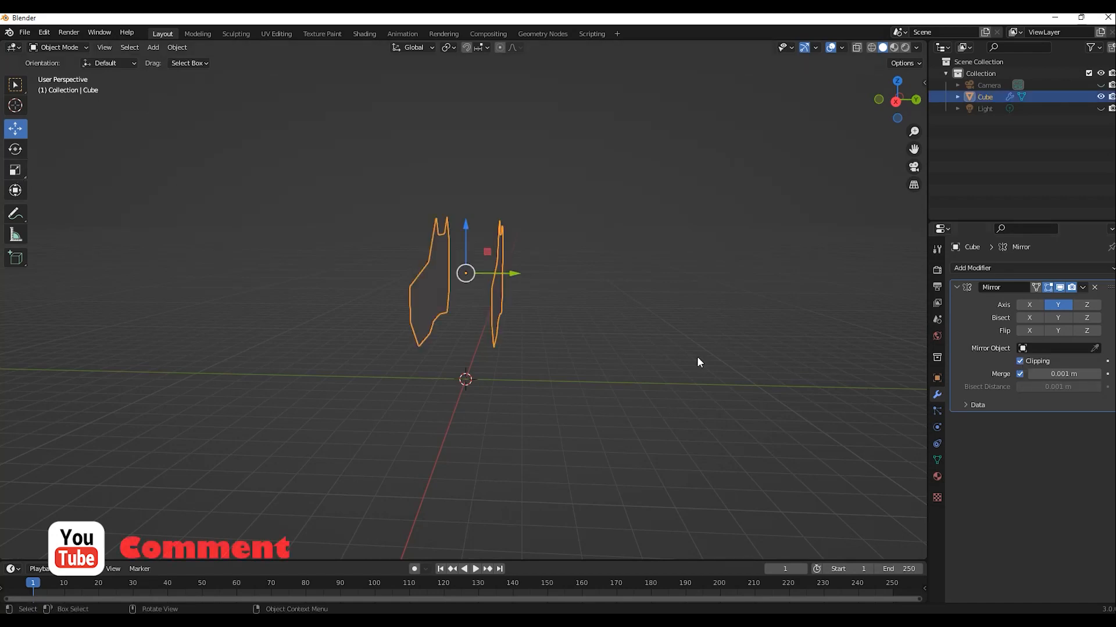
Step: Try scaling the mirrored shoe halves along the Y axis, and undo the scaling
key("s")
key("y")
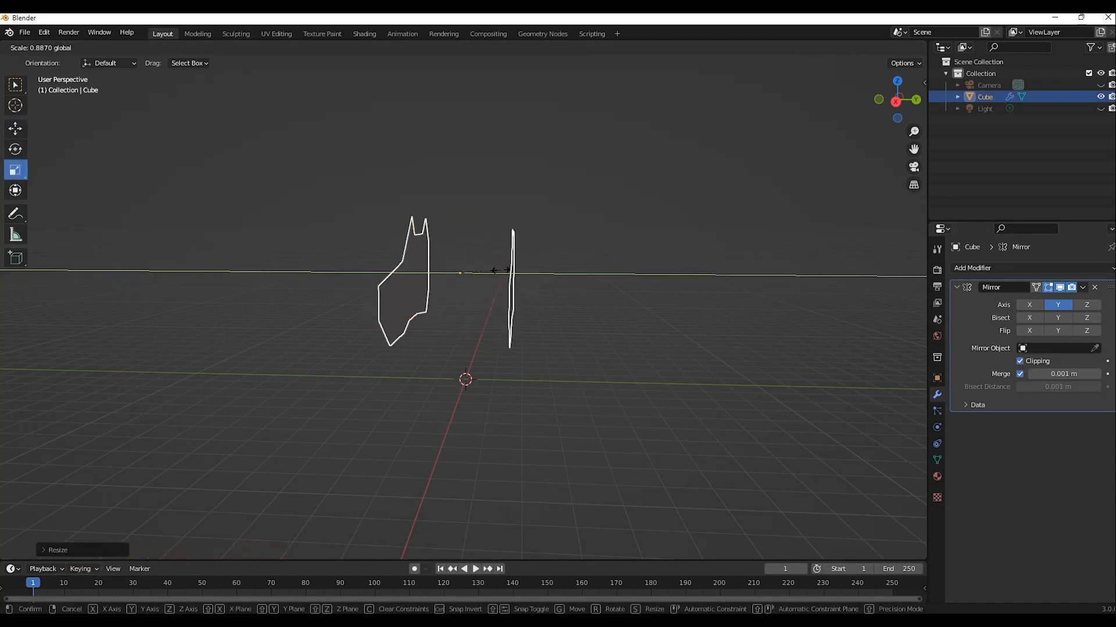
left_click(500, 270)
left_click(329, 296)
middle_click_drag(327, 295, 413, 347)
key("ctrl+z")
key("ctrl+z")
Step: Nudge the mirrored shoe slightly along the Y axis in top view and check both sides of it
left_click(316, 359)
key("KP_7")
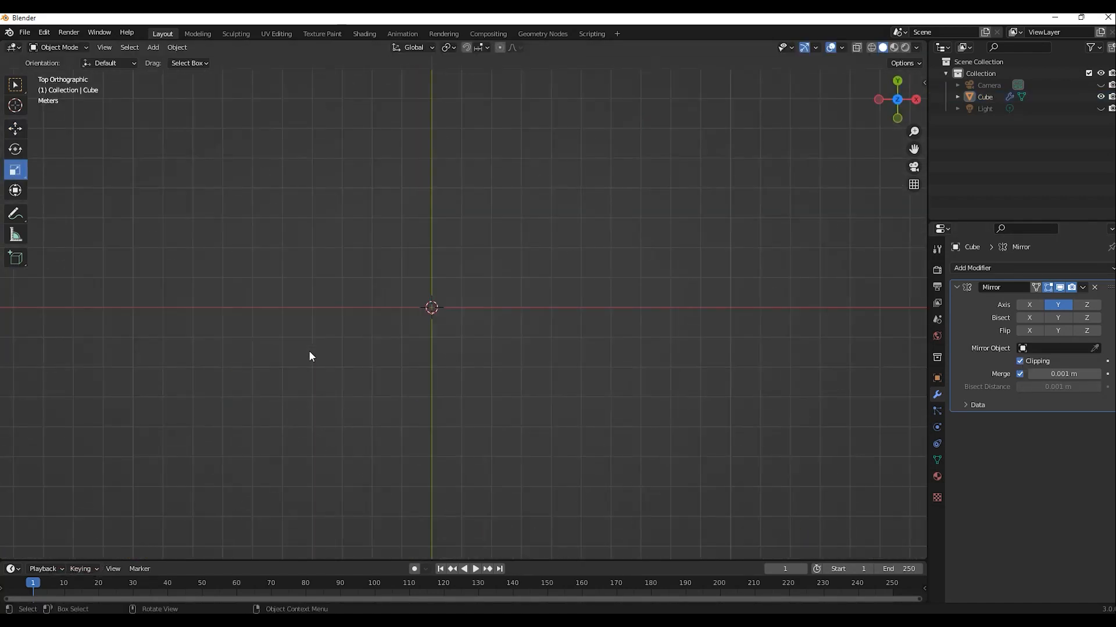
left_click(15, 128)
left_click(488, 309)
left_click_drag(431, 265, 432, 259)
left_click(514, 235)
middle_click_drag(686, 349, 525, 261)
scroll(525, 260, "up", 4)
left_click(573, 264)
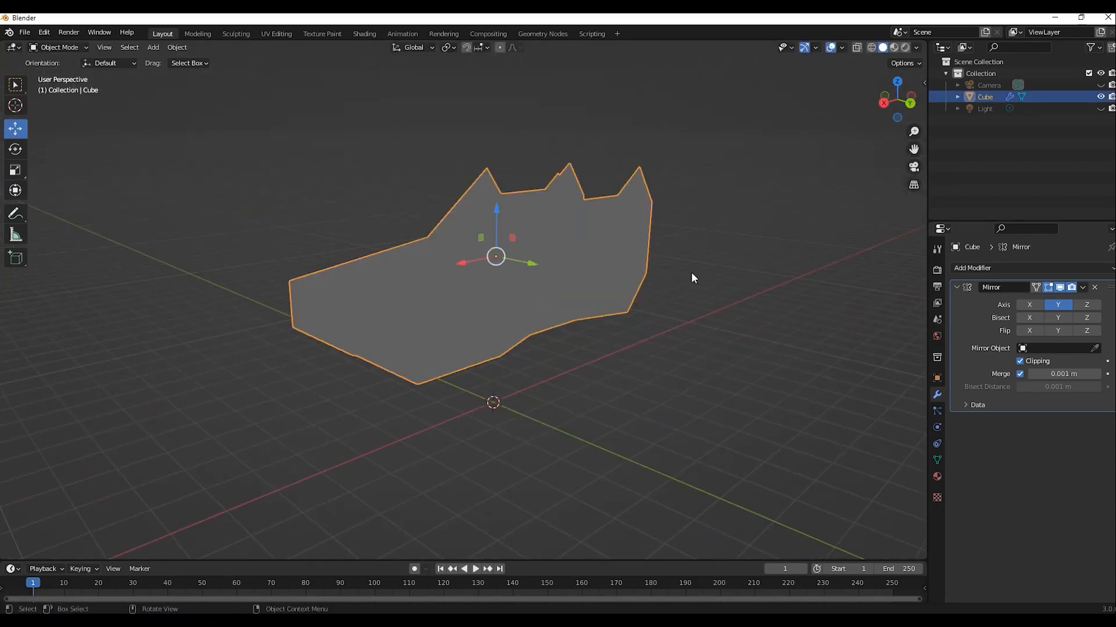
left_click(207, 191)
middle_click_drag(206, 192, 125, 201)
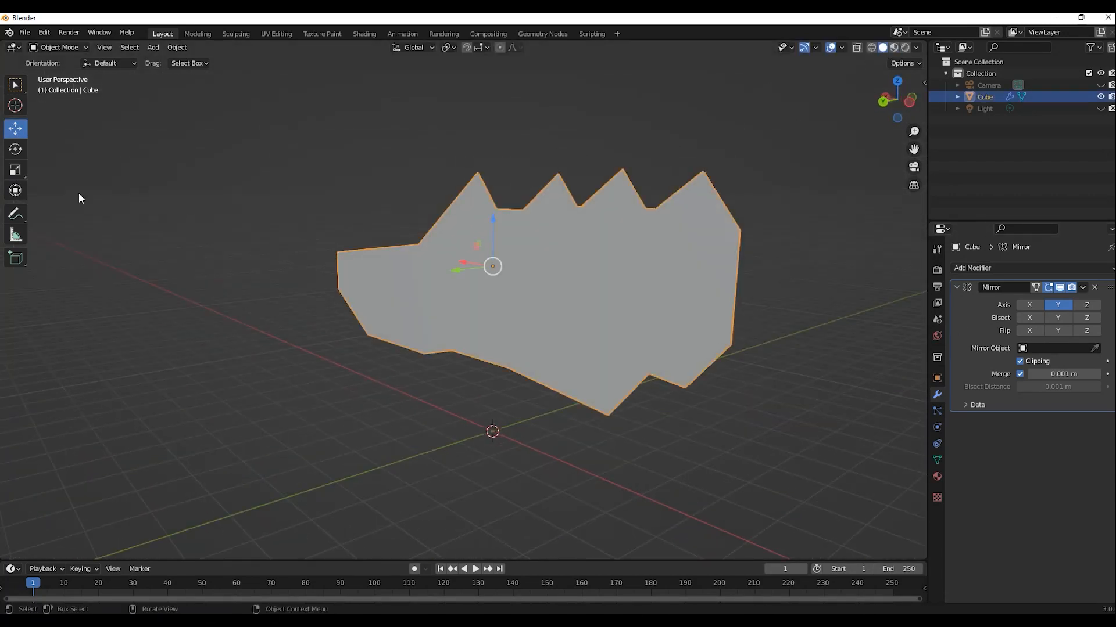
Step: Enter Edit Mode and move the profile's outer boundary vertices along Y to the mirror centre line, joining both halves
key("Tab")
middle_click_drag(267, 250, 578, 264)
middle_click_drag(502, 243, 467, 233)
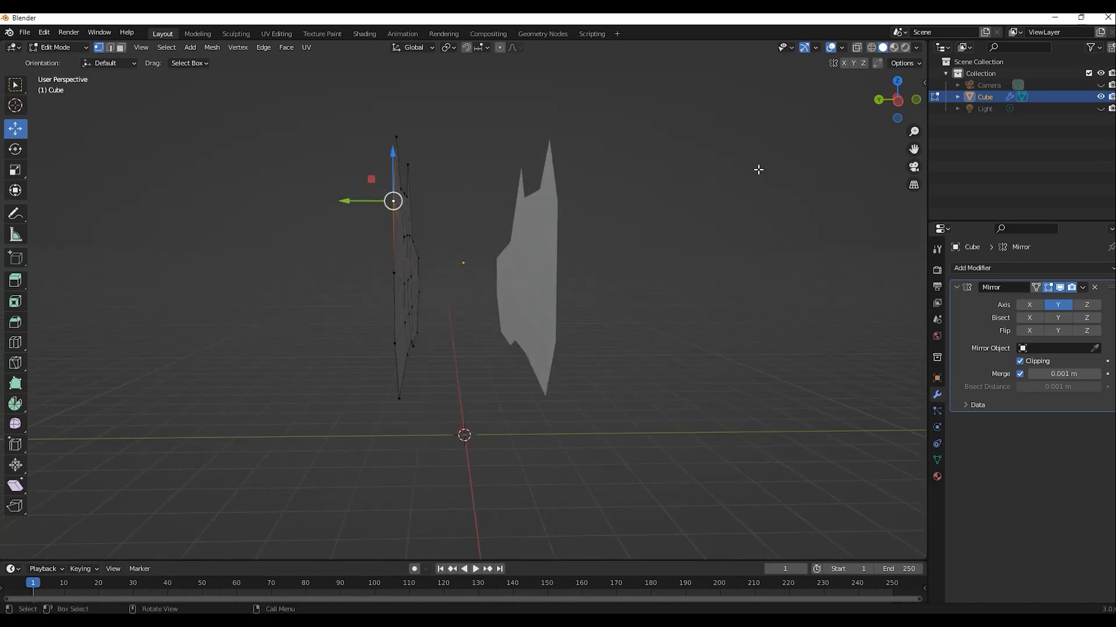
left_click(897, 100)
left_click_drag(366, 218, 427, 221)
middle_click_drag(447, 253, 470, 259)
middle_click_drag(424, 325, 436, 397)
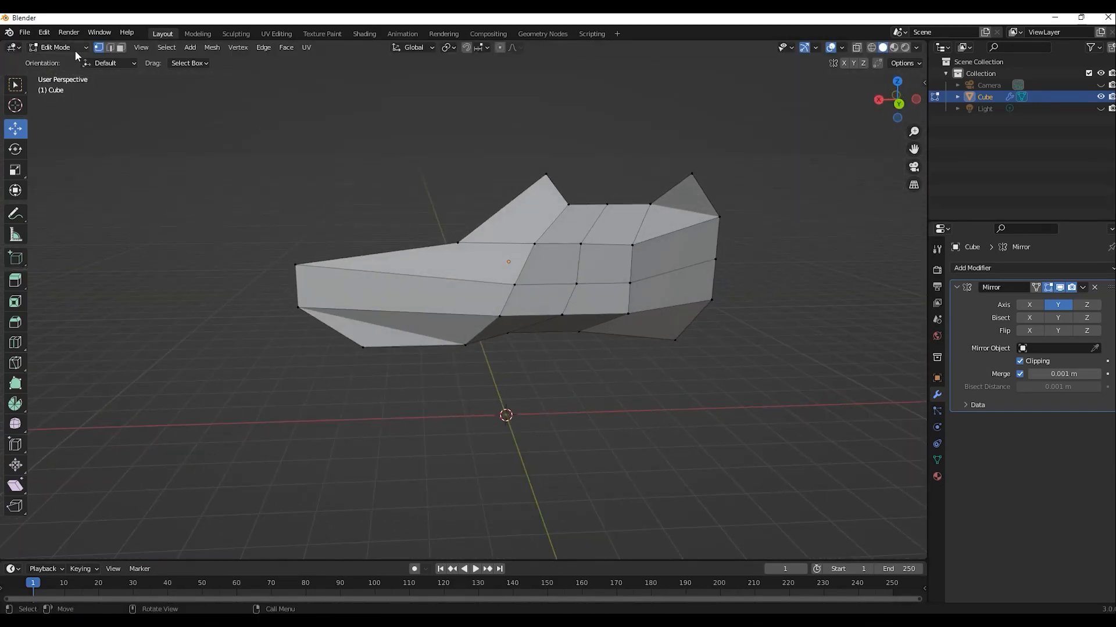
Step: Switch to Object Mode and add a Subdivision Surface modifier with viewport level 3
left_click(72, 48)
left_click(68, 60)
left_click(984, 269)
left_click(900, 482)
left_click(584, 356)
middle_click_drag(583, 357, 586, 345)
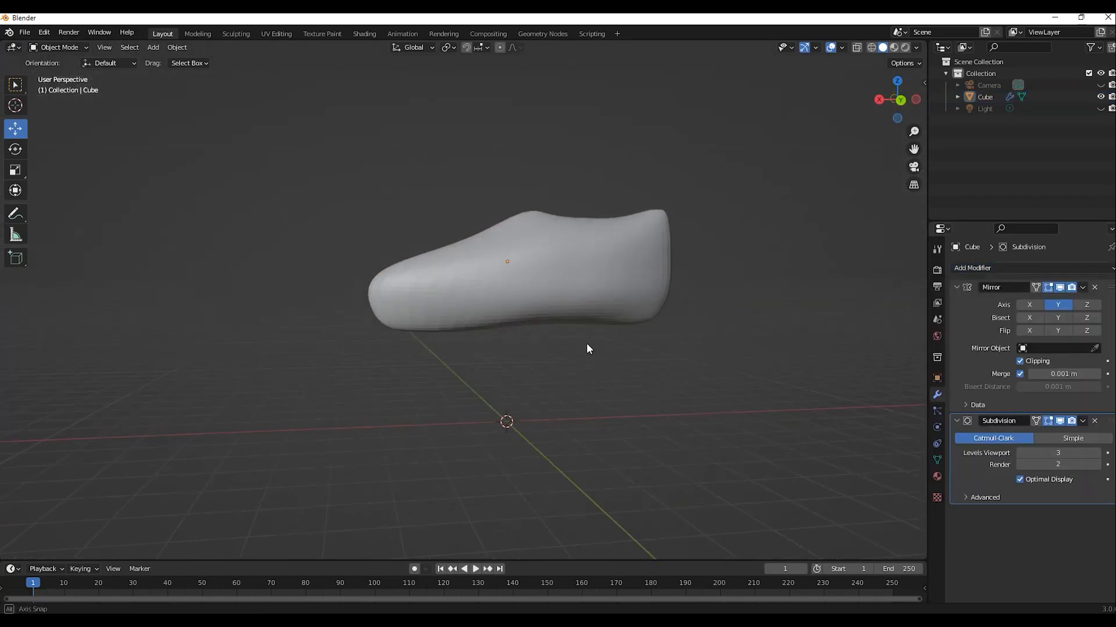
Step: Enter Edit Mode with X-ray display and reshape the toe, pulling its middle vertex forward
left_click(56, 74)
key("alt+z")
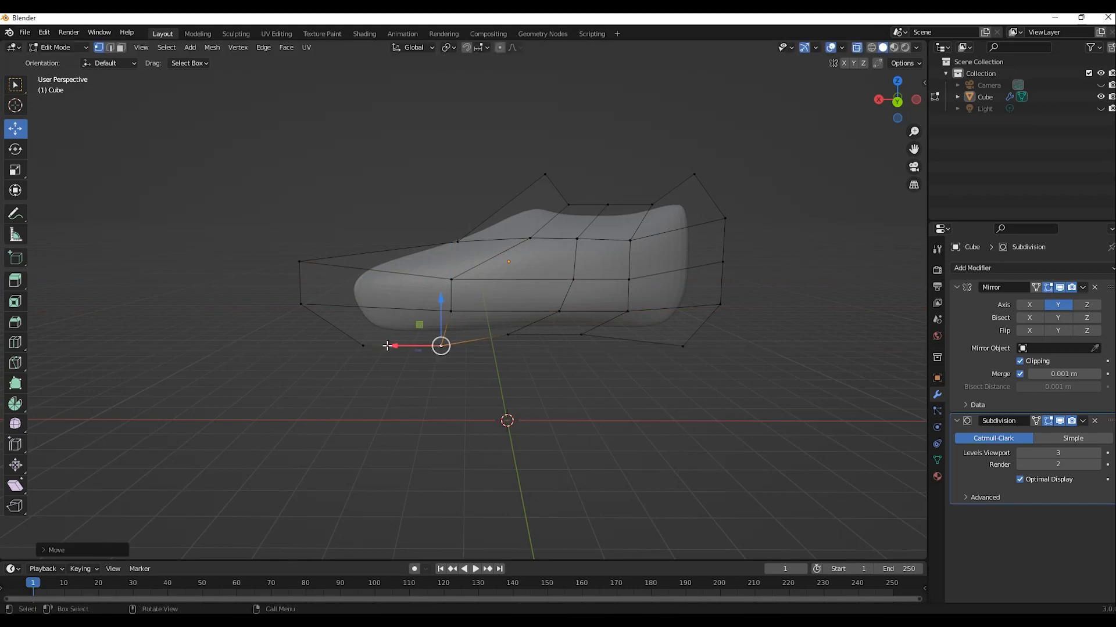
key("z")
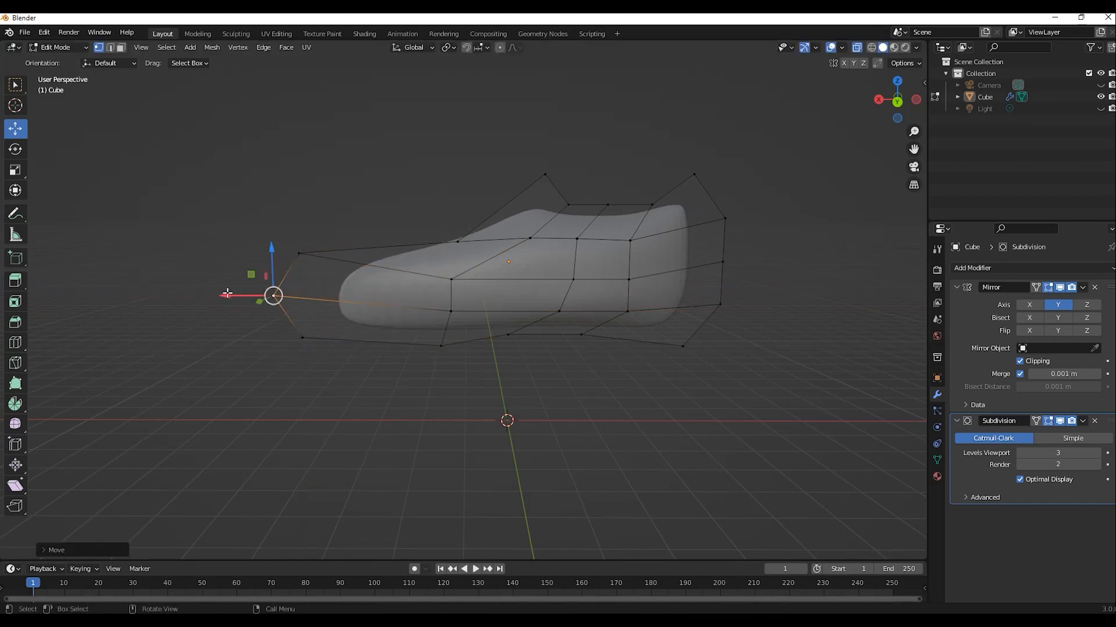
Step: Raise the bottom heel vertex along Z and fine-tune its height
middle_click_drag(656, 325, 621, 331)
left_click(691, 365)
middle_click_drag(691, 366, 587, 374)
left_click_drag(484, 308, 486, 270)
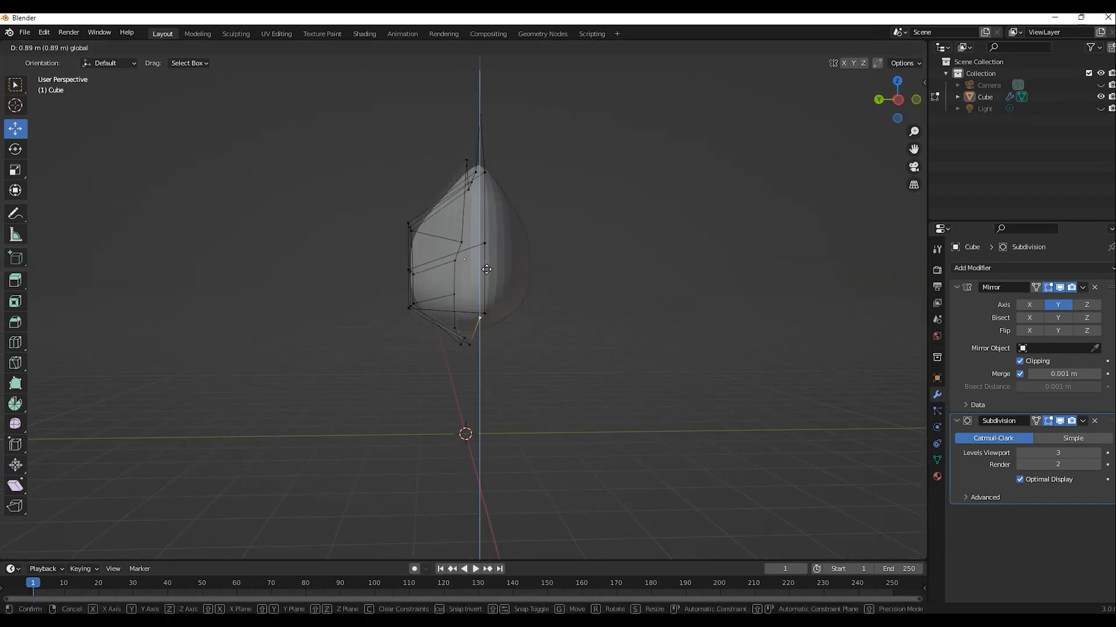
middle_click_drag(547, 310, 458, 298)
scroll(458, 299, "up", 4)
left_click(527, 315)
left_click_drag(528, 268, 528, 256)
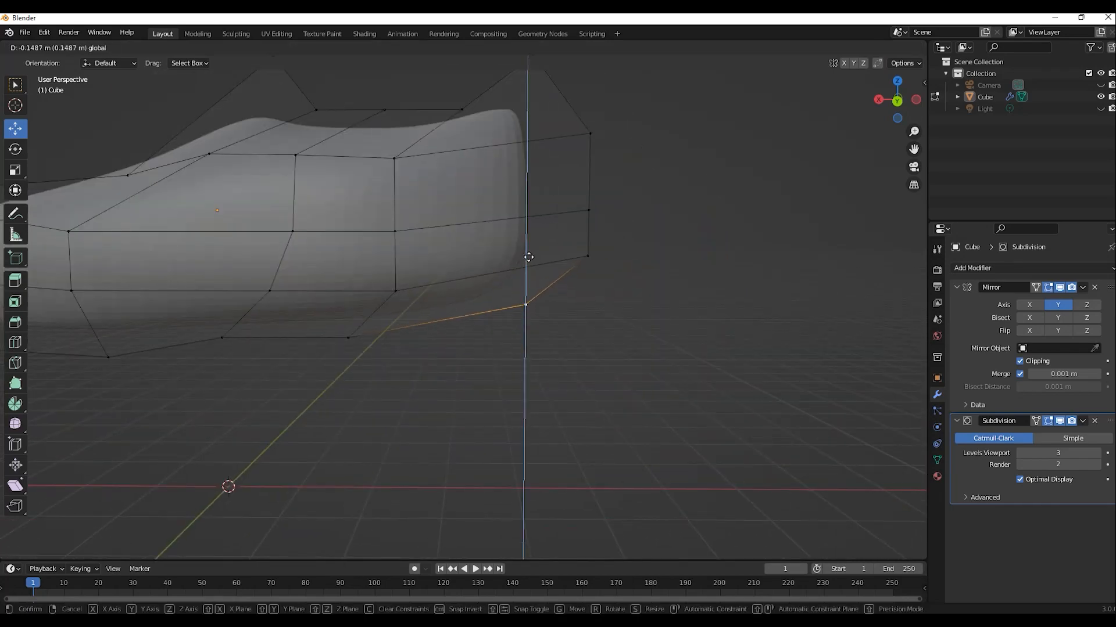
Step: Raise the two midfoot sole vertices and the two vertices above them, and adjust the bottom heel vertex's height
left_click(348, 349)
left_click(221, 350, "shift")
left_click_drag(285, 303, 332, 222)
left_click(393, 289, "shift")
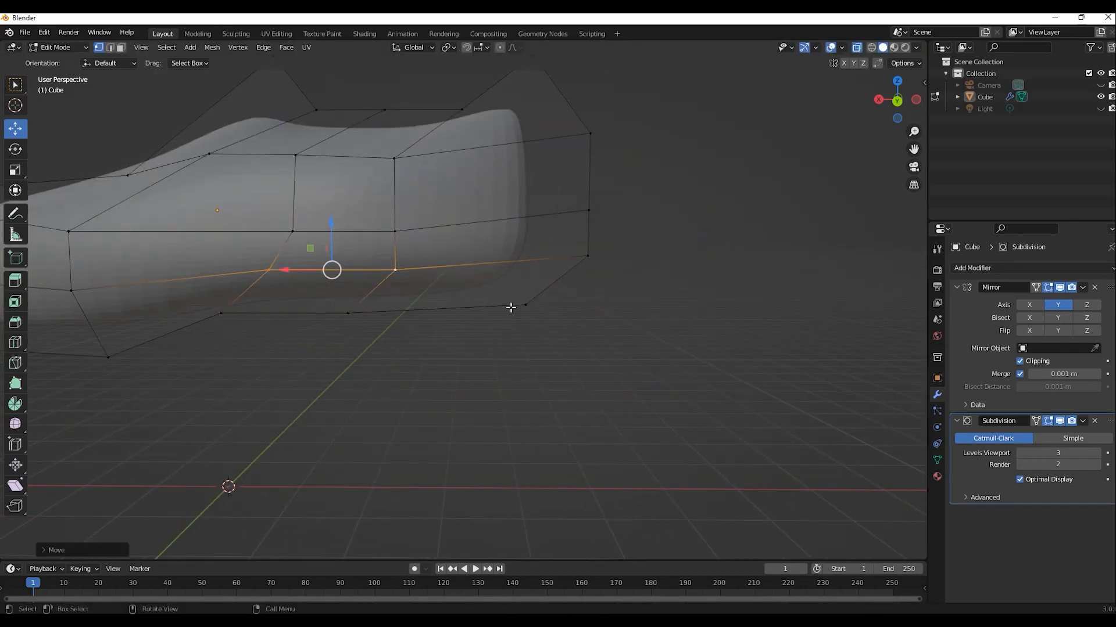
left_click(524, 312)
left_click_drag(525, 260, 523, 274)
Step: Add vertical loop cuts across the heel, midfoot and toe, and adjust the height of the sole vertices
middle_click_drag(453, 305, 601, 320, "shift")
left_click(16, 342)
left_click(622, 279)
left_click(494, 286)
left_click(100, 317)
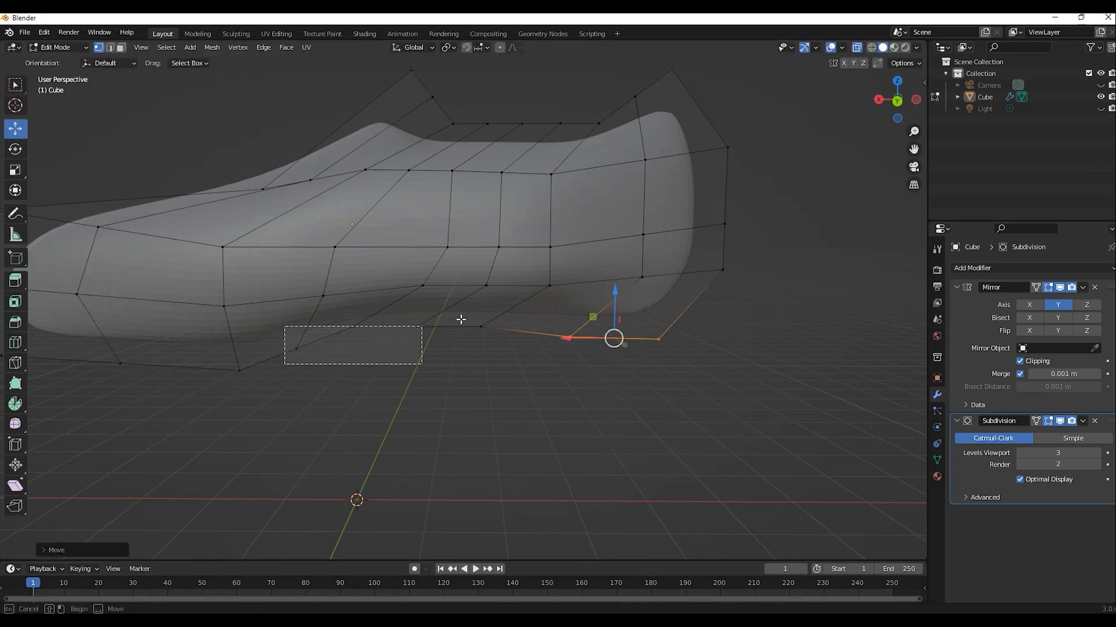
left_click_drag(388, 295, 388, 296)
left_click(523, 410)
Step: In top view, widen the forefoot by moving its side vertices outward along Y
middle_click_drag(534, 410, 408, 420)
key("KP_7")
scroll(644, 330, "down", 2)
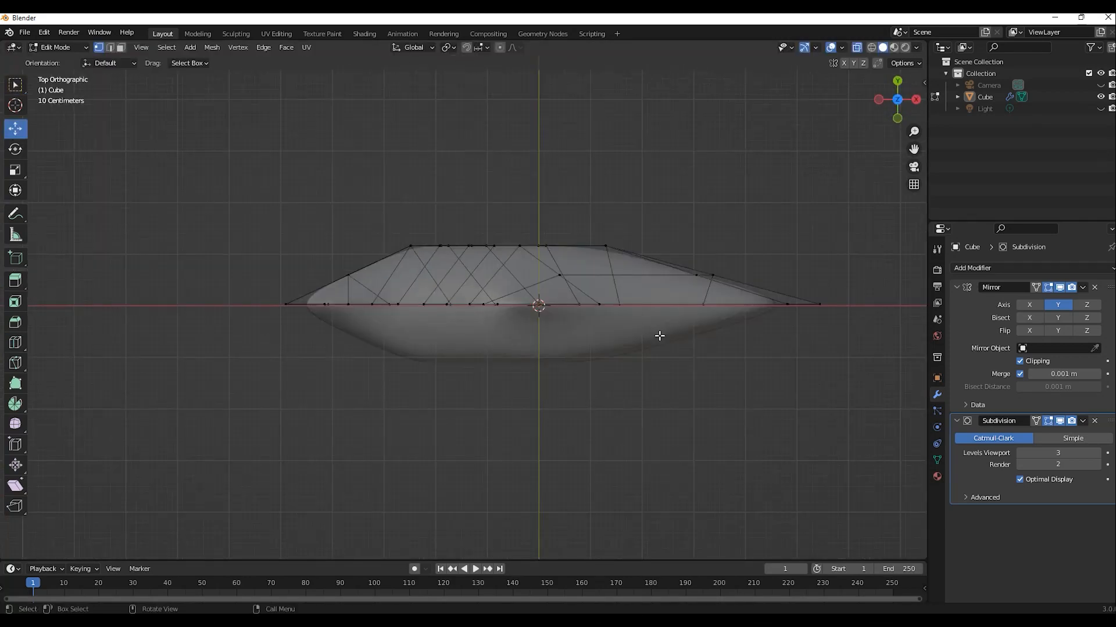
middle_click_drag(674, 347, 565, 286)
key("KP_7")
middle_click_drag(679, 290, 481, 301, "shift")
left_click_drag(486, 301, 546, 252)
left_click_drag(511, 234, 510, 172)
left_click(418, 192)
Step: Widen the heel by moving its side vertices outward along Y, and refine the forefoot's side contour
middle_click_drag(345, 212, 578, 192, "shift")
left_click_drag(368, 273, 480, 201)
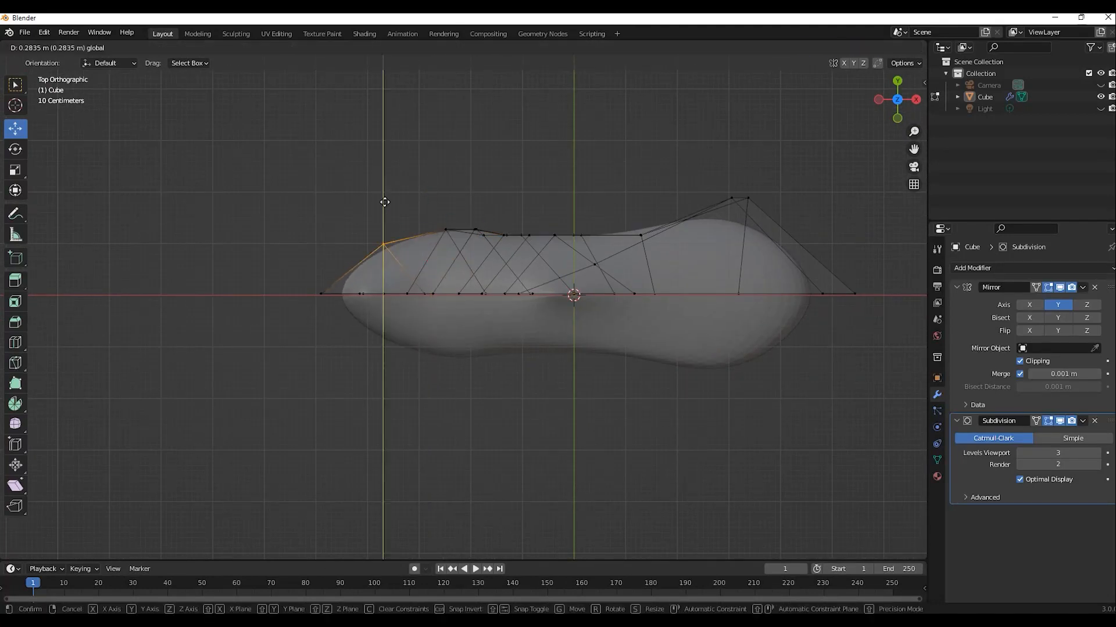
middle_click_drag(774, 257, 576, 231, "shift")
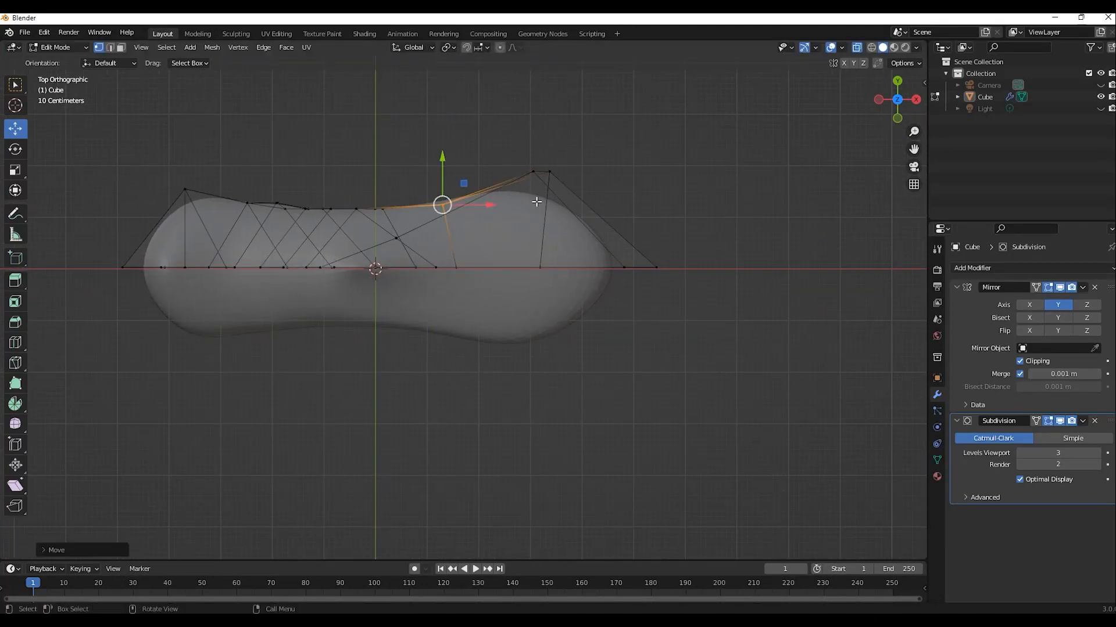
left_click_drag(520, 197, 564, 154)
mouse_move(586, 172)
left_mouse_down()
mouse_move(605, 169)
mouse_move(592, 170)
left_mouse_up()
left_click(372, 163)
Step: In right view, raise the sole's centre-line vertices along Z to flatten the underside
middle_click_drag(261, 314, 466, 265)
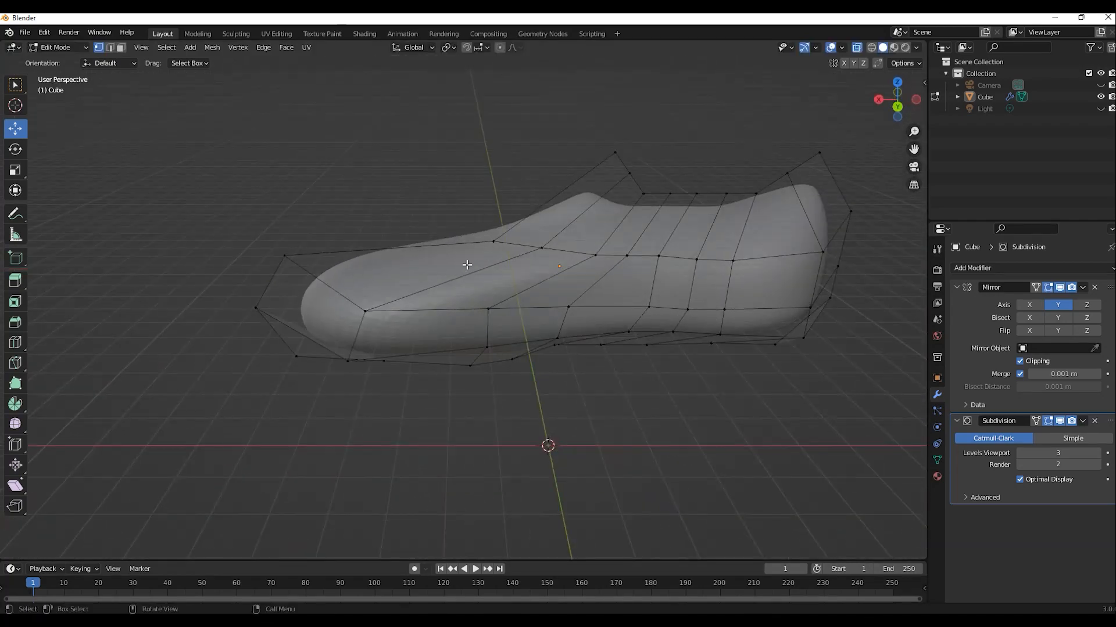
key("KP_3")
left_click_drag(487, 374, 522, 317)
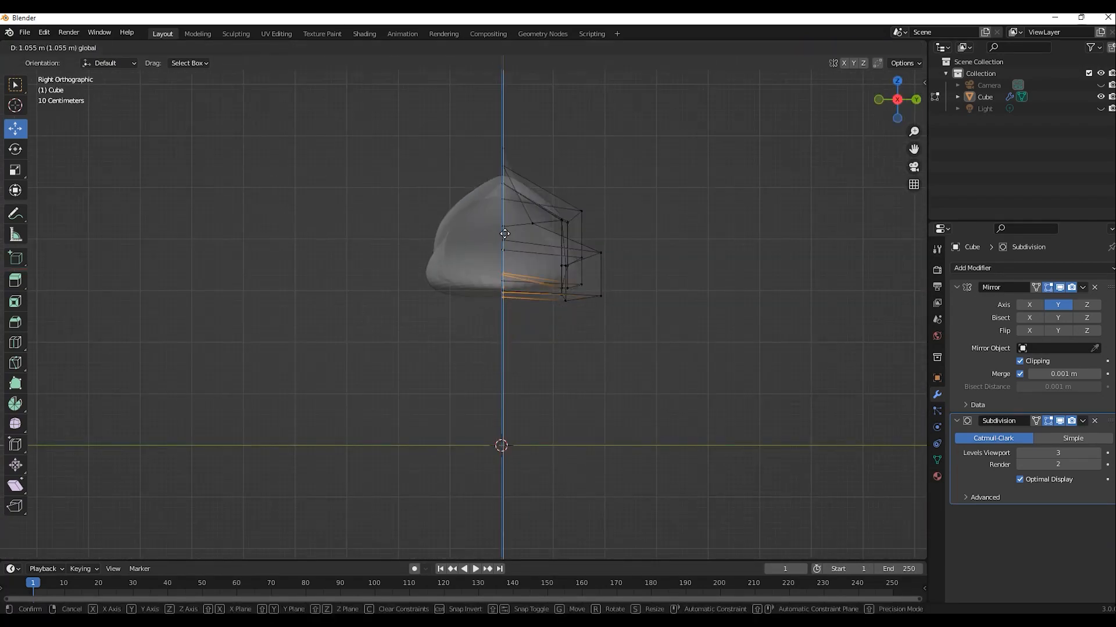
left_click_drag(504, 234, 505, 232)
left_click(837, 349)
Step: Select the midfoot centre-line vertices of the sole and lower them along Z
middle_click_drag(860, 356, 727, 365)
middle_click_drag(671, 319, 562, 331)
left_click(600, 280)
left_click(552, 280, "shift")
left_click(650, 281, "shift")
scroll(645, 327, "up", 1)
scroll(562, 332, "up", 3)
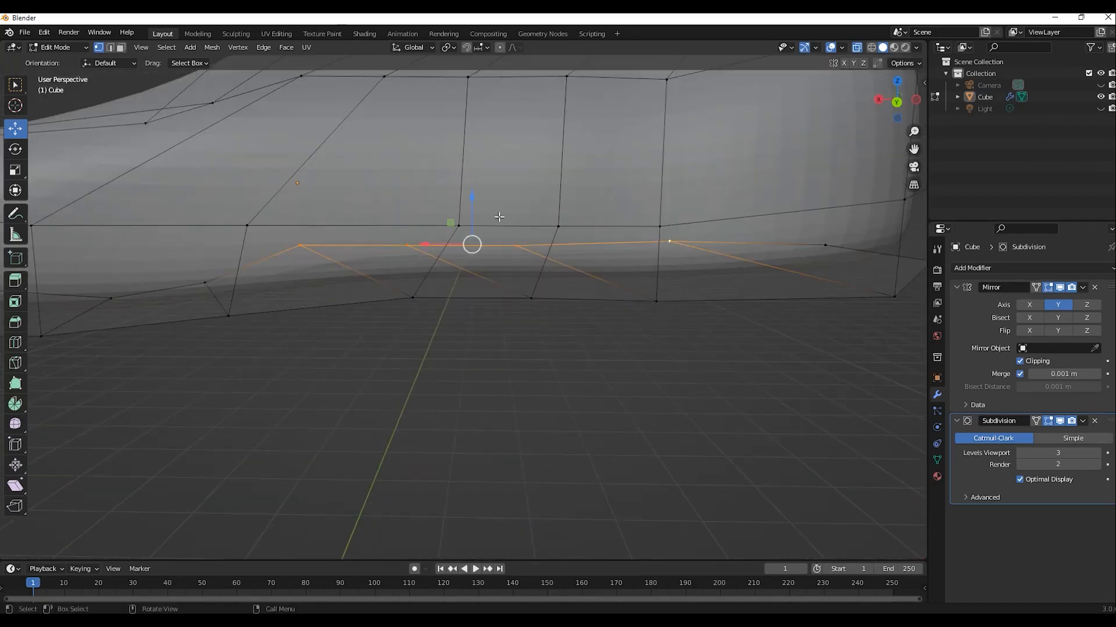
left_click_drag(484, 242, 484, 243)
left_click(587, 355)
Step: Lower the heel's bottom centre-line vertex along Z and adjust the rear heel vertex above it
mouse_move(588, 343)
middle_mouse_down()
mouse_move(598, 366)
mouse_move(593, 340)
middle_mouse_up()
middle_click_drag(726, 337, 436, 329, "shift")
left_click(530, 241)
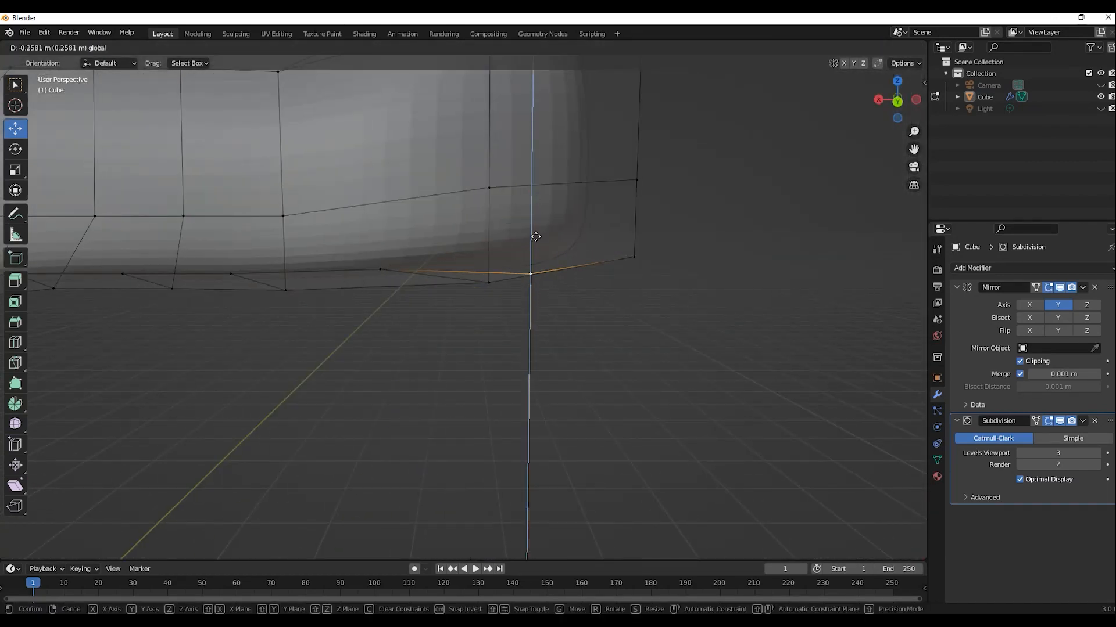
left_click_drag(635, 237, 634, 238)
left_click(604, 343)
Step: Select the midfoot side vertices and move them outward along Y
scroll(558, 340, "down", 6)
middle_click_drag(523, 337, 381, 337)
left_click(899, 102)
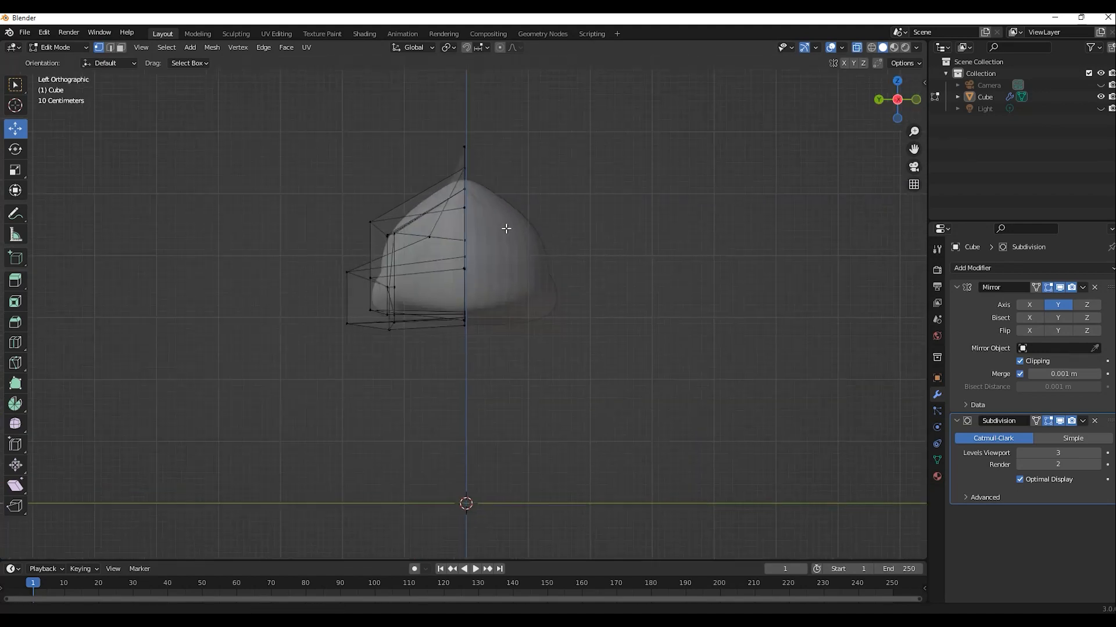
middle_click_drag(506, 229, 524, 301, "shift")
scroll(500, 227, "up", 1)
middle_click_drag(395, 314, 483, 327)
middle_click_drag(372, 315, 331, 283)
left_click_drag(327, 253, 474, 286)
middle_click_drag(332, 283, 488, 311)
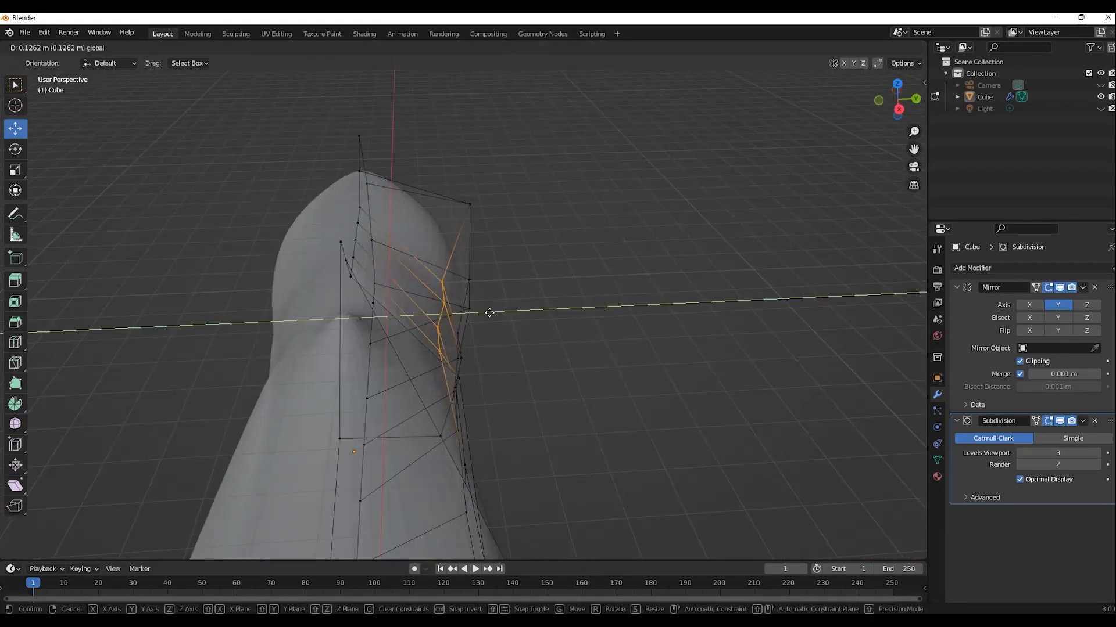
left_click_drag(488, 312, 500, 311)
left_click(550, 331)
Step: Add a lengthwise loop cut around the shoe's upper side and move its midfoot vertices outward along Y
middle_click_drag(550, 331, 14, 167)
left_click(15, 128)
middle_click_drag(128, 168, 180, 227)
left_click_drag(329, 199, 507, 247)
middle_click_drag(291, 262, 433, 283)
left_click_drag(433, 283, 445, 283)
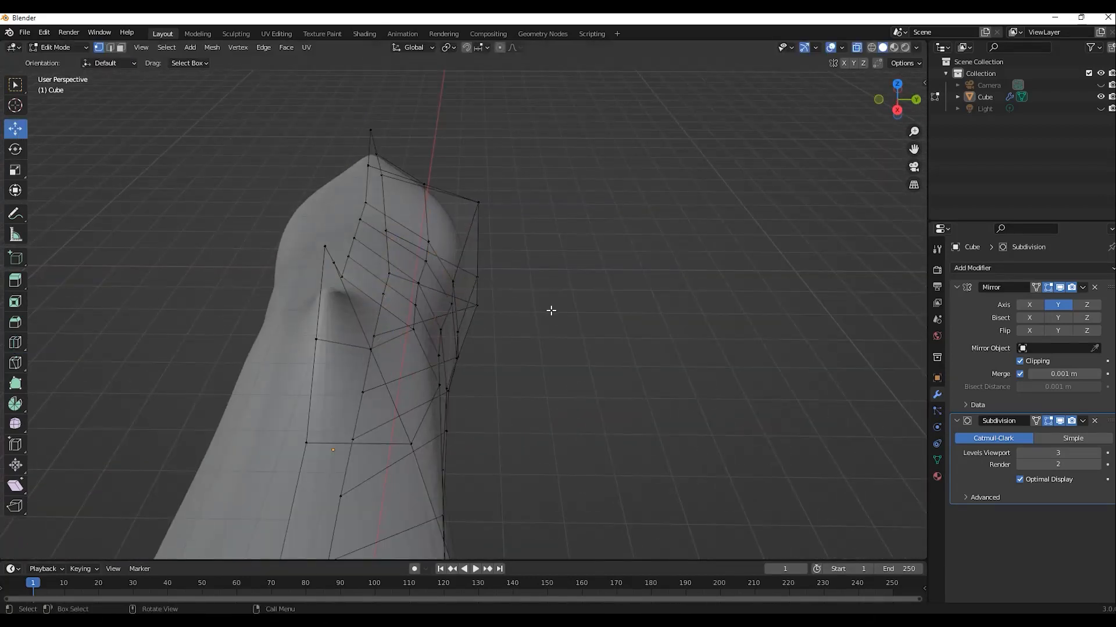
Step: Add a lengthwise loop cut around the lower side of the shoe
middle_click_drag(550, 310, 382, 293)
left_click(15, 342)
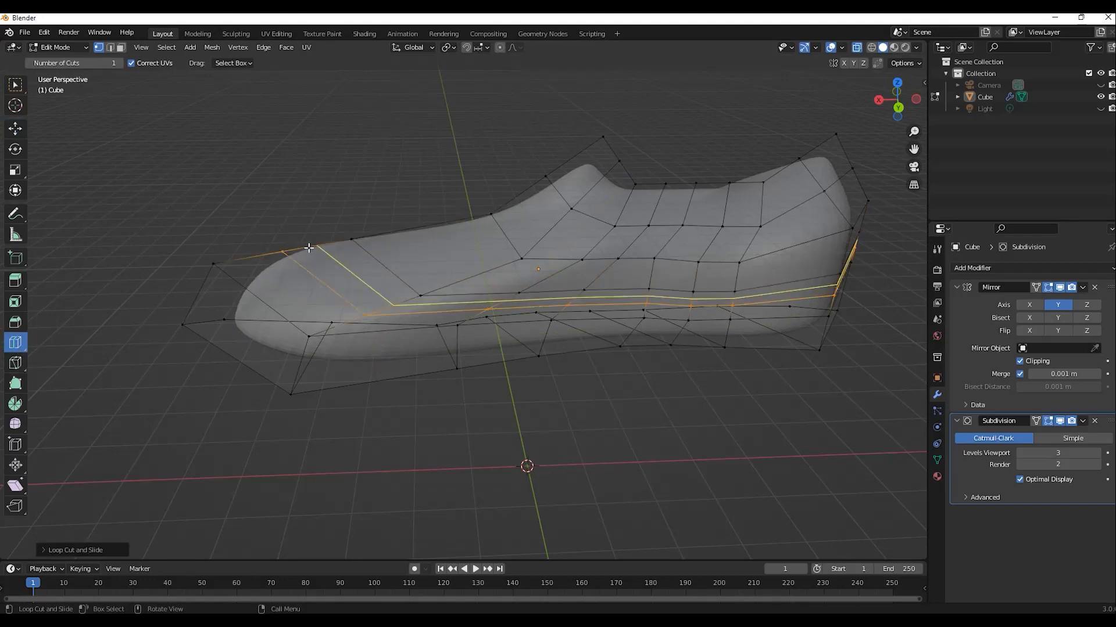
left_click(275, 187)
Step: Select two forefoot side vertices on the new edge loop and move them along Y in the top view
mouse_move(274, 187)
middle_mouse_down()
mouse_move(328, 194)
mouse_move(290, 198)
middle_mouse_up()
left_click(372, 325)
left_click(453, 307, "shift")
key("KP_7")
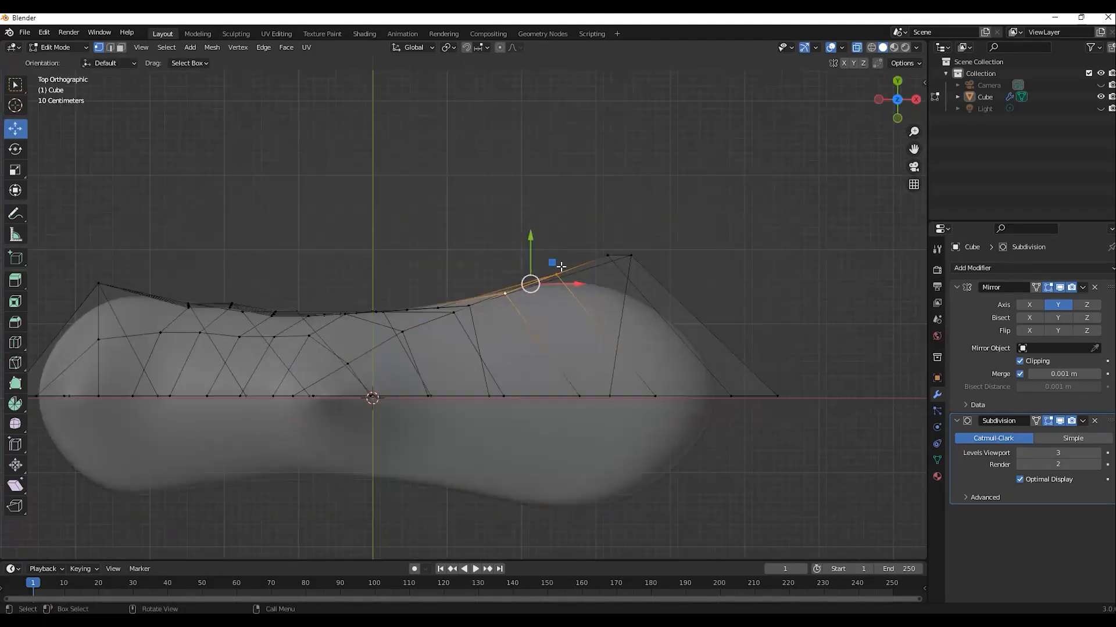
left_click(527, 262)
middle_click_drag(527, 262, 362, 192)
Step: Raise the vertices around the tongue's tip along Z, including the one on its front slope
left_click_drag(497, 165, 611, 107)
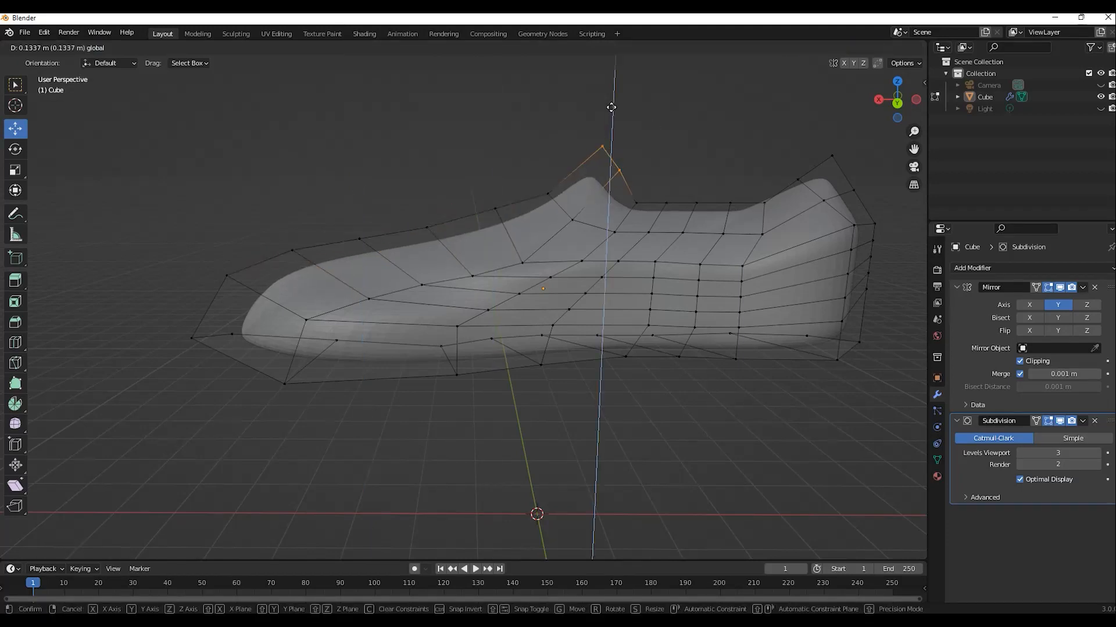
left_click(548, 193)
mouse_move(548, 145)
left_mouse_down()
mouse_move(549, 123)
mouse_move(552, 154)
left_mouse_up()
left_click(602, 135, "shift")
left_click(620, 158, "shift")
left_click_drag(598, 104, 598, 87)
Step: Shift the front vertices of the ankle rim toward the heel along X and raise the rim along Z
left_click(666, 204)
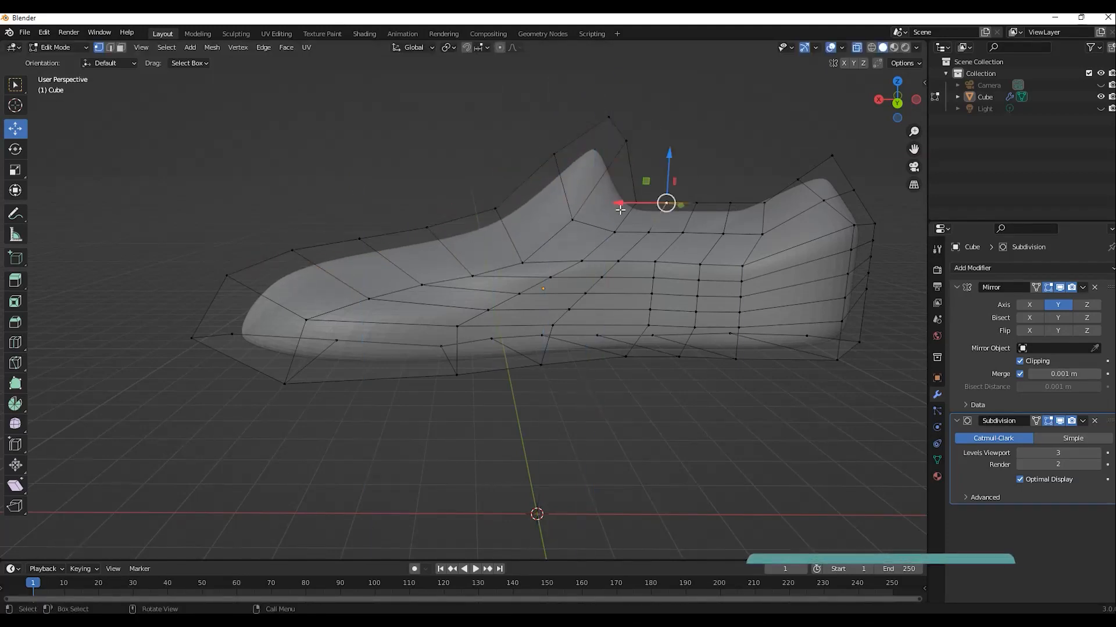
left_click_drag(631, 202, 628, 204)
left_click_drag(602, 184, 631, 184)
left_click(712, 129)
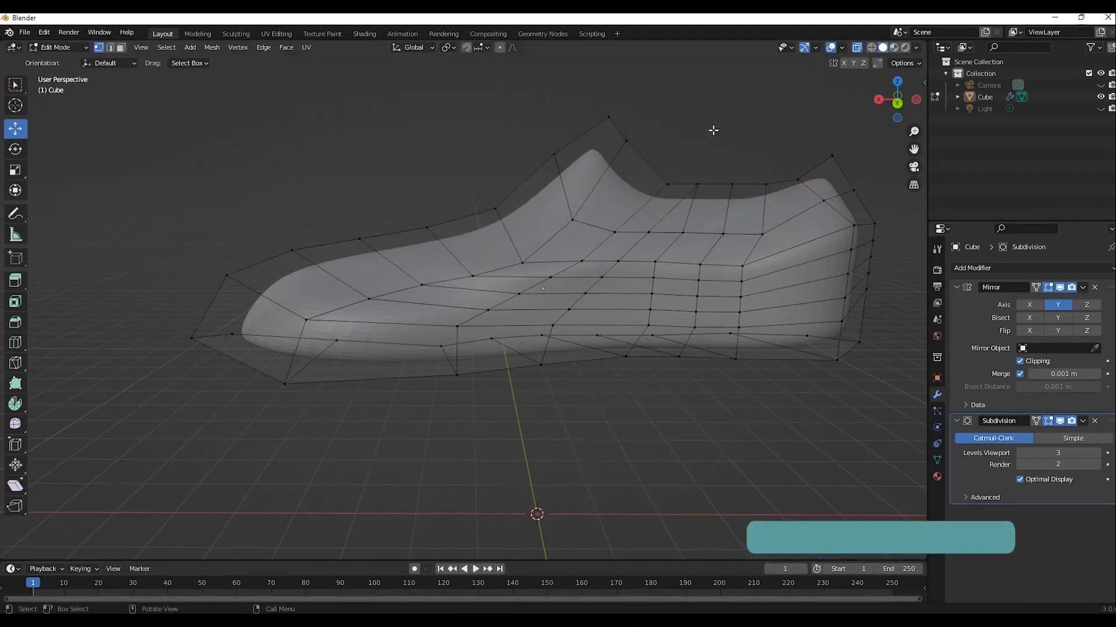
Step: Raise the heel's top vertices along Z and adjust the rim vertex in front of the heel along X
middle_click_drag(713, 129, 552, 141, "shift")
left_click_drag(708, 148, 630, 207)
left_click_drag(667, 135, 664, 110)
left_click(604, 196)
left_click_drag(552, 196, 606, 208)
left_click_drag(518, 196, 525, 195)
left_click_drag(706, 130, 631, 184)
left_click_drag(669, 111, 669, 93)
left_click(744, 180)
Step: Select the column of side vertices at the heel and move them inward along Y
middle_click_drag(741, 194, 654, 285)
left_click(722, 266)
left_click_drag(537, 326, 528, 330)
left_click(531, 342)
left_click(598, 365, "shift")
left_click(595, 400, "shift")
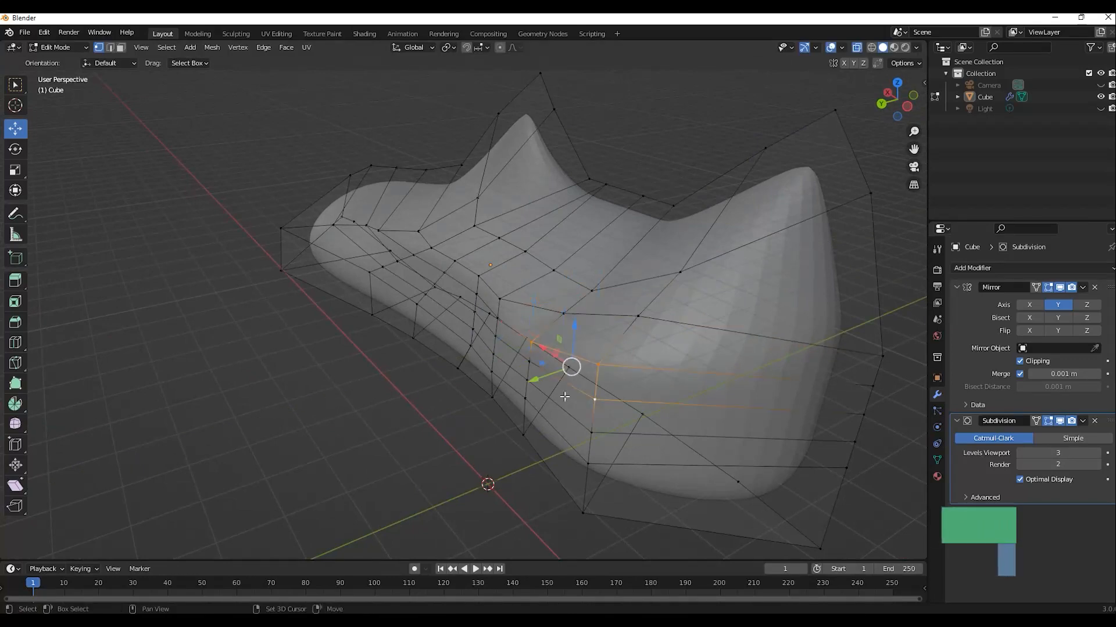
left_click(587, 427, "shift")
left_click_drag(520, 393, 547, 389)
left_click(395, 429)
Step: Turn X-ray back on, select the toe's bottom vertices, and lower the forefoot sole vertices along Z
middle_click_drag(395, 429, 411, 376)
scroll(349, 403, "down", 3)
key("alt+z")
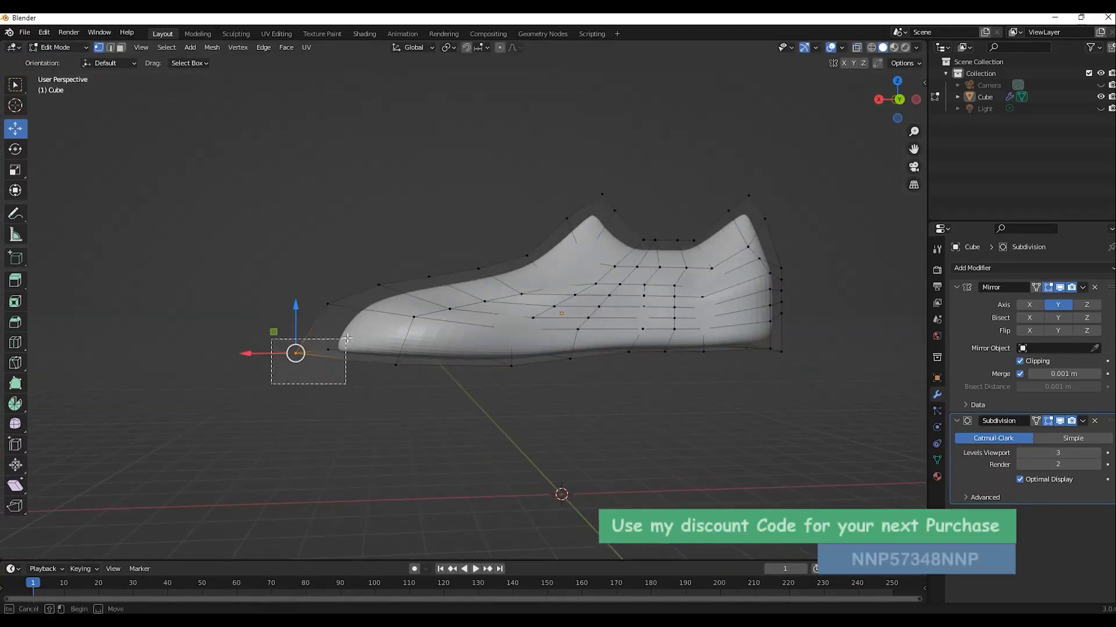
key("alt+z")
left_click_drag(313, 305, 262, 341)
left_click_drag(373, 376, 421, 345)
left_click_drag(402, 312, 402, 330)
left_click(448, 409)
Step: Move the lower rear heel vertex slightly toward the toe along X
middle_click_drag(447, 409, 442, 432)
scroll(510, 286, "up", 2)
middle_click_drag(511, 287, 662, 334)
left_click(667, 337)
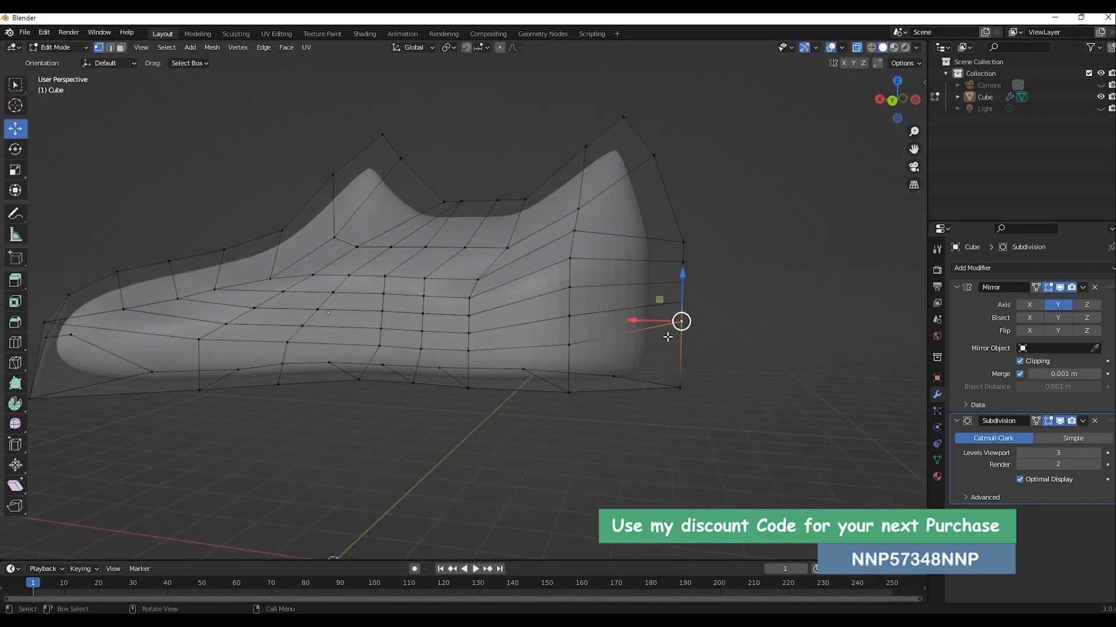
left_click_drag(634, 323, 622, 324)
middle_click_drag(598, 349, 625, 346)
Step: Inspect the whole shoe in Object Mode and return to Edit Mode
left_click(81, 50)
left_click(69, 63)
left_click(226, 162)
middle_click_drag(232, 180, 450, 294)
key("Tab")
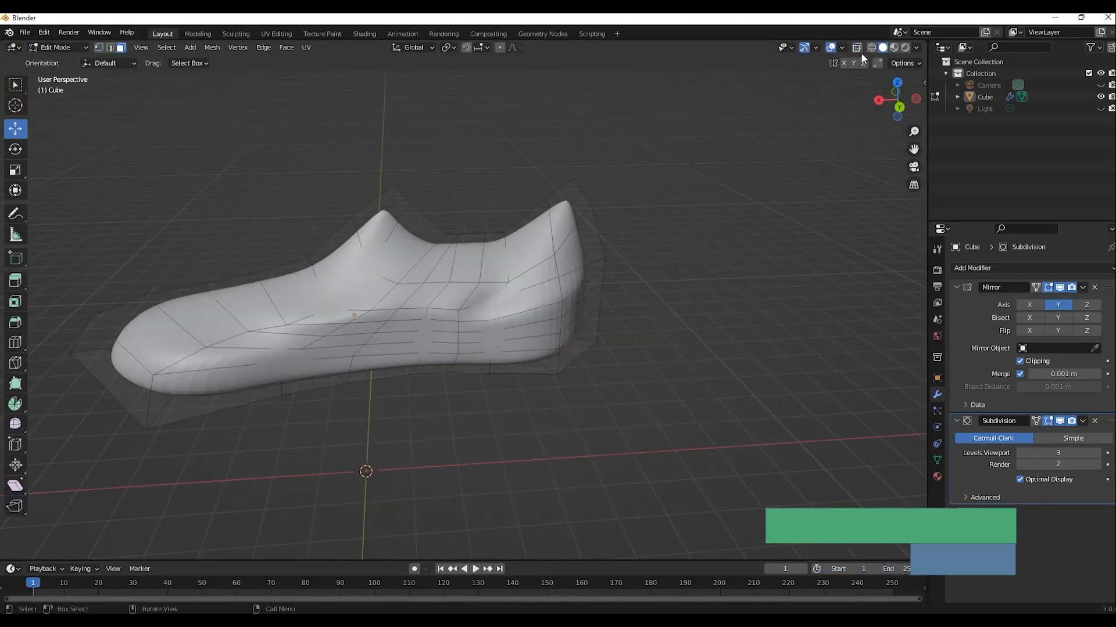
Step: With X-ray on, delete the faces between tongue and heel and the face behind the tongue to open the ankle
left_click(857, 48)
scroll(420, 252, "up", 1)
middle_click_drag(430, 253, 423, 263)
left_click(423, 263)
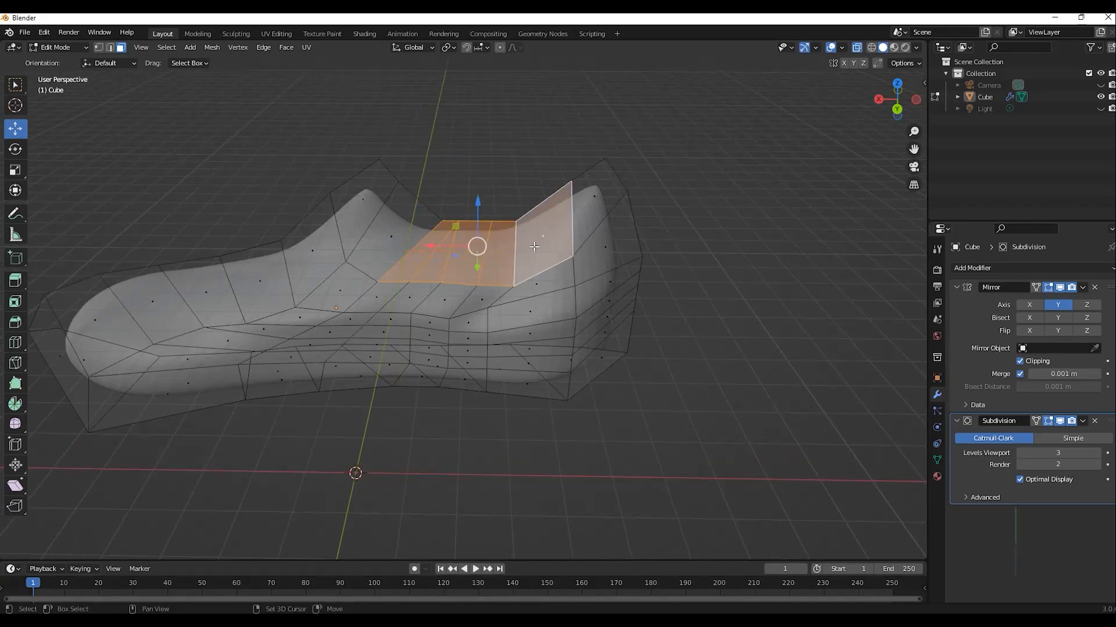
right_click(534, 247)
left_click(534, 247)
key("x")
left_click(518, 247)
left_click(381, 239)
key("x")
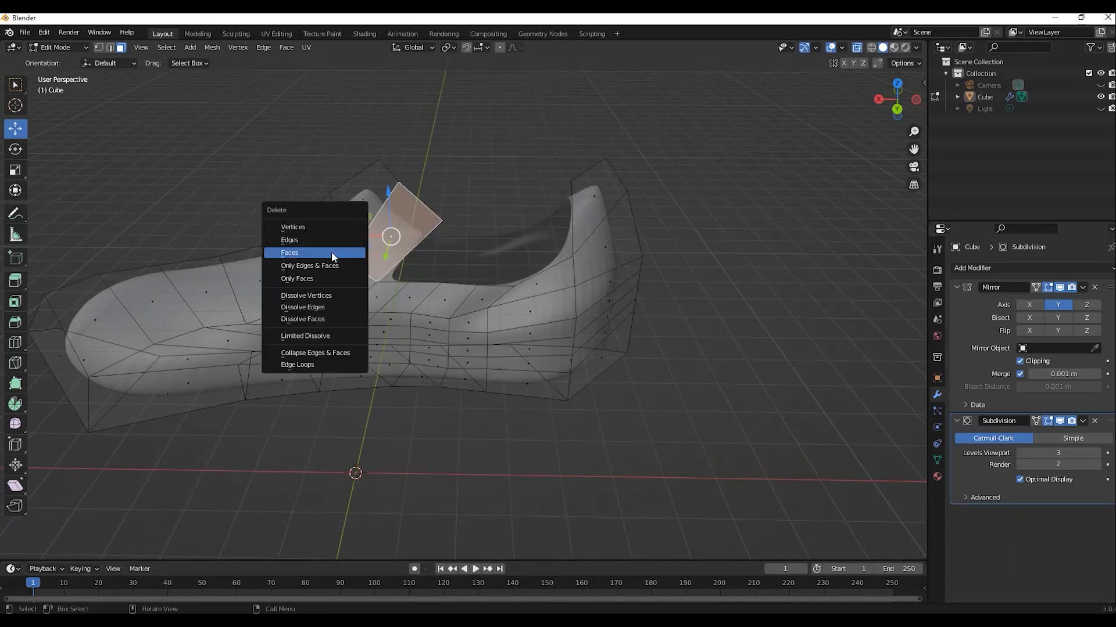
left_click(332, 253)
Step: In vertex selection, shift the ankle opening's front rim vertices toward the heel along X
middle_click_drag(475, 184, 486, 179)
left_click(99, 48)
middle_click_drag(373, 284, 377, 275)
left_click(381, 273)
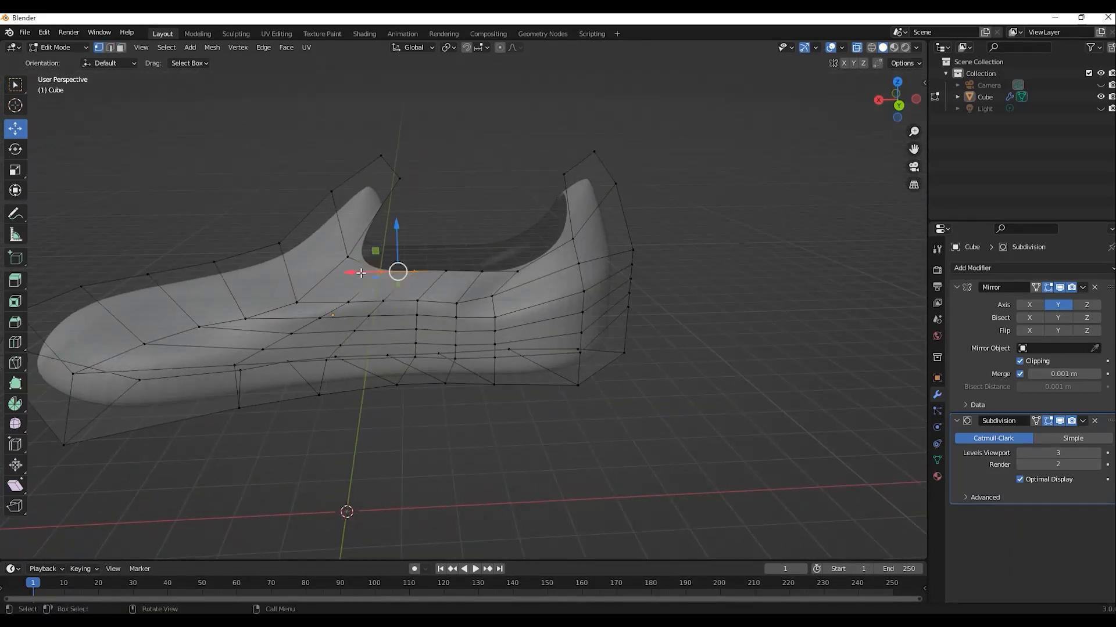
left_click_drag(361, 273, 392, 270)
left_click(348, 257)
left_click_drag(301, 258, 319, 256)
Step: Move the vertex behind the tongue tip forward along X by about 0.2 m and raise the tip slightly
left_click(400, 178)
left_click_drag(351, 179, 341, 179)
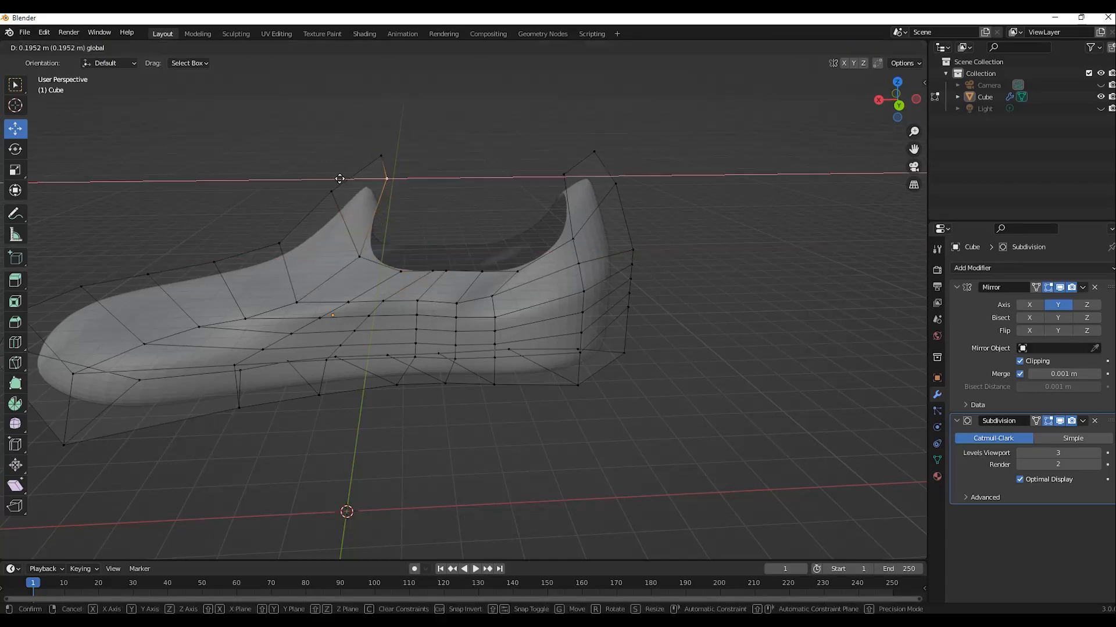
middle_click_drag(352, 177, 388, 166)
left_click(384, 156)
mouse_move(381, 114)
left_mouse_down()
mouse_move(374, 143)
mouse_move(389, 109)
left_mouse_up()
left_click(391, 175)
middle_click_drag(360, 146, 381, 143)
Step: Lower the two vertices on the tongue's front slope along Z
left_click(332, 192)
left_click_drag(332, 152, 333, 180)
left_click(366, 188)
left_click_drag(364, 143, 364, 154)
Step: Move the vertex below the tongue tip toward the heel along X and raise the tip along Z
left_click(391, 153)
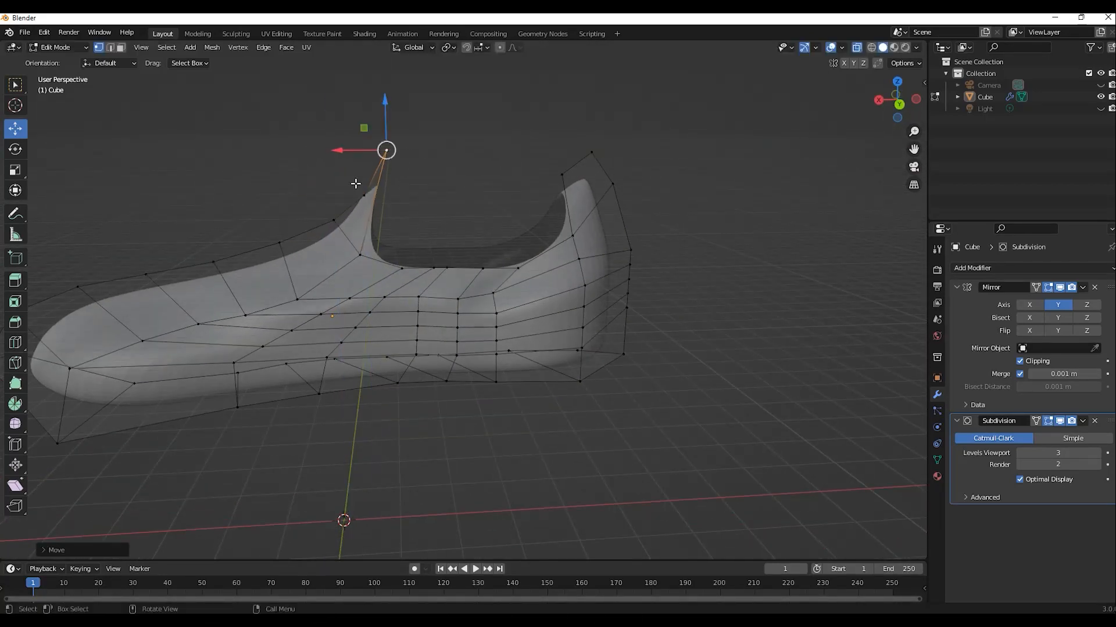
left_click(362, 194)
left_click_drag(326, 195, 362, 194)
left_click(386, 151)
left_click_drag(385, 125, 384, 110)
left_click(444, 189)
mouse_move(445, 192)
middle_mouse_down()
mouse_move(476, 189)
mouse_move(443, 196)
middle_mouse_up()
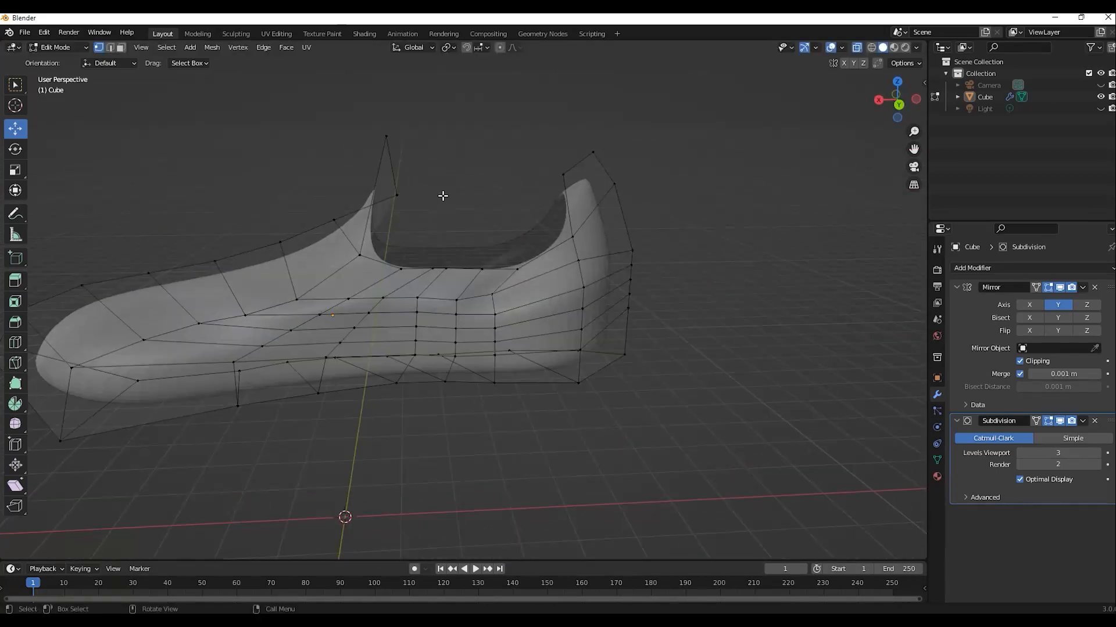
Step: Shift the tongue vertices toward the heel along X, and move the ankle opening's side rim vertices about 0.25 m the same way
left_click_drag(313, 272, 415, 116)
mouse_move(328, 216)
left_mouse_down()
mouse_move(354, 212)
mouse_move(343, 213)
left_mouse_up()
left_click(438, 215)
left_click_drag(439, 217, 520, 277)
left_click_drag(435, 269, 452, 268)
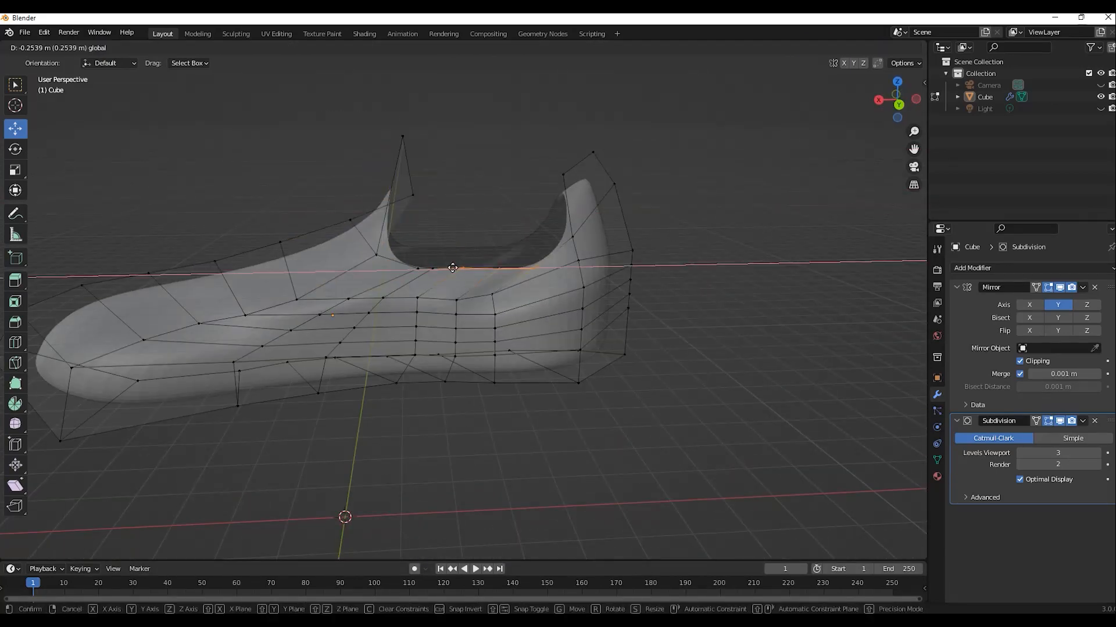
Step: Reposition the heel tip and rear heel vertices, pulling the lowest rear vertex about 0.46 m toward the toe along X
left_click_drag(580, 106, 595, 133)
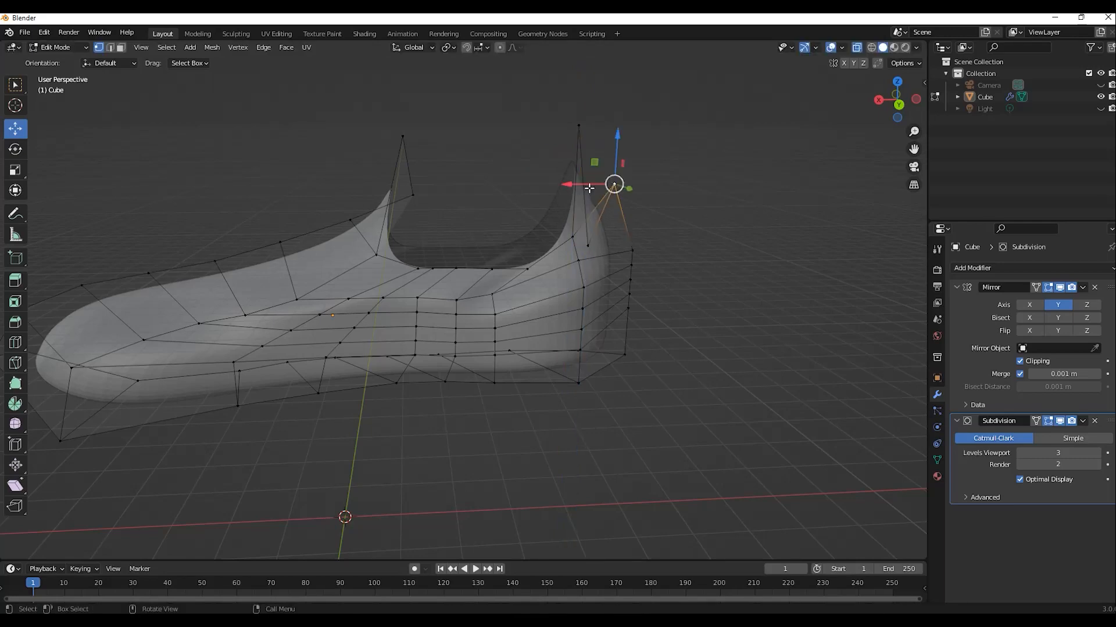
left_click_drag(675, 221, 617, 327)
left_click_drag(634, 244, 632, 280)
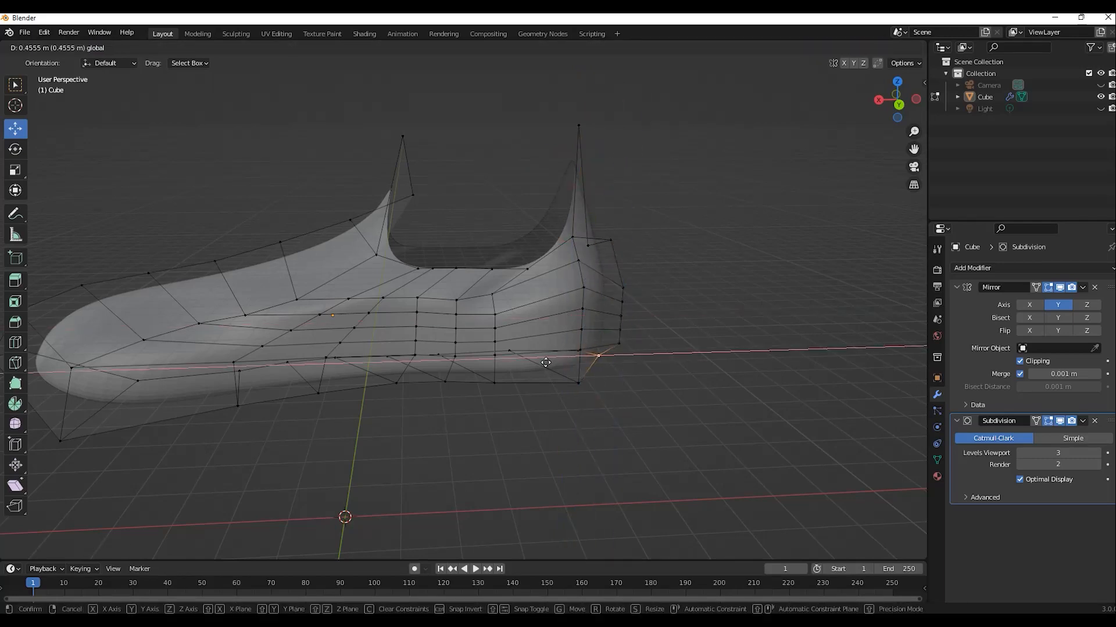
left_click_drag(546, 363, 547, 363)
left_click(705, 284)
middle_click_drag(706, 283, 697, 281)
Step: Select the tongue's upper vertices and raise them along Z
left_click_drag(341, 273, 451, 125)
left_click_drag(400, 181, 400, 158)
Step: Adjust the middle vertices of the ankle opening's rim along Z and undo the last move
left_click_drag(360, 202, 470, 269)
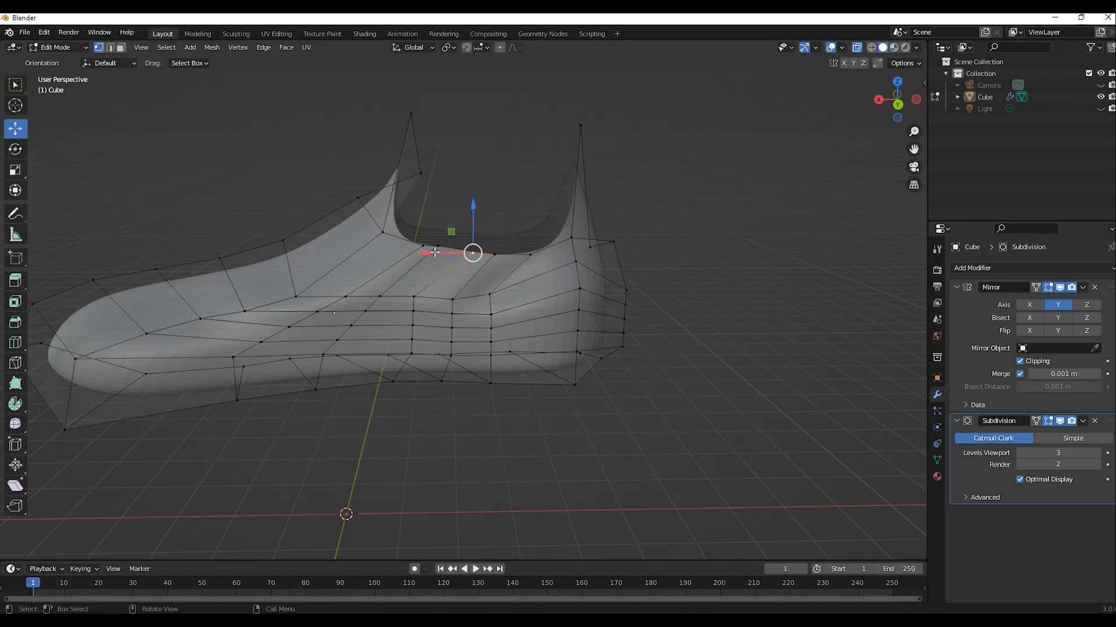
left_click(465, 252)
left_click_drag(466, 206, 480, 210)
key("ctrl+z")
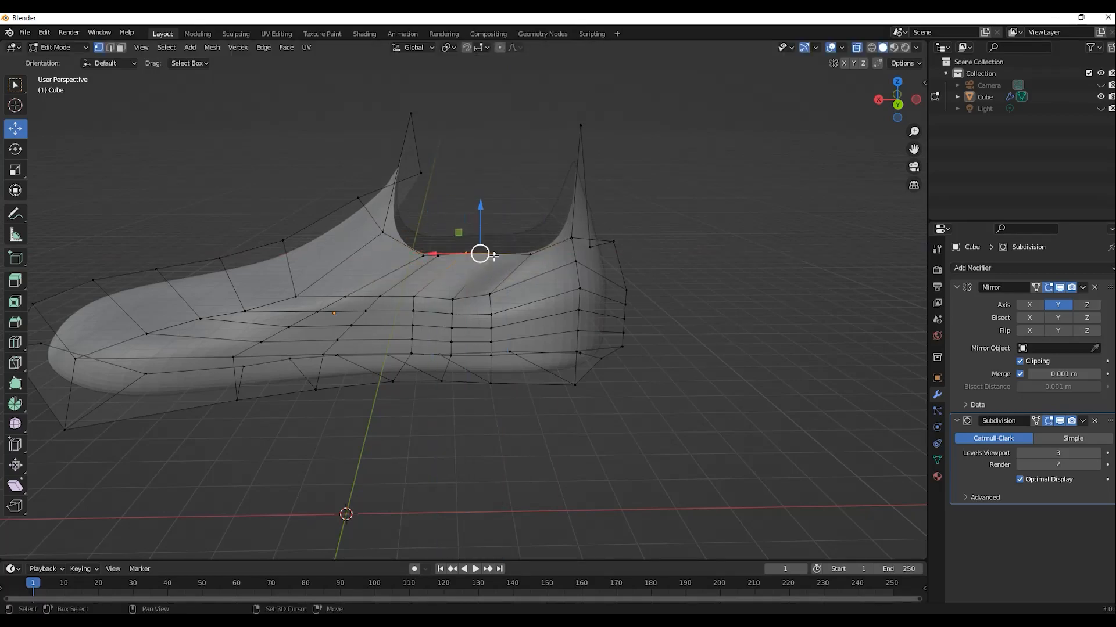
Step: Move the tongue tip toward the heel along X and the vertex below it about 0.14 m toward the toe
mouse_move(502, 187)
middle_mouse_down()
mouse_move(518, 184)
mouse_move(525, 235)
mouse_move(740, 191)
mouse_move(511, 191)
middle_mouse_up()
left_click(418, 174)
left_click_drag(361, 115, 385, 115)
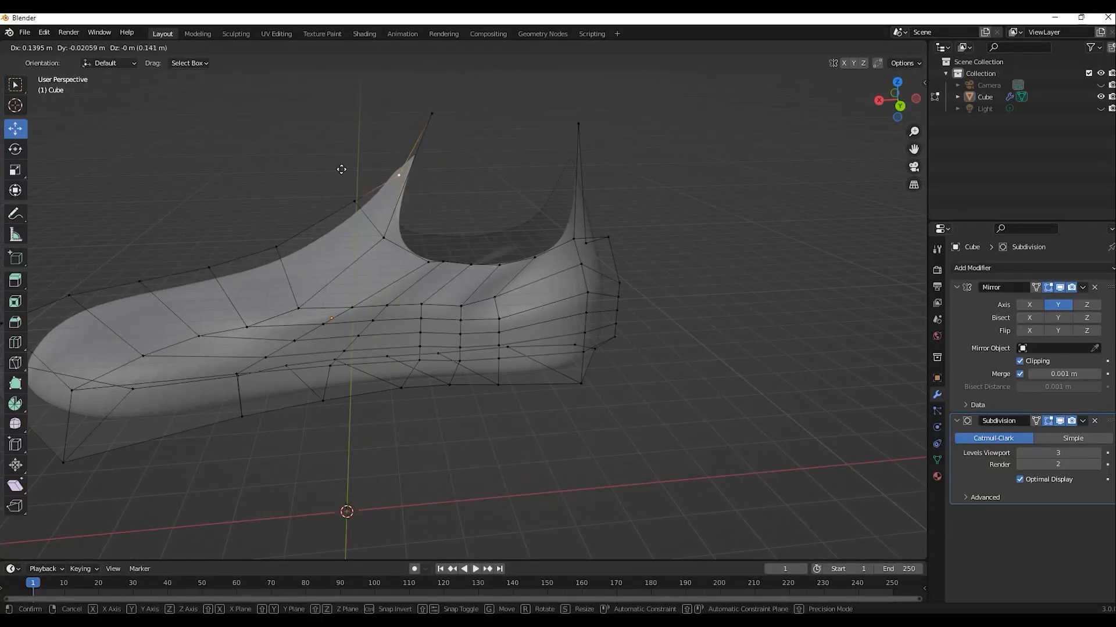
left_click_drag(341, 169, 341, 169)
mouse_move(427, 178)
middle_mouse_down()
mouse_move(333, 184)
mouse_move(427, 180)
middle_mouse_up()
Step: Inspect the opened shoe from the heel side in Object Mode and return to Edit Mode
left_click(62, 49)
left_click(62, 59)
middle_click_drag(558, 189, 532, 213)
left_click(533, 213)
left_click(62, 47)
left_click(58, 72)
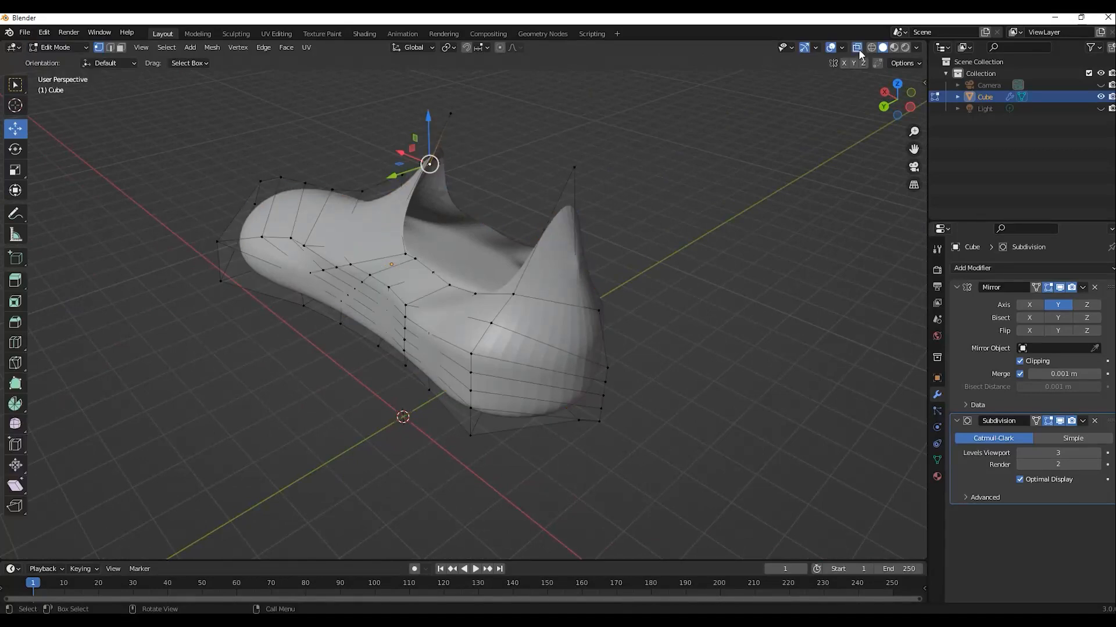
Step: With X-ray on, move the heel tip backward along X and adjust the heel vertices below it
left_click(858, 51)
left_click(555, 294)
left_click_drag(525, 281, 533, 285)
left_click(575, 168)
middle_click_drag(499, 180, 567, 161)
left_click_drag(553, 124, 562, 125)
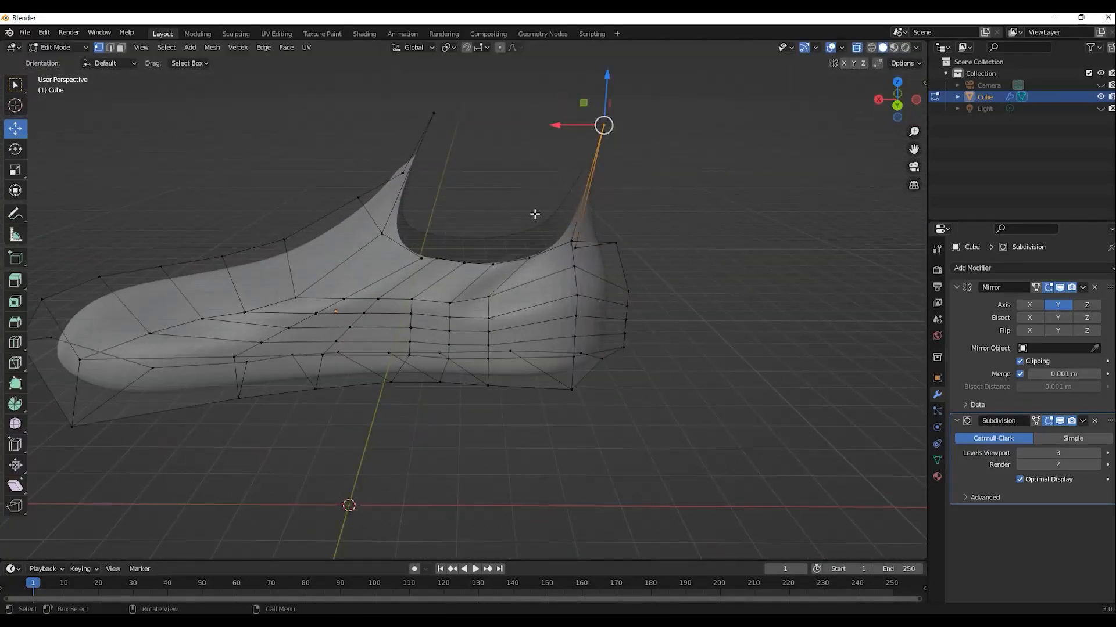
left_click_drag(530, 241, 486, 240)
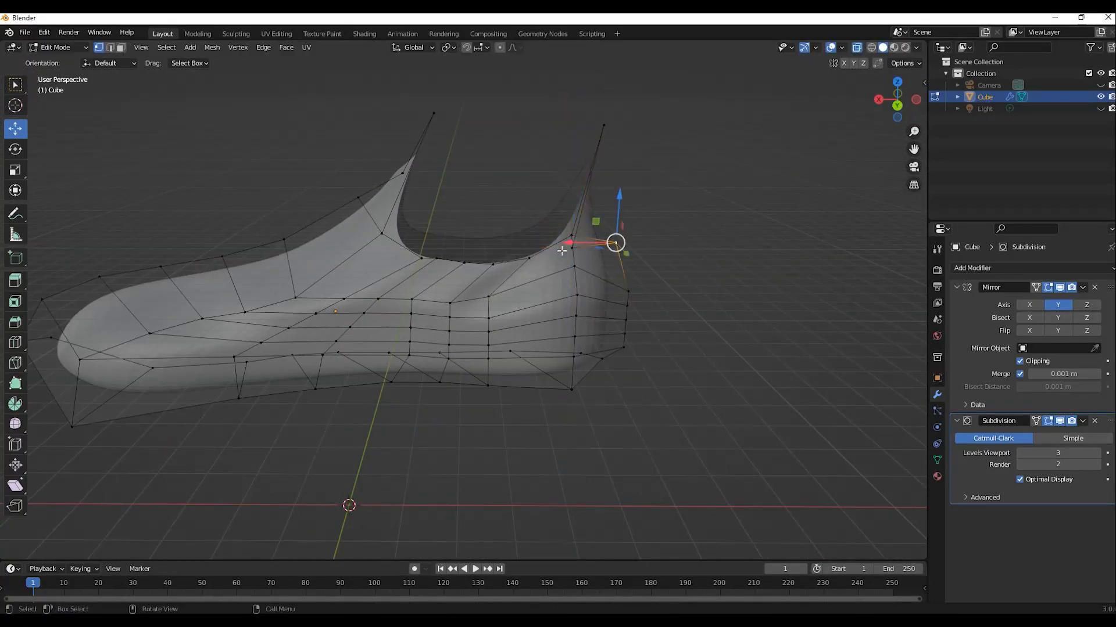
Step: In the top view, move the forefoot's outer side vertex toward the toe along X
middle_click_drag(561, 251, 745, 149)
key("KP_7")
left_click(696, 268)
left_click_drag(725, 267, 775, 269)
left_click(692, 343)
Step: Select three neighbouring vertices along the shoe's lower side and move them sideways along Y
middle_click_drag(691, 342, 450, 250)
left_click(156, 331)
left_click(255, 421)
mouse_move(255, 421)
middle_mouse_down()
mouse_move(389, 408)
mouse_move(308, 469)
mouse_move(249, 415)
middle_mouse_up()
middle_click_drag(363, 413, 347, 411)
left_click(368, 354)
left_click(444, 343, "shift")
left_click(514, 337, "shift")
middle_click_drag(520, 343, 610, 369)
left_click_drag(582, 347, 543, 337)
left_click(581, 372)
Step: Switch to Object Mode and apply smooth shading to the shoe
middle_click_drag(581, 372, 453, 332)
left_click(59, 48)
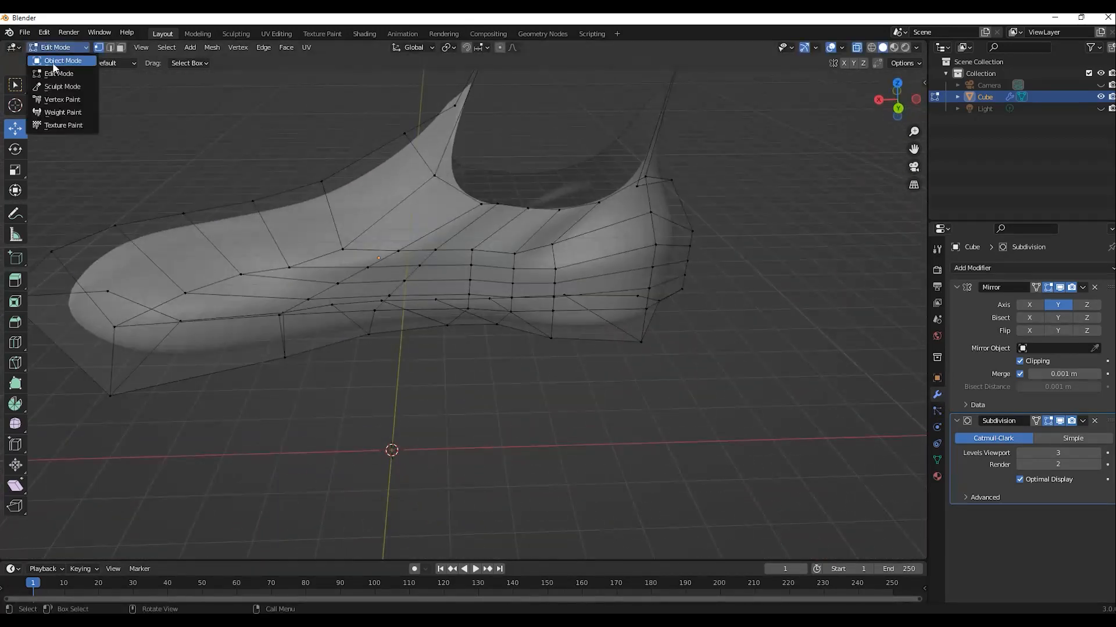
left_click(53, 63)
left_click(581, 372)
middle_click_drag(605, 409, 630, 415)
left_click(423, 243)
right_click(422, 241)
left_click(421, 243)
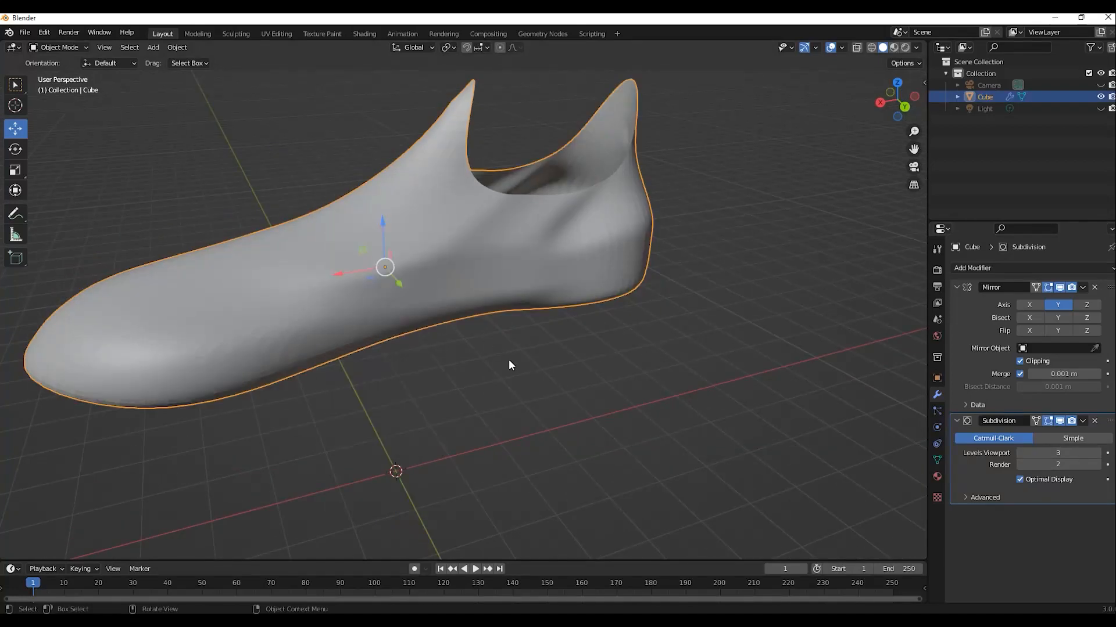
left_click(510, 360)
middle_click_drag(510, 361, 467, 350)
right_click(448, 221)
left_click(496, 238)
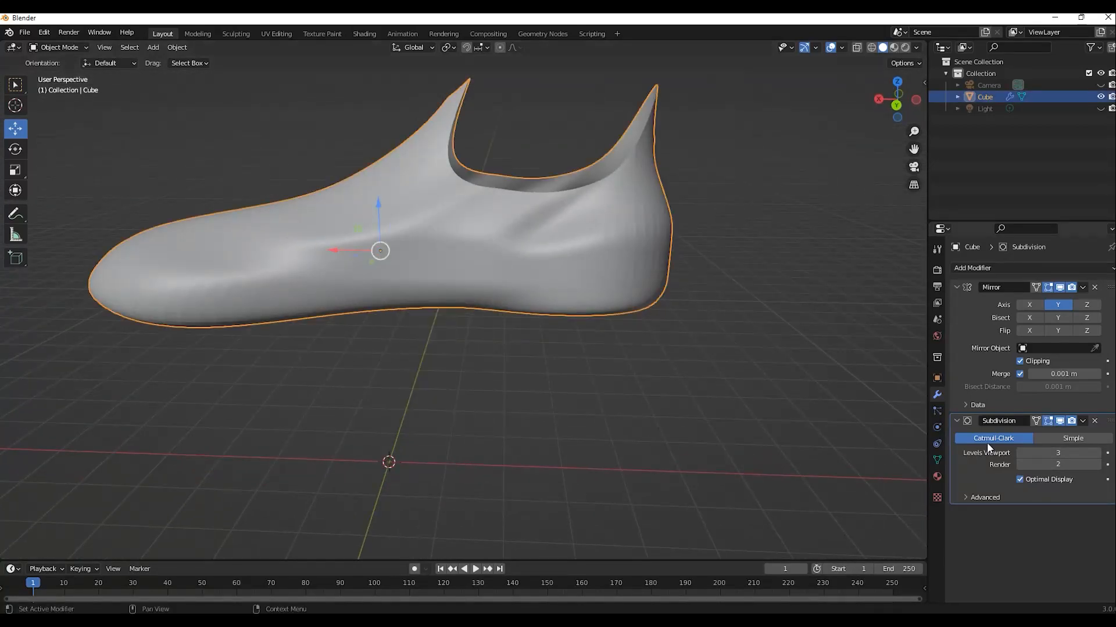
Step: In Edit Mode with X-ray on, lower the heel's top vertex along Z and adjust the heel along X
left_click(59, 74)
left_click(857, 47)
middle_click_drag(630, 109, 587, 159, "shift")
left_click(620, 102)
scroll(610, 99, "down", 1)
left_click_drag(592, 96, 583, 139)
left_click_drag(546, 179, 528, 180)
key("Tab")
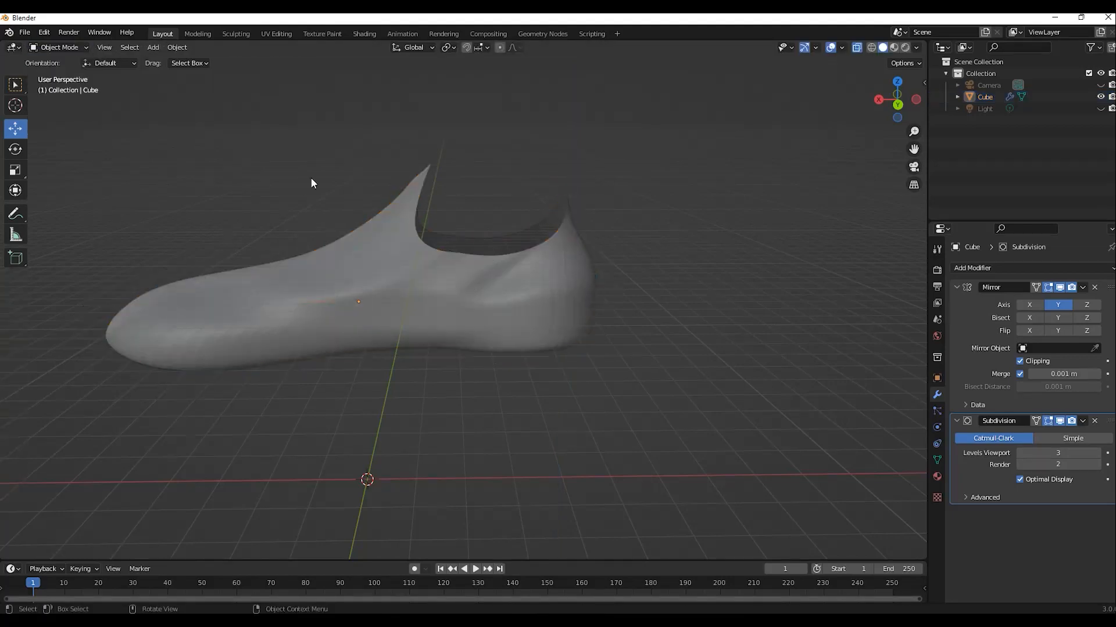
Step: In the top view with X-ray on, move the forefoot's widest side vertices outward along Y by about 0.18 m
middle_click_drag(311, 177, 443, 218)
left_click(858, 48)
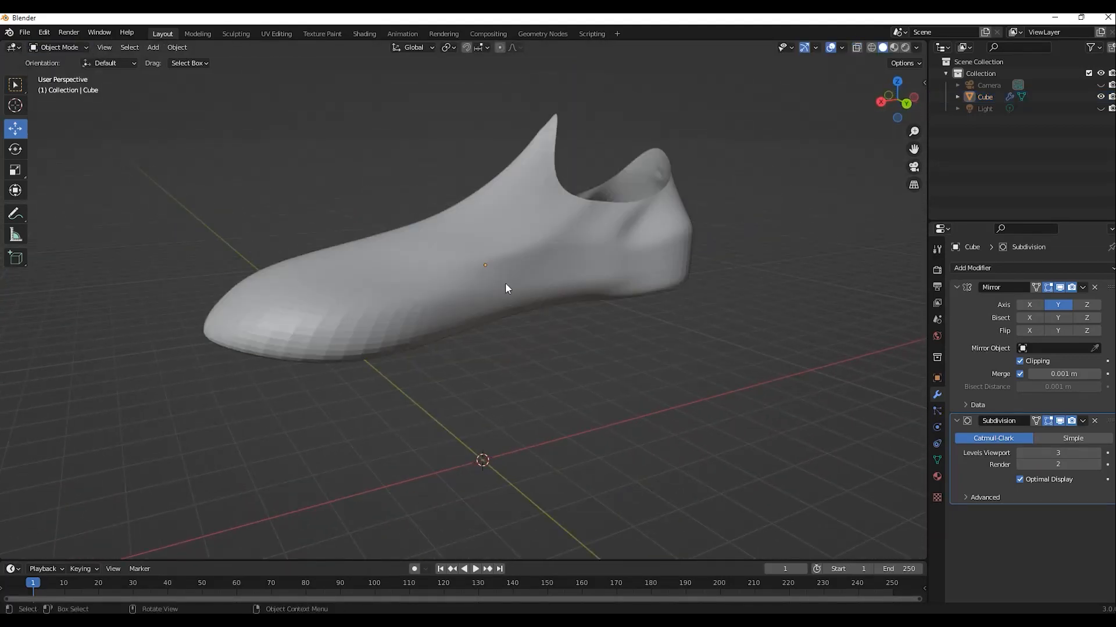
left_click(504, 283)
middle_click_drag(505, 284, 437, 442)
key("KP_7")
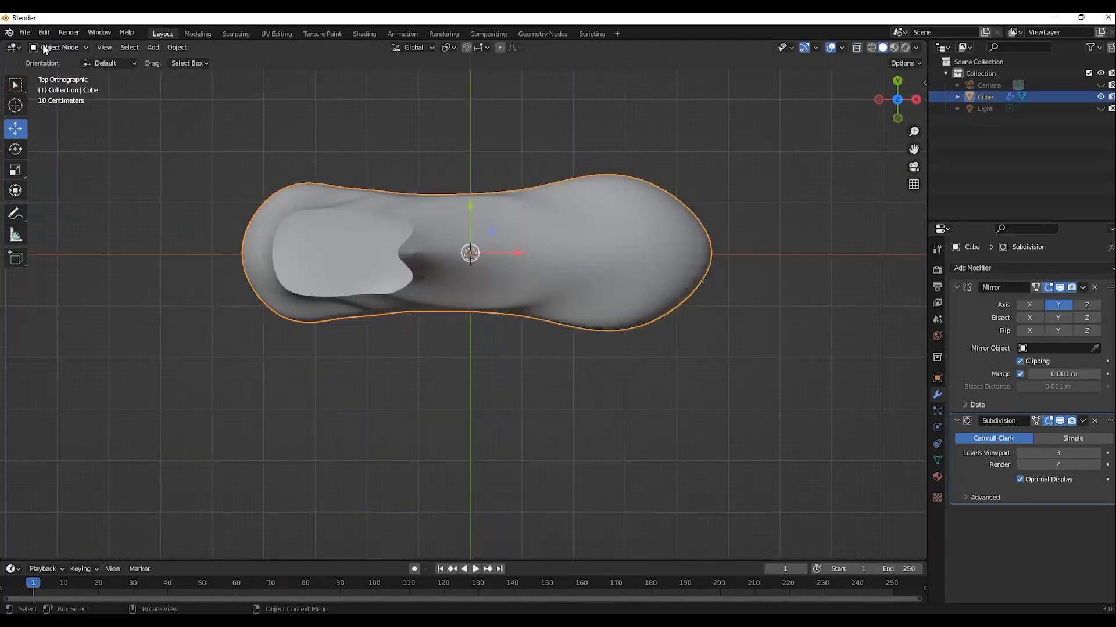
key("Tab")
left_click(857, 48)
left_click_drag(641, 108, 644, 96)
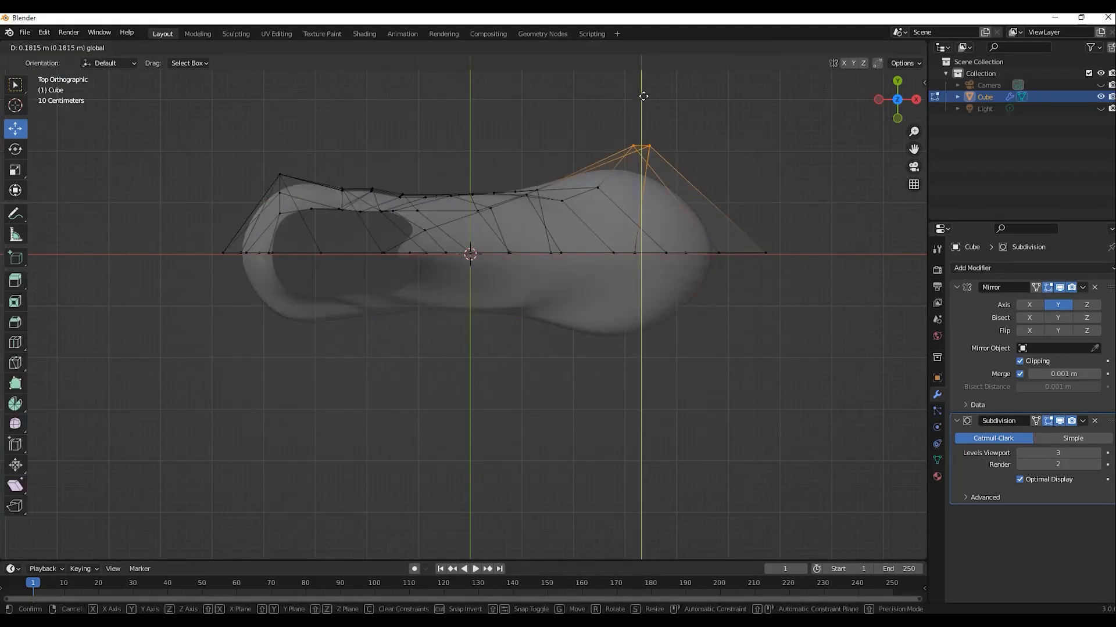
Step: Select the toe-tip vertices, extend them slightly forward along X, and return to solid Object Mode
left_click_drag(694, 240, 772, 259)
left_click_drag(780, 252, 790, 252)
left_click(726, 122)
middle_click_drag(644, 174, 524, 364)
key("Tab")
key("alt+z")
scroll(524, 364, "up", 5)
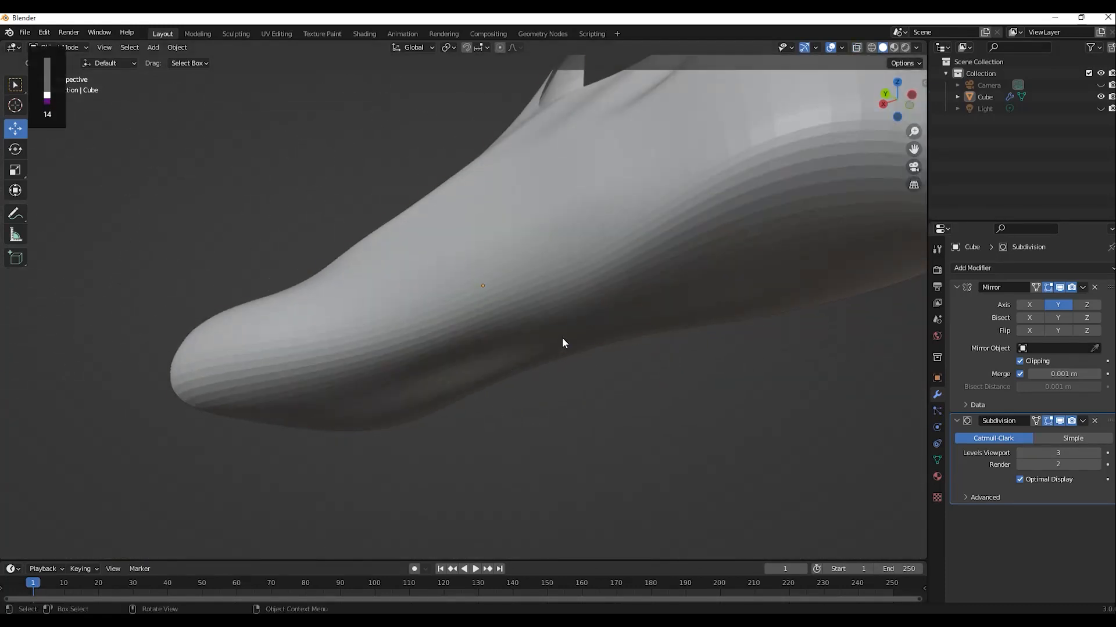
Step: In Edit Mode with X-ray on, select underside vertices along the middle of the shoe and raise them along Z
key("Tab")
key("alt+z")
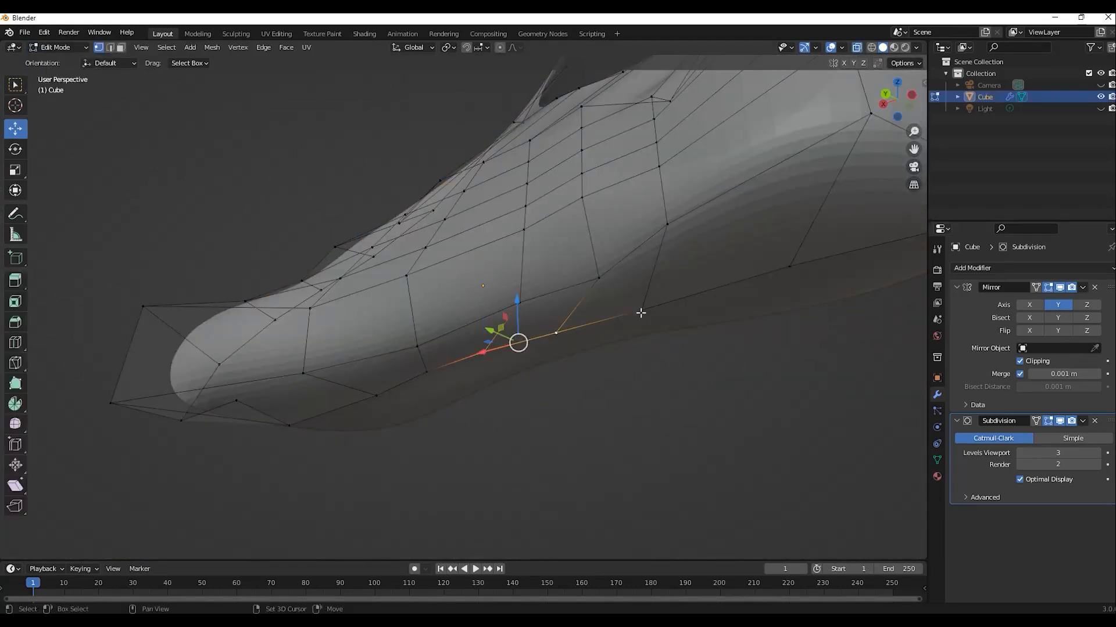
left_click(641, 314, "shift")
middle_click_drag(641, 313, 670, 325)
left_click_drag(578, 287, 577, 271)
Step: Raise two underside vertices near the forefoot, and lower the two under the heel by about 0.08 m along Z
left_click(427, 366)
left_click(365, 385, "shift")
left_click_drag(400, 328, 401, 316)
middle_click_drag(408, 450, 519, 460)
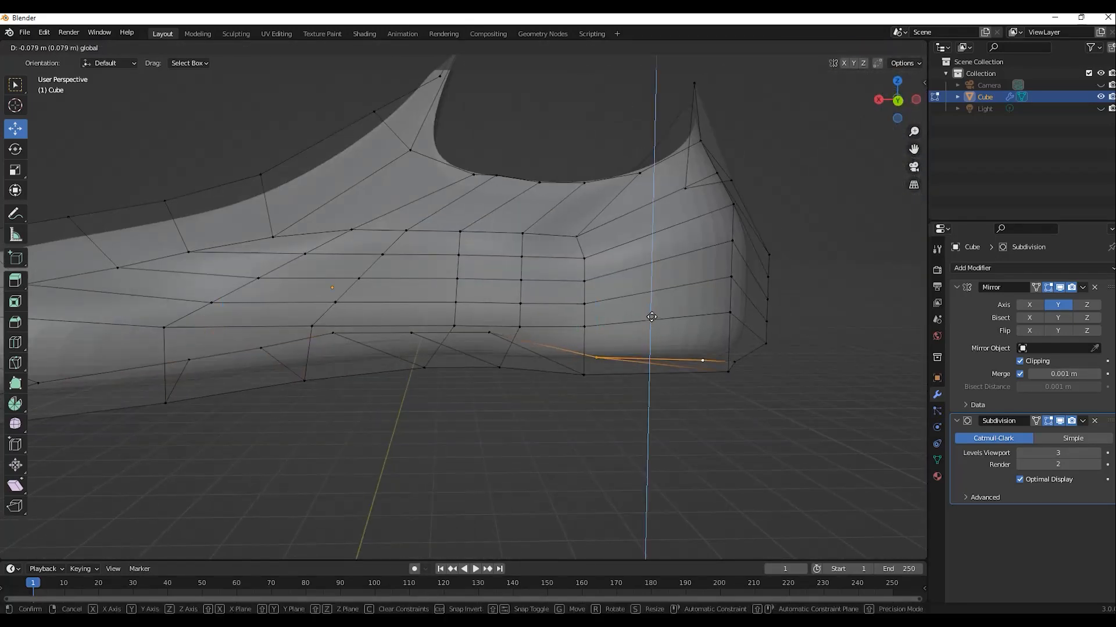
left_click(652, 317)
Step: Select the shoe's underside faces, try extruding their vertices and duplicating them, and undo the attempts
middle_click_drag(652, 317, 302, 176)
key("ctrl+v")
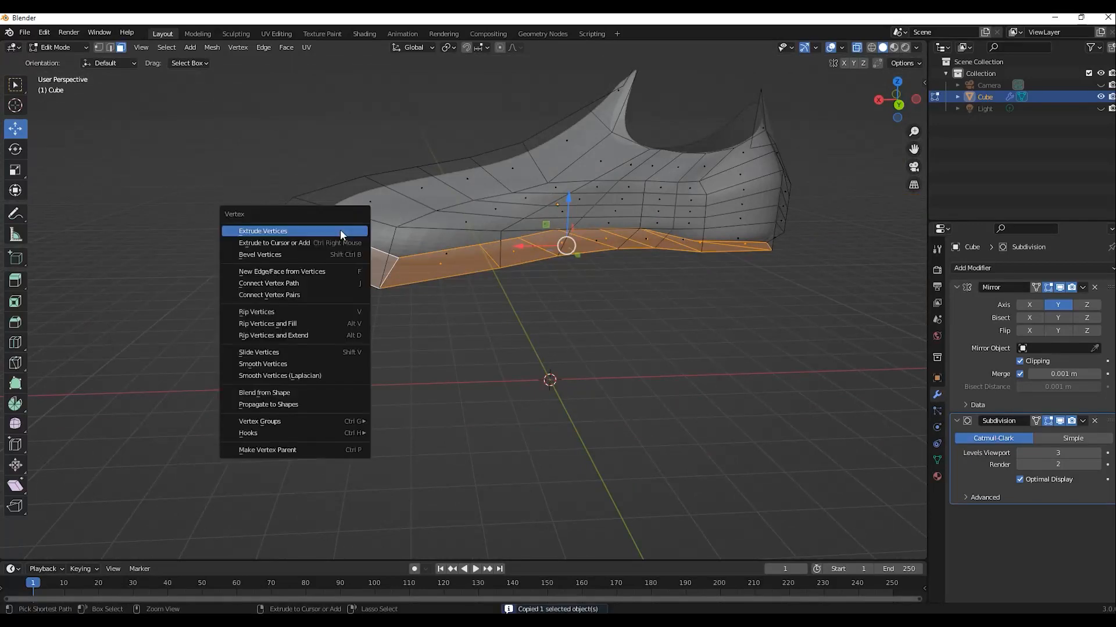
left_click(339, 231)
key("shift+d")
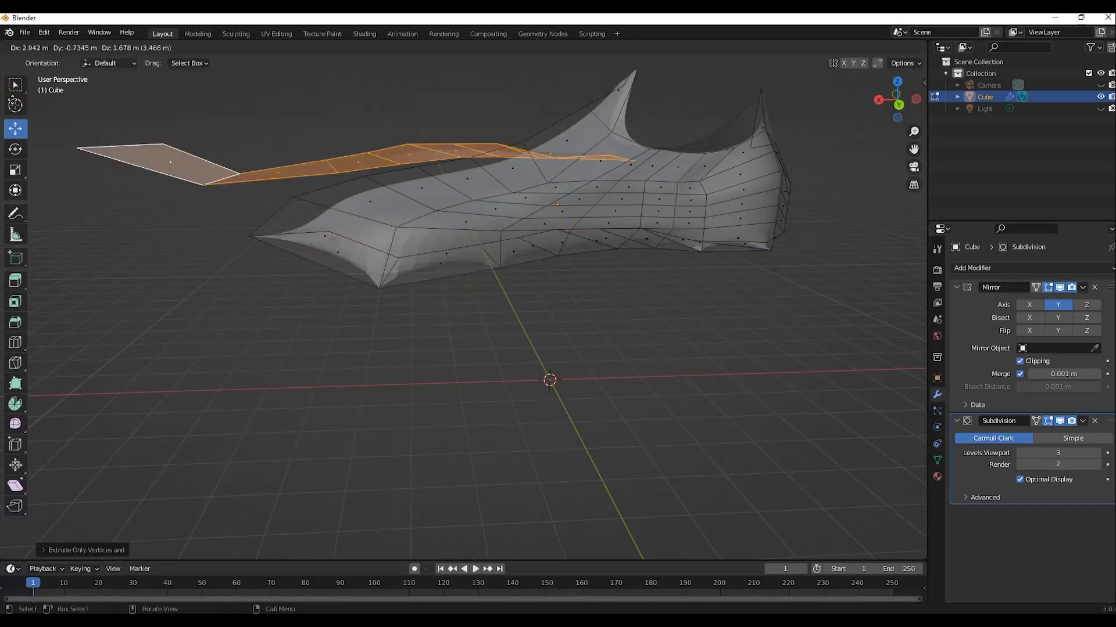
right_click(192, 248)
key("g")
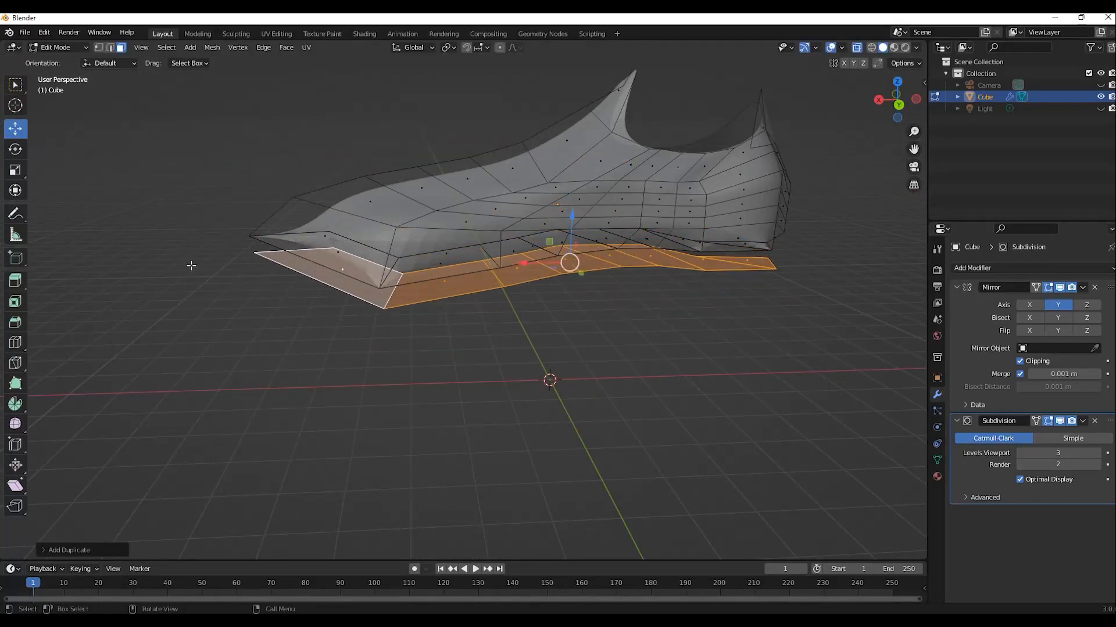
key("Tab")
key("ctrl+z")
key("ctrl+z")
key("ctrl+z")
key("ctrl+z")
Step: Try duplicating the underside faces just below the shoe, and undo the duplicate
middle_click_drag(229, 333, 239, 321)
key("shift+d")
left_click(243, 348)
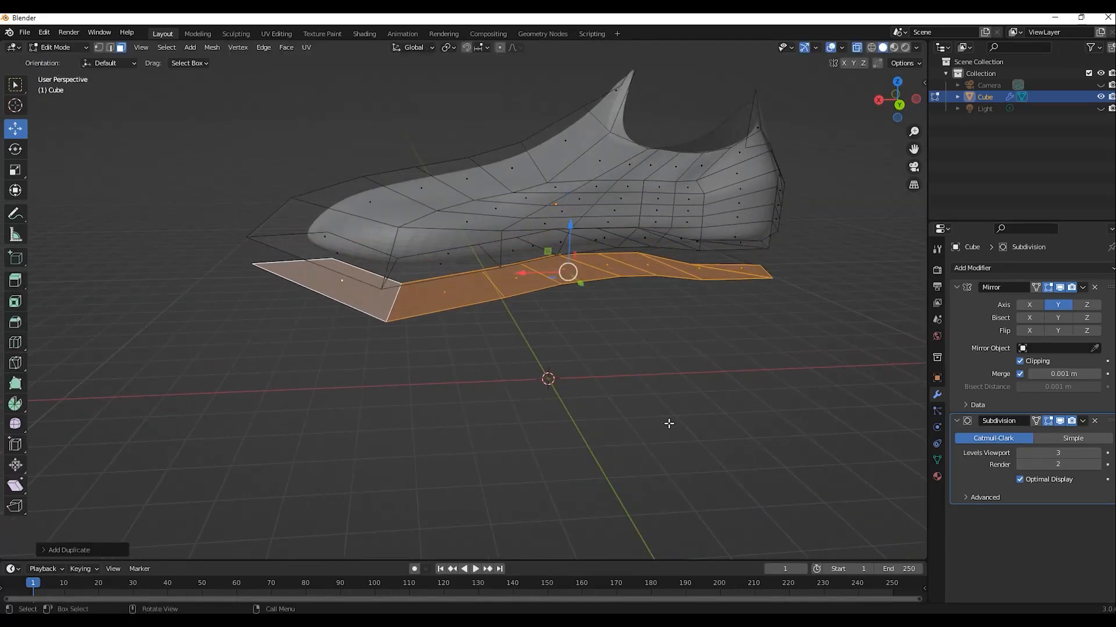
middle_click_drag(586, 372, 389, 314)
right_click(371, 303)
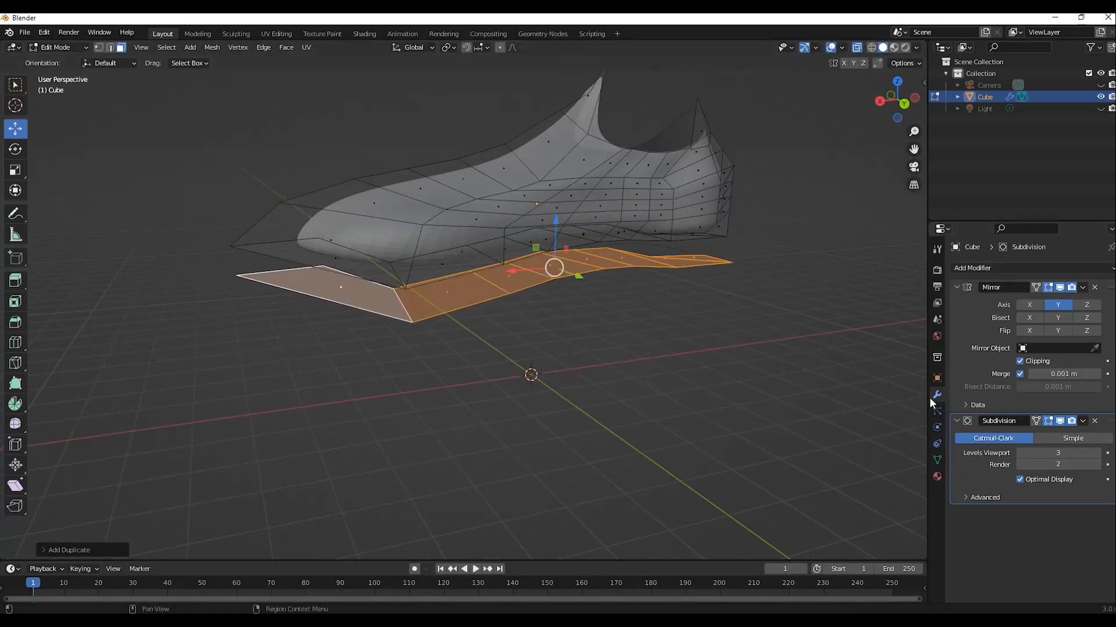
key("ctrl+z")
Step: In Object Mode, try a Bevel modifier on the shoe and remove it
middle_click_drag(360, 381, 503, 305)
key("Tab")
left_click(503, 305)
left_click(979, 266)
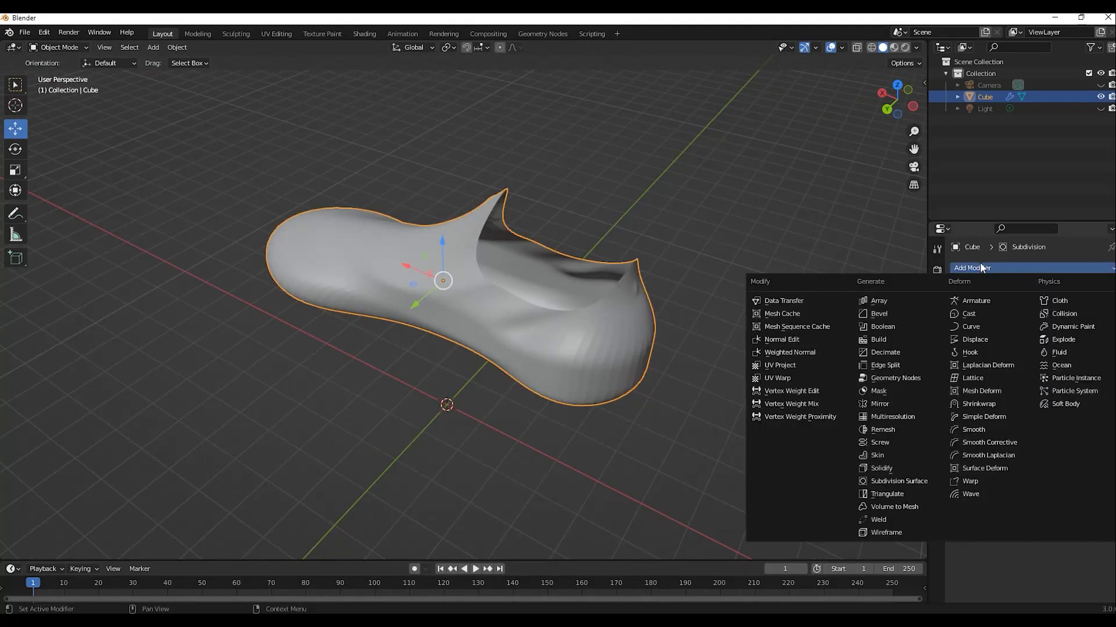
left_click(880, 315)
scroll(994, 511, "down", 3)
left_click(1095, 453)
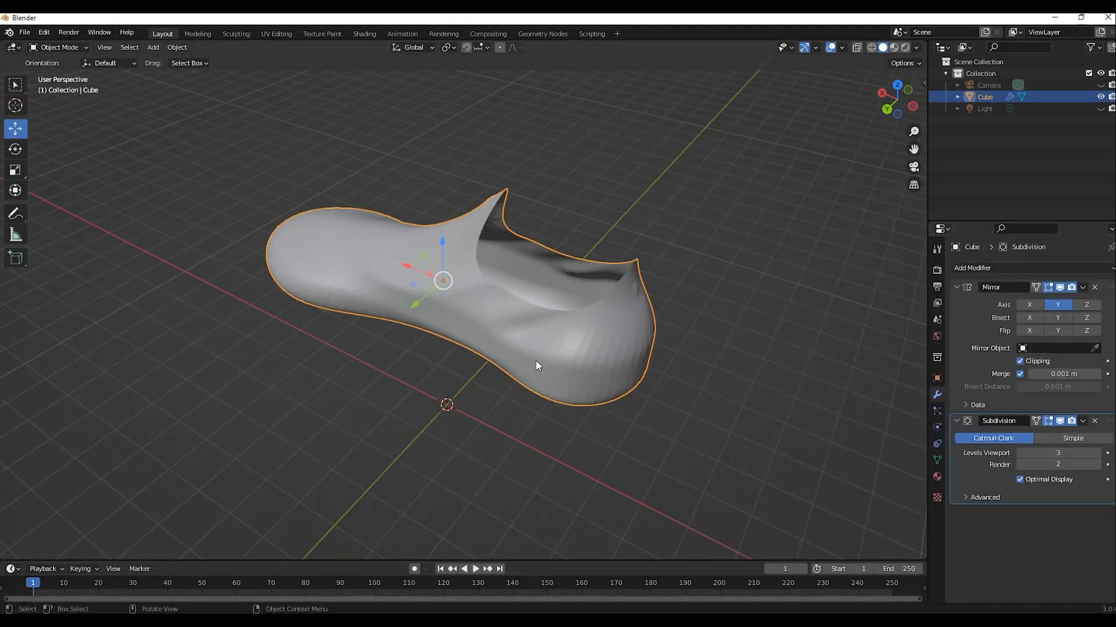
Step: Add a Solidify modifier with a thickness of 0.08 m and place it above the Subdivision modifier
left_click(969, 268)
left_click(875, 472)
scroll(1057, 474, "down", 3)
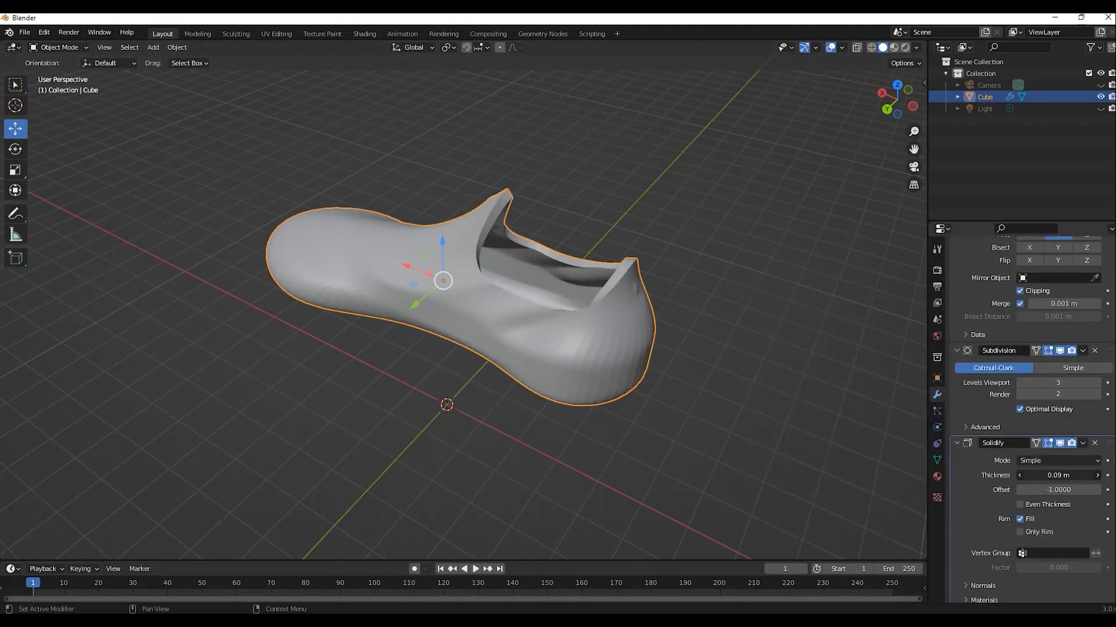
left_click_drag(1110, 443, 1110, 349)
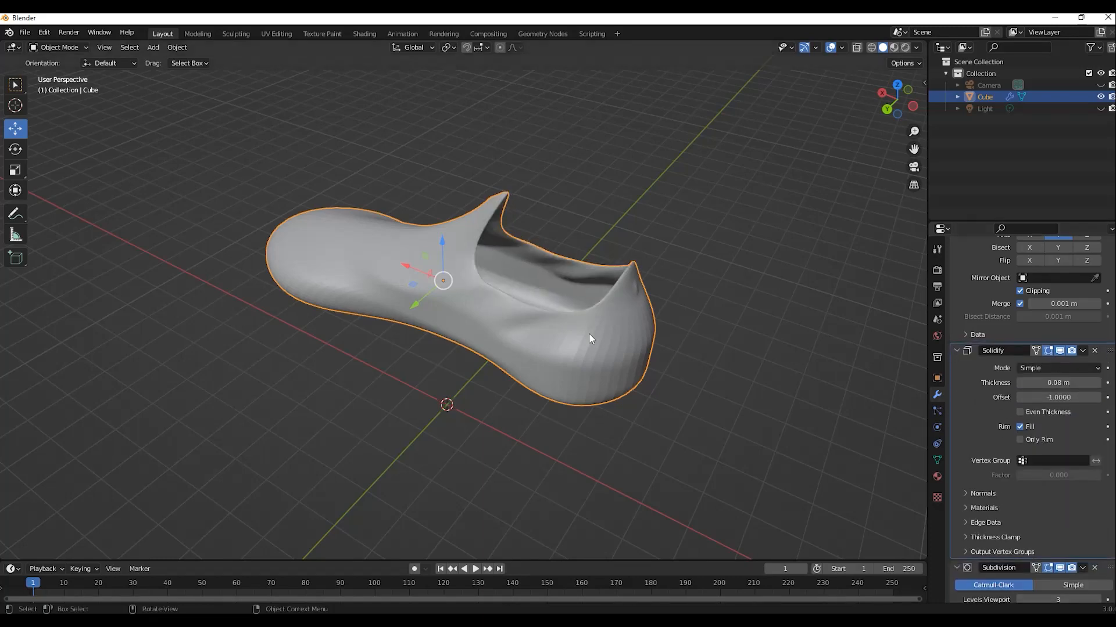
Step: In Edit Mode with X-ray on, move the vertex beside the tongue tip outward along Y and lower the tip along Z
middle_click_drag(678, 364, 603, 331)
key("Tab")
key("alt+z")
middle_click_drag(588, 194, 27, 340)
left_click(16, 85)
middle_click_drag(360, 238, 191, 202)
left_click(197, 204)
left_click(15, 129)
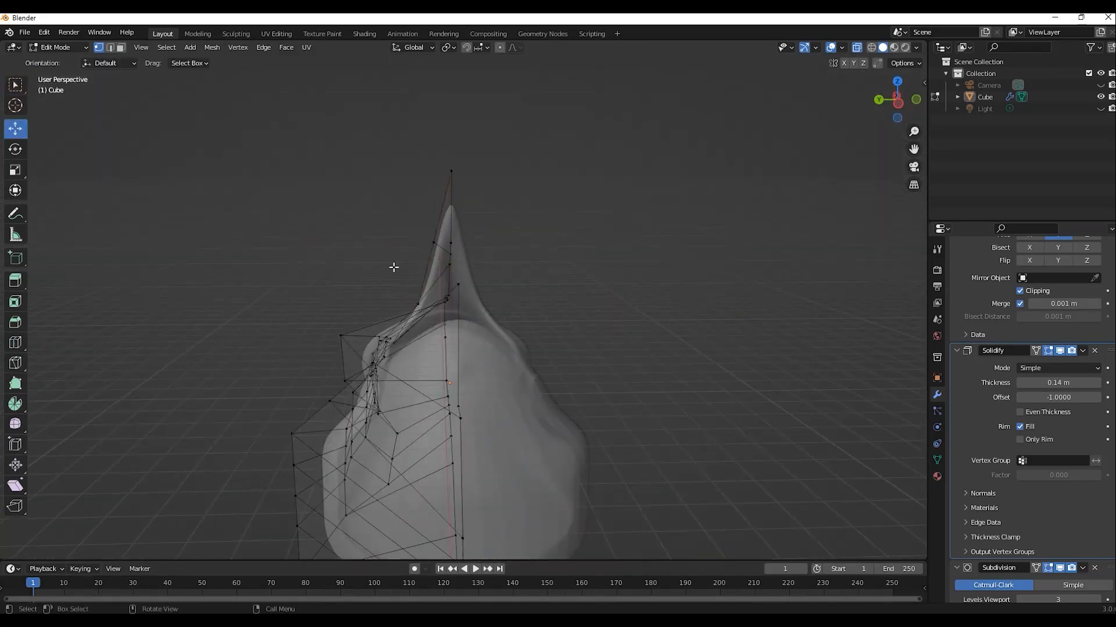
left_click(428, 243)
left_click_drag(379, 244, 365, 245)
left_click_drag(457, 132, 456, 154)
Step: Widen the tongue by moving its side vertices outward along Y, and lower its top vertices slightly along Z
middle_click_drag(474, 232, 493, 296)
left_click(421, 304)
left_click_drag(375, 317, 358, 316)
mouse_move(587, 290)
middle_mouse_down()
mouse_move(572, 274)
mouse_move(586, 283)
middle_mouse_up()
left_click(455, 212)
left_click_drag(455, 169, 454, 179)
mouse_move(488, 226)
middle_mouse_down()
mouse_move(565, 247)
mouse_move(506, 235)
middle_mouse_up()
left_click(411, 235)
left_click_drag(411, 191, 411, 199)
left_click_drag(368, 245, 351, 244)
middle_click_drag(351, 244, 615, 300)
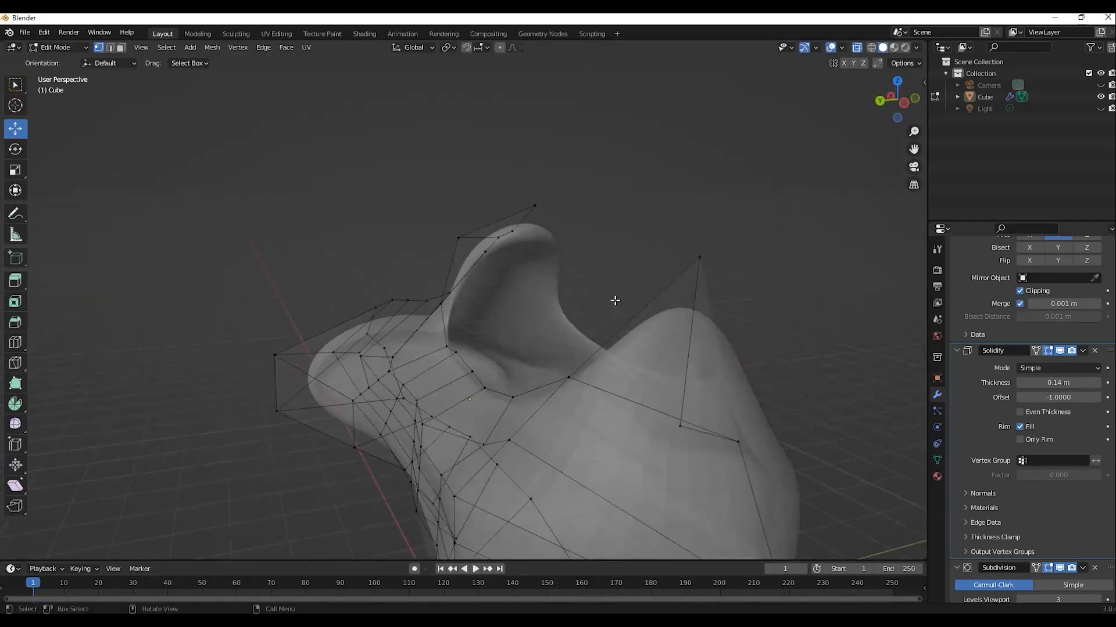
Step: Switch to Object Mode and examine the reshaped tongue and ankle opening from the side
middle_click_drag(578, 251, 747, 198)
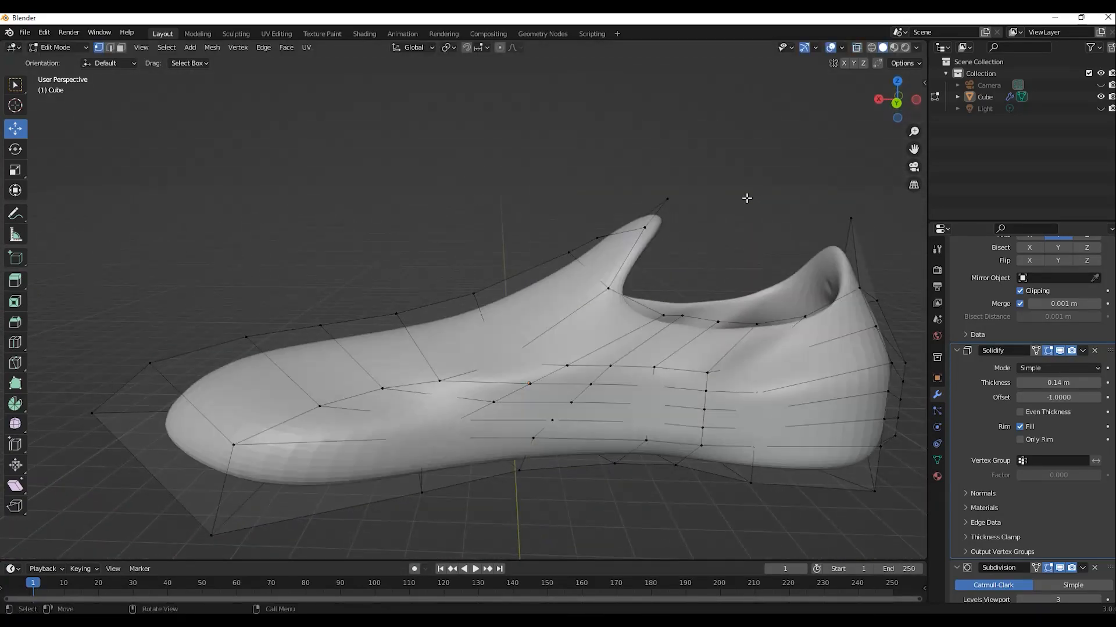
middle_click_drag(654, 349, 523, 293, "shift")
middle_click_drag(523, 293, 506, 276)
left_click(58, 47)
left_click(59, 61)
middle_click_drag(337, 203, 367, 224)
Step: In Edit Mode, select all of the shoe's underside faces from the heel to the toe
left_click(58, 47)
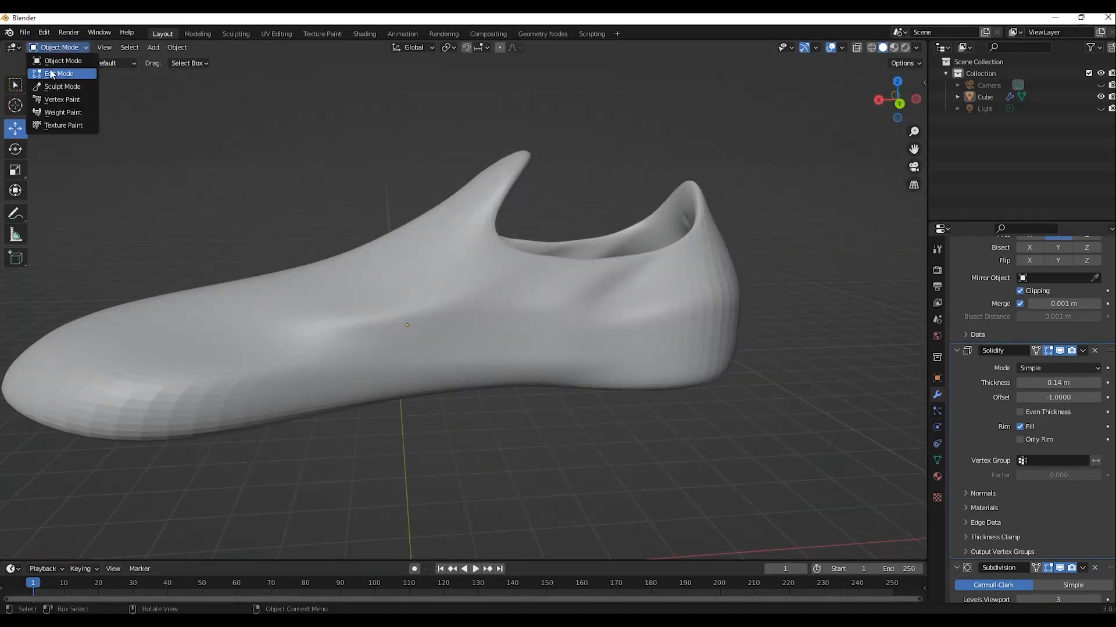
left_click(59, 61)
middle_click_drag(632, 214, 596, 174)
left_click(634, 227)
left_click(535, 259, "shift")
left_click(487, 311, "shift")
left_click(437, 336, "shift")
left_click(390, 370, "shift")
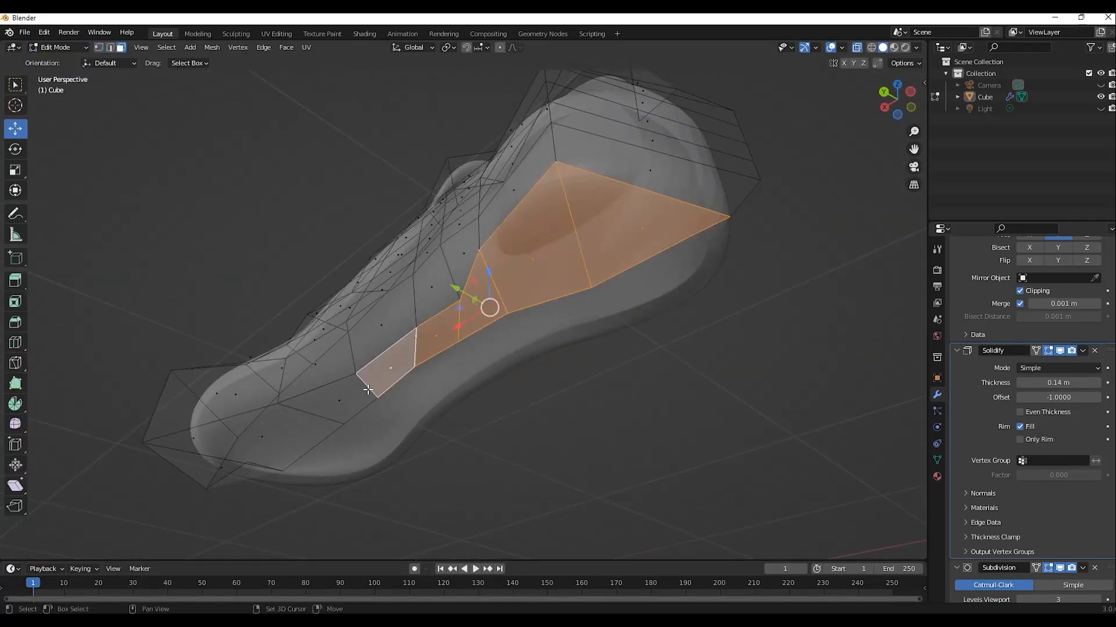
middle_click_drag(306, 434, 373, 380)
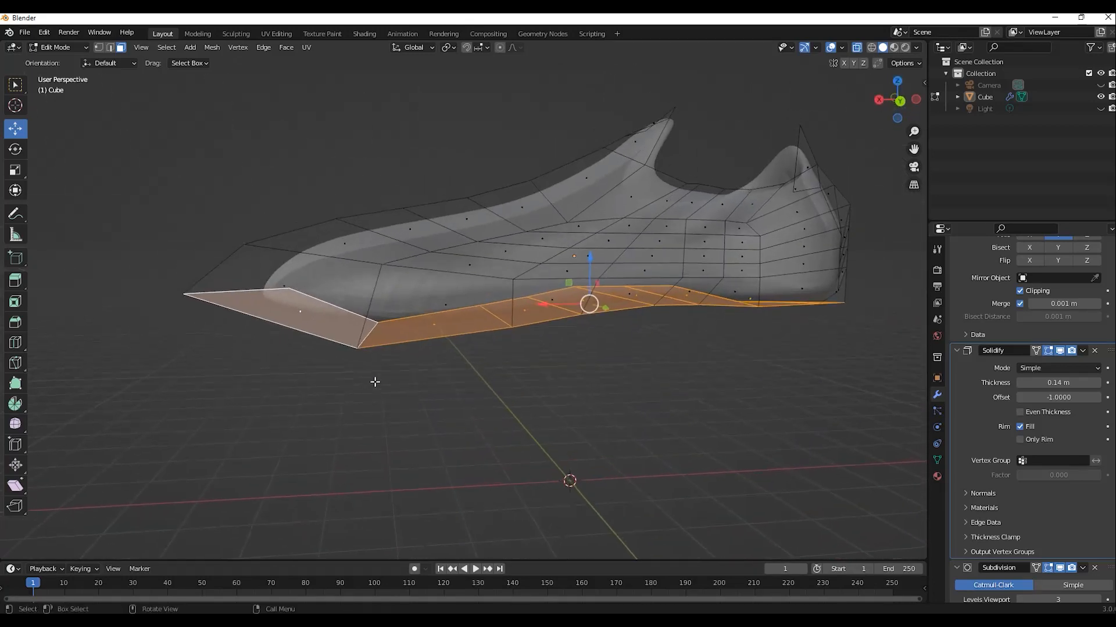
Step: Duplicate the selected underside faces and place the copy below the shoe as a separate sole
key("g")
left_click(382, 443)
mouse_move(382, 444)
middle_mouse_down()
mouse_move(427, 420)
mouse_move(386, 427)
mouse_move(384, 374)
mouse_move(419, 410)
middle_mouse_up()
Step: Extrude the copied sole faces to give the sole thickness, and scale the result
key("e")
key("alt+z")
key("e")
left_click(419, 430)
key("s")
left_click(419, 430)
left_click(383, 373)
Step: With X-ray on, select the entire extruded sole below the shoe and return to solid display
middle_click_drag(418, 410, 204, 406, "shift")
key("w")
key("alt+z")
left_click_drag(180, 393, 867, 287)
key("alt+z")
middle_click_drag(866, 287, 687, 212)
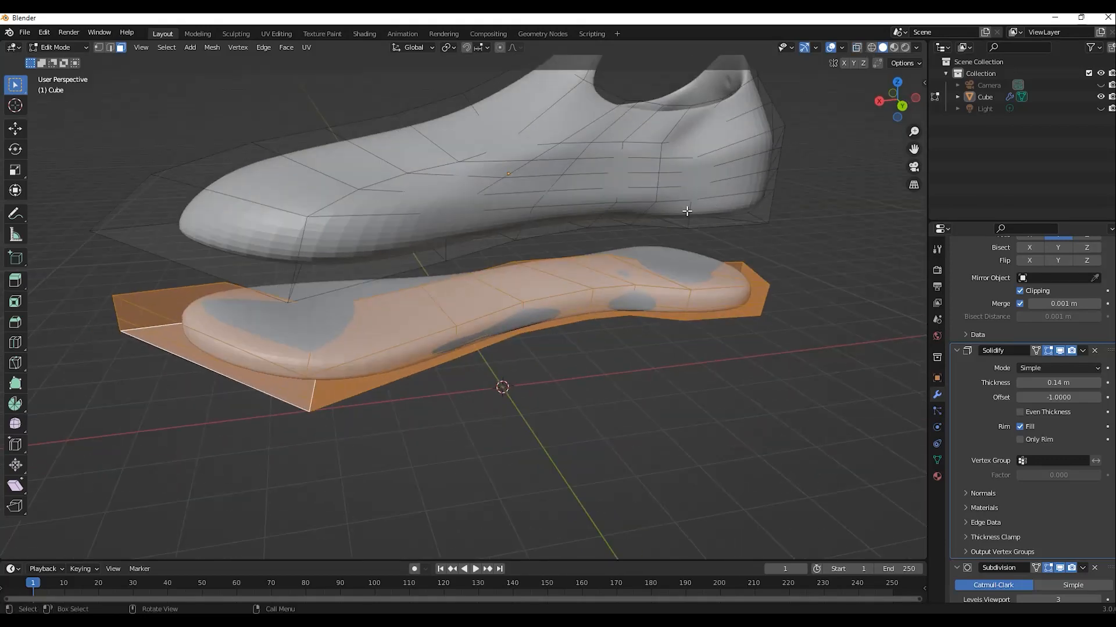
Step: Shift the selected sole slightly along X and raise it along Z to meet the shoe's underside
left_click(16, 174)
middle_click_drag(407, 407, 393, 384)
key("ctrl+z")
left_click_drag(503, 335, 488, 339)
left_click(53, 63)
left_click(56, 48)
left_click(57, 74)
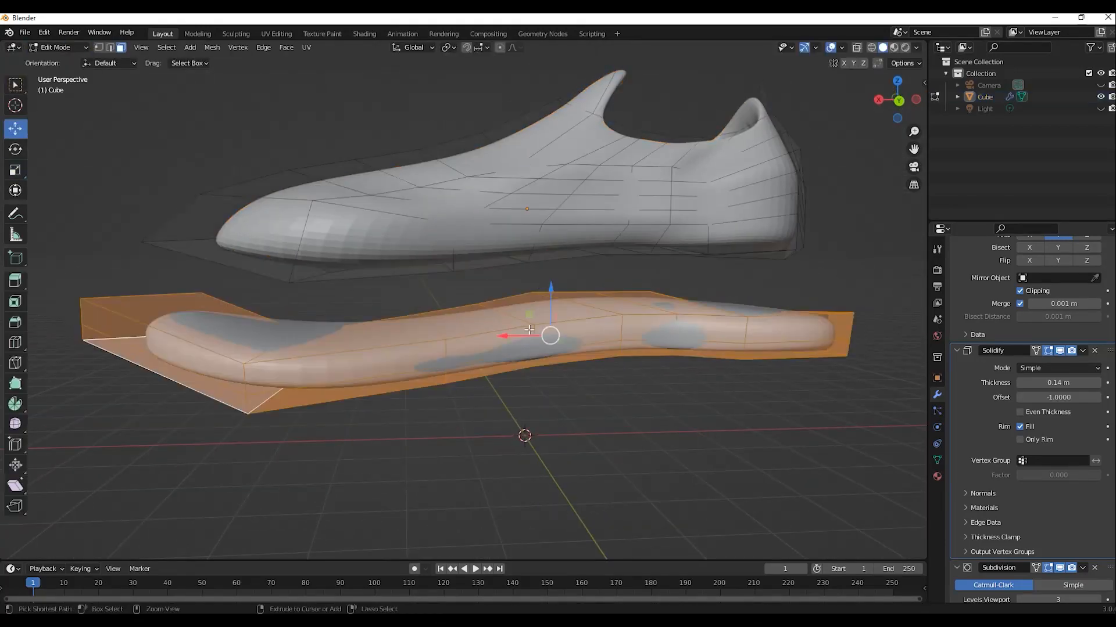
left_click_drag(551, 288, 551, 209)
Step: In the top view, scale the sole down uniformly to about 0.89 to fit the shoe's outline
key("KP_7")
key("s")
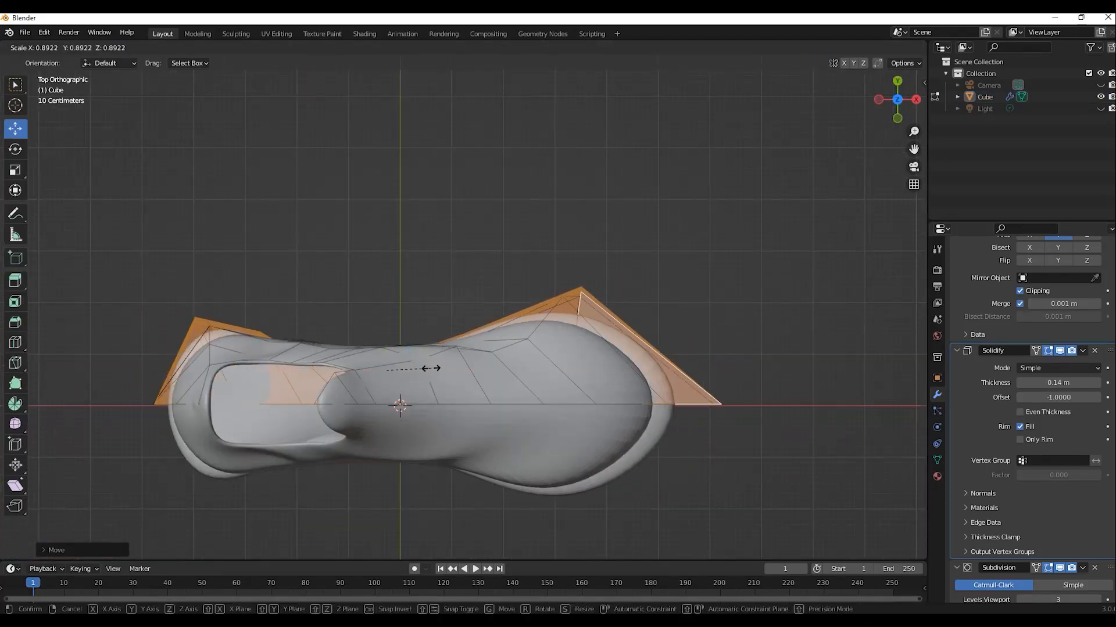
left_click(430, 369)
key("ctrl+z")
middle_click_drag(430, 369, 326, 232)
left_click(261, 256, "alt")
key("e")
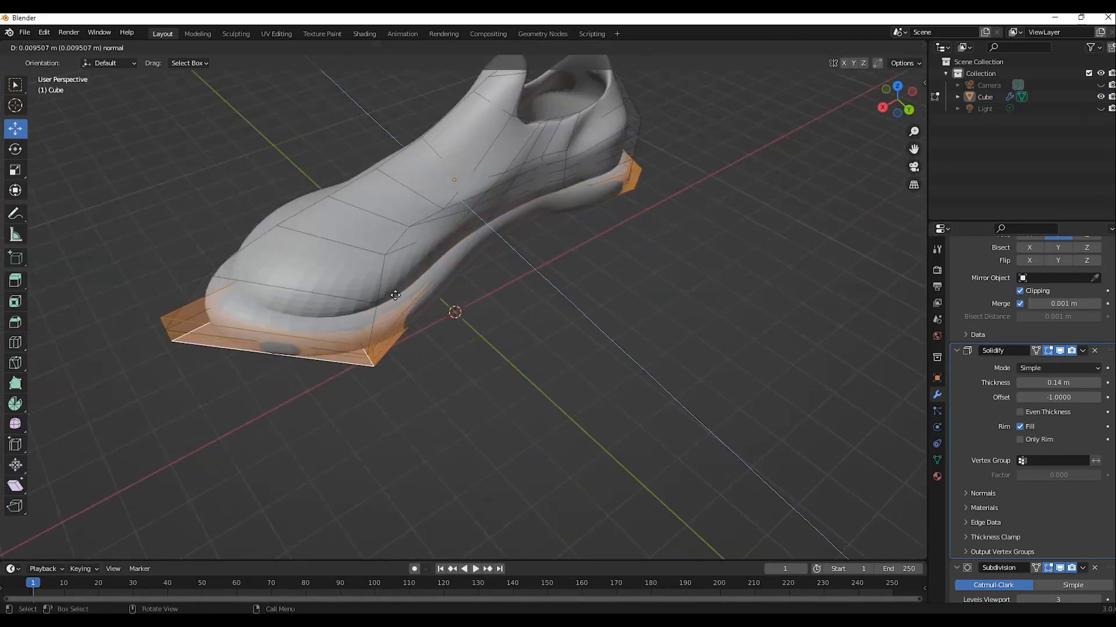
left_click(50, 199)
Step: Scale the sole along Y to about 0.86 and, in the top view, along X to about 0.99
key("s")
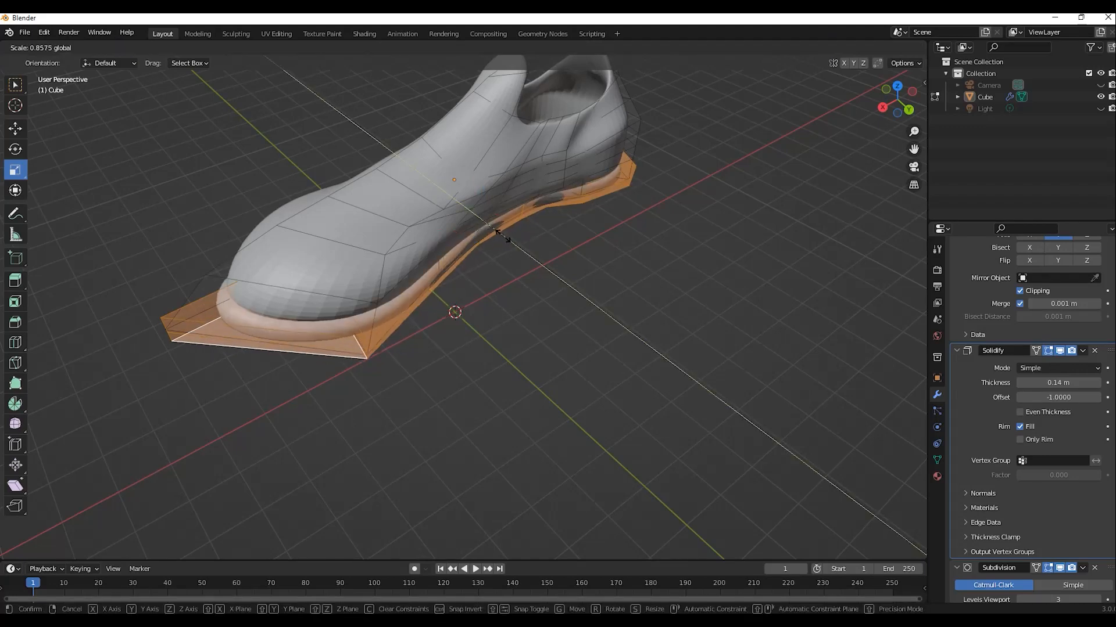
left_click(503, 234)
key("KP_7")
key("s")
key("x")
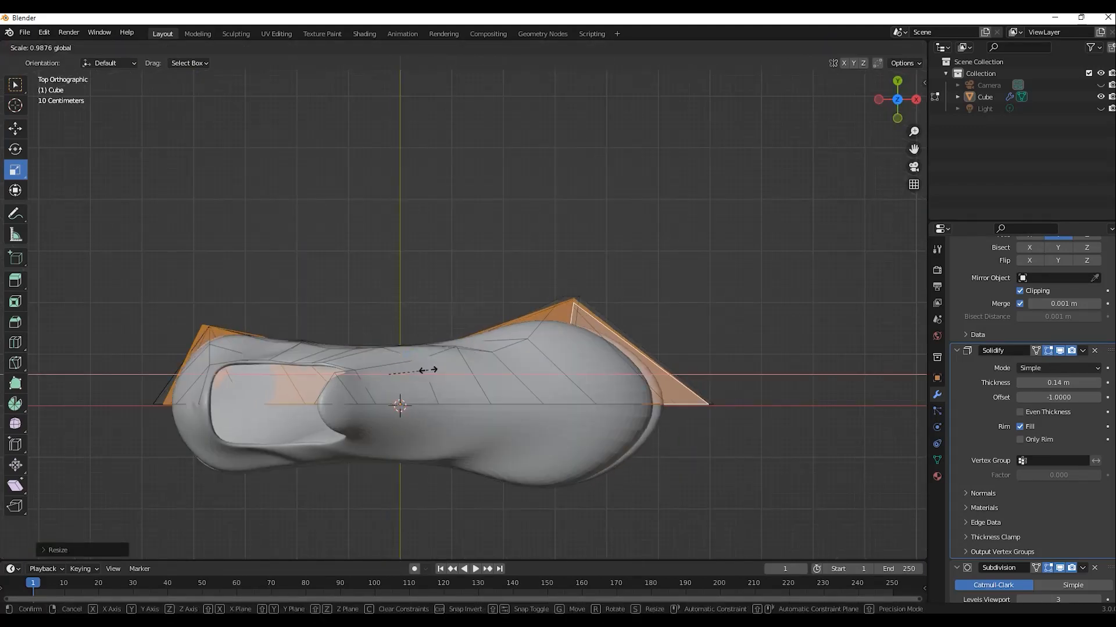
left_click(428, 368)
left_click(430, 305)
Step: Return to Object Mode and examine how the sole fits against the shoe
middle_click_drag(430, 305, 349, 244)
scroll(499, 263, "up", 3)
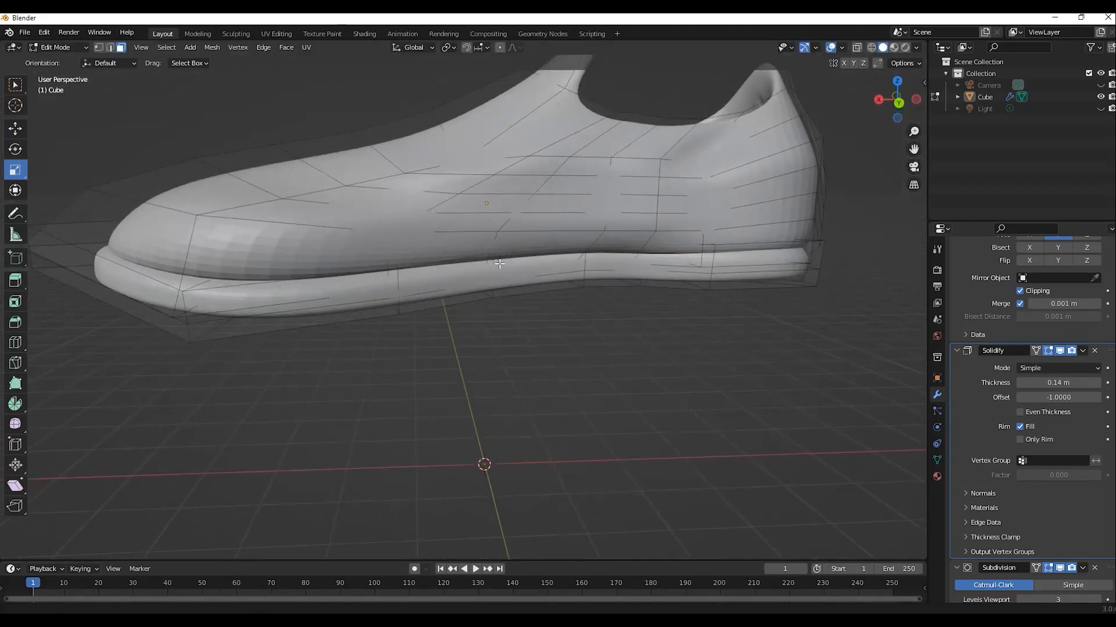
left_click(64, 51)
left_click(65, 62)
middle_click_drag(157, 215, 305, 256)
scroll(646, 263, "down", 3)
Step: In Edit Mode, select the whole linked sole, apply smooth shading to its faces, and return to Object Mode
key("Tab")
key("l")
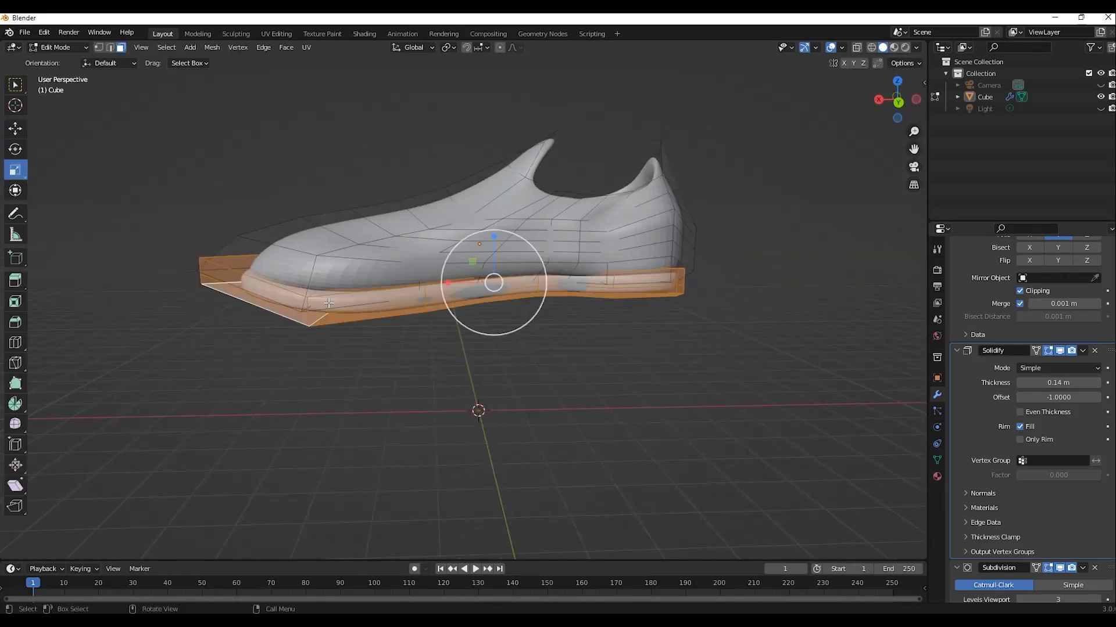
right_click(329, 302)
left_click(278, 484)
left_click(15, 85)
middle_click_drag(174, 174, 326, 226)
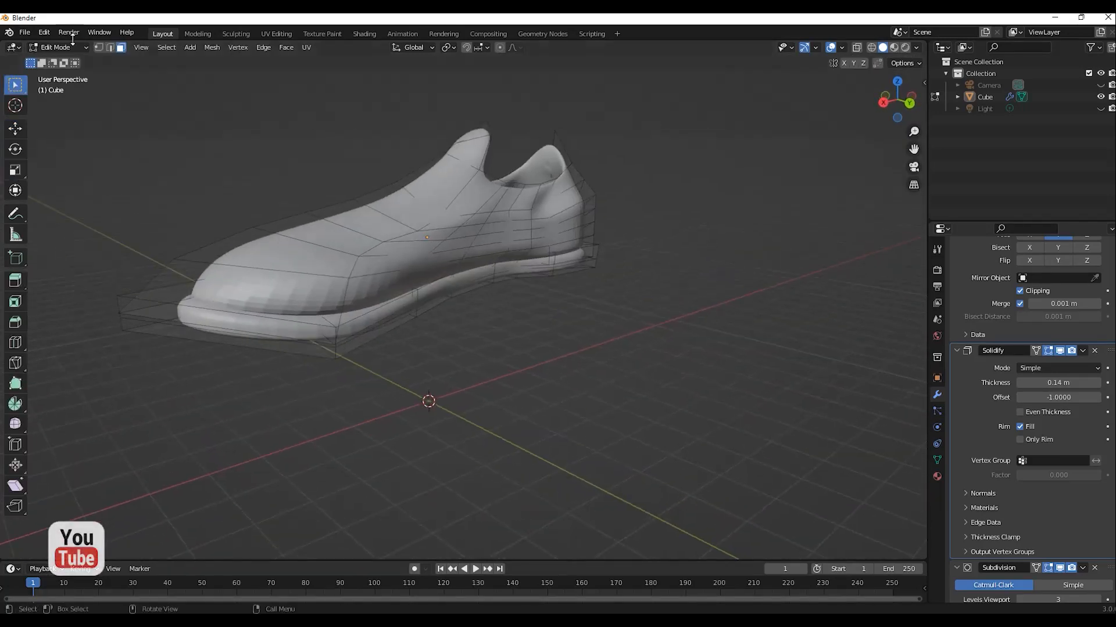
left_click(64, 48)
left_click(65, 62)
middle_click_drag(442, 232, 399, 280)
scroll(399, 280, "up", 2)
Step: In Edit Mode with vertex selection and X-ray, select the sole's toe-tip vertex and adjust its height along Z
key("Tab")
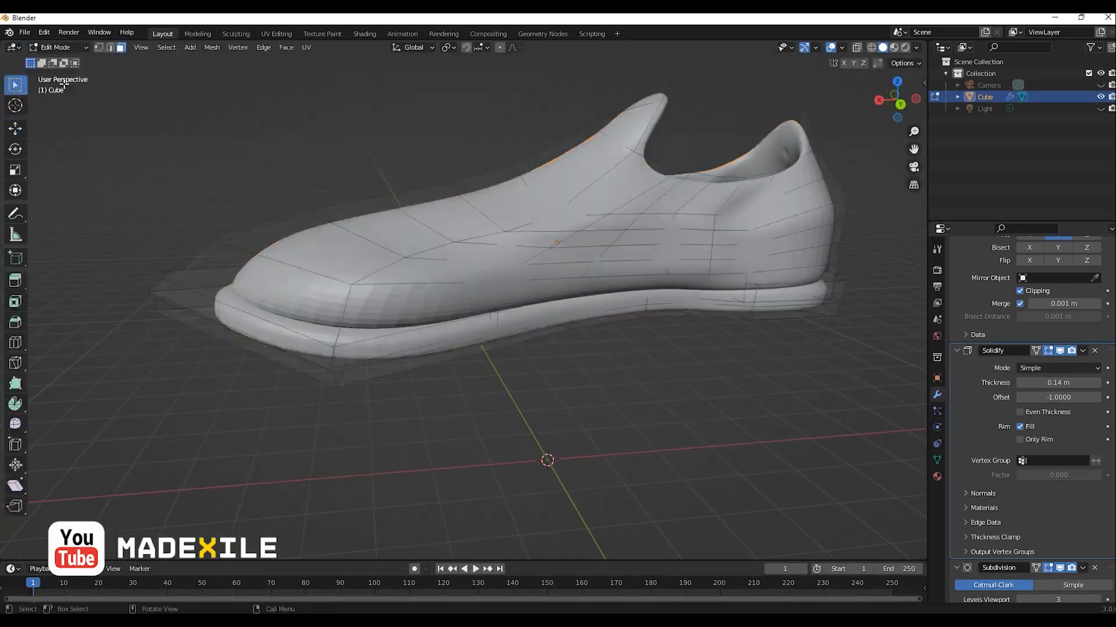
key("1")
key("alt+z")
scroll(556, 330, "up", 4)
middle_click_drag(556, 329, 607, 323, "shift")
left_click(101, 246)
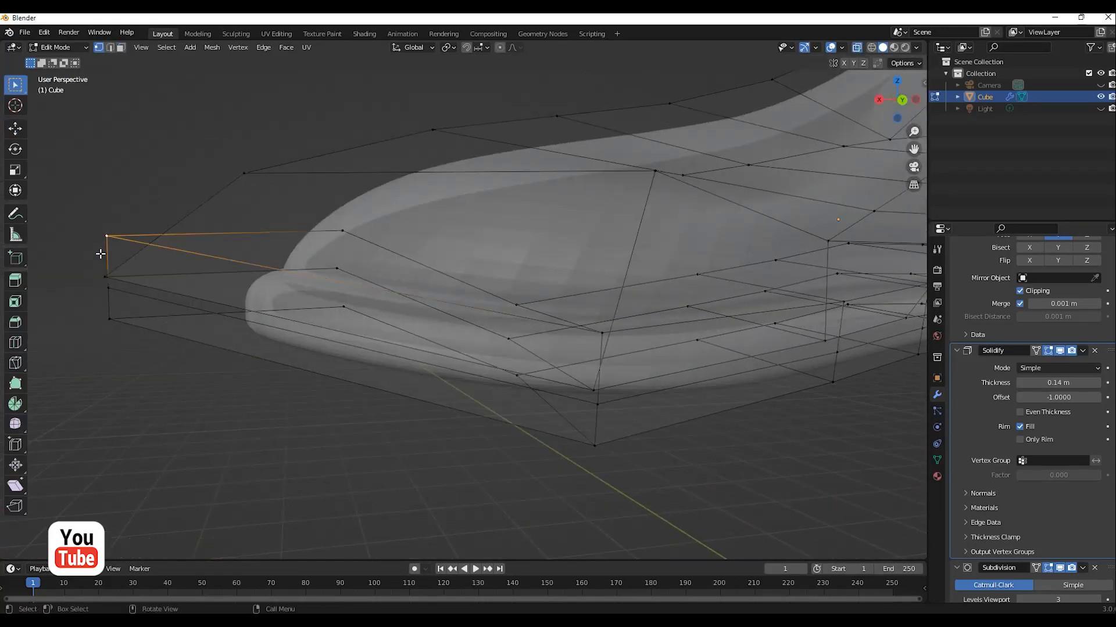
left_click(15, 129)
left_click_drag(110, 187, 110, 166)
middle_click_drag(127, 258, 287, 198)
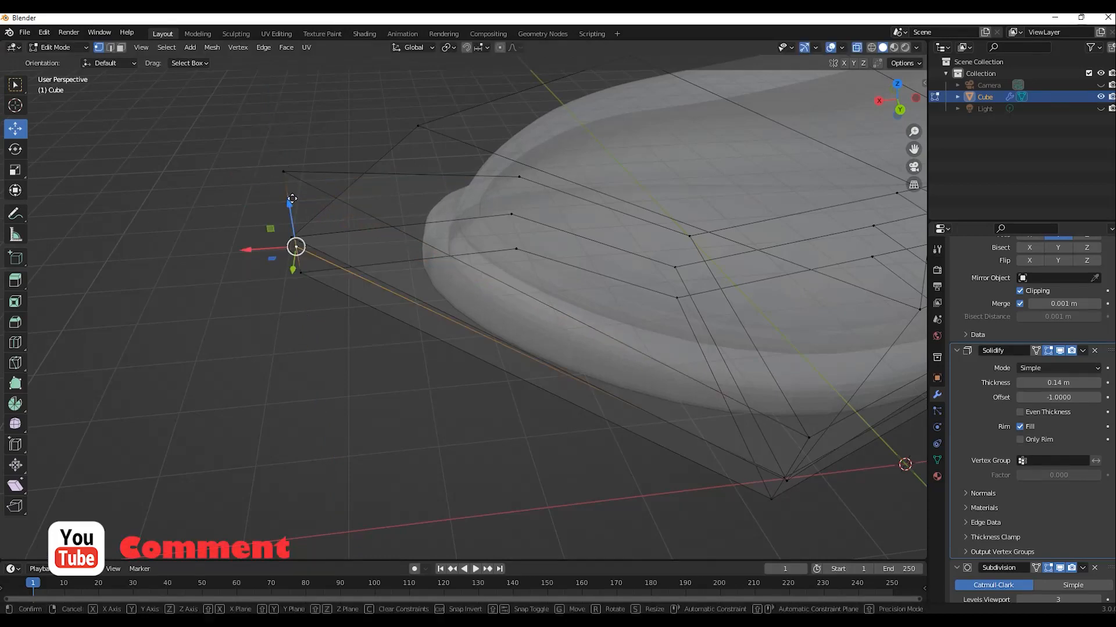
left_click_drag(292, 199, 288, 209)
Step: Adjust the heights of the sole vertices along the side of the toe to even out its upper edge
middle_click_drag(289, 209, 405, 287)
left_click(455, 274)
left_click_drag(456, 230, 510, 283)
left_click(509, 280)
mouse_move(510, 282)
middle_mouse_down()
mouse_move(695, 342)
mouse_move(508, 364)
mouse_move(504, 277)
middle_mouse_up()
left_click_drag(498, 262, 500, 290)
Step: Select two bottom vertices under the heel side of the sole and lower them along Z
middle_click_drag(500, 290, 552, 331)
scroll(551, 331, "up", 2)
left_click(659, 314)
left_click(685, 320, "shift")
left_click_drag(673, 269, 686, 329)
left_click(739, 406)
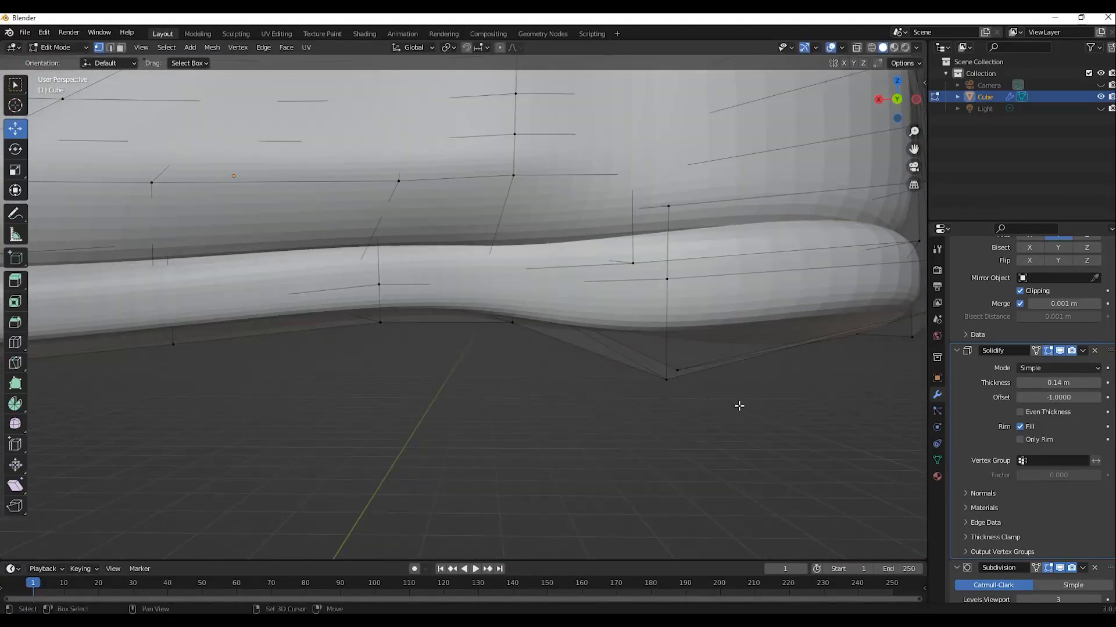
Step: In the back orthographic view, lower two side heel vertices of the sole and pull the rear heel vertex toward the toe along X
key("KP_1")
key("ctrl+KP_1")
scroll(707, 268, "down", 6)
middle_click_drag(553, 319, 555, 324)
left_click(898, 100)
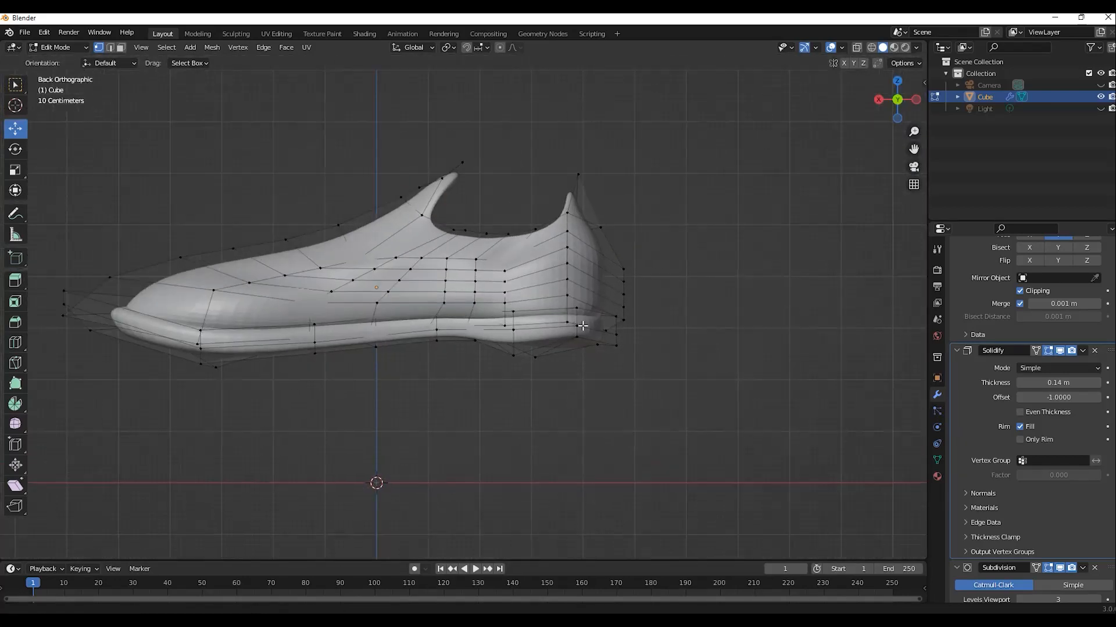
scroll(733, 331, "up", 5)
middle_click_drag(733, 331, 626, 320, "shift")
left_click(638, 335)
left_click(637, 309, "shift")
left_click_drag(638, 276, 638, 309)
left_click(736, 358)
left_click_drag(685, 356, 638, 358)
Step: Raise the bottom sole vertex under the arch along Z and nudge the neighbouring vertex nearer the toe
middle_click_drag(352, 407, 586, 396, "shift")
left_click(371, 351)
left_click_drag(372, 307, 372, 288)
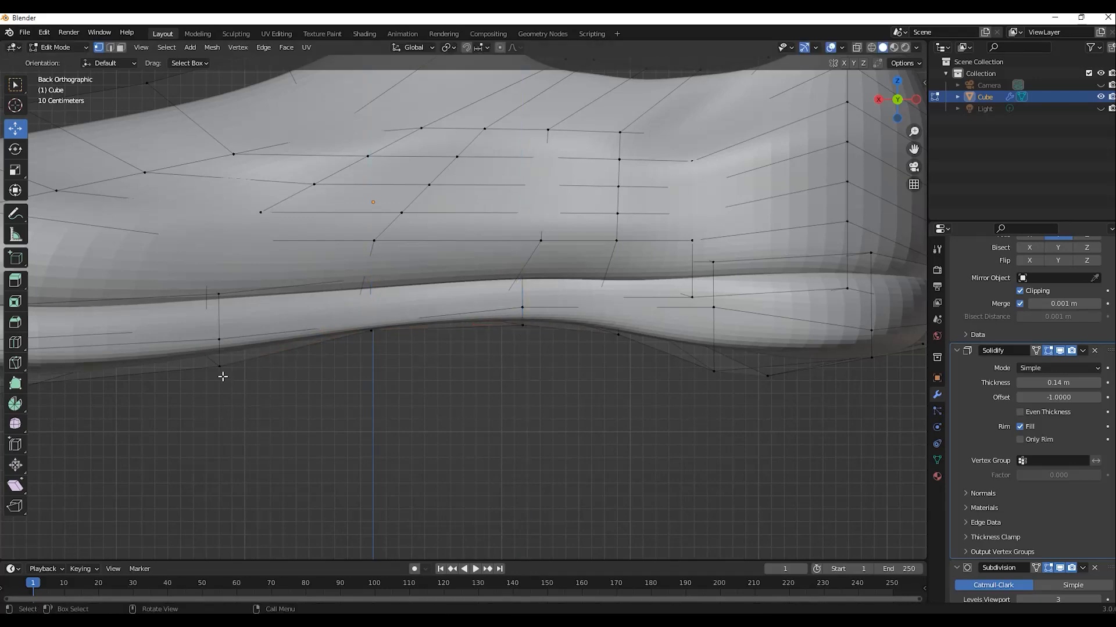
middle_click_drag(222, 377, 463, 370, "shift")
left_click(459, 360)
left_click_drag(479, 298, 480, 299)
Step: Return to Object Mode, deselect the shoe and examine the reshaped sole in perspective
middle_click_drag(546, 354, 681, 418)
scroll(681, 418, "down", 4)
left_click(62, 48)
left_click(62, 61)
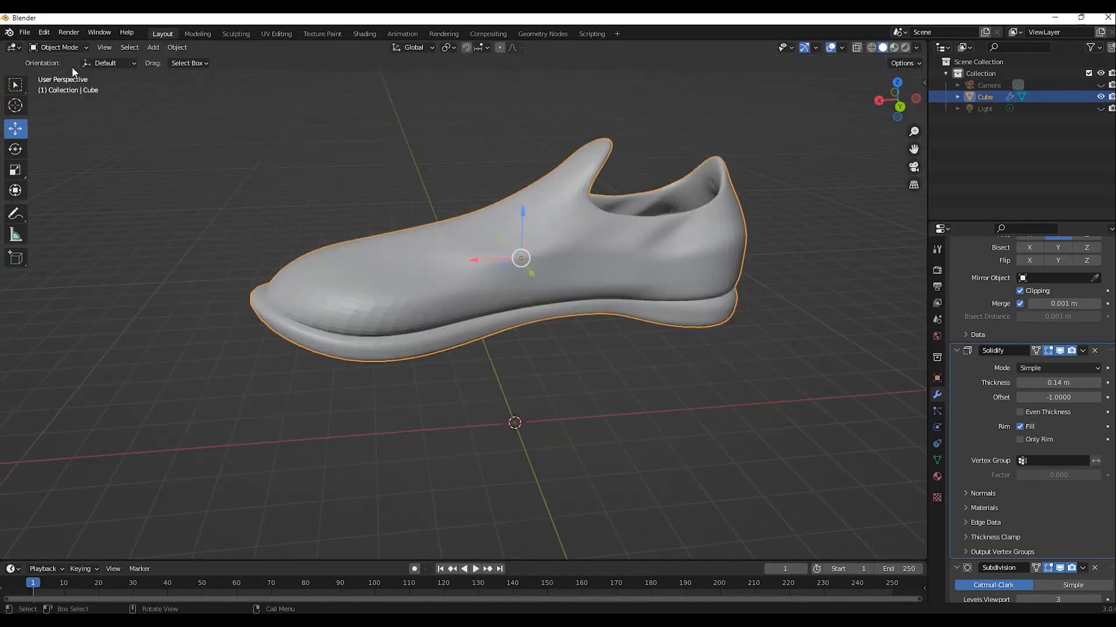
left_click(279, 180)
Step: In Edit Mode, lower the vertices at the toe tip, pull them back along X and adjust the height of the lower tip vertex
scroll(402, 245, "up", 4)
middle_click_drag(198, 285, 427, 271, "shift")
left_click(427, 272)
left_click(59, 48)
left_click(59, 74)
left_click_drag(238, 169, 239, 172)
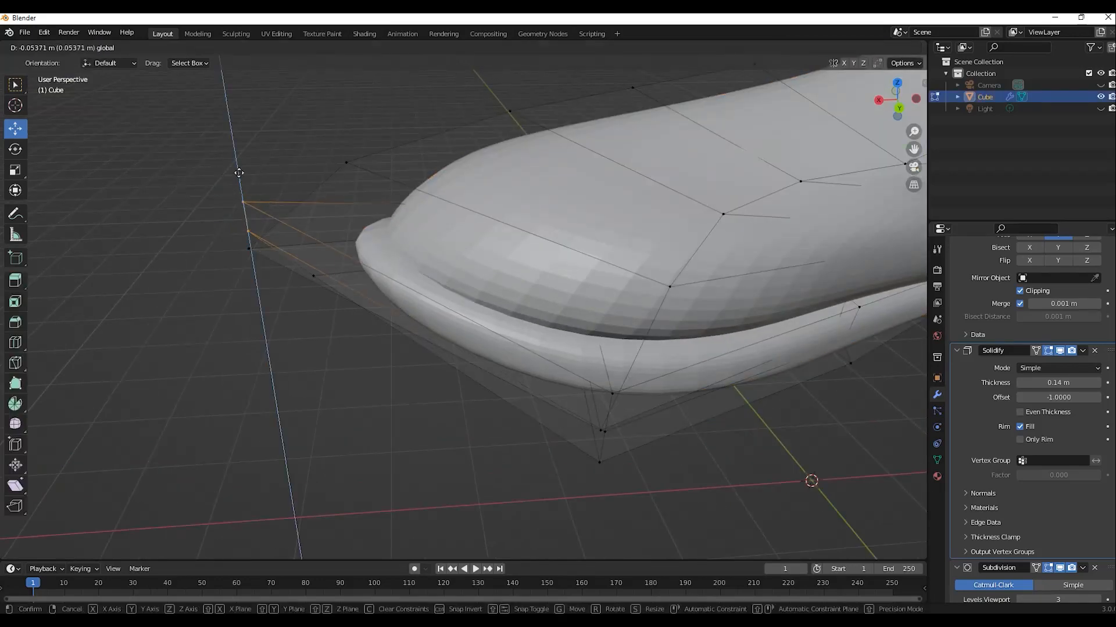
left_click_drag(249, 298, 270, 296)
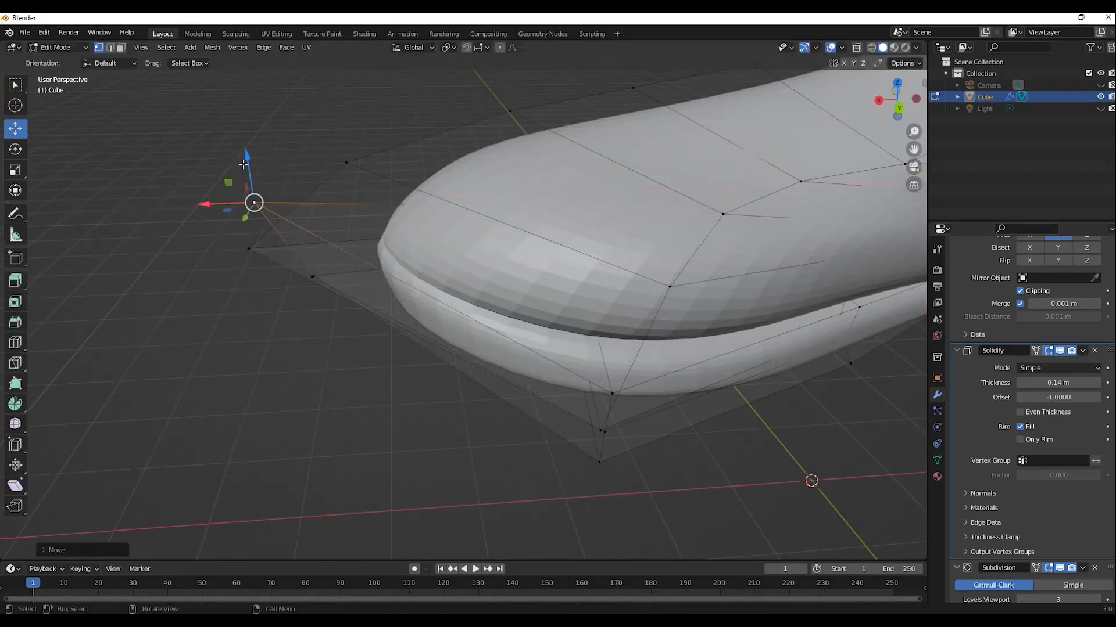
middle_click_drag(304, 361, 319, 267)
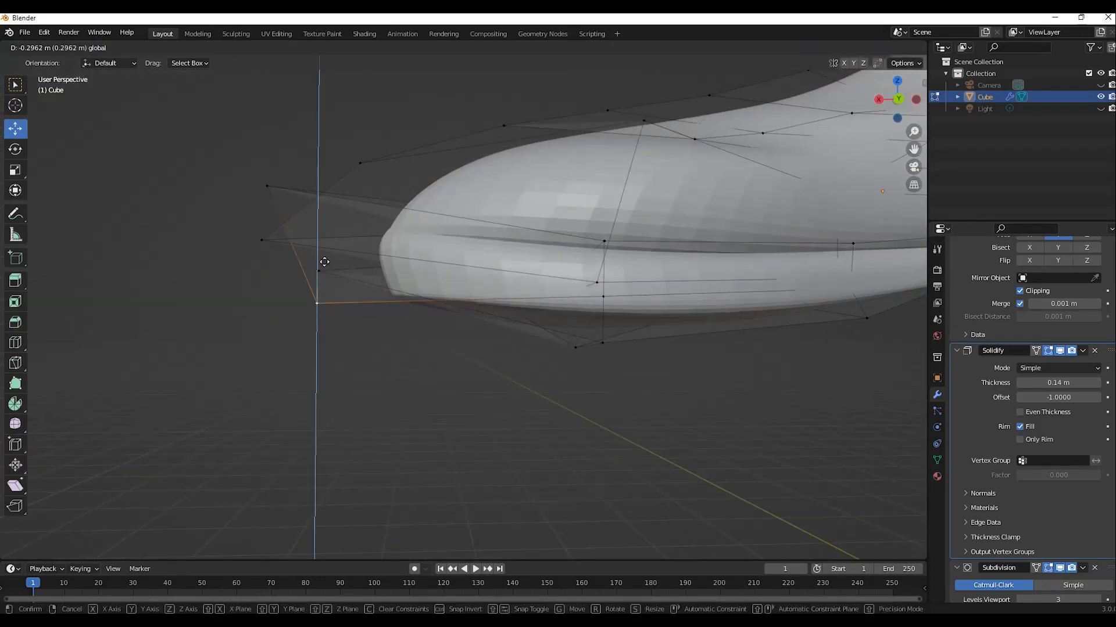
left_click_drag(319, 256, 319, 232)
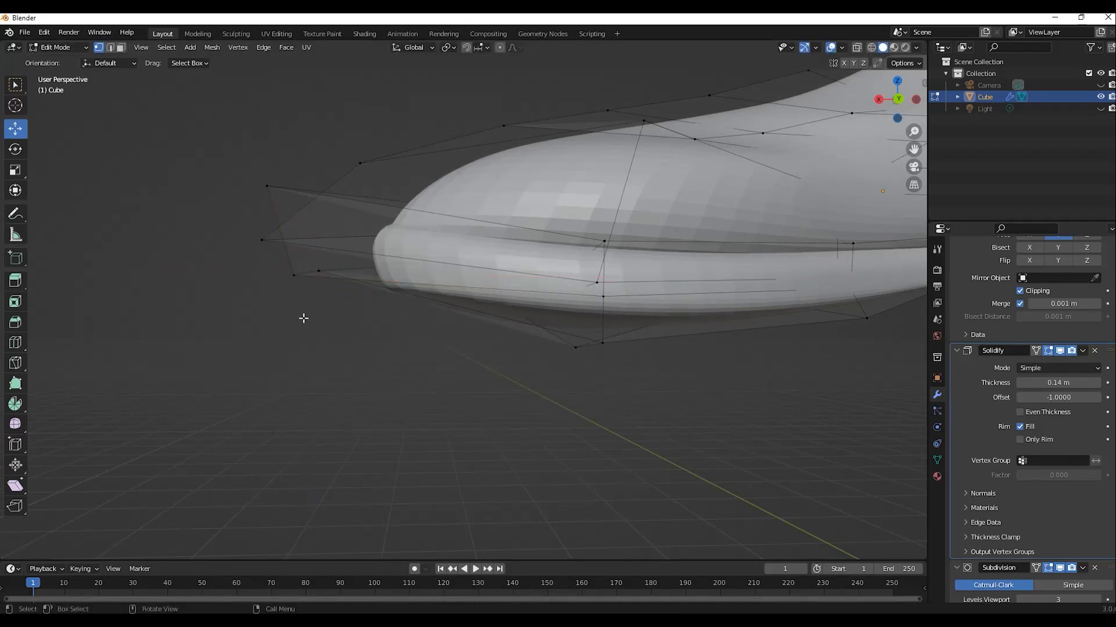
Step: Lower the bottom sole vertex beneath the toe tip and reposition it along X, shifting it about 0.24 m toward the toe
scroll(296, 314, "up", 6)
middle_click_drag(291, 311, 685, 372, "shift")
left_click(314, 243)
left_click_drag(389, 236, 413, 213)
mouse_move(413, 212)
middle_mouse_down()
mouse_move(605, 233)
mouse_move(413, 213)
middle_mouse_up()
left_click_drag(398, 186, 398, 213)
left_click_drag(349, 255, 467, 257)
scroll(451, 267, "down", 6)
left_click_drag(429, 290, 500, 294)
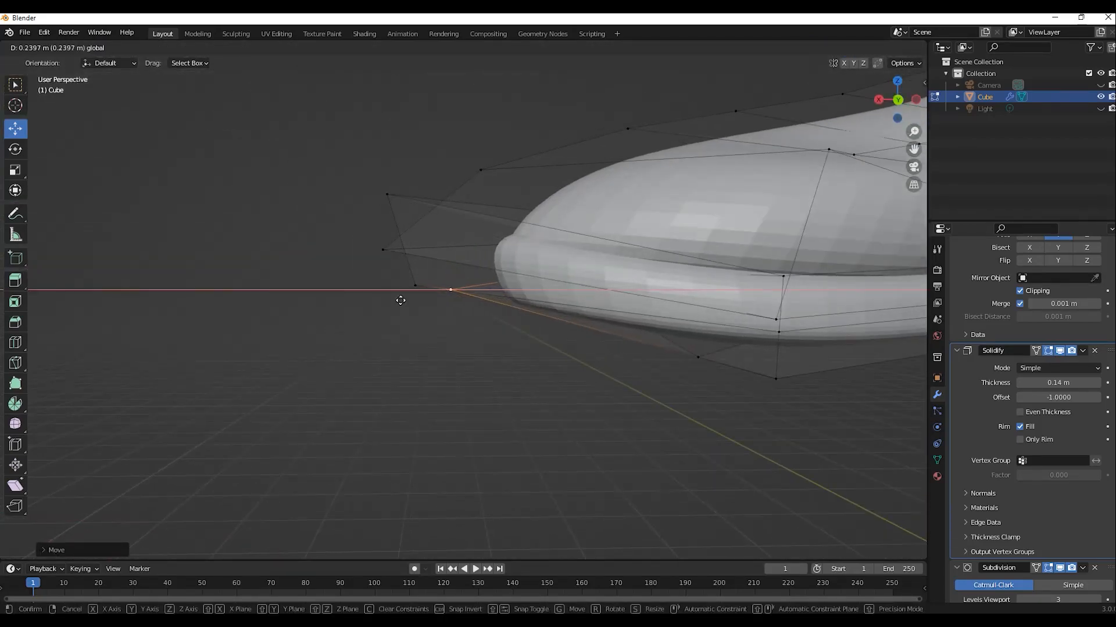
left_click_drag(400, 301, 400, 300)
Step: Select the two sole vertices at the side of the toe and nudge them to follow the upper's outline
scroll(400, 300, "down", 6)
middle_click_drag(453, 279, 552, 334)
scroll(492, 345, "up", 4)
left_click(655, 401)
left_click(660, 381, "shift")
mouse_move(676, 412)
left_mouse_down()
mouse_move(685, 424)
mouse_move(677, 405)
left_mouse_up()
scroll(677, 405, "down", 4)
middle_click_drag(581, 427, 715, 402)
left_click(309, 316)
scroll(639, 268, "up", 2)
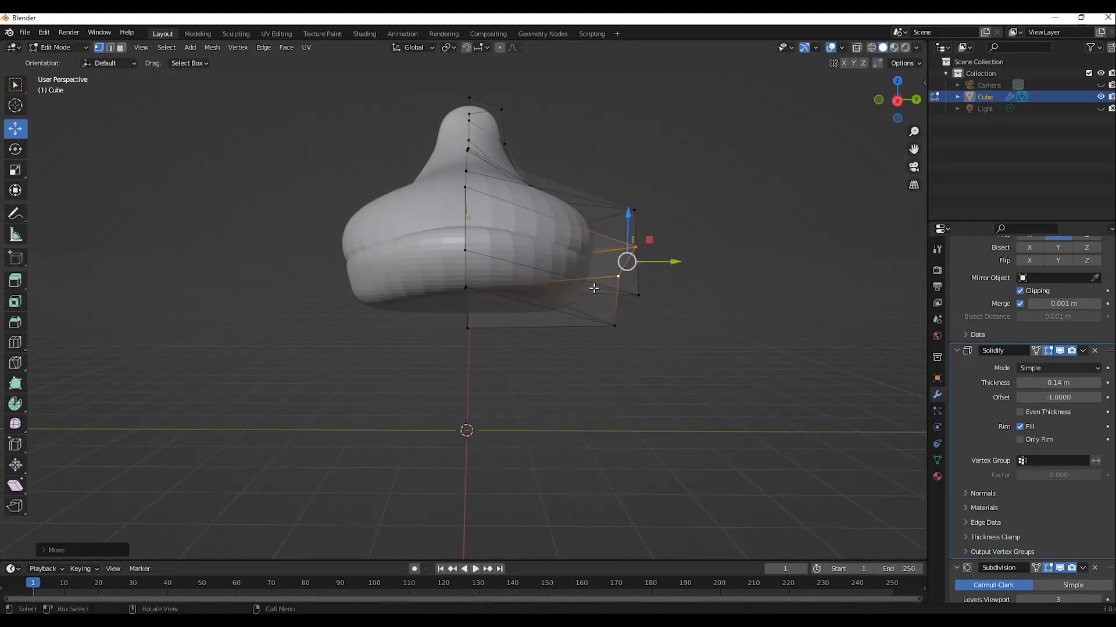
middle_click_drag(593, 288, 647, 225)
left_click_drag(643, 238, 642, 238)
middle_click_drag(619, 254, 501, 377)
Step: Deselect the mesh, return to Object Mode and examine how the sole fits around the toe
scroll(494, 279, "up", 4)
scroll(530, 336, "down", 5)
scroll(523, 334, "up", 2)
left_click(423, 270)
key("Tab")
middle_click_drag(455, 309, 276, 175)
scroll(364, 282, "up", 3)
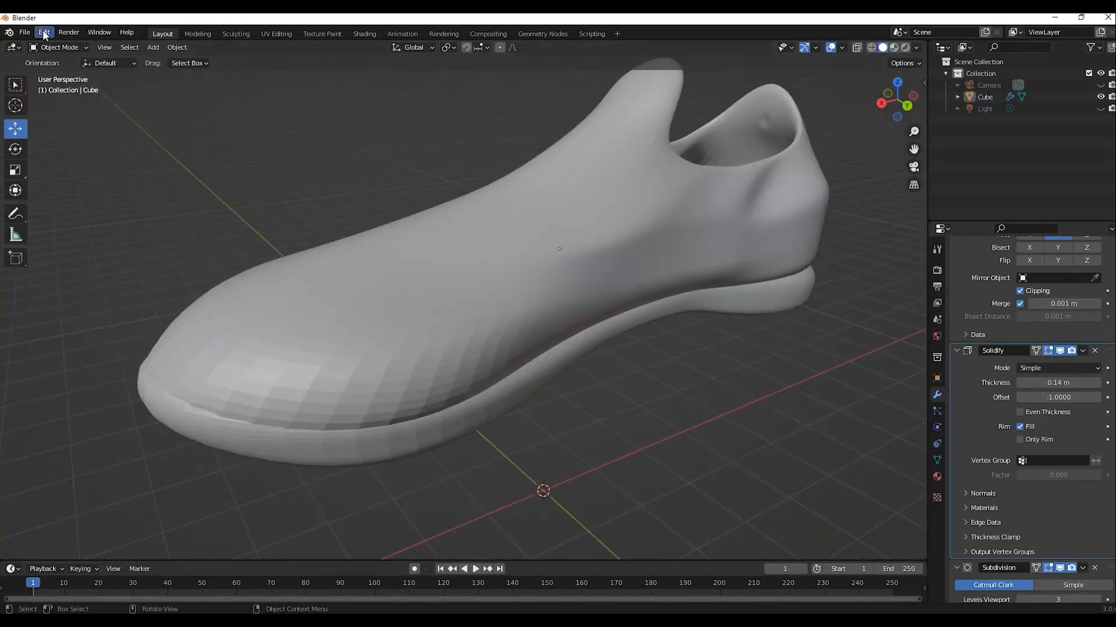
Step: In Edit Mode, select the toe-tip vertices of the sole and move them back toward the heel along X
key("Tab")
left_click(220, 349)
left_click(15, 85)
middle_click_drag(156, 286, 244, 282)
left_click(224, 286)
left_click_drag(207, 288, 204, 334)
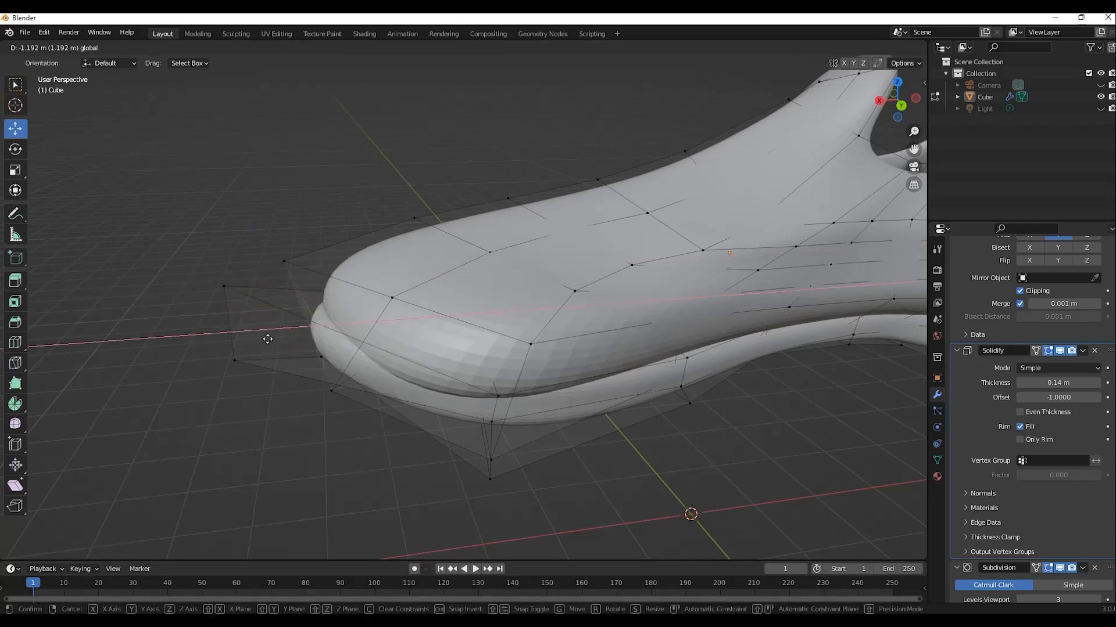
Step: Move the sole's side vertex at the toe inward along Y by about 0.09 m
middle_click_drag(245, 465, 366, 445)
left_click(657, 382)
left_click_drag(693, 384, 677, 382)
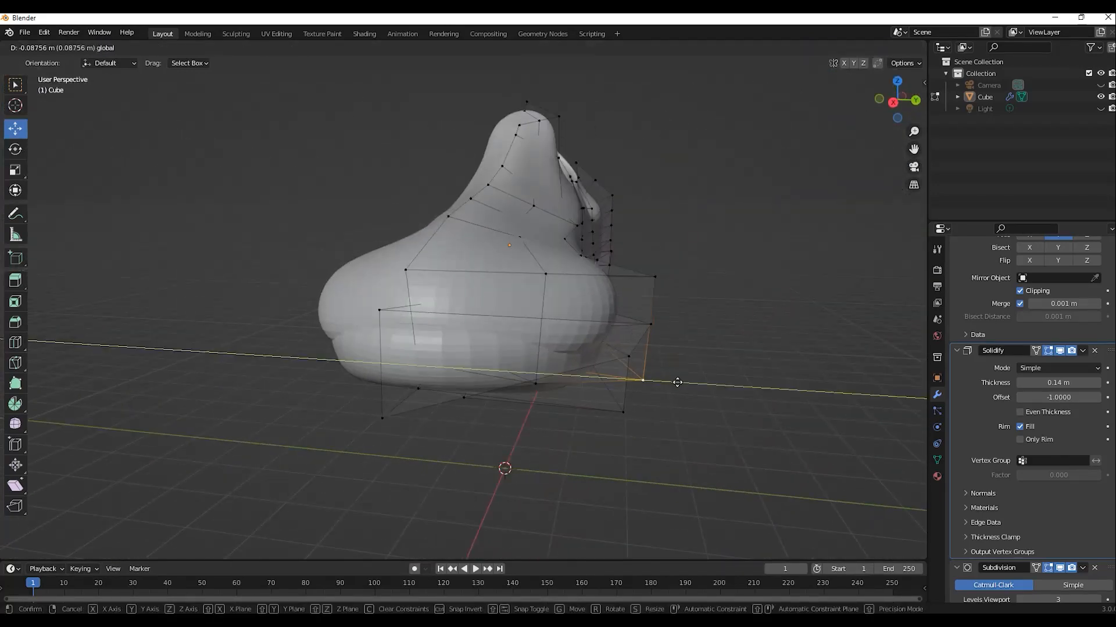
left_click(688, 279)
Step: Select the upper's centre-line vertices on top of the toe and lower them along Z
middle_click_drag(643, 381, 548, 202)
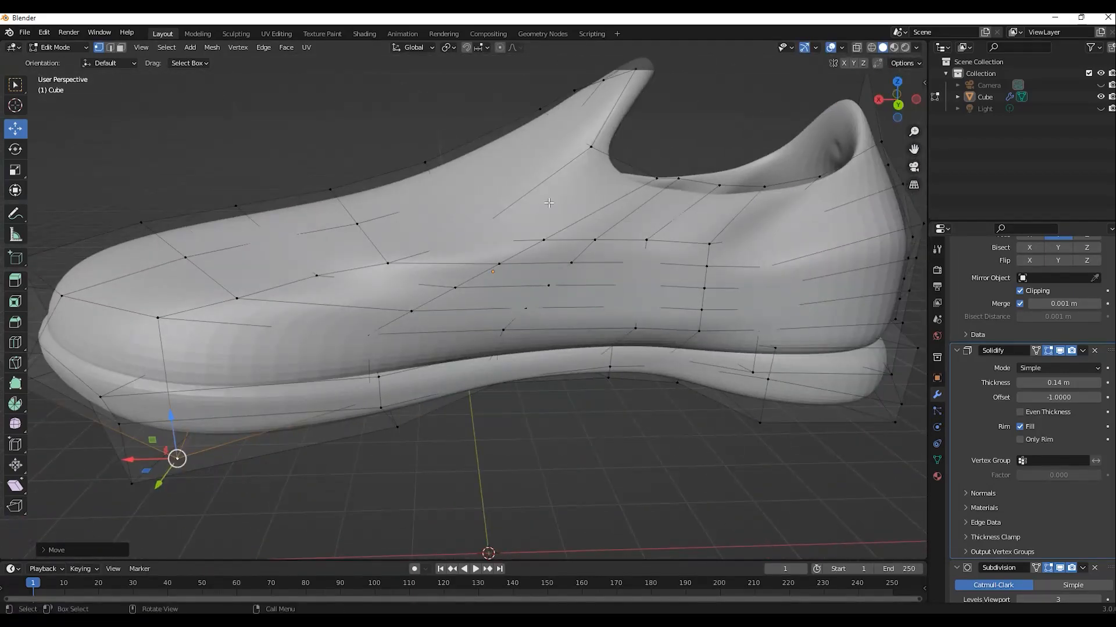
middle_click_drag(70, 320, 244, 244)
left_click_drag(236, 206, 401, 145)
left_click_drag(315, 138, 314, 161)
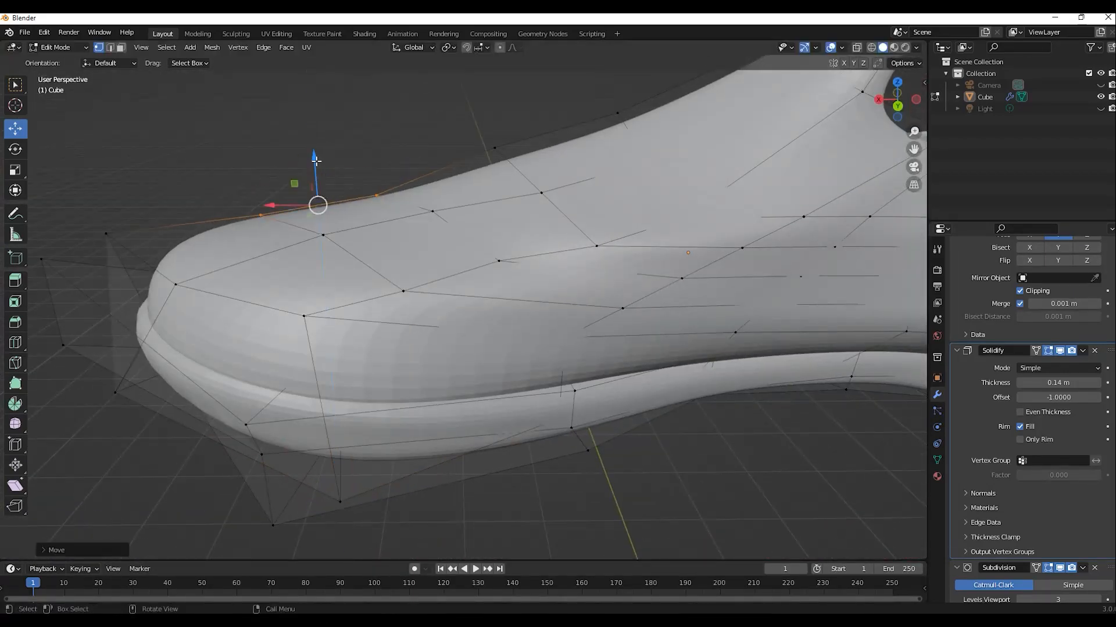
Step: Lower two further centre-line vertices on the instep slightly along Z to smooth the profile toward the tongue
scroll(372, 186, "down", 4)
left_click(479, 227)
left_click_drag(476, 184, 476, 189)
middle_click_drag(384, 197, 389, 176)
left_click(530, 194)
left_click_drag(530, 152, 530, 158)
middle_click_drag(525, 174, 598, 201)
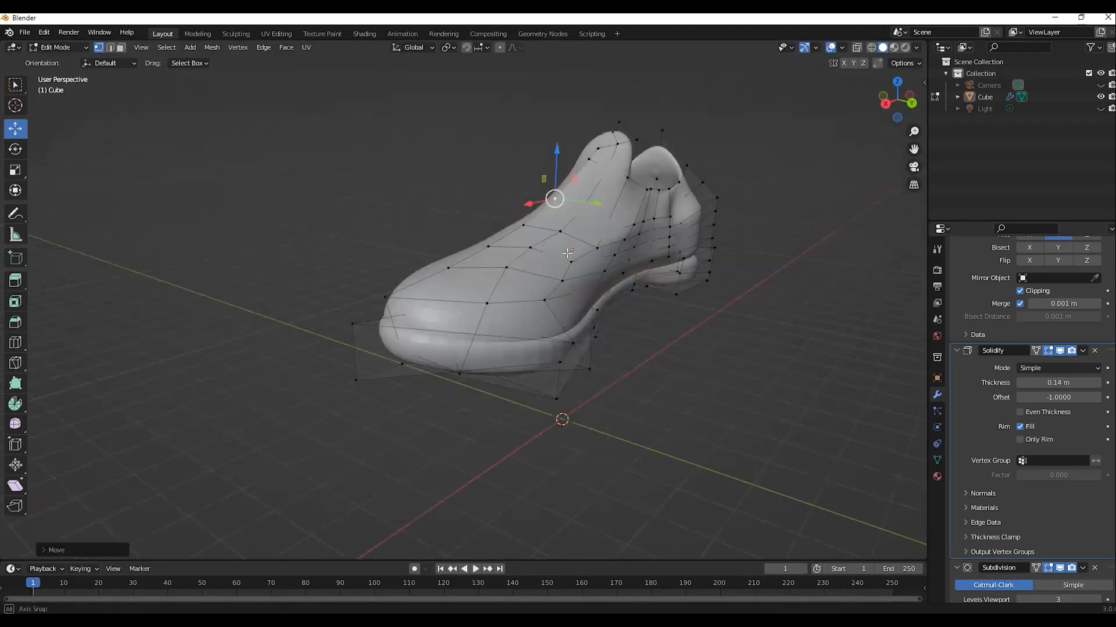
Step: In the top view, edit the mesh with X-ray on and move the side heel vertices inward along Y by about 0.19 m
key("Tab")
left_click(430, 192)
middle_click_drag(433, 209, 528, 236)
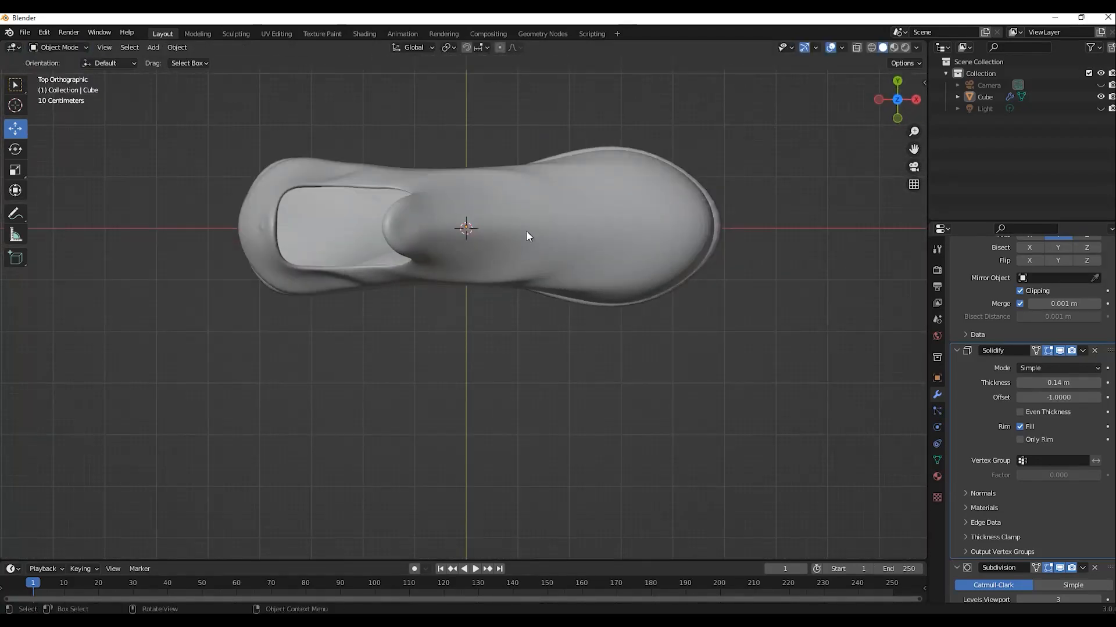
left_click(525, 238)
key("Tab")
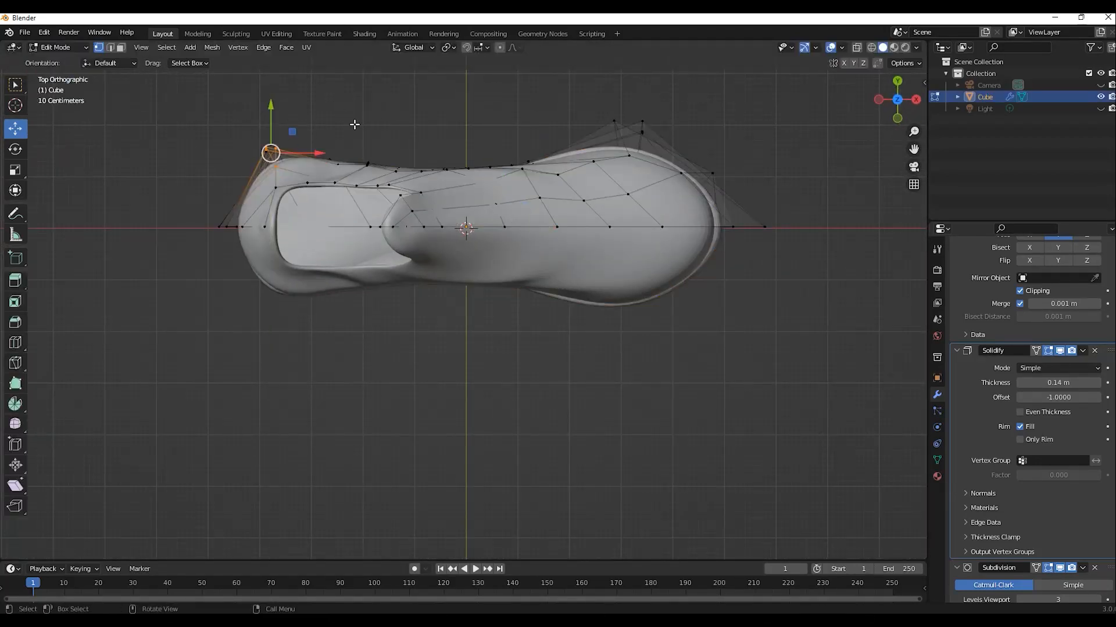
mouse_move(346, 162)
middle_mouse_down()
mouse_move(546, 93)
mouse_move(372, 192)
middle_mouse_up()
left_click(856, 48)
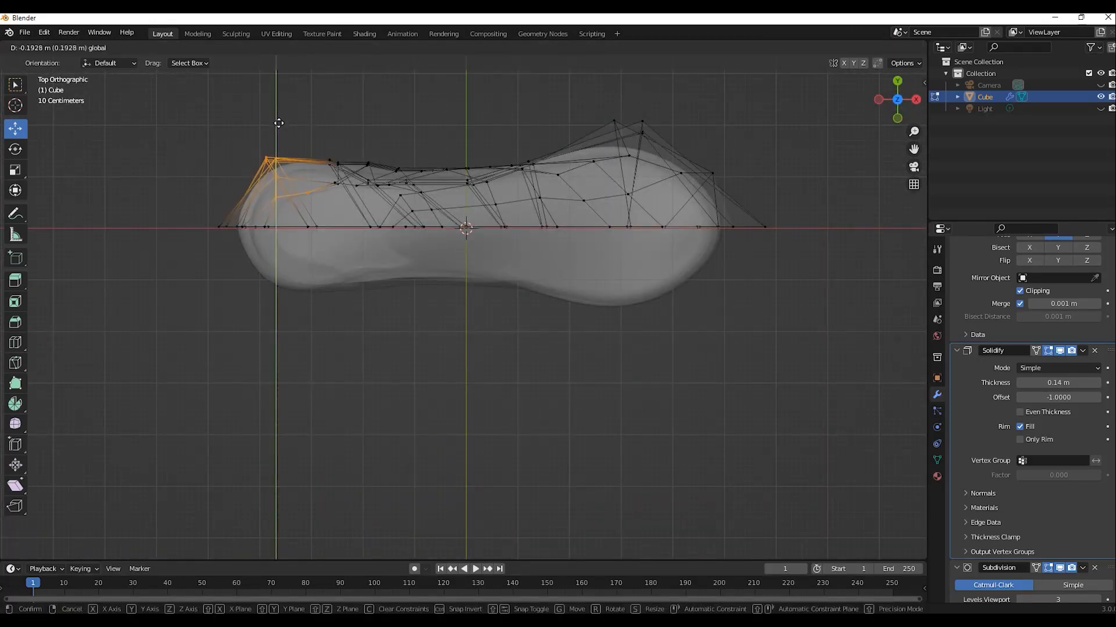
left_click(279, 123)
Step: Turn off X-ray, return to Object Mode and examine the narrowed heel from above and in perspective
left_click(857, 47)
key("Tab")
left_click(409, 96)
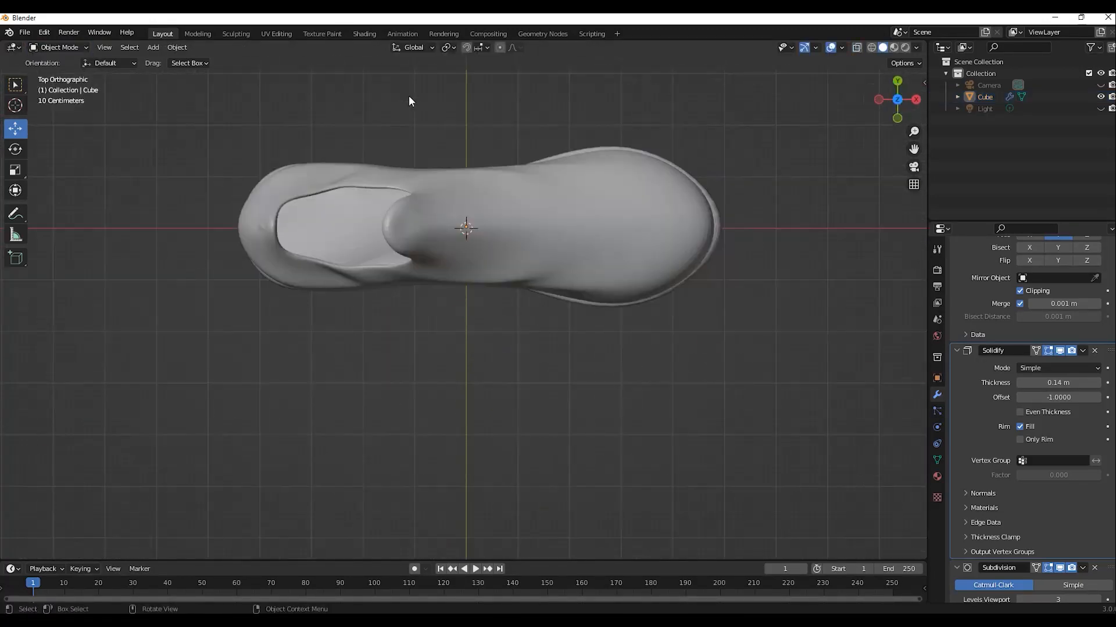
middle_click_drag(409, 101, 678, 473)
left_click(521, 327)
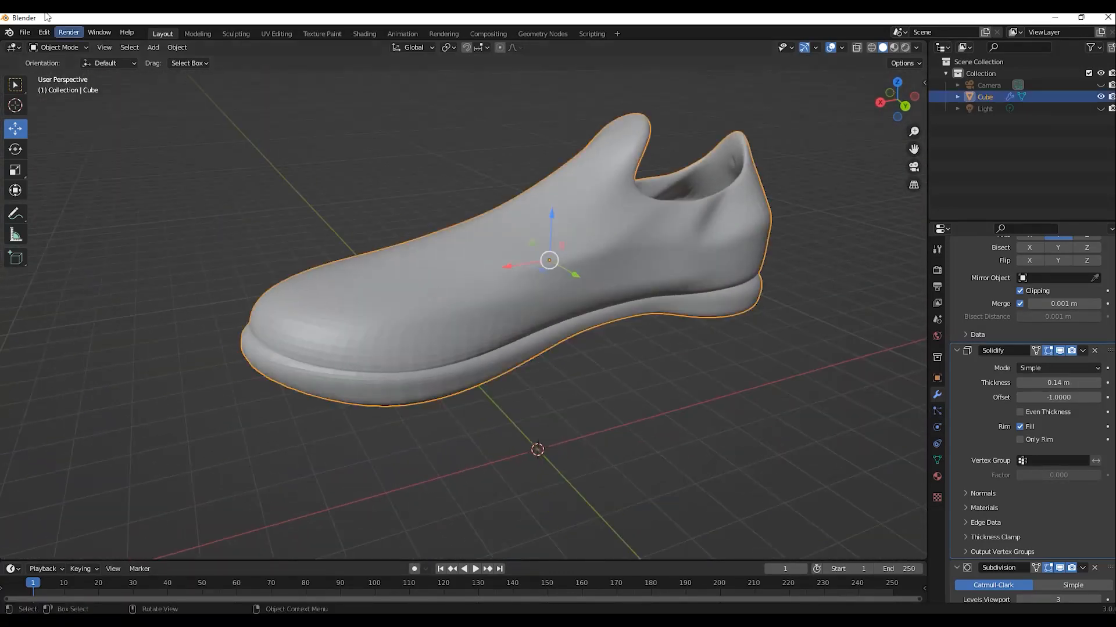
Step: In Edit Mode with edge selection, select three consecutive edges across the upper's toe and instep and lower them along Z
left_click(58, 48)
left_click(56, 75)
middle_click_drag(332, 228, 401, 253)
left_click(110, 48)
left_click(857, 47)
middle_click_drag(581, 244, 523, 235)
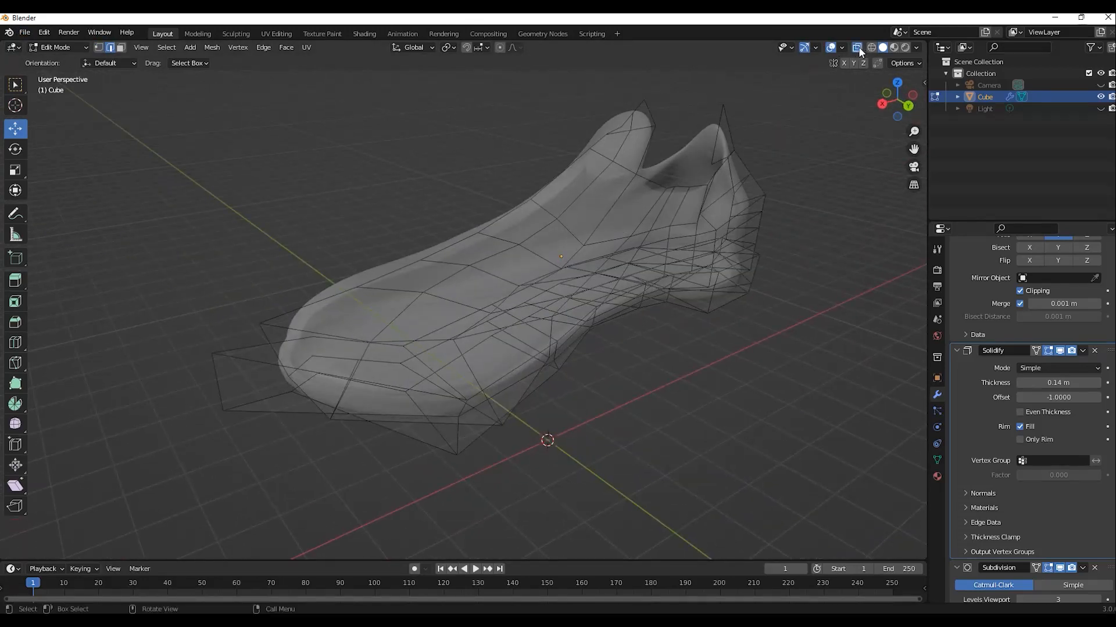
left_click(858, 48)
left_click(495, 255)
left_click(445, 278, "shift")
left_click(397, 318, "shift")
mouse_move(401, 317)
middle_mouse_down()
mouse_move(438, 334)
mouse_move(404, 314)
middle_mouse_up()
left_click_drag(411, 220, 410, 228)
Step: Nudge the selected toe edges along Z, deselect the mesh and undo the last change
middle_click_drag(413, 286, 380, 270)
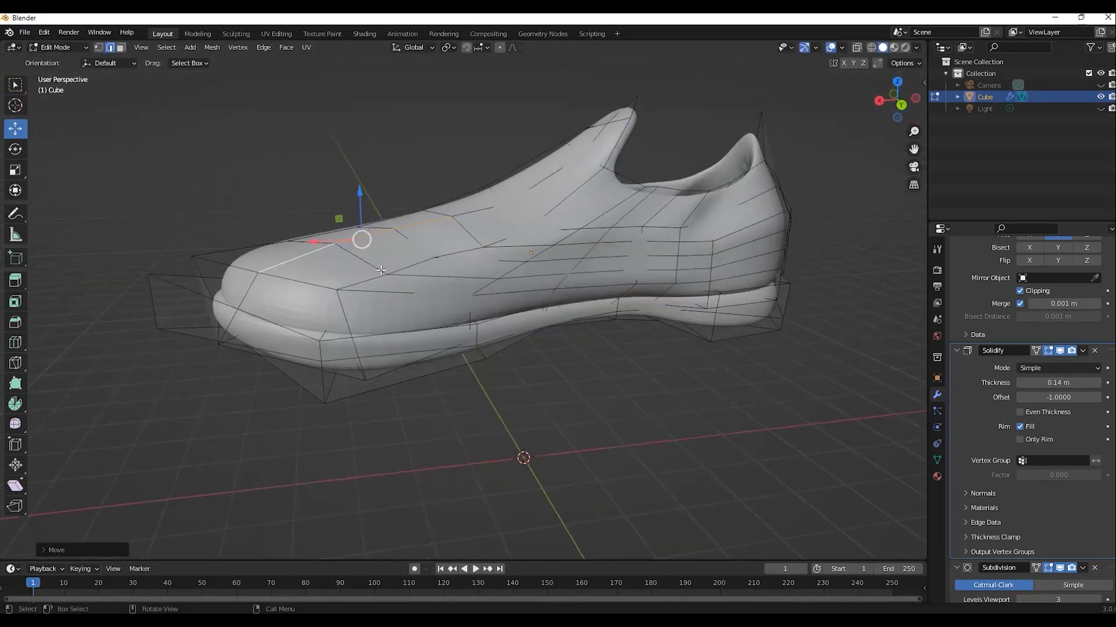
left_click_drag(363, 233, 363, 232)
left_click(237, 379)
mouse_move(237, 378)
middle_mouse_down()
mouse_move(341, 383)
mouse_move(243, 399)
middle_mouse_up()
key("ctrl+z")
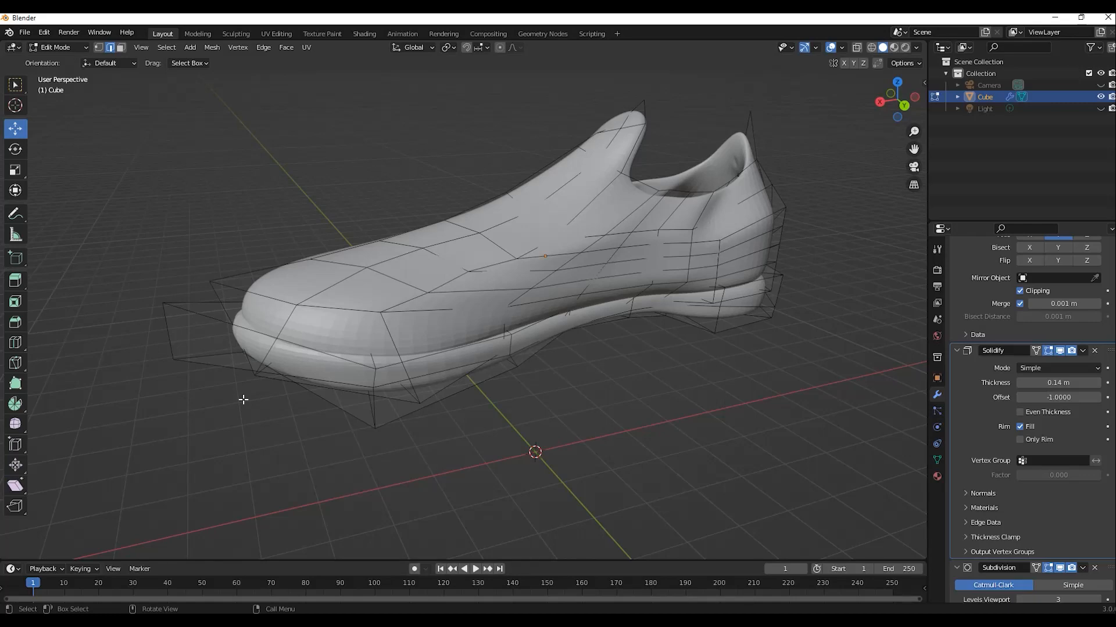
Step: Return to Object Mode and inspect the shoe from the side and front
key("Tab")
middle_click_drag(279, 174, 218, 206)
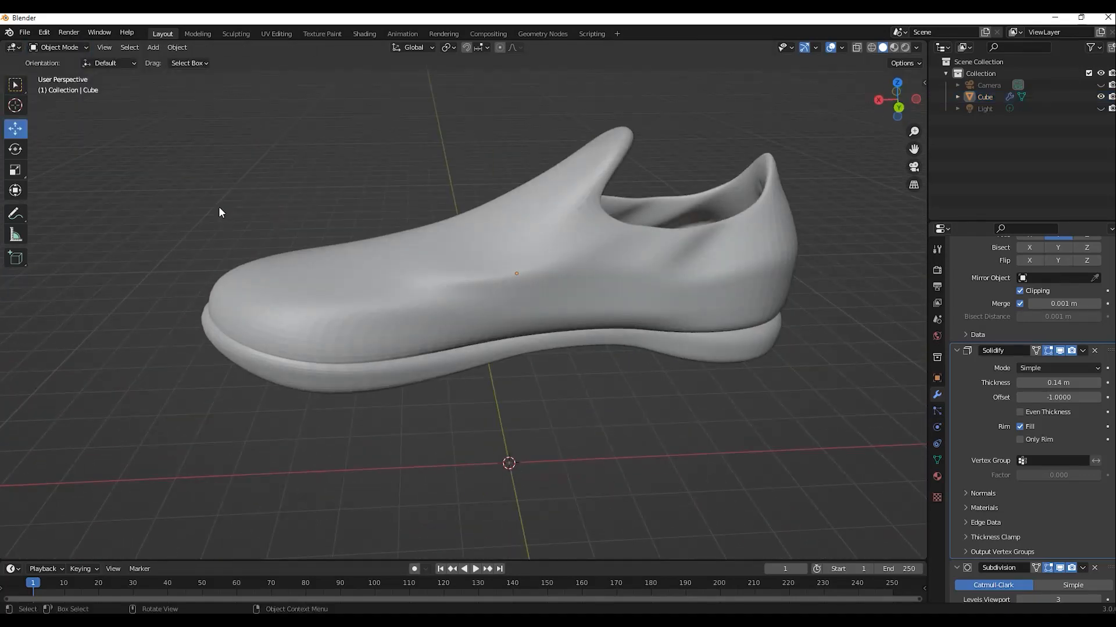
left_click(354, 304)
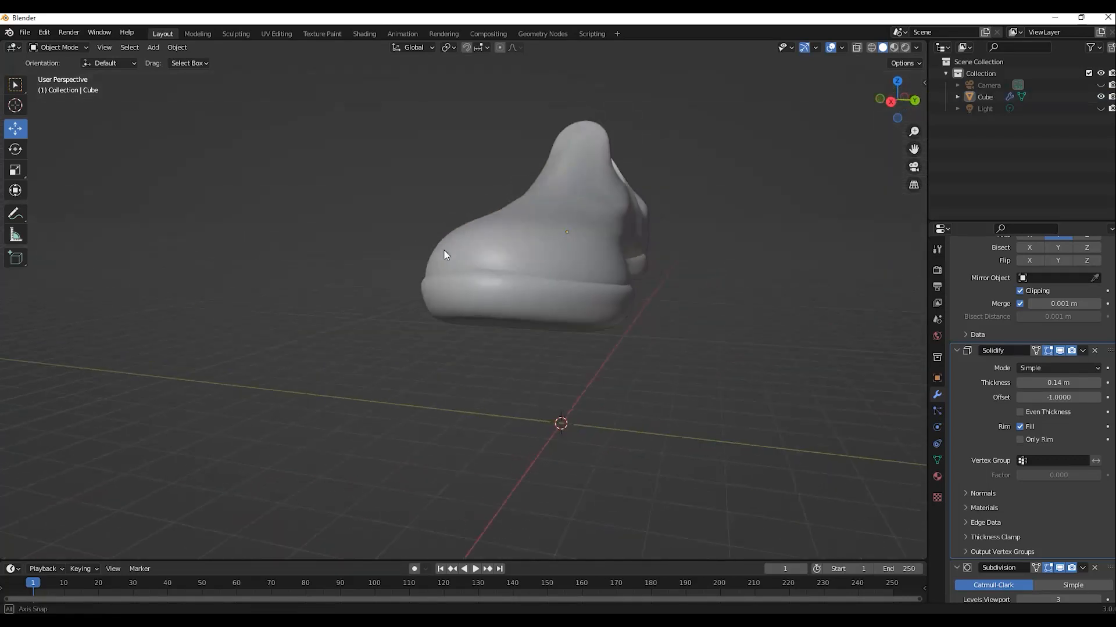
middle_click_drag(444, 249, 409, 277)
Step: In the top view, move the whole shoe along negative Y, well clear of the world origin
key("KP_7")
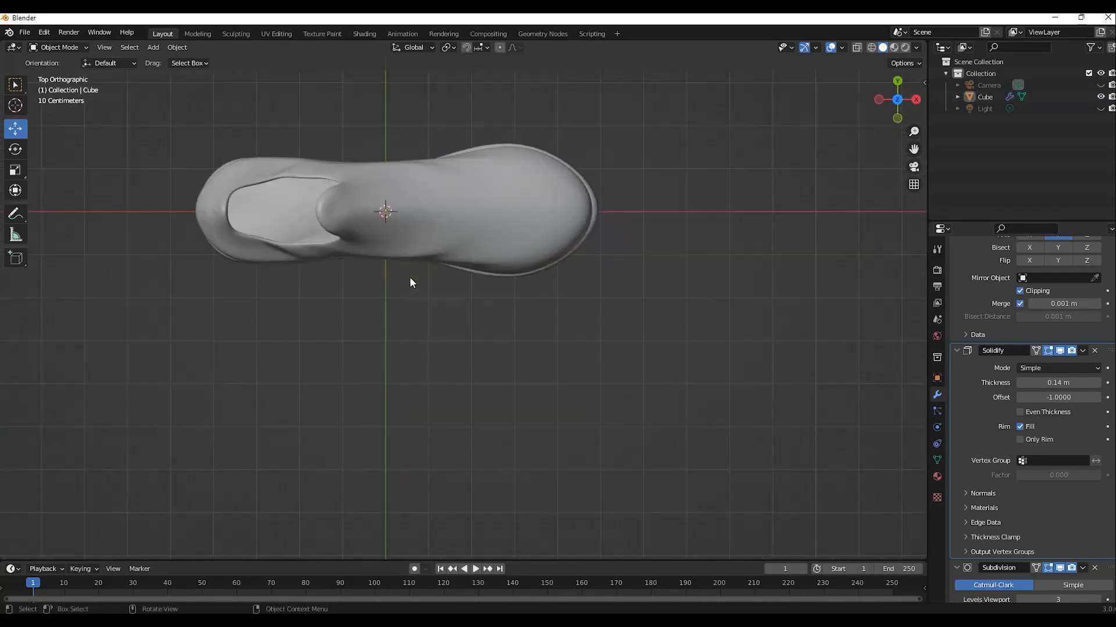
left_click(400, 234)
left_click_drag(386, 176, 376, 283)
middle_click_drag(374, 287, 490, 288, "shift")
left_click(523, 285)
left_click_drag(503, 271, 503, 349)
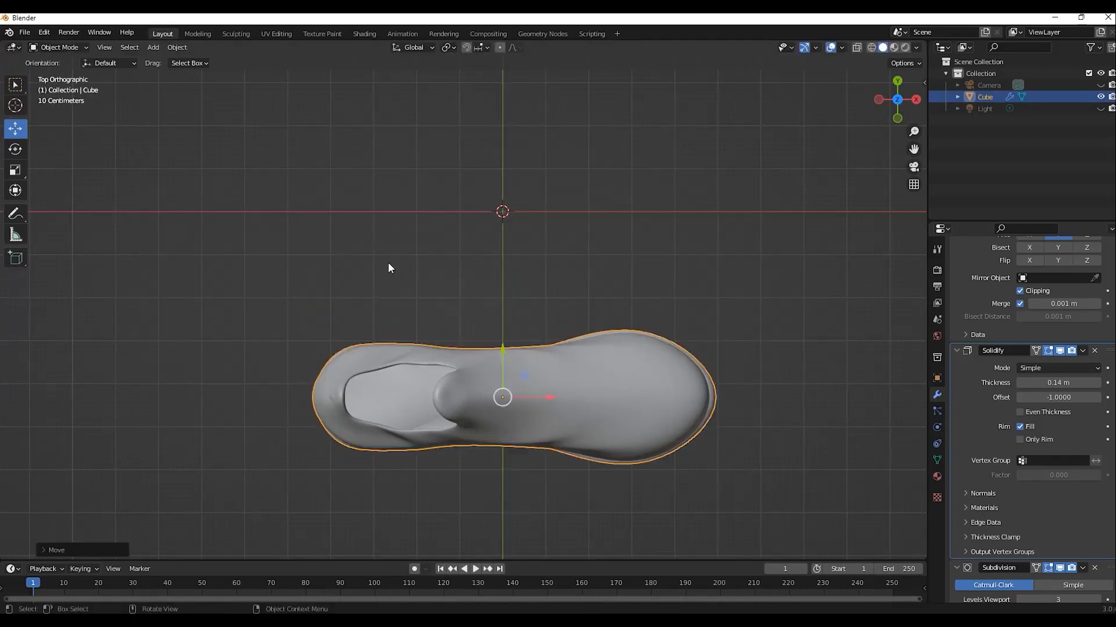
Step: Deselect the shoe and add a Bezier curve at the world origin
left_click(388, 263)
left_click(153, 47)
mouse_move(169, 72)
left_click(259, 72)
Step: In Edit Mode, flatten the Bezier curve along the X axis and extend it into a four-point line with a bump
scroll(513, 235, "up", 4)
middle_click_drag(511, 234, 461, 355, "shift")
left_click(538, 238)
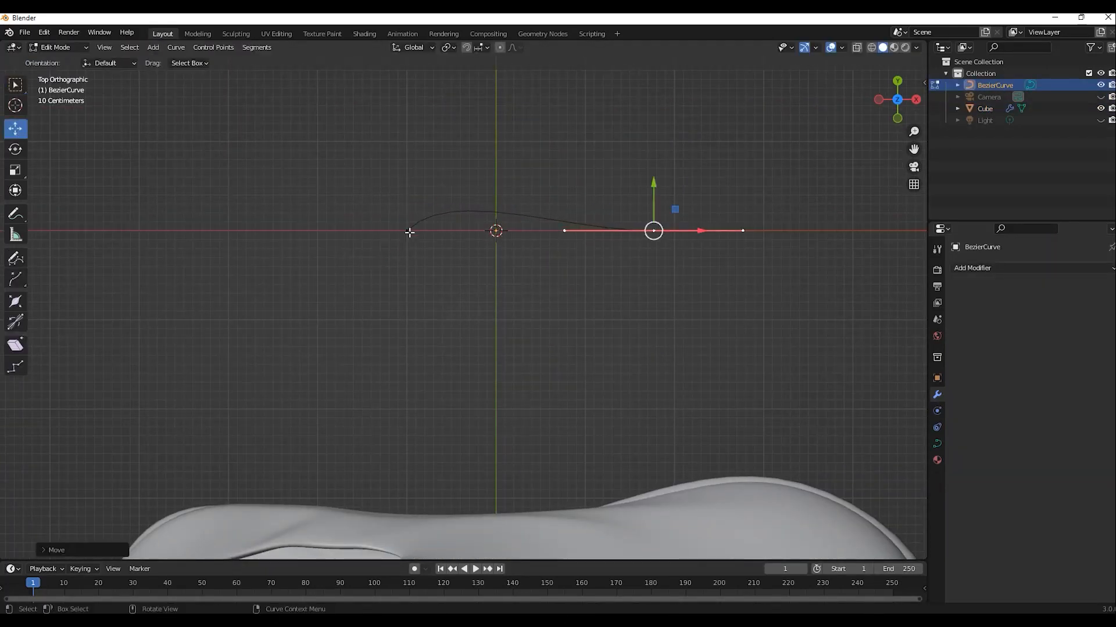
left_click(466, 193)
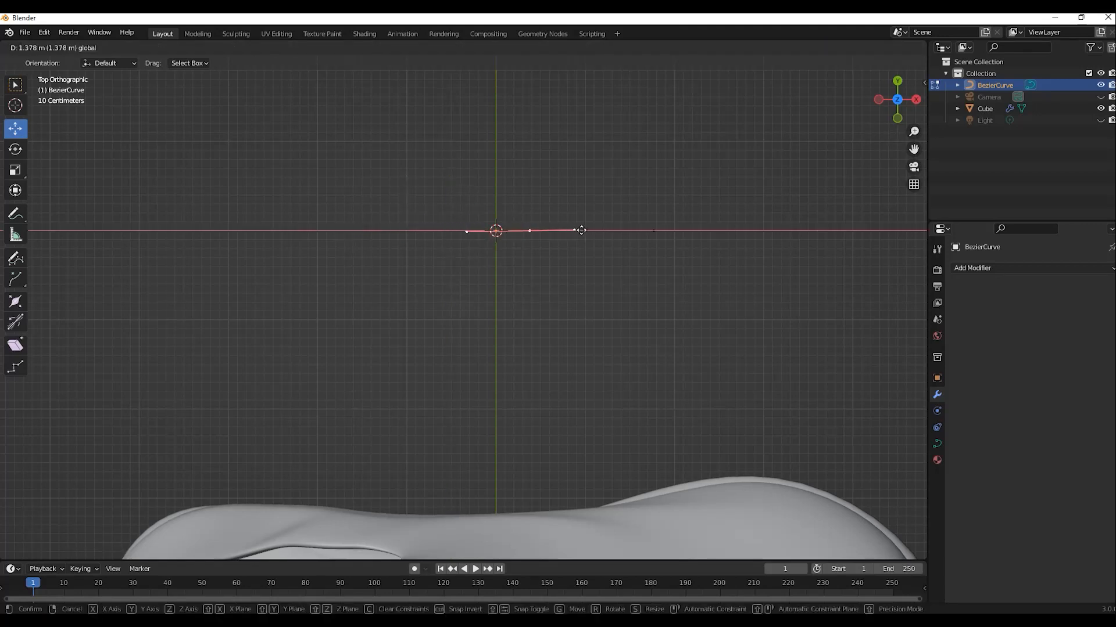
left_click(466, 232)
left_click_drag(467, 180, 531, 169)
key("g")
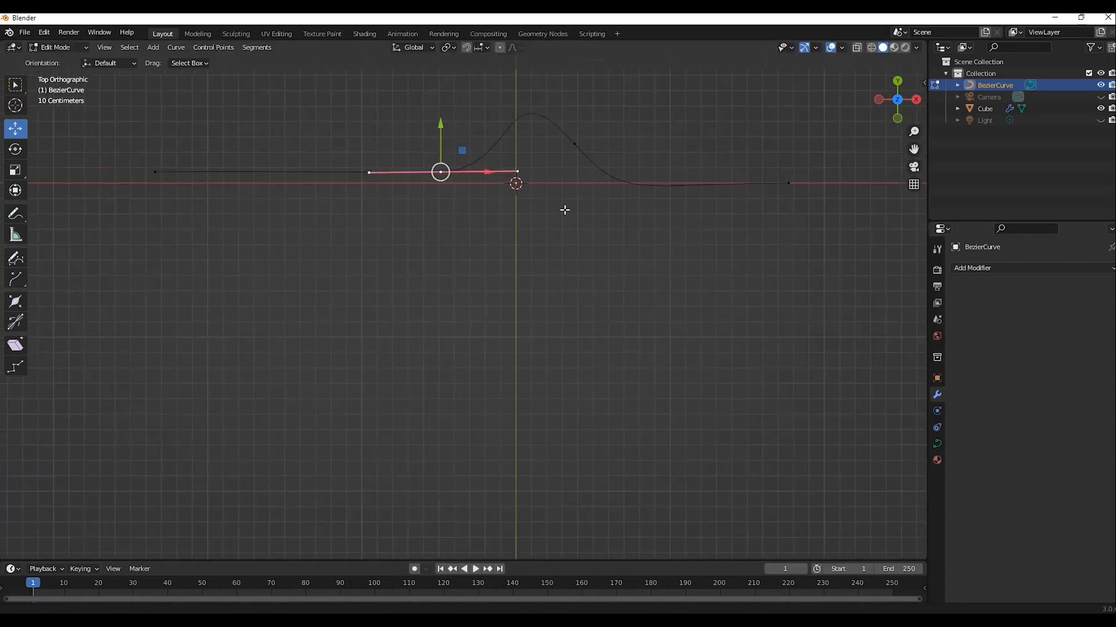
Step: Bring the curve's negative-X points down onto the X axis and shift the points along X to narrow the bump
left_click_drag(87, 142, 473, 274)
left_click(529, 202)
key("g")
key("x")
left_click(422, 239)
left_click_drag(475, 241, 465, 241)
left_click(526, 201)
Step: Adjust the handles of the bump's control points so both straight sections run level into a narrow peak
left_click(486, 100)
left_click_drag(486, 75, 486, 97)
left_click(411, 238)
left_click(488, 238)
left_click_drag(487, 194, 487, 193)
left_click(412, 239)
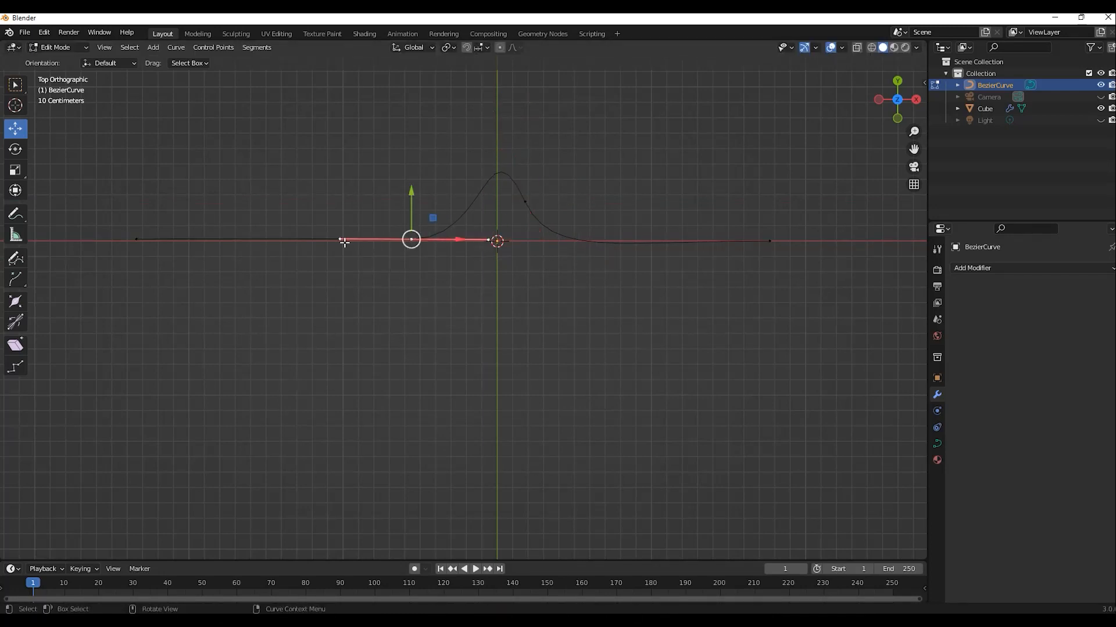
left_click_drag(458, 239, 477, 238)
left_click(358, 240)
left_click_drag(359, 193, 358, 194)
left_click_drag(408, 240, 422, 240)
left_click(507, 237)
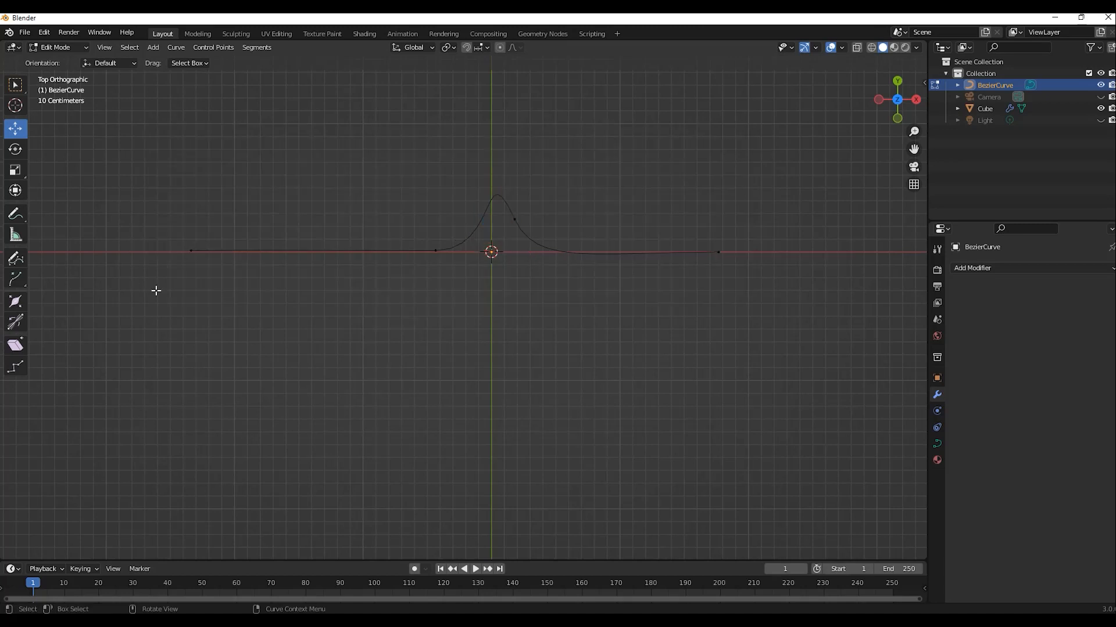
Step: Select the whole curve, set its extrude to 0.03 m and bevel depth to 0.04 m with resolution 5, and raise it along Z
left_click_drag(180, 294, 735, 140)
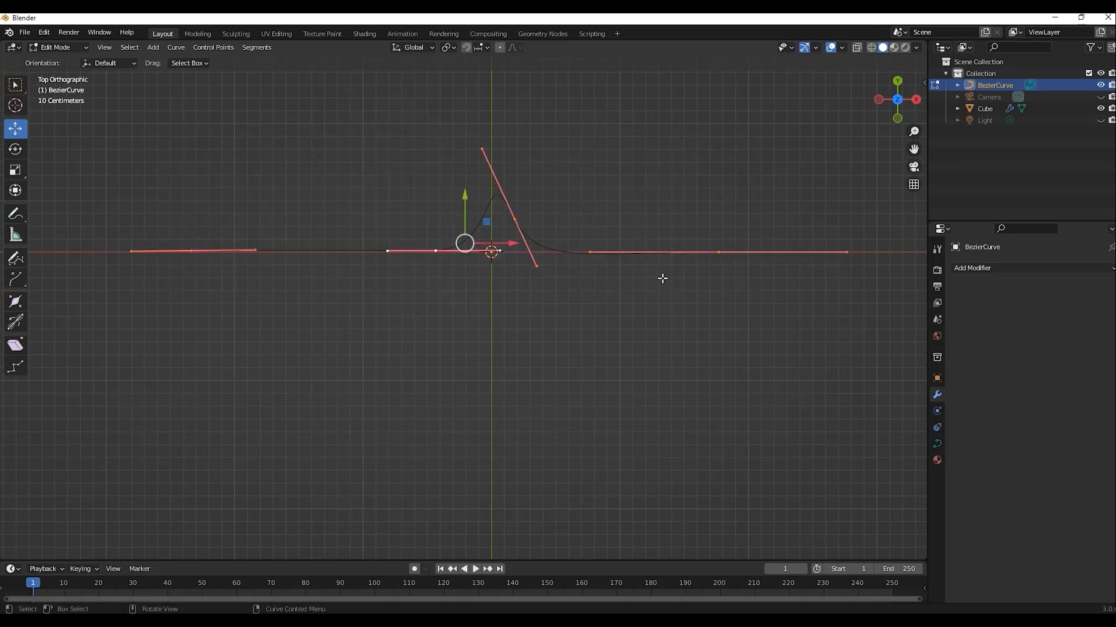
left_click(937, 442)
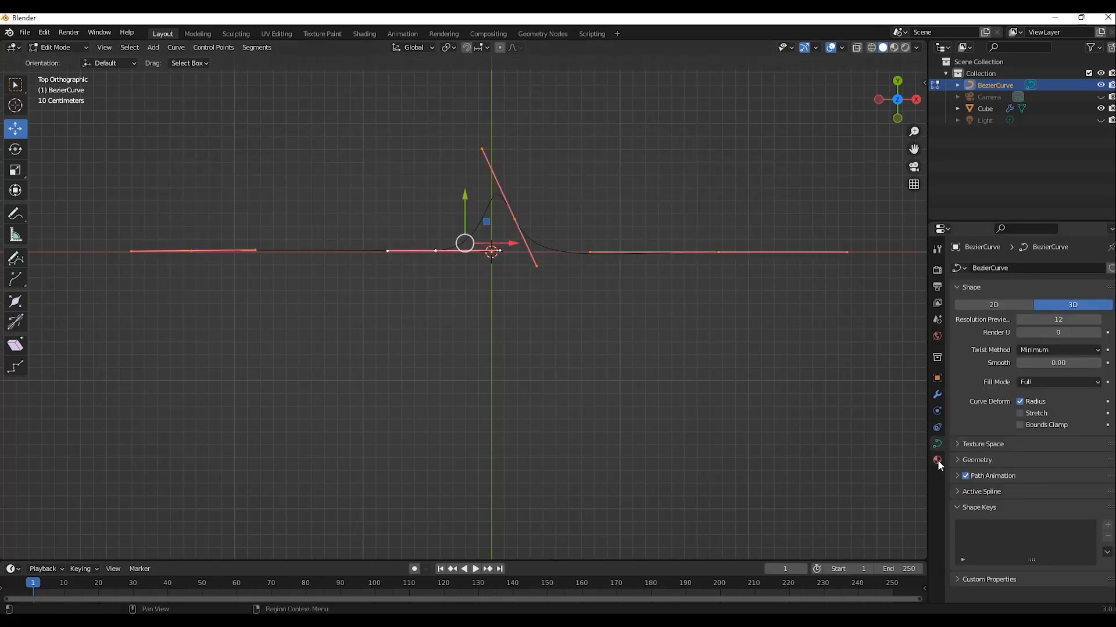
left_click(957, 460)
scroll(956, 461, "down", 3)
left_click_drag(1060, 510, 1081, 510)
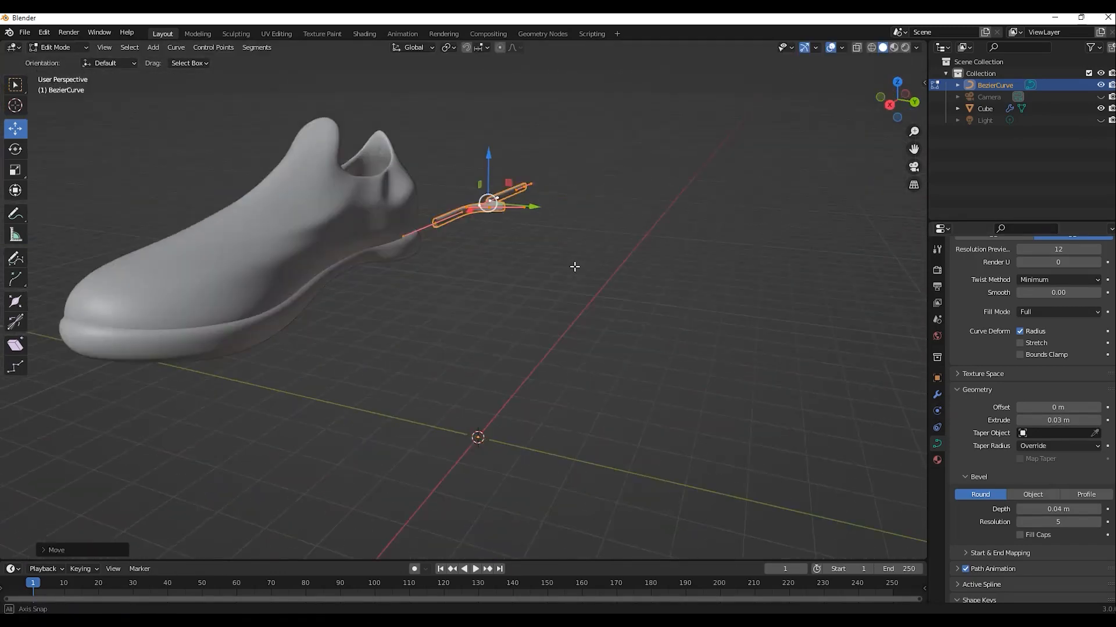
Step: Return to Object Mode and, in the top view, move the shoe along Y back to the origin beneath the curve
middle_click_drag(575, 266, 224, 286)
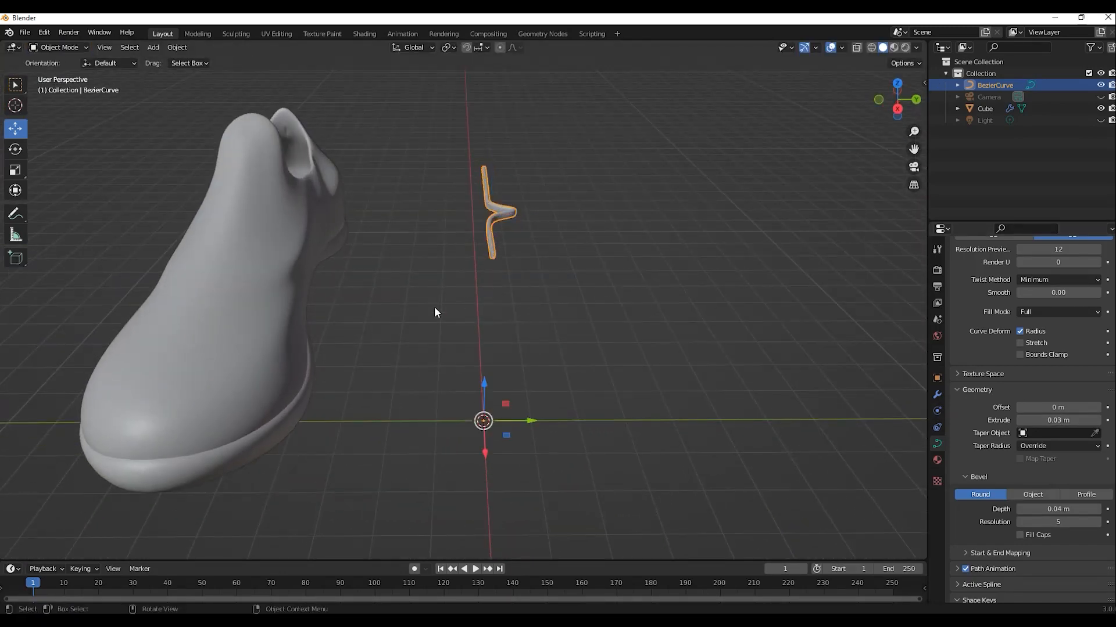
mouse_move(434, 308)
middle_mouse_down()
mouse_move(549, 267)
mouse_move(434, 307)
middle_mouse_up()
left_click(279, 273)
key("KP_7")
left_click_drag(298, 262, 474, 243)
Step: Select the curve, shift it along X toward the toe and frame it in the back view
left_click(354, 282)
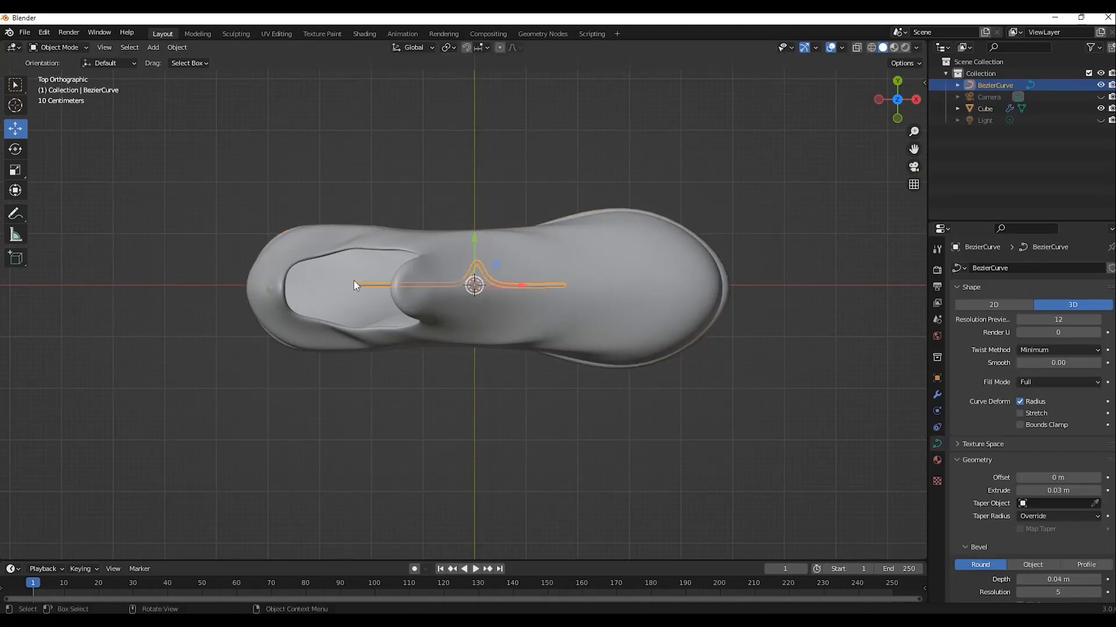
key("Tab")
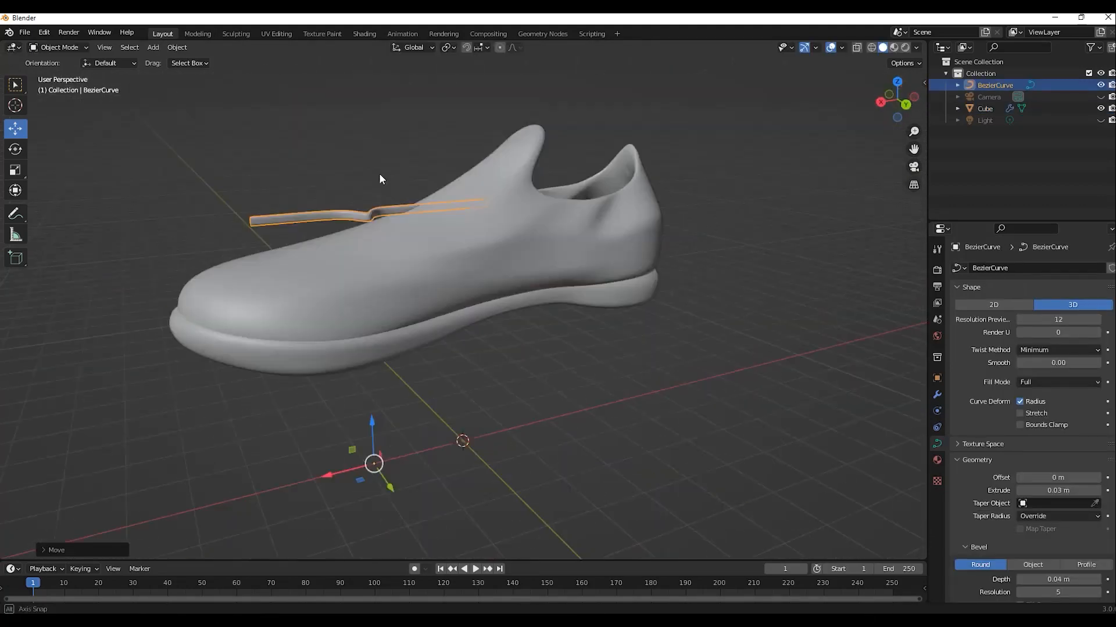
middle_click_drag(379, 173, 340, 169)
key("ctrl+KP_1")
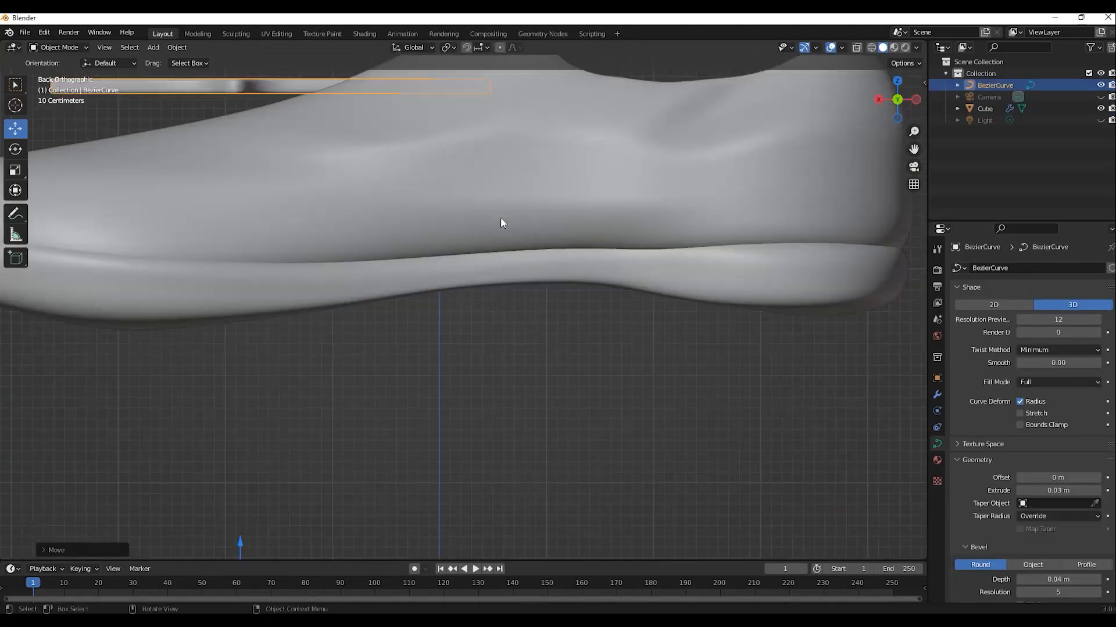
key("KP_Decimal")
scroll(511, 309, "down", 2)
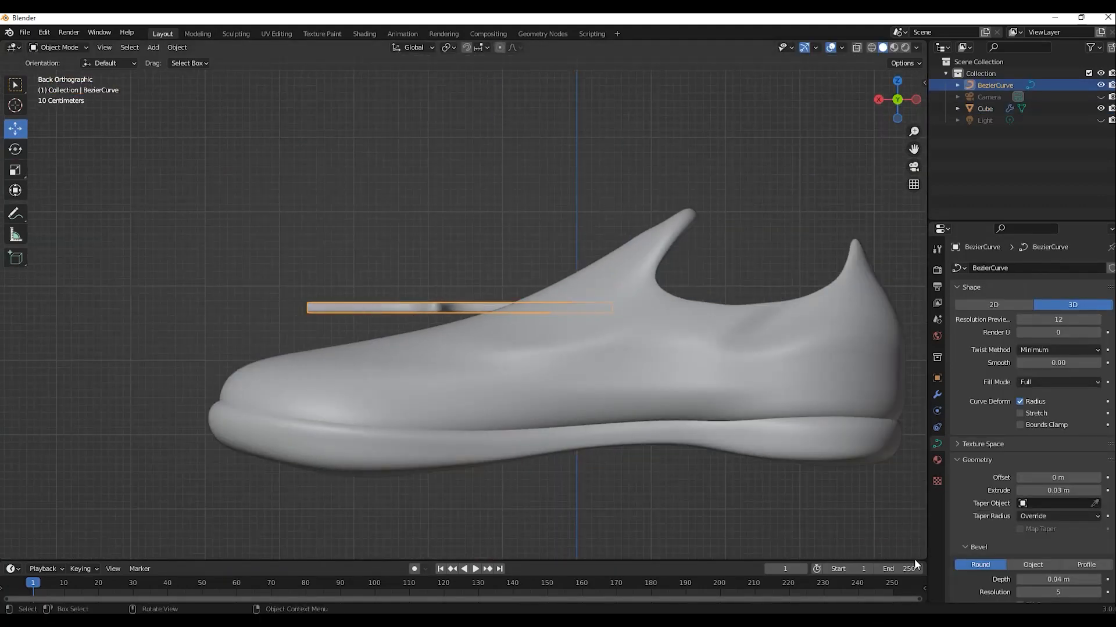
Step: Nudge the curve slightly down along Z toward the top of the shoe
left_click(296, 255)
middle_click_drag(297, 256, 443, 315)
left_click(507, 317)
middle_click_drag(507, 343, 349, 296)
scroll(395, 349, "down", 4)
left_click_drag(459, 436, 459, 440)
scroll(444, 347, "up", 4)
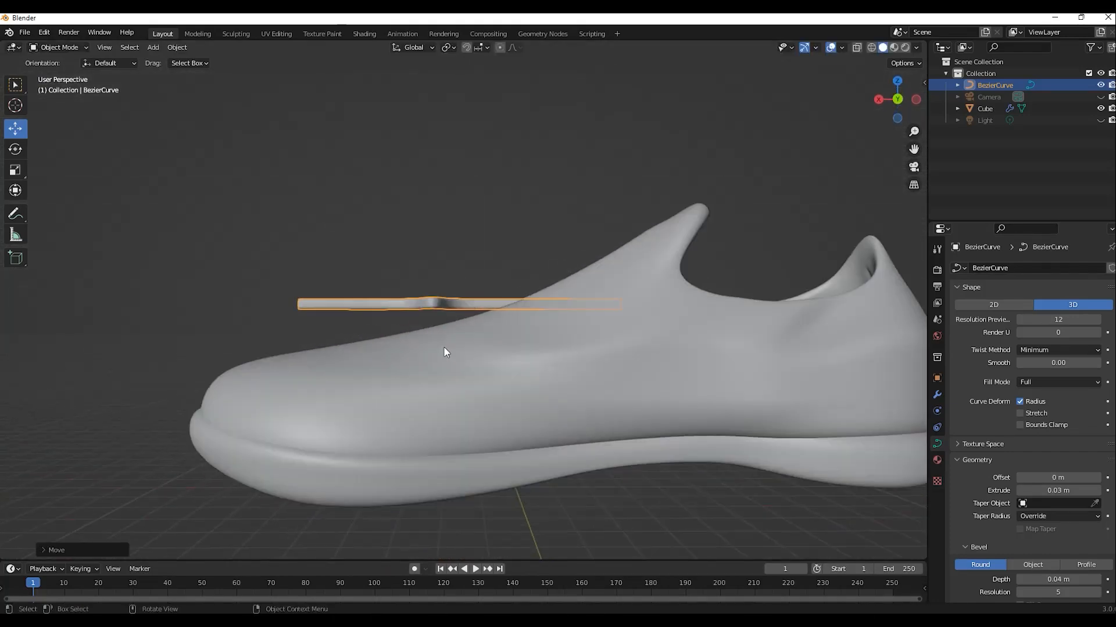
scroll(432, 307, "down", 3)
right_click(452, 504)
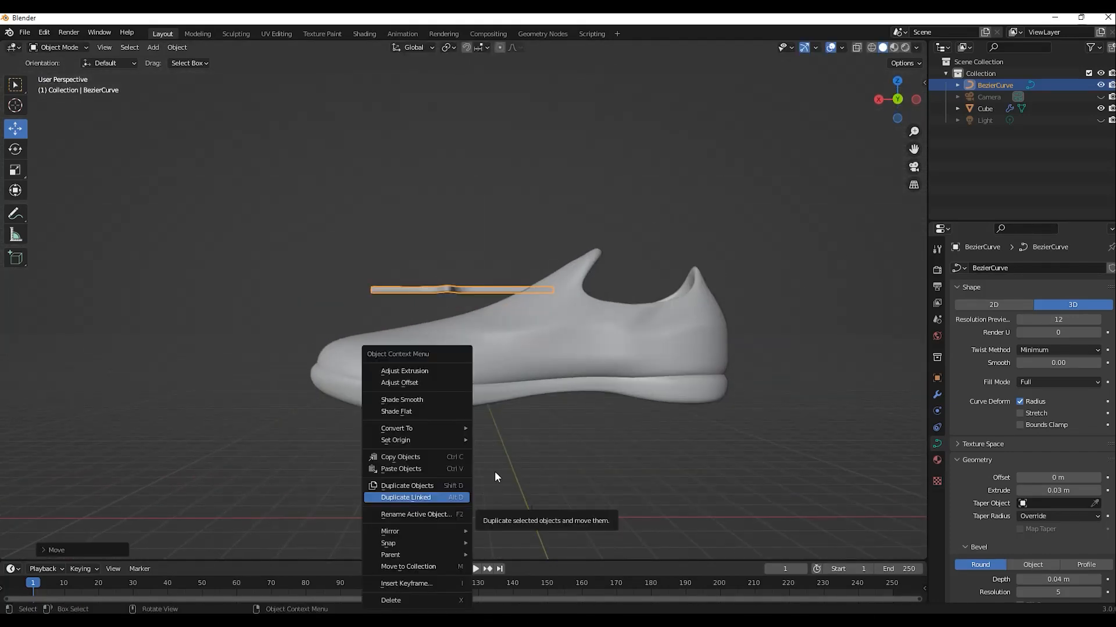
left_click_drag(449, 455, 449, 473)
scroll(459, 392, "up", 5)
middle_click_drag(275, 337, 260, 231)
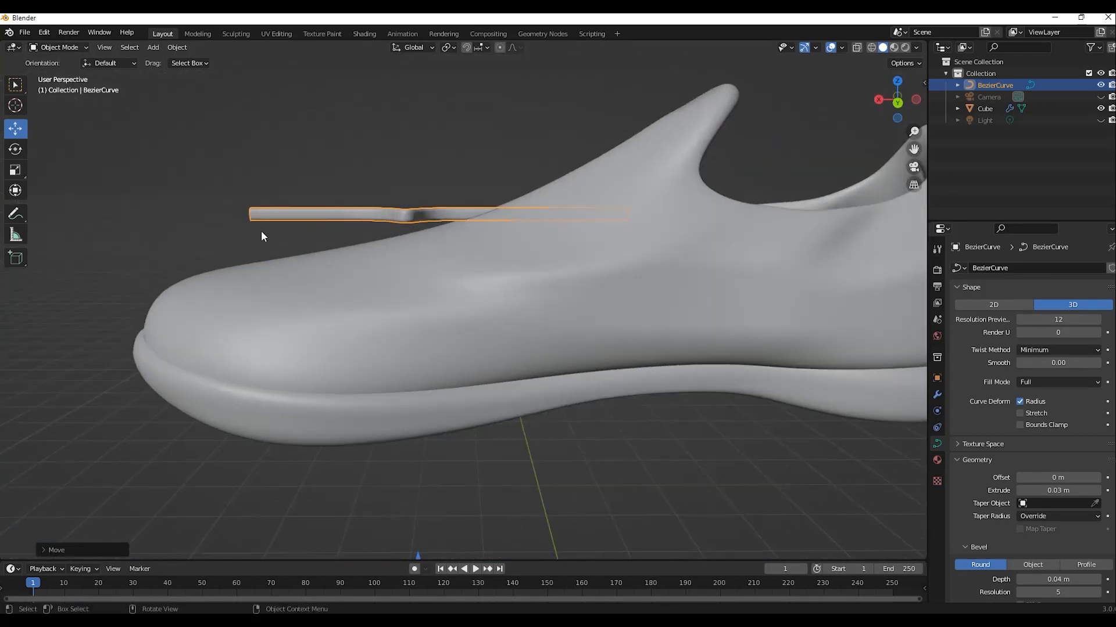
Step: In Edit Mode from the back view, move the curve's rear end up onto the tongue and its front end down to the toe
key("ctrl+KP_1")
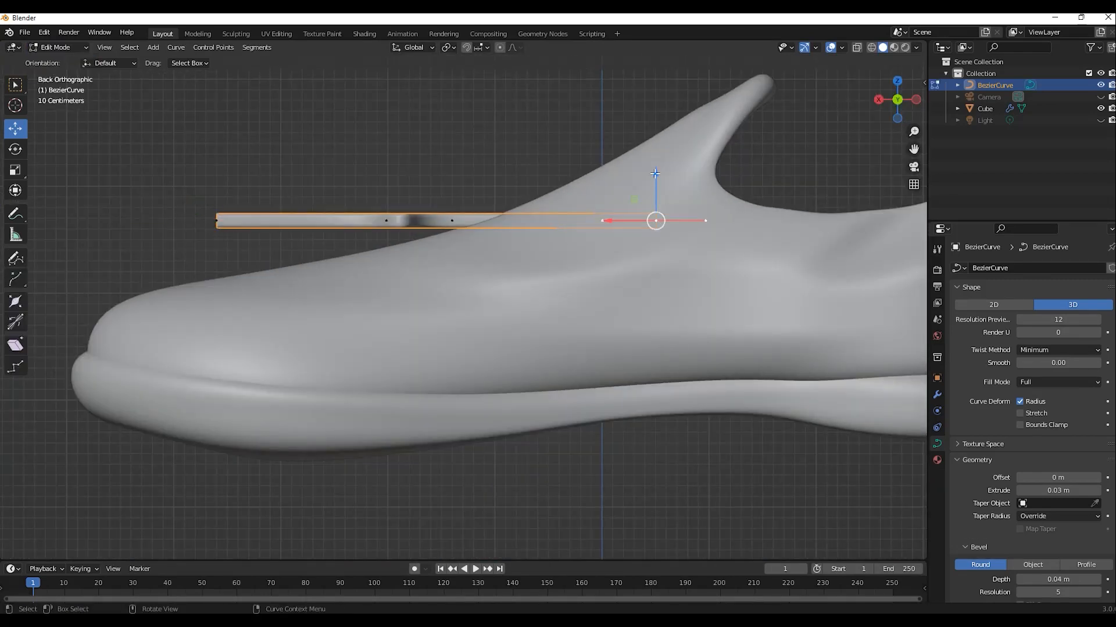
left_click_drag(655, 173, 655, 84)
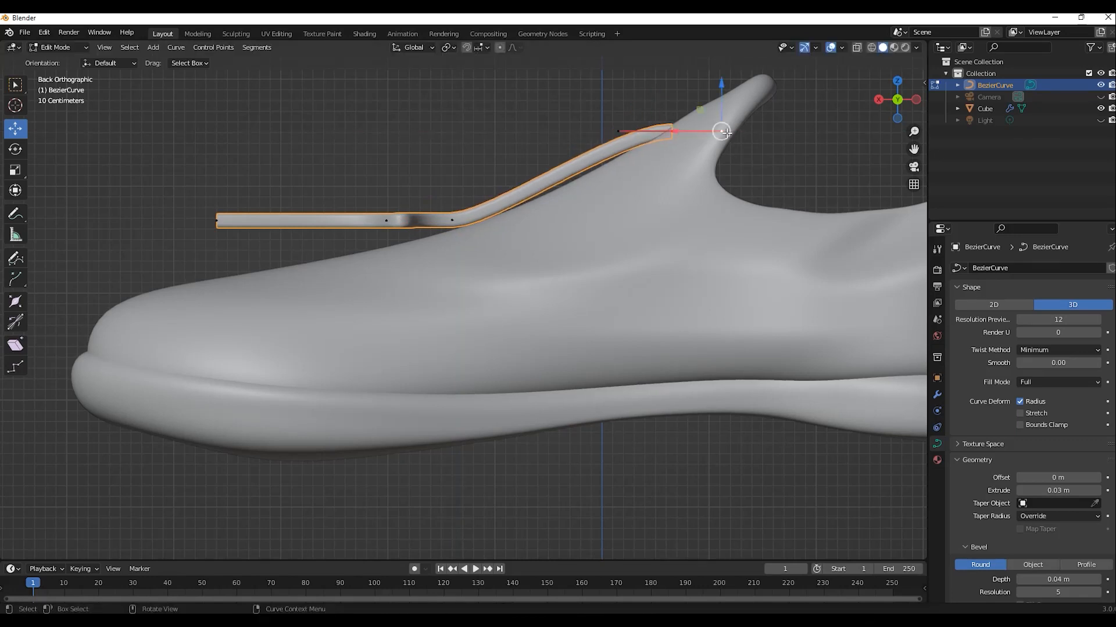
left_click_drag(725, 133, 725, 103)
left_click_drag(160, 179, 145, 243)
left_click(458, 181)
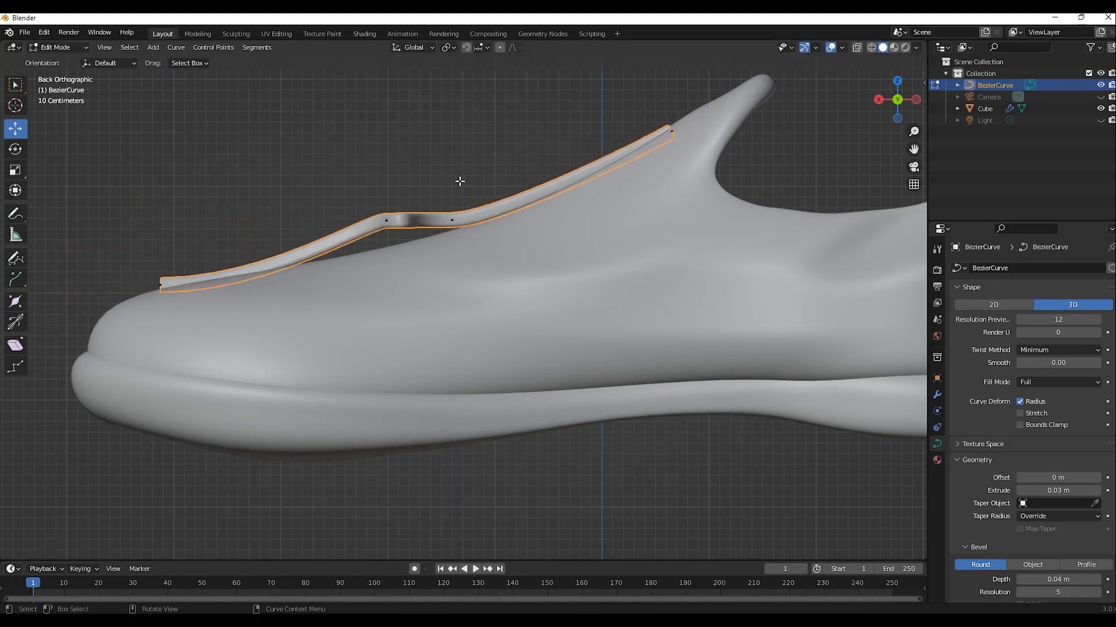
Step: Lower the two control points at the bump along Z onto the vamp surface
left_click(387, 221)
left_click_drag(387, 179, 391, 206)
left_click(452, 221)
left_click_drag(452, 179, 452, 197)
Step: Set the toe end point onto the surface and raise its inner handle and a bump handle to follow the upper
left_click(160, 285)
left_click_drag(162, 239, 156, 238)
left_click(259, 284)
left_click_drag(259, 237, 260, 212)
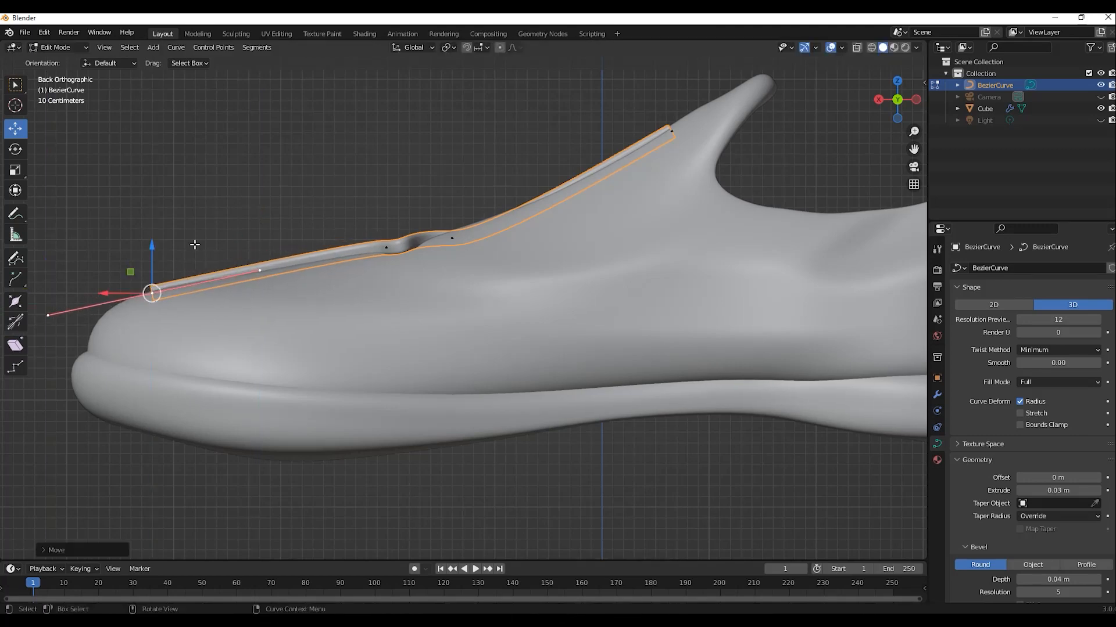
middle_click_drag(194, 244, 160, 265)
left_click(431, 225)
left_click_drag(430, 172, 431, 169)
middle_click_drag(389, 233, 354, 354)
Step: Shift the rear end point along X, lower it slightly on the tongue and raise the bump's control points along Z
left_click(607, 157)
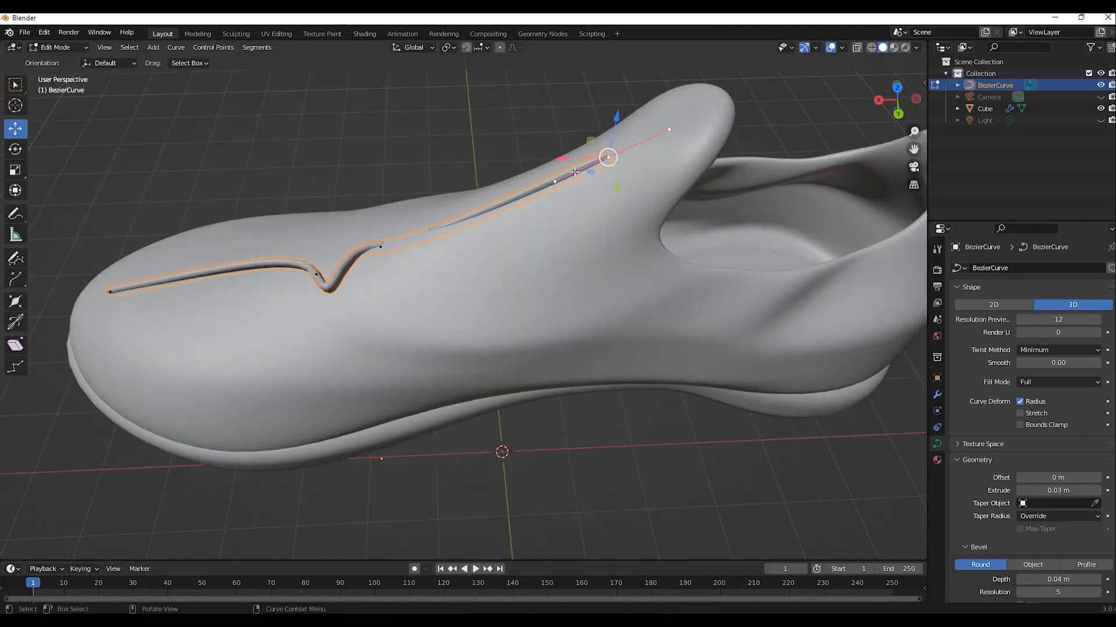
left_click_drag(562, 158, 569, 158)
left_click(897, 115)
left_click(897, 117)
left_click_drag(609, 125, 610, 132)
left_click(381, 287)
left_click_drag(383, 243, 383, 237)
left_click(421, 282)
left_click_drag(420, 238, 419, 225)
Step: Extrude the rear end point further up the tongue and check the curve's alignment from the top view
middle_click_drag(430, 239, 320, 238)
left_click(564, 204)
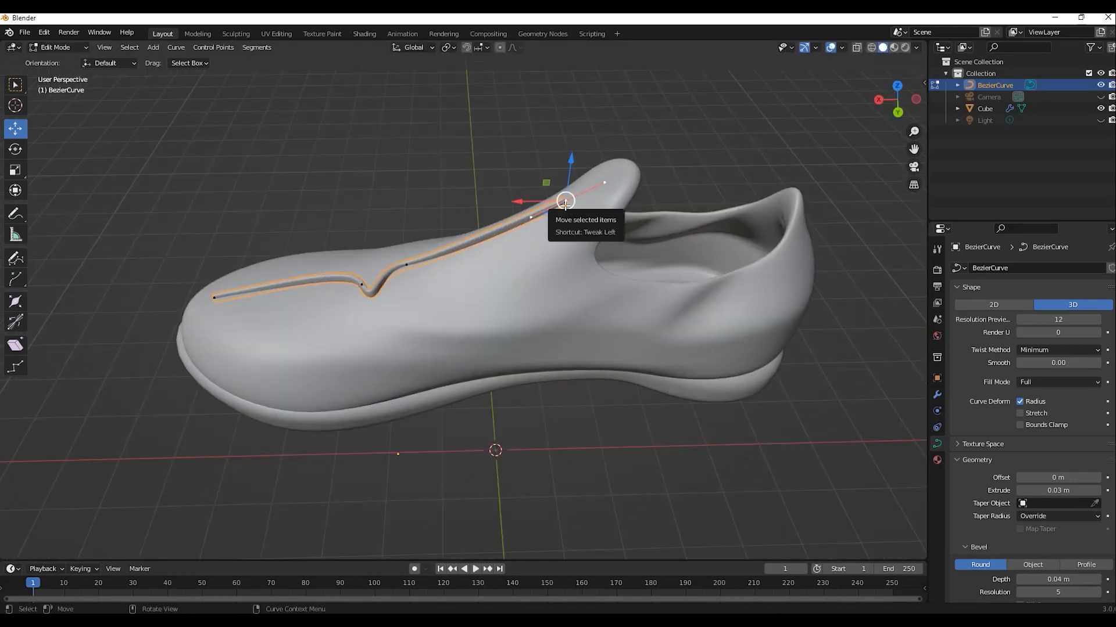
left_click(622, 177)
key("KP_1")
key("KP_7")
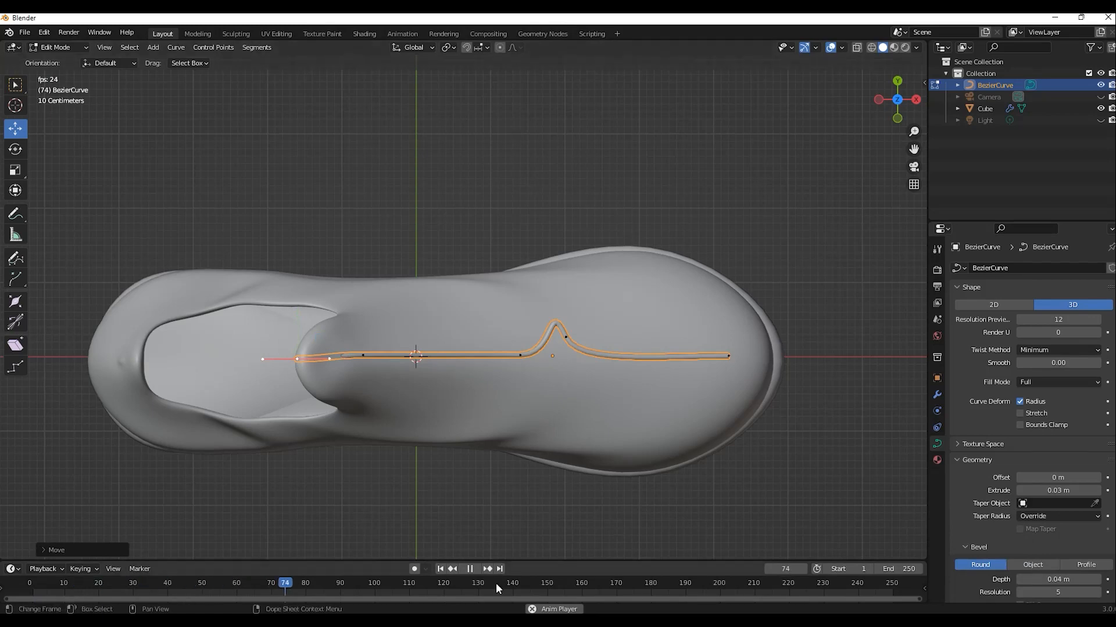
key("Escape")
Step: Shift the new tongue end point, its handle and the neighbouring point so the curve follows the tongue
scroll(1016, 393, "down", 5)
middle_click_drag(738, 291, 450, 211)
scroll(639, 194, "up", 3)
mouse_move(639, 200)
left_mouse_down()
mouse_move(641, 178)
mouse_move(639, 199)
left_mouse_up()
left_click(691, 199)
left_click_drag(639, 197, 645, 195)
left_click(580, 262)
left_click_drag(533, 263, 520, 263)
Step: Reposition the tongue end point and its handles along X and Z so the curve's end bends over the tongue tip
left_click(634, 232)
left_click_drag(596, 235, 580, 236)
left_click_drag(624, 188, 625, 204)
left_click(673, 215)
left_click_drag(682, 182, 628, 203)
left_click(619, 243)
middle_click_drag(697, 246, 677, 236)
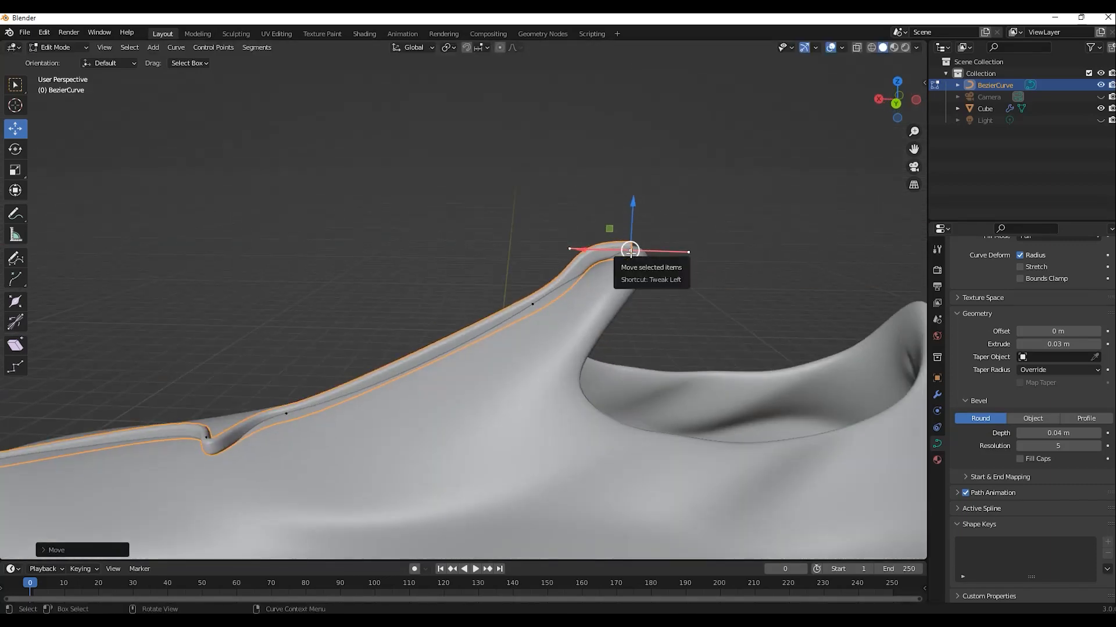
Step: Lower the tongue-end handles along Z onto the surface and set the curve's extrude to 0.02 m
mouse_move(729, 310)
middle_mouse_down()
mouse_move(727, 343)
mouse_move(721, 309)
middle_mouse_up()
left_click(659, 234)
left_click_drag(662, 189, 662, 196)
mouse_move(685, 232)
middle_mouse_down()
mouse_move(744, 235)
mouse_move(688, 239)
middle_mouse_up()
left_click(595, 244)
left_click_drag(595, 211, 594, 226)
middle_click_drag(519, 260, 540, 334)
Step: Lower the toe end point and its handles along Z so the curve's front end sinks into the toe
left_click(437, 342)
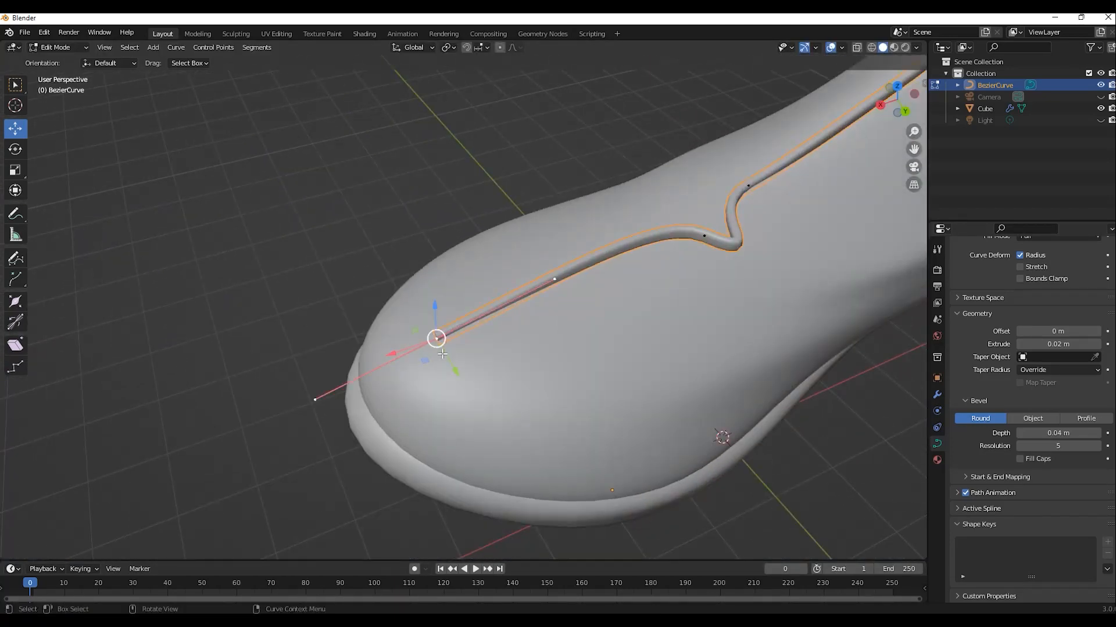
middle_click_drag(604, 380, 685, 369)
left_click_drag(457, 396, 467, 396)
middle_click_drag(470, 398, 357, 372)
left_click_drag(455, 346, 454, 339)
left_click(319, 414)
left_click_drag(319, 365, 317, 391)
left_click(455, 386)
left_click_drag(455, 344, 451, 361)
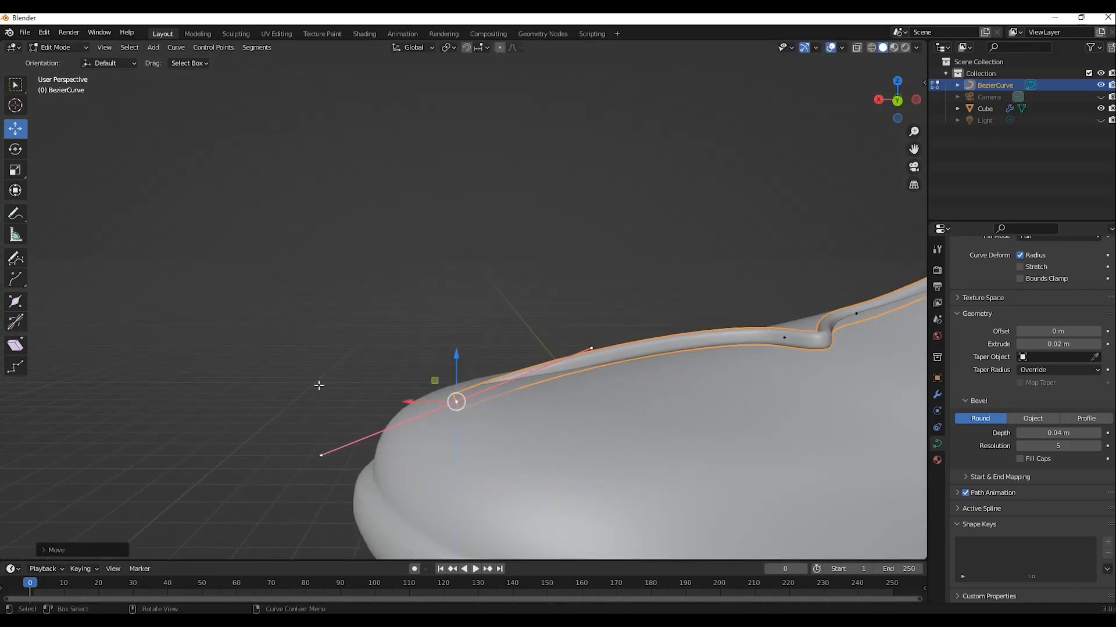
Step: Return to Object Mode, nudge the whole curve along Z against the shoe surface and deselect it
left_click(329, 348)
middle_click_drag(354, 257, 540, 314)
middle_click_drag(422, 238, 423, 233)
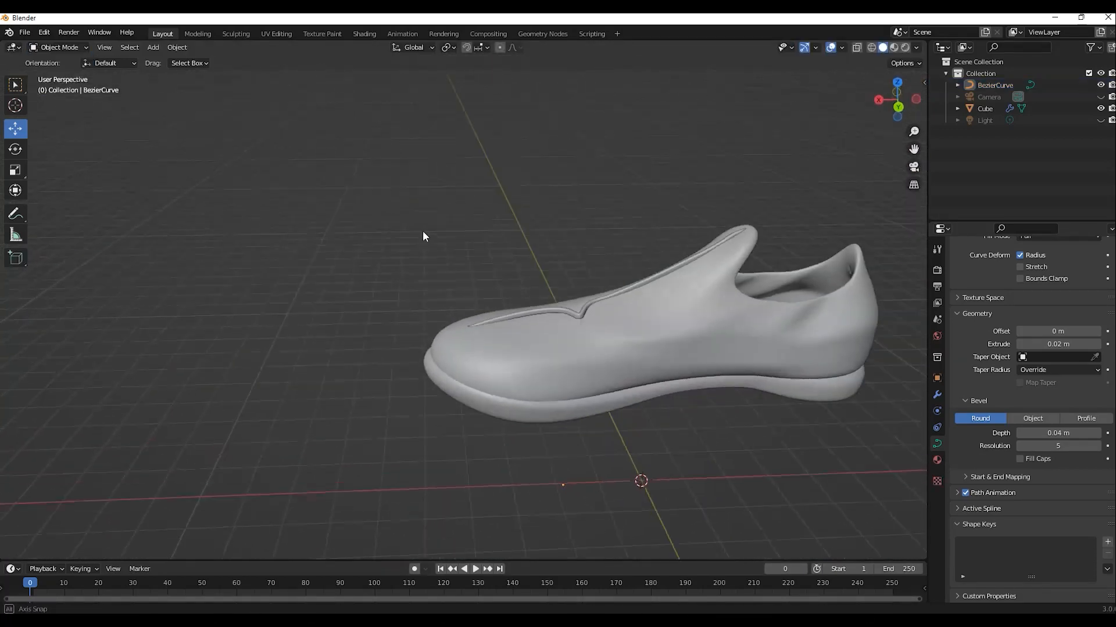
left_click(527, 315)
left_click_drag(564, 449, 563, 455)
left_click(526, 456)
middle_click_drag(581, 349, 559, 338)
left_click(572, 310)
left_click_drag(559, 445, 560, 437)
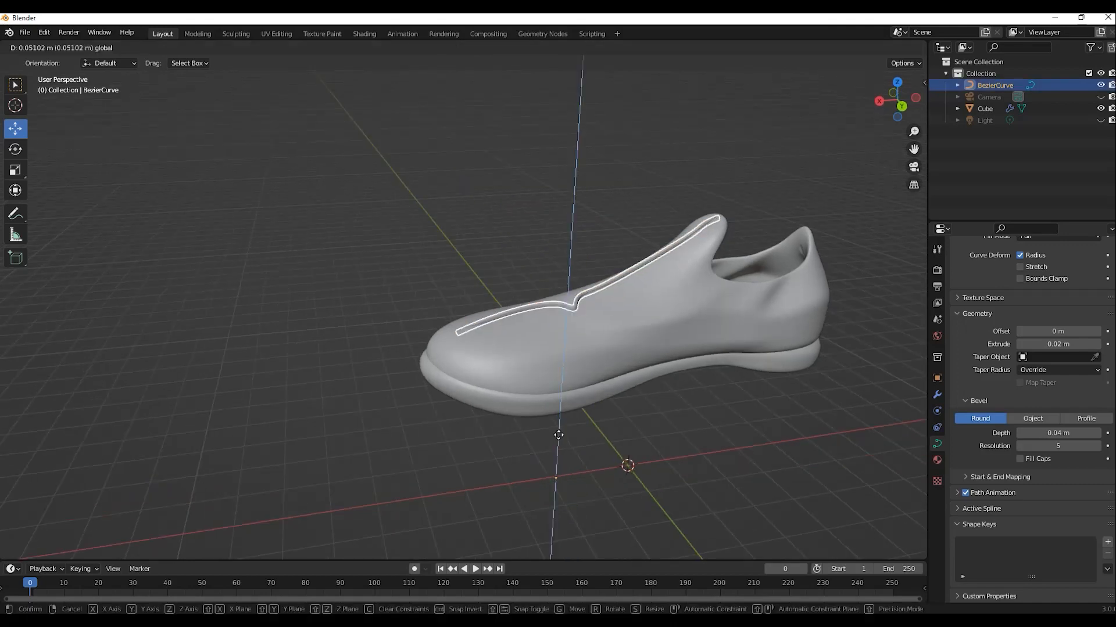
left_click(586, 445)
Step: Reopen the curve in Edit Mode from the back view and lower the two bump points slightly along Z
middle_click_drag(590, 256, 506, 272)
scroll(506, 272, "up", 2)
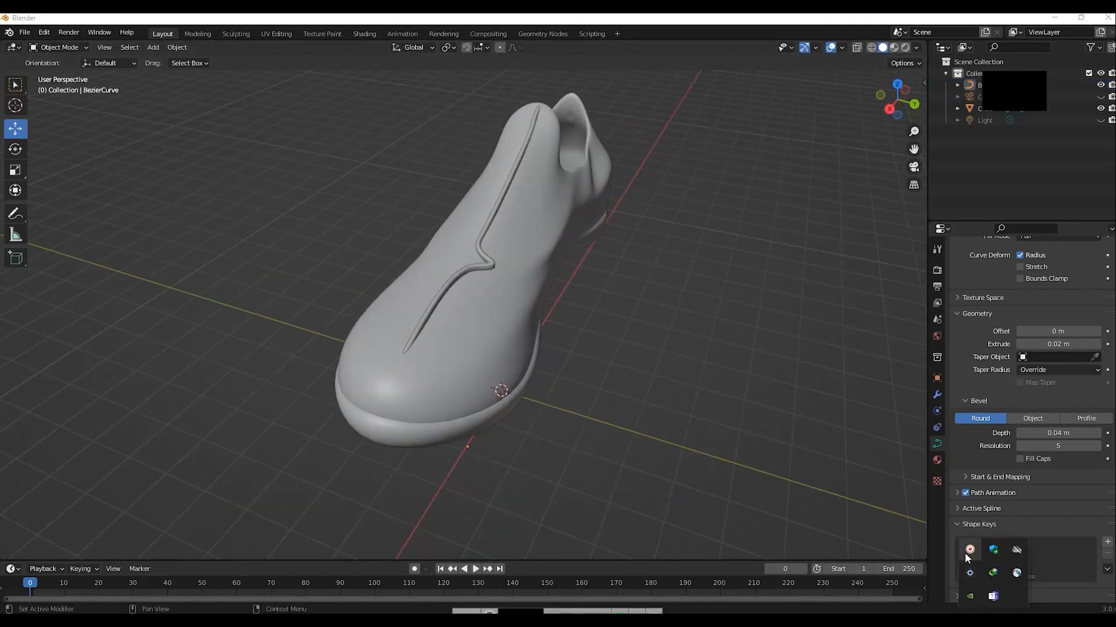
middle_click_drag(558, 407, 489, 326)
scroll(480, 355, "up", 1)
scroll(489, 327, "up", 4)
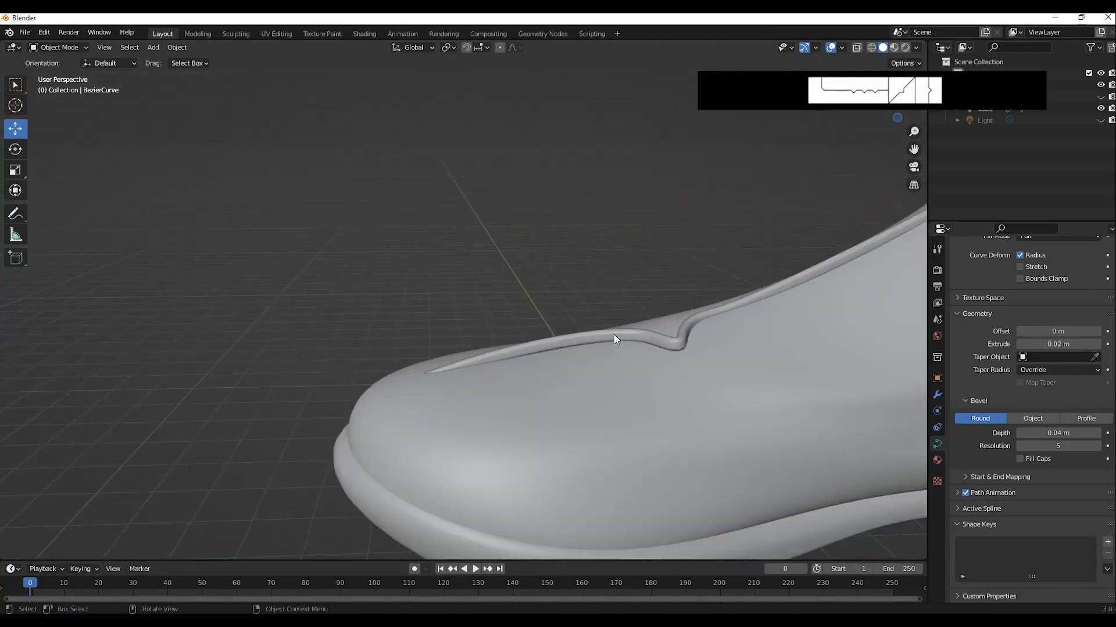
left_click(448, 312)
key("ctrl+KP_1")
key("Tab")
key("g")
key("z")
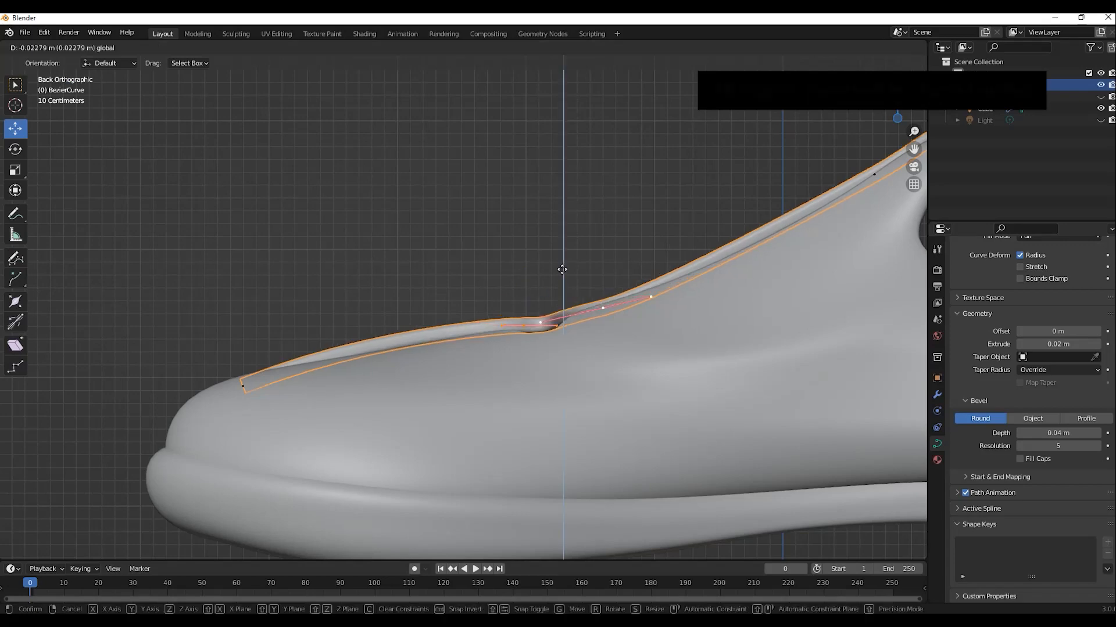
left_click(603, 310)
left_click_drag(600, 263, 598, 269)
Step: Lower the bump's toe-side handle along Z so the strip lies closer to the vamp
mouse_move(523, 278)
middle_mouse_down()
mouse_move(553, 301)
mouse_move(523, 297)
middle_mouse_up()
left_click(474, 306)
left_click_drag(473, 262, 529, 279)
left_click(530, 317)
Step: From the right view, lower the bump point and its outer handle along Z, then deselect and inspect the curve
key("KP_3")
left_click_drag(442, 283, 443, 285)
left_click(372, 329)
left_click_drag(373, 283, 373, 285)
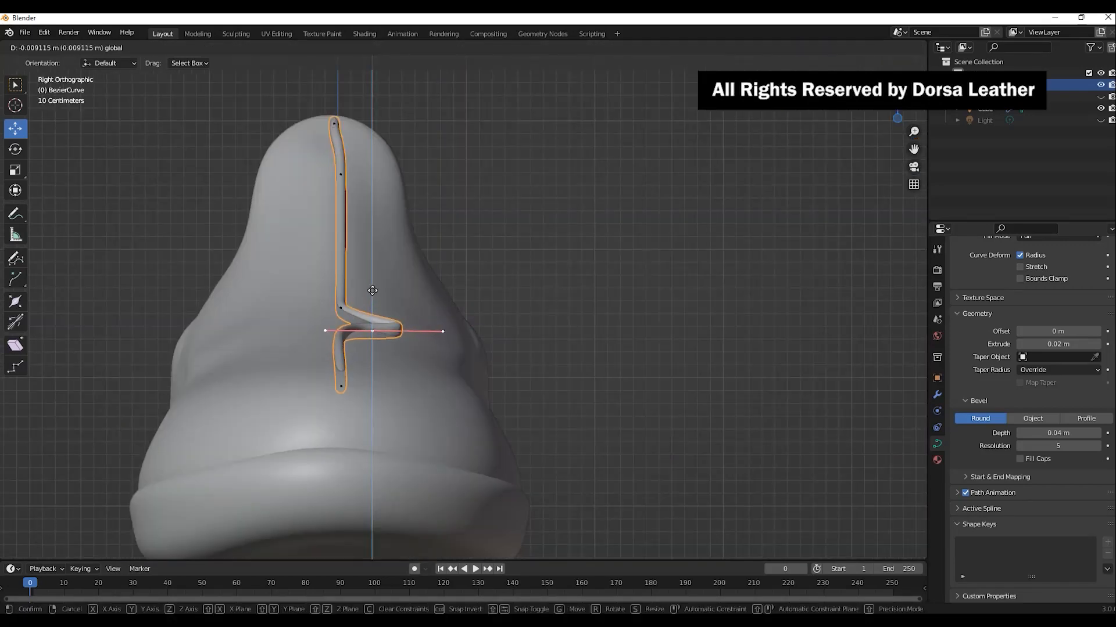
left_click(443, 331)
left_click_drag(440, 288, 373, 292)
left_click(372, 331)
middle_click_drag(587, 203, 691, 279)
left_click(697, 262)
middle_click_drag(749, 128, 655, 116)
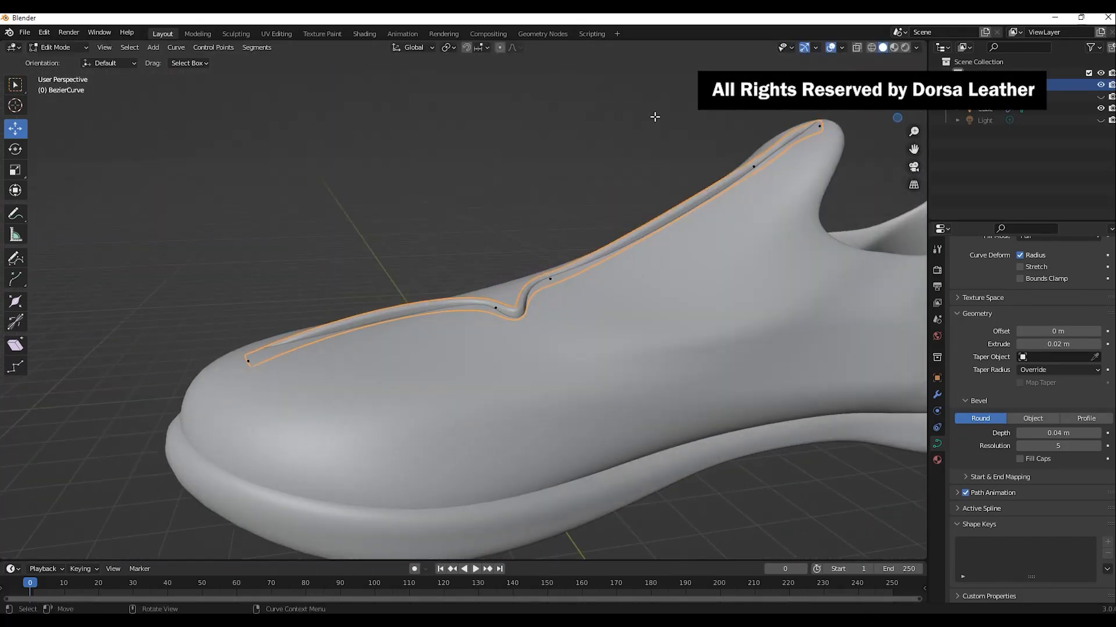
Step: Return to Object Mode, select the shoe together with its seam curve and move both along Y away from the origin
left_click(60, 48)
left_click(60, 61)
left_click(325, 224)
middle_click_drag(331, 226, 452, 346)
scroll(430, 244, "down", 3)
left_click_drag(720, 142, 288, 442)
key("g")
key("y")
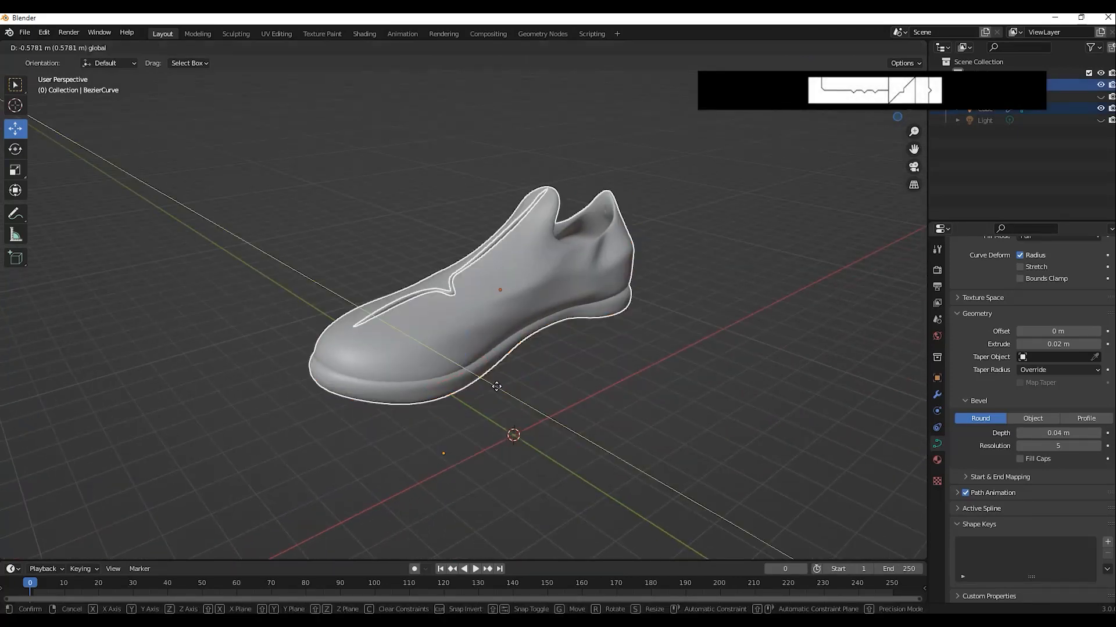
left_click(198, 250)
left_click(509, 361)
Step: From the top view, add a new Bezier curve at the origin and adjust its left point's handle to form an arch
key("KP_7")
middle_click_drag(463, 367, 656, 218, "shift")
scroll(563, 218, "down", 1)
scroll(558, 215, "up", 3)
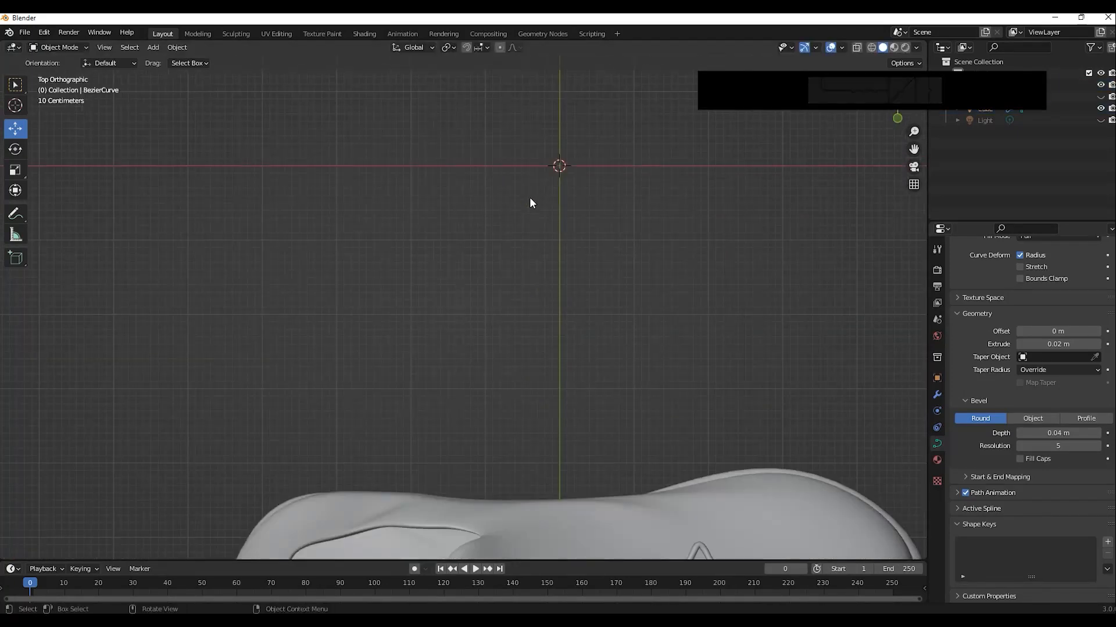
scroll(529, 197, "up", 2)
middle_click_drag(602, 160, 553, 271, "shift")
left_click_drag(380, 302, 413, 303)
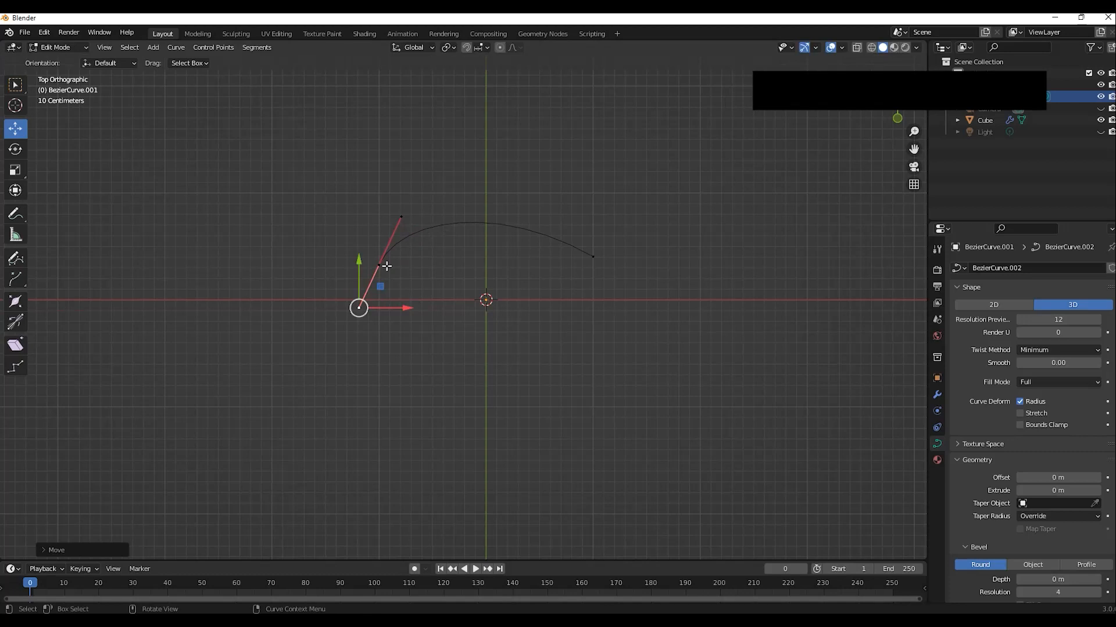
left_click(399, 221)
left_click_drag(439, 218, 478, 212)
left_click(593, 257)
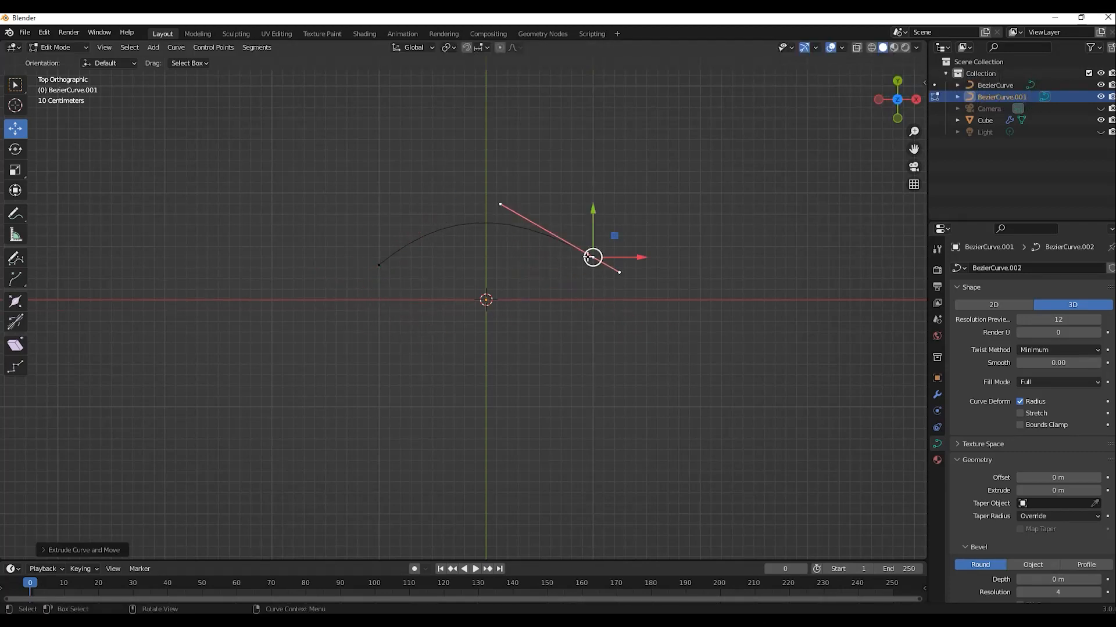
Step: Extrude a new point from the arch's right end down to the X axis and lower its long handle along Y
right_click(589, 259)
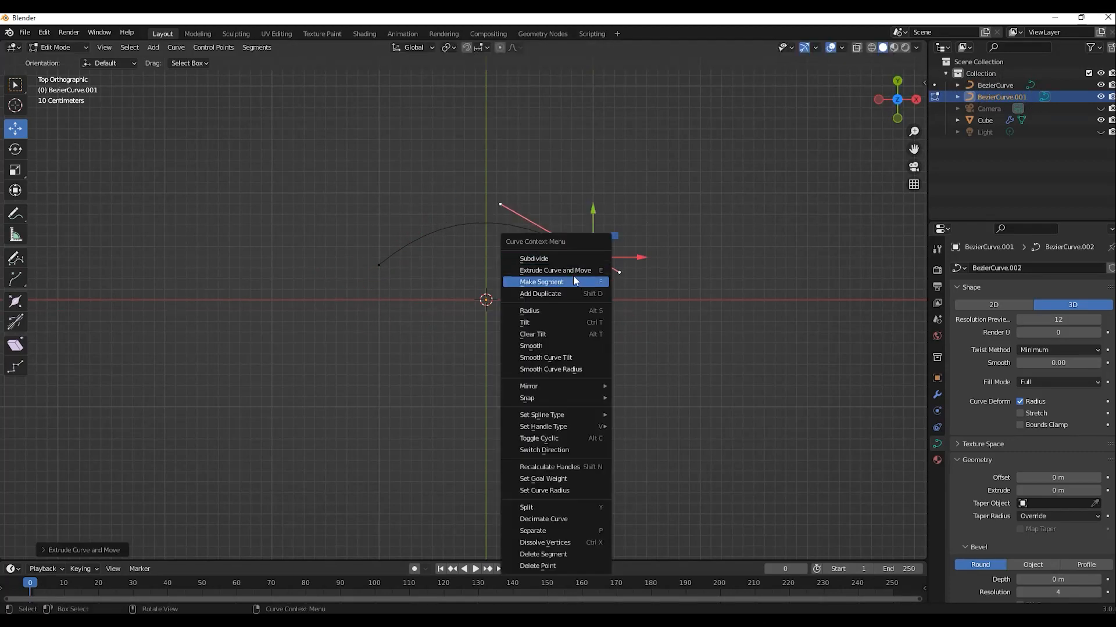
left_click(538, 270)
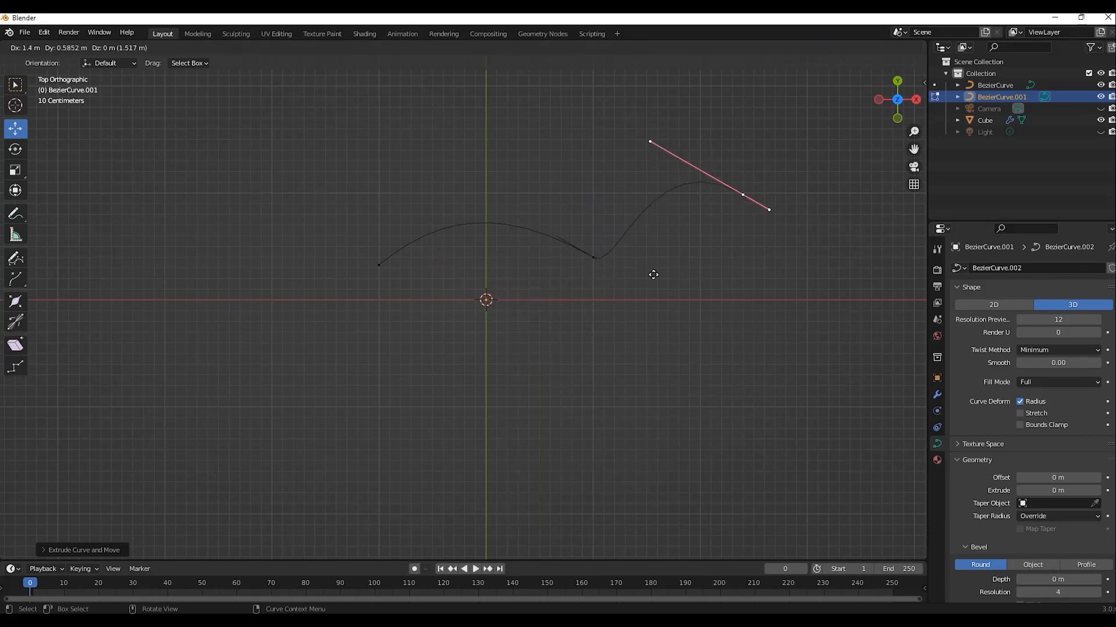
scroll(657, 298, "up", 4)
left_click(715, 327)
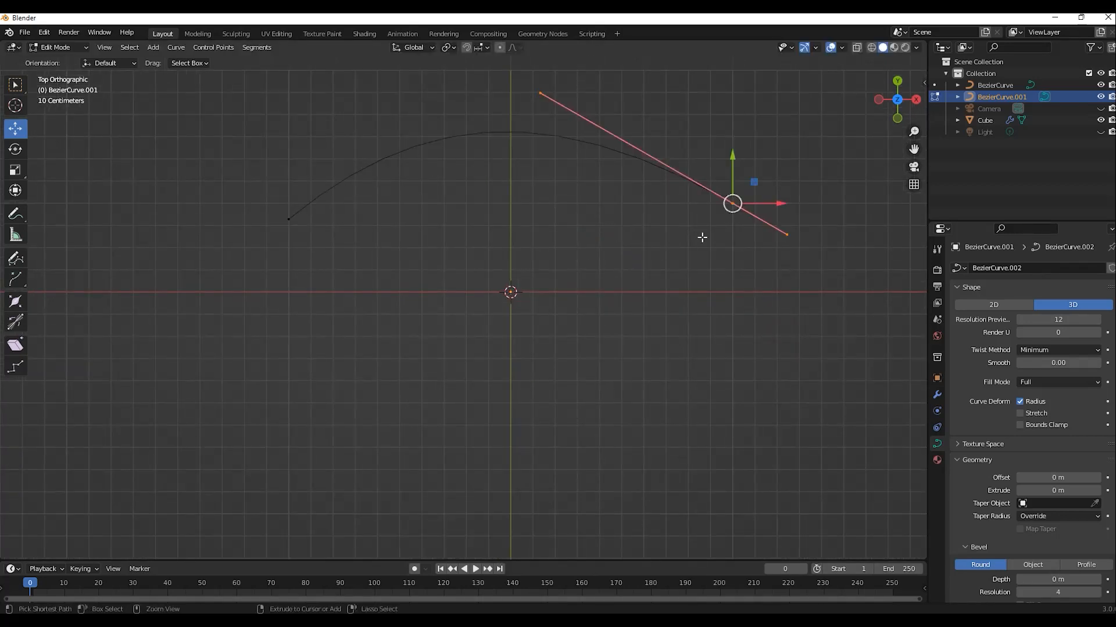
left_click(531, 189)
left_click_drag(532, 142, 553, 197)
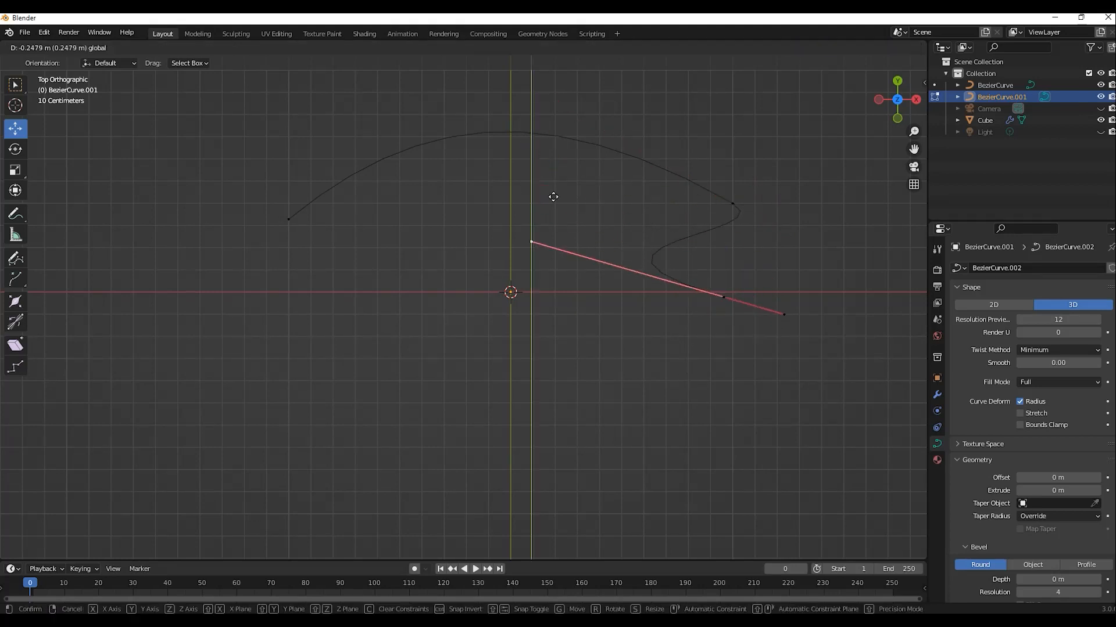
Step: Reposition the new point and its handles so they stand vertical and the arch's right side curves smoothly downward
left_click_drag(576, 241, 849, 242)
left_click(725, 298)
left_click_drag(770, 297, 745, 297)
left_click(781, 242)
left_click_drag(782, 198, 776, 291)
left_click(808, 290)
left_click_drag(809, 243, 797, 214)
left_click_drag(855, 262, 780, 267)
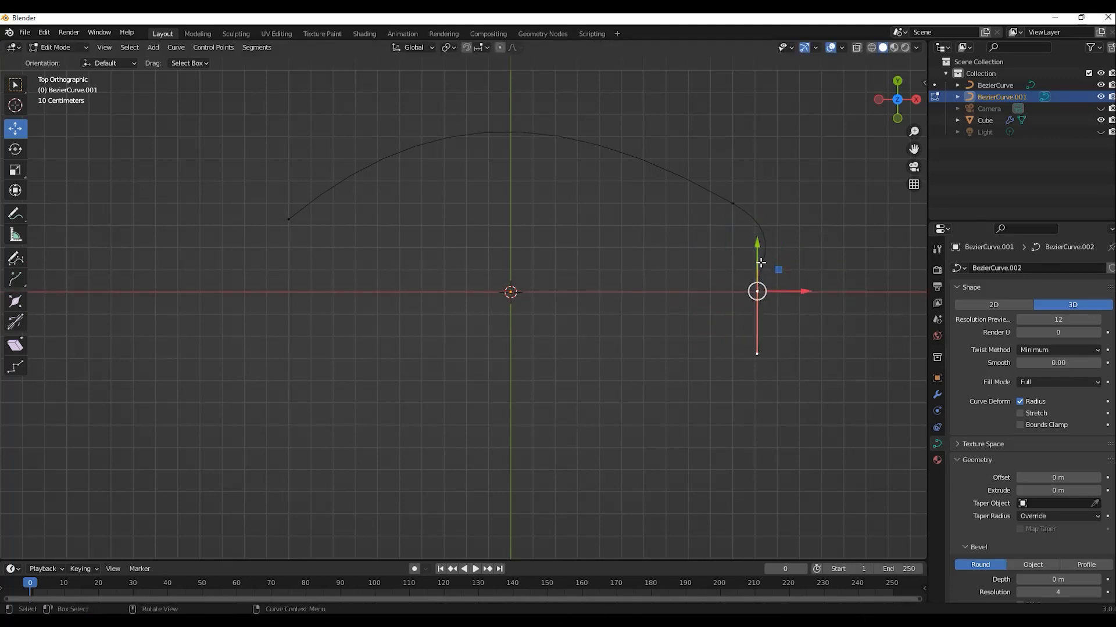
Step: Extrude the bottom-right point across along the X axis to a new corner below the arch's left end
left_click(692, 327)
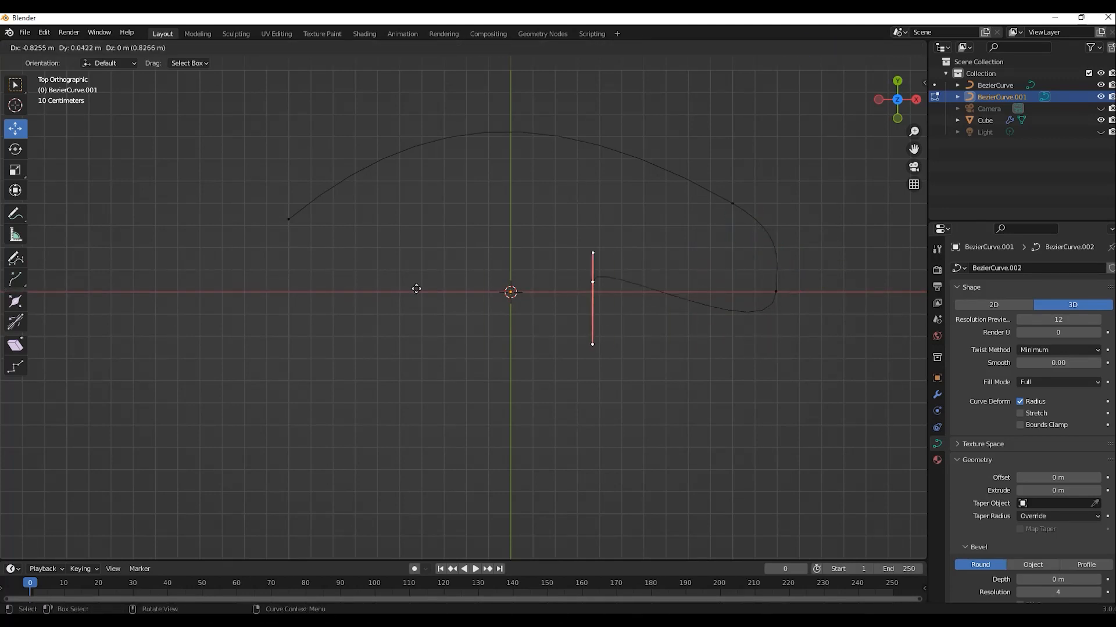
left_click_drag(292, 335, 287, 219)
left_click_drag(333, 260, 291, 246)
left_click(290, 317)
left_click(292, 290)
Step: Close the outline with a segment between the two left points and shift the left side's handle along X
left_click_drag(224, 322, 308, 201)
right_click(286, 231)
left_click(274, 253)
key("g")
key("x")
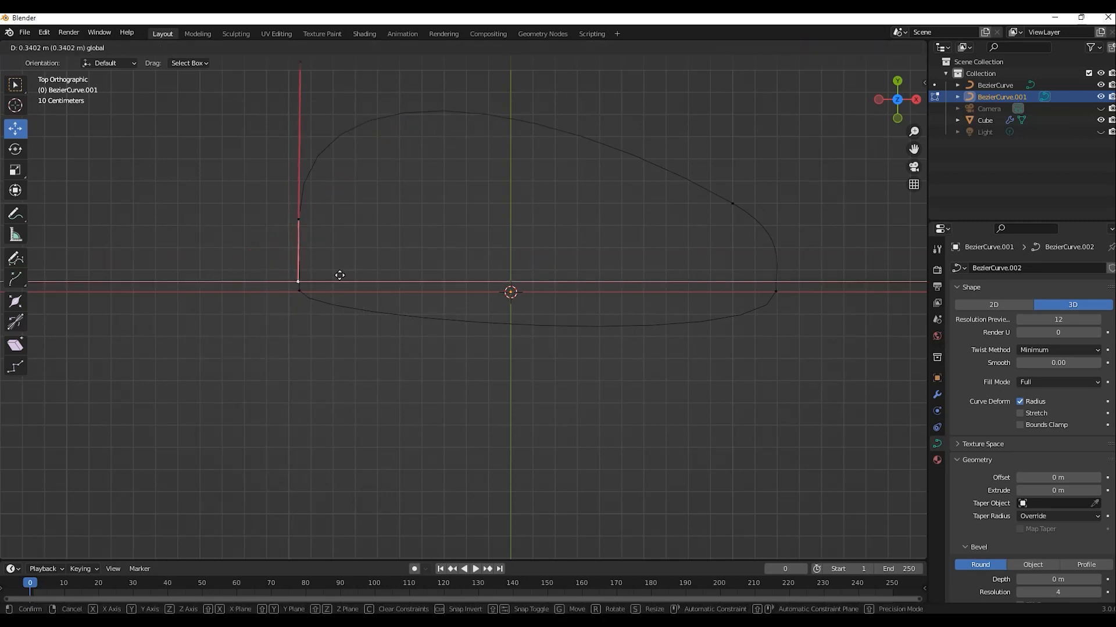
left_click(344, 270)
Step: Reshape the outline's right side by moving its lower corner, upper point and arch handle into an even half-round
left_click(775, 291)
mouse_move(775, 250)
left_mouse_down()
mouse_move(775, 187)
mouse_move(775, 240)
left_mouse_up()
left_click_drag(817, 280, 808, 279)
left_click(733, 203)
left_click_drag(735, 161, 735, 133)
scroll(565, 140, "down", 1)
left_click(528, 105)
left_click_drag(568, 108, 697, 111)
left_click(717, 286)
left_click_drag(753, 289, 698, 245)
left_click(700, 339)
Step: Align the lower-left corner and the point above it along X and Y so the outline's left side stands straight
left_click(328, 295)
left_click(327, 318)
left_click_drag(328, 268, 333, 245)
left_click(307, 291)
left_click(326, 295)
left_click_drag(363, 294, 366, 294)
left_click(331, 249)
left_click_drag(363, 247, 357, 247)
left_click(327, 297)
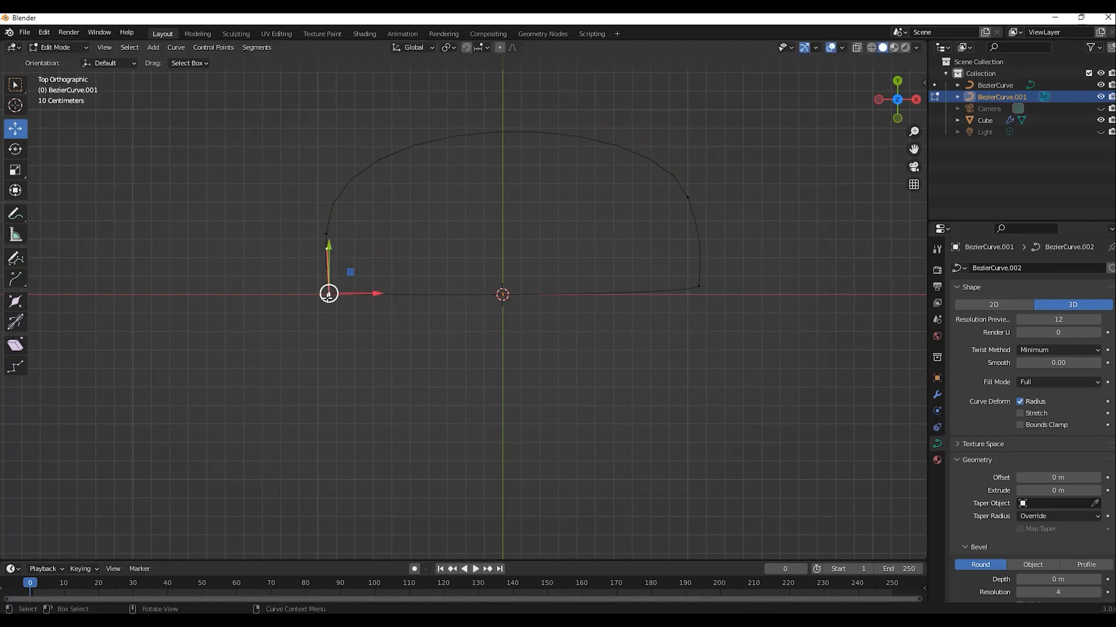
left_click_drag(375, 294, 373, 293)
Step: Fine-tune the lower-left corner along X and lower the handle above it along Y to remove the kink
scroll(326, 300, "up", 5)
left_click(230, 311)
left_click(127, 277)
mouse_move(172, 279)
left_mouse_down()
mouse_move(192, 274)
mouse_move(177, 281)
left_mouse_up()
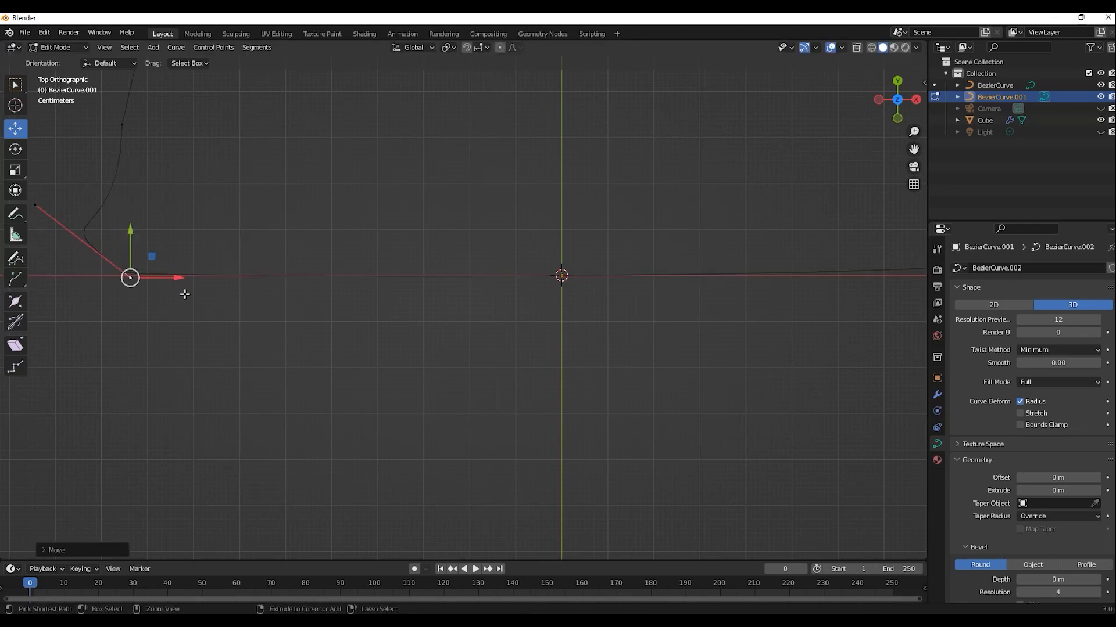
left_click(118, 163)
left_click_drag(119, 118, 110, 205)
left_click(232, 250)
scroll(360, 282, "down", 7)
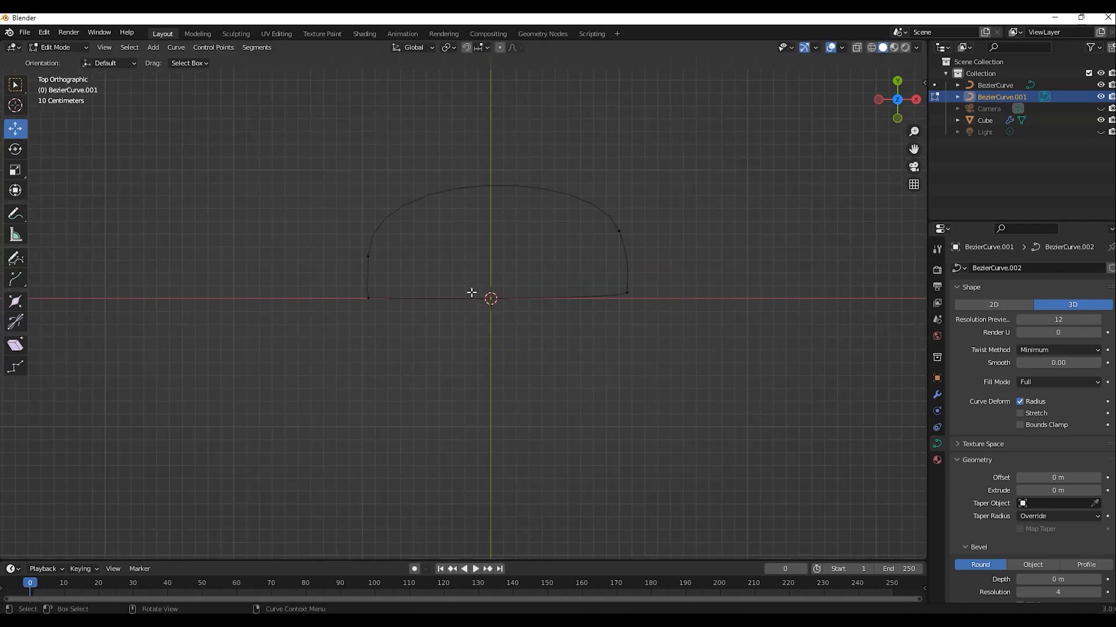
Step: Give the whole closed outline a round bevel with 0.03 m depth and 0.02 m extrude, and return to Object Mode
middle_click_drag(473, 293, 452, 330, "shift")
key("a")
scroll(1098, 466, "down", 4)
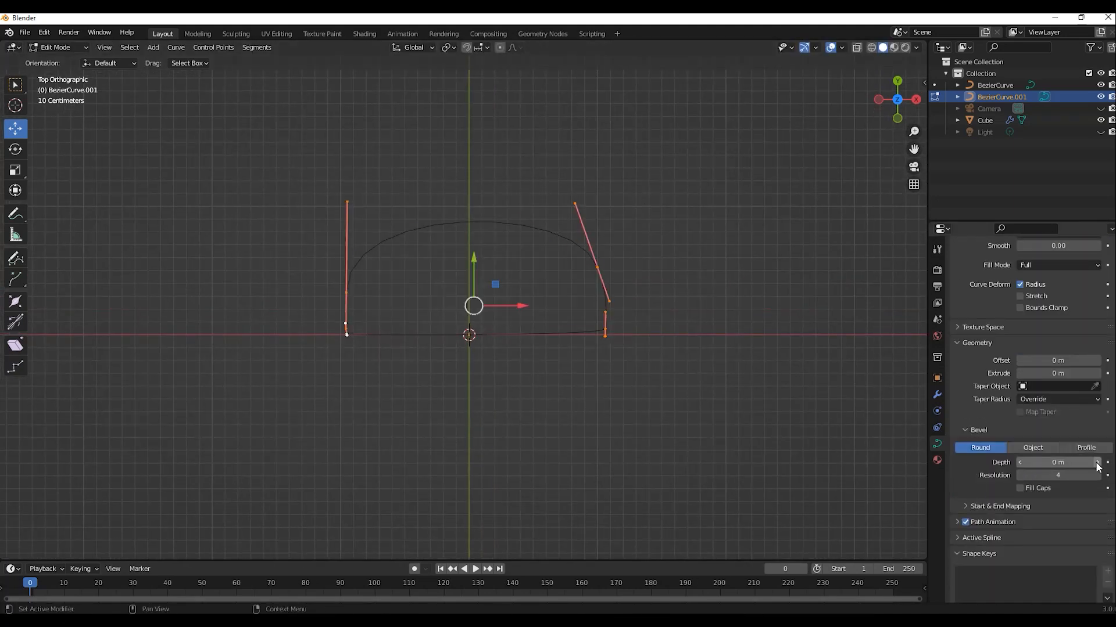
middle_click_drag(656, 401, 660, 407)
key("KP_7")
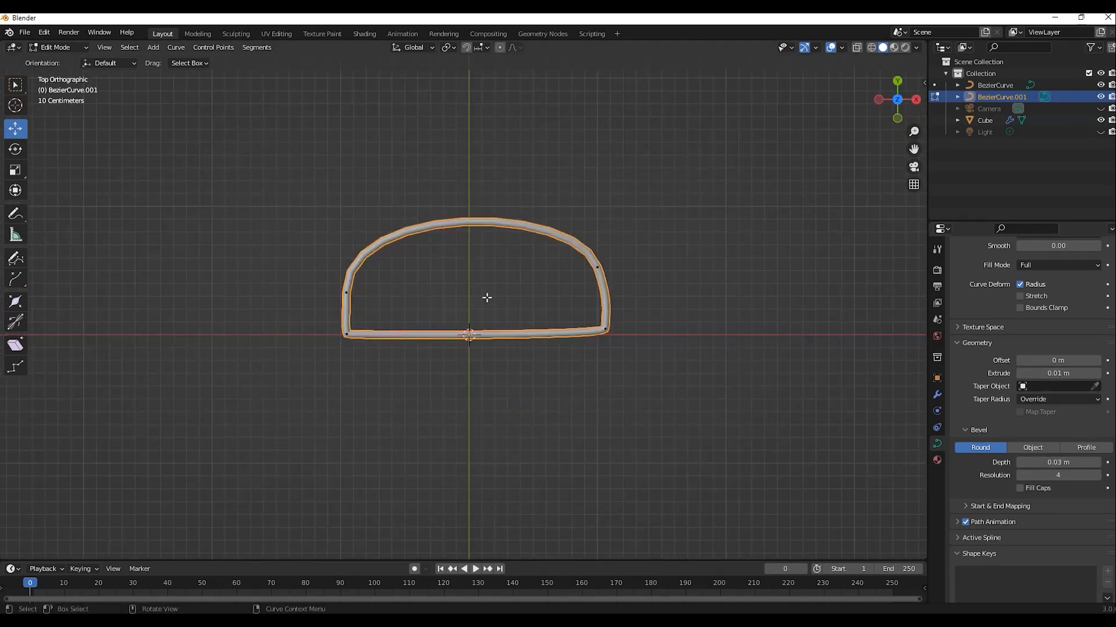
key("ctrl+c")
key("ctrl+v")
key("ctrl+z")
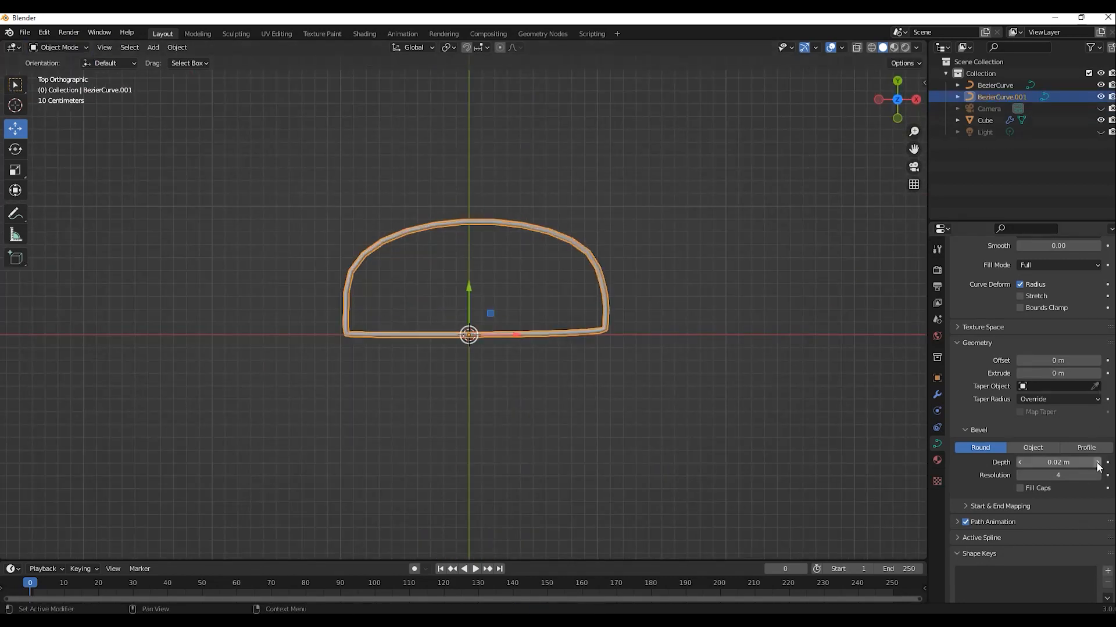
Step: Paste a copy of the half-round curve, rotate it upside down and place it above the original with a small gap
key("ctrl+v")
left_click_drag(469, 280, 468, 198)
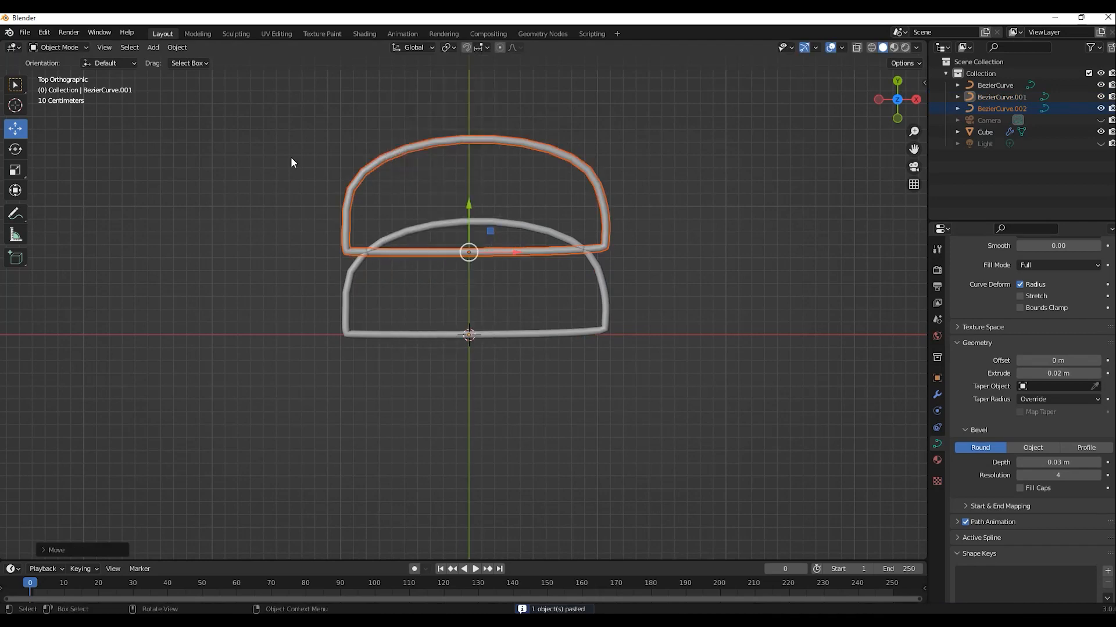
left_click_drag(422, 270, 469, 91)
left_click(15, 129)
left_click_drag(516, 140, 530, 141)
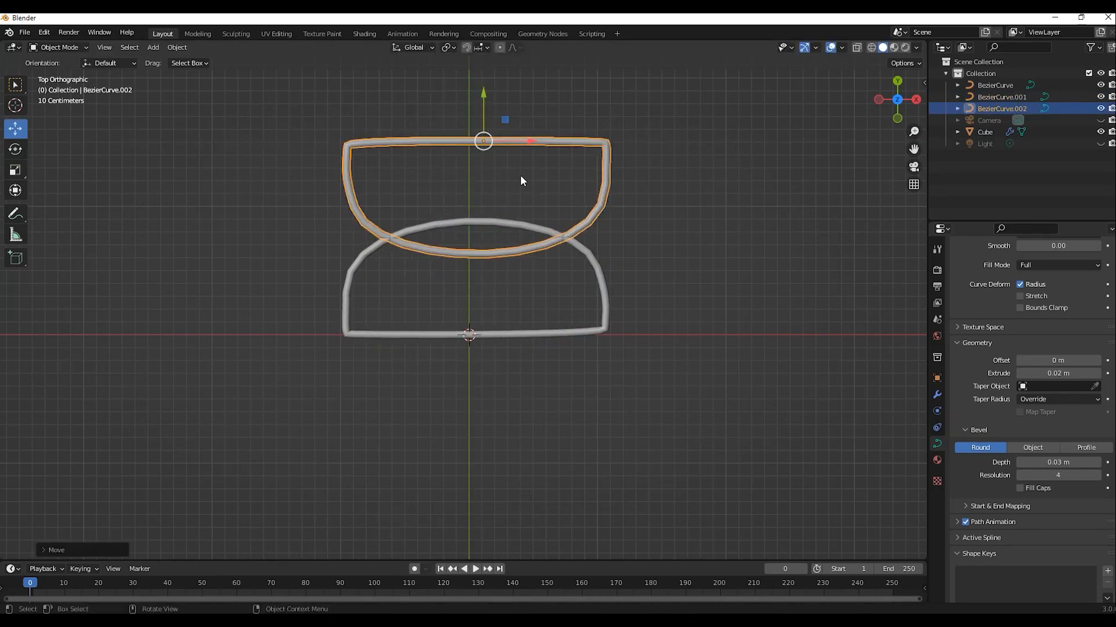
middle_click_drag(468, 186, 501, 253, "shift")
left_click_drag(517, 156, 517, 104)
left_click_drag(558, 156, 546, 206)
Step: Paste a third copy, rotate it upright with its straight side outward, scale it to about 0.92 and place it on the right
key("ctrl+c")
key("ctrl+v")
left_click(15, 150)
left_click(15, 128)
left_click_drag(576, 112, 562, 240)
key("s")
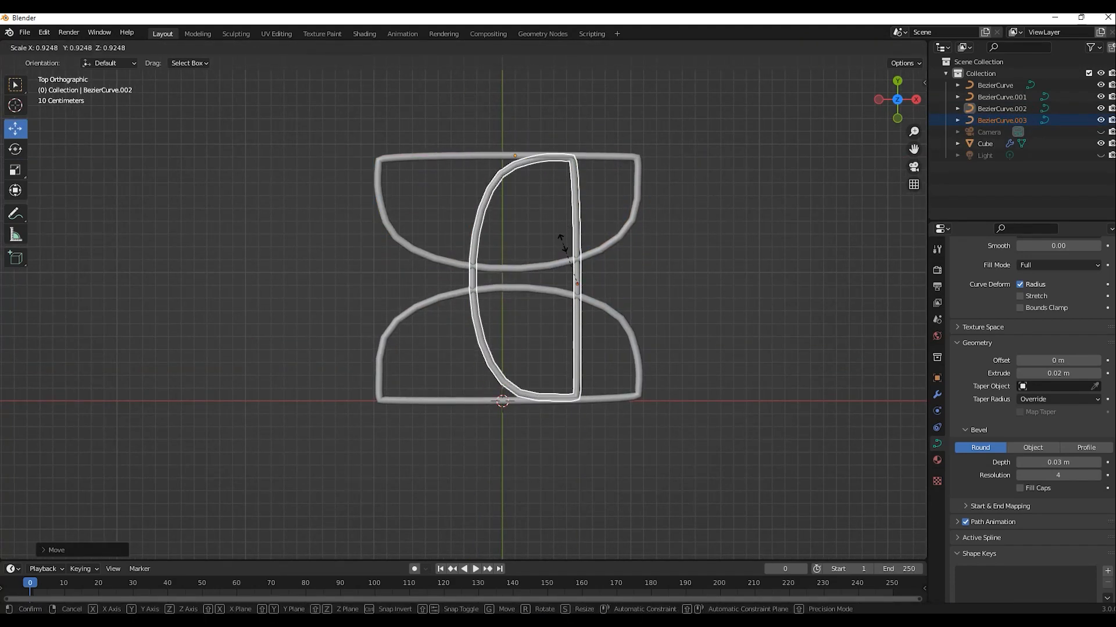
left_click(561, 238)
left_click_drag(618, 284, 432, 347)
Step: Paste a fourth copy, rotate it to face the third and move it to the left edge of the square motif
right_click(480, 204)
left_click(15, 149)
left_click(15, 128)
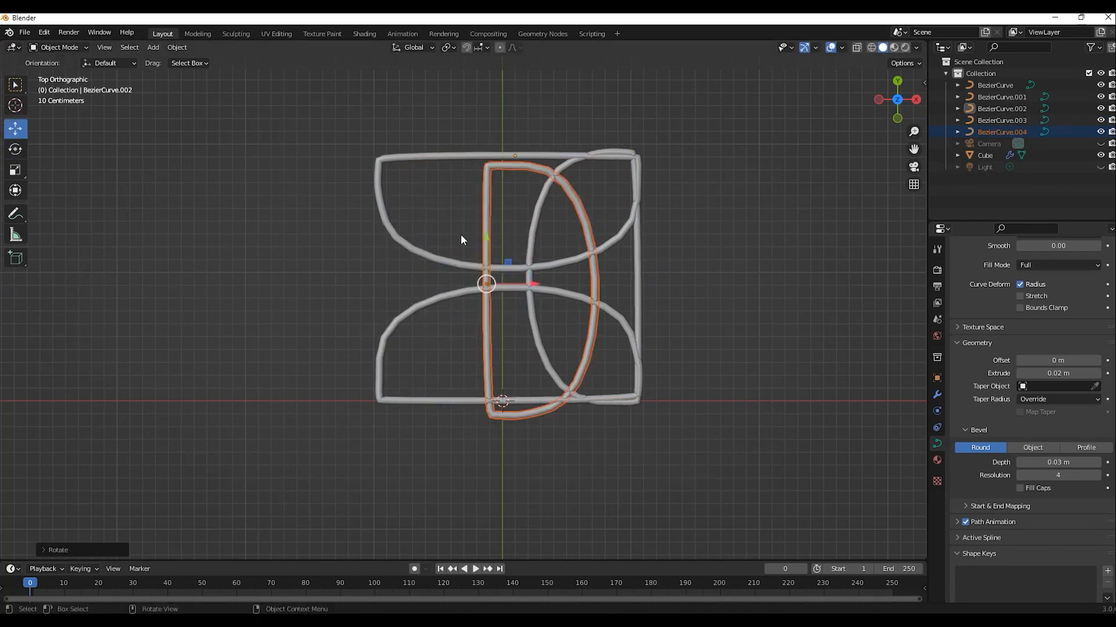
left_click_drag(486, 237, 487, 225)
left_click_drag(531, 272, 440, 275)
Step: Widen the upper and lower curves slightly along X so their corners meet the side curves, and clear the selection
left_click(366, 225)
left_click_drag(560, 156, 576, 155)
left_click(15, 128)
left_click(434, 300)
left_click(15, 170)
left_click_drag(545, 400, 564, 401)
left_click(15, 128)
left_click(718, 295)
Step: Select the upper and lower curves together and raise them slightly along Z above the side curves, then deselect them
left_click(595, 254)
left_click(587, 298, "shift")
middle_click_drag(634, 442, 517, 381)
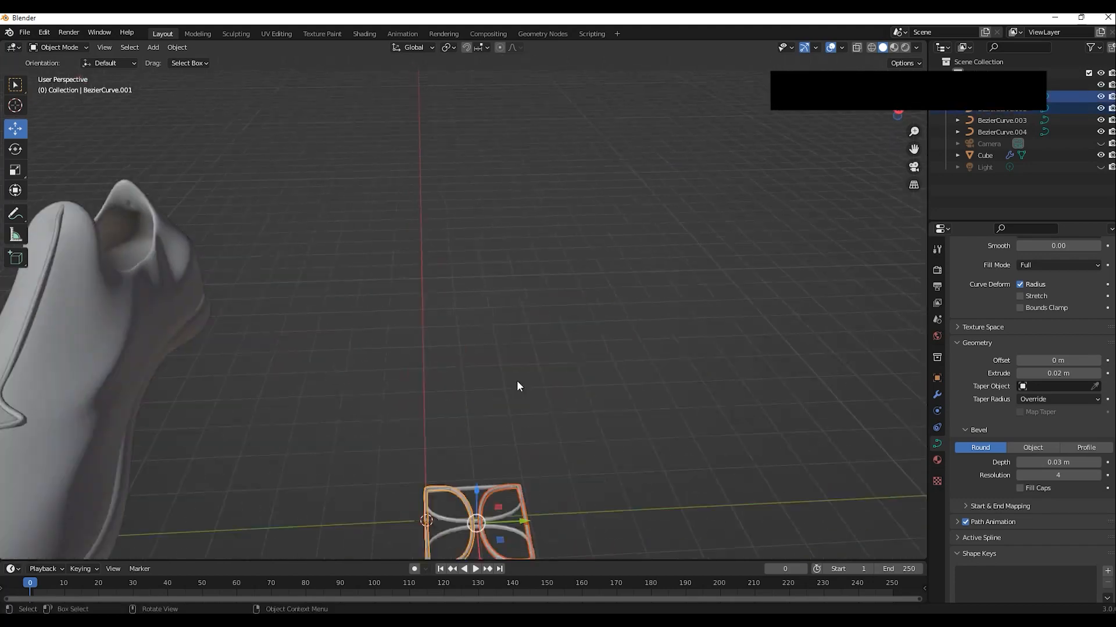
scroll(515, 387, "up", 3)
middle_click_drag(464, 555, 529, 355, "shift")
left_click(899, 110)
left_click_drag(553, 459, 553, 448)
left_click(506, 411)
Step: Set the bevel depth of the upper and lower curves to 0.05 m each
middle_click_drag(466, 413, 542, 499)
scroll(542, 499, "up", 2)
middle_click_drag(416, 343, 563, 322)
scroll(428, 337, "down", 3)
left_click(457, 247)
left_click(452, 285, "shift")
left_click(452, 289, "shift")
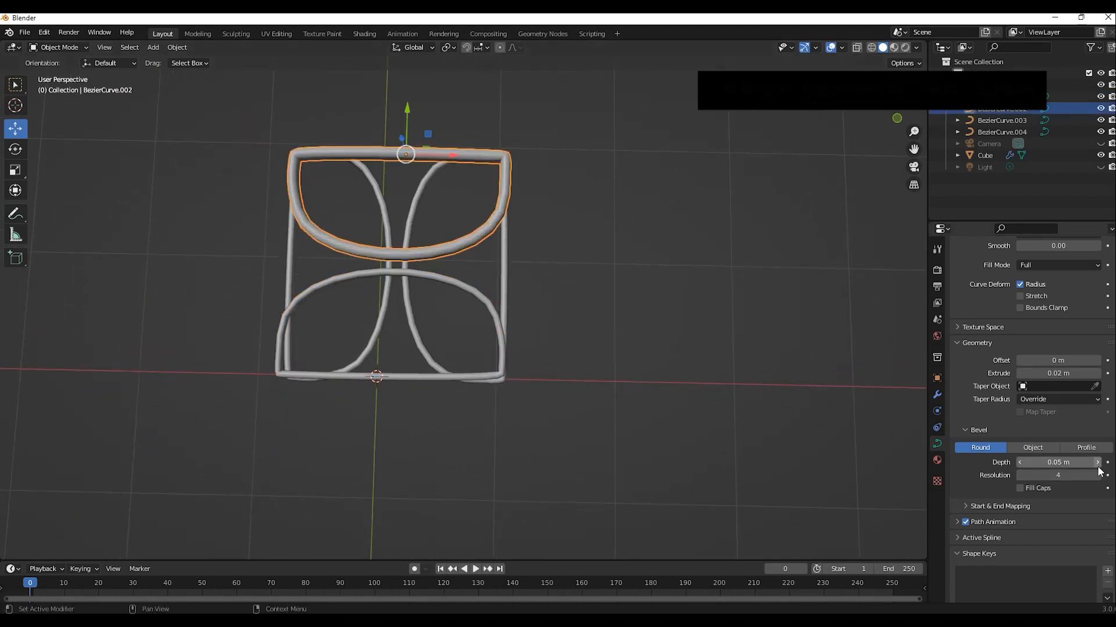
left_click(454, 283)
left_click(1097, 464)
left_click(1097, 464)
Step: Set the bevel depth of the right and left side curves to 0.04 m each and inspect the motif
left_click(455, 293)
left_click(503, 285)
left_click(1097, 464)
left_click(389, 296)
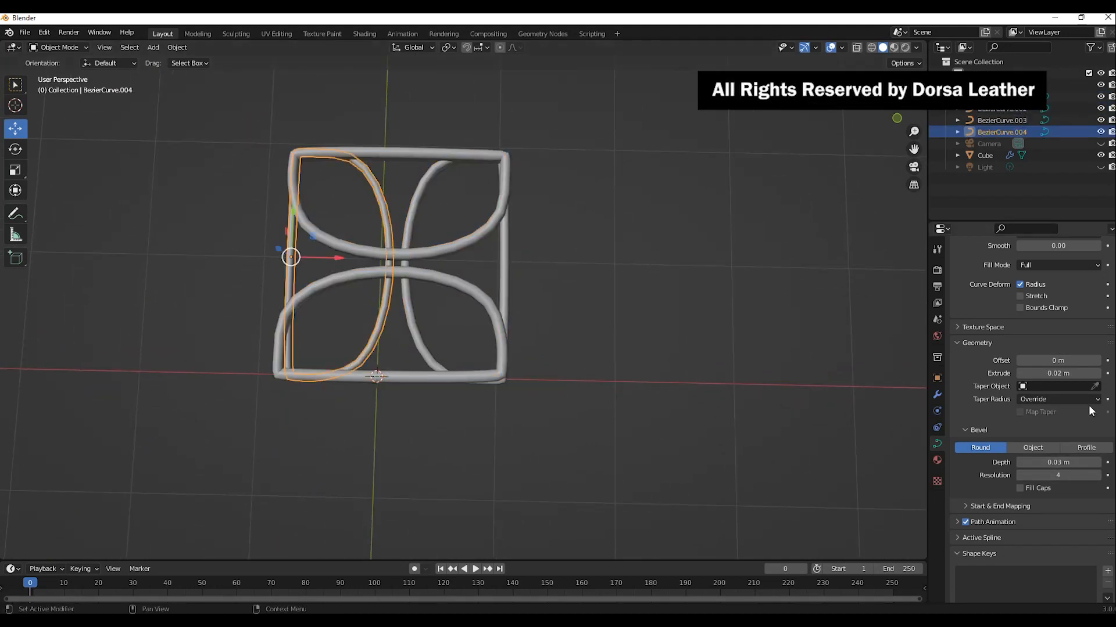
left_click(655, 316)
middle_click_drag(655, 316, 341, 297)
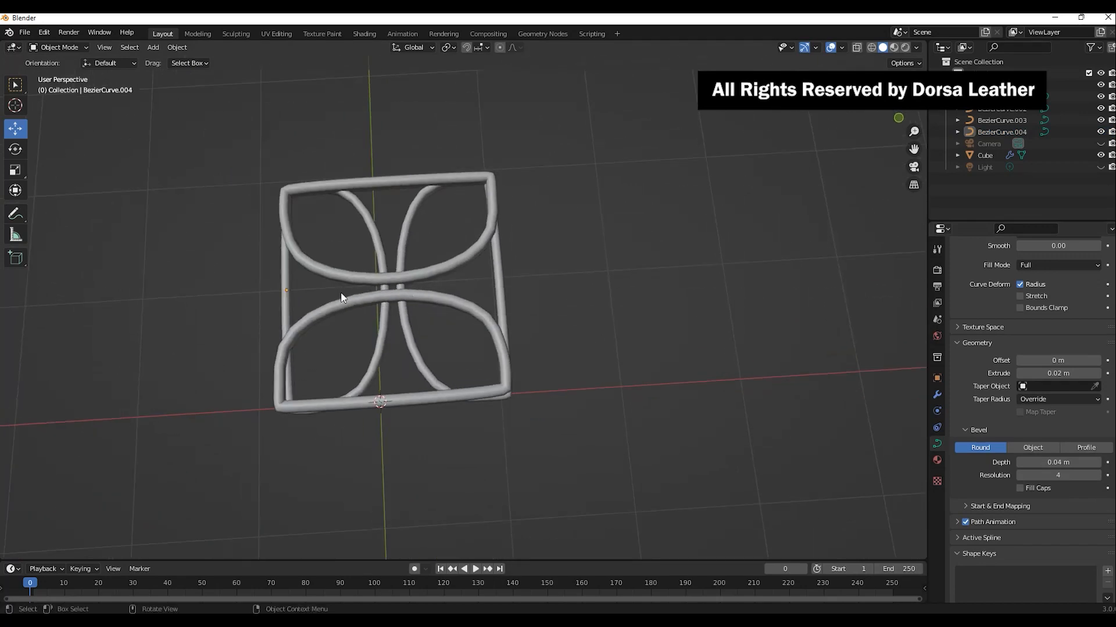
Step: From the top view, nudge the lower curve along X and the upper curve along Y to line up the motif
key("KP_7")
left_click(317, 256)
middle_click_drag(317, 257, 416, 321, "shift")
left_click_drag(489, 446, 495, 446)
left_click(512, 283)
left_click_drag(478, 110, 477, 105)
left_click(669, 311)
Step: Select the four beveled curves of the motif and join them into one object
scroll(670, 310, "down", 4)
middle_click_drag(645, 384, 570, 343)
left_click(549, 368)
left_click(489, 423, "shift")
left_click(410, 397, "shift")
left_click(477, 370, "shift")
right_click(480, 366)
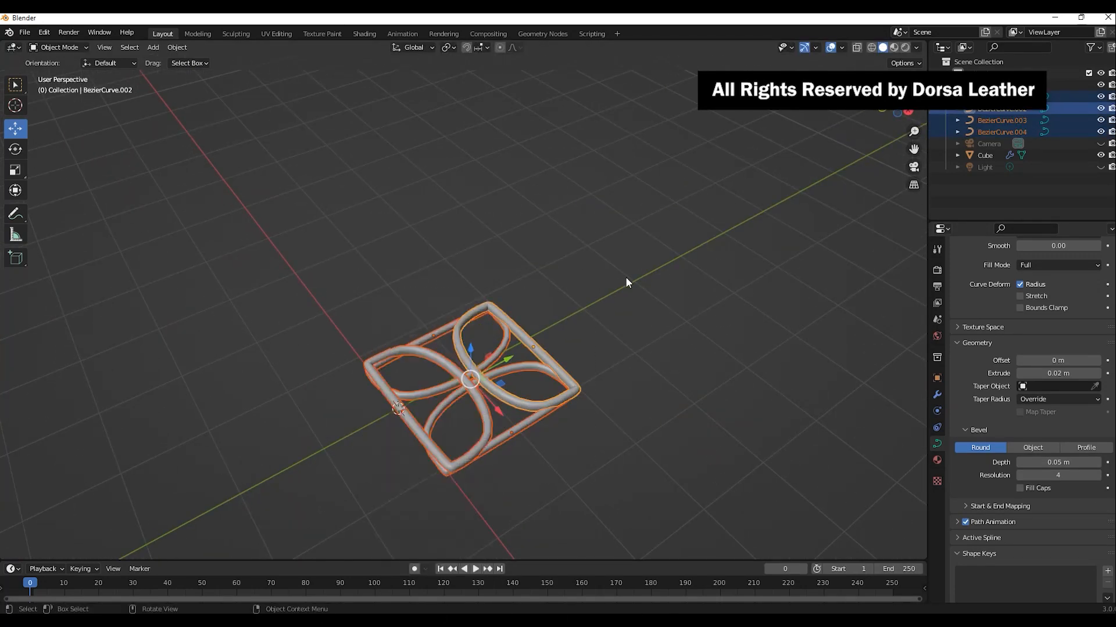
key("ctrl+j")
Step: Raise the joined motif along Z and move it along negative X, well away from the origin
left_click_drag(537, 315, 545, 242)
left_click(584, 387)
middle_click_drag(657, 380, 610, 415)
scroll(518, 386, "down", 3)
scroll(519, 385, "up", 3)
left_click_drag(505, 326, 408, 173)
key("KP_7")
left_click(423, 276)
left_click_drag(459, 287, 190, 287)
Step: Select the shoe together with its seam curve and move them along Y onto the X axis from the top view
left_click(581, 390)
left_click_drag(573, 398, 276, 519)
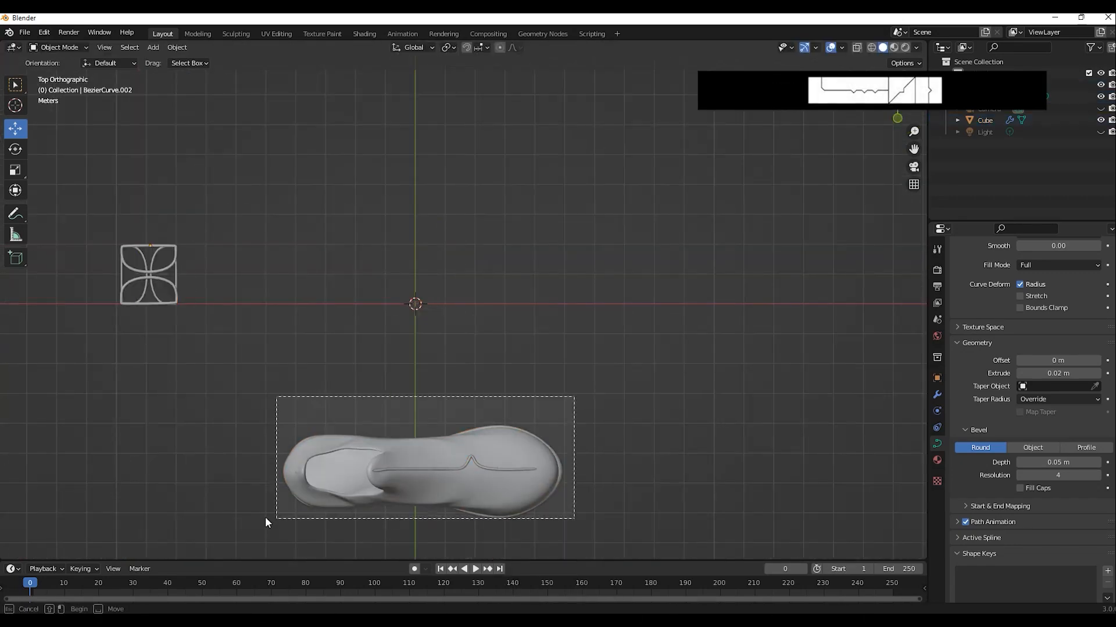
left_click_drag(443, 428, 447, 268)
left_click(668, 361)
middle_click_drag(726, 384, 568, 276)
middle_click_drag(724, 359, 766, 384)
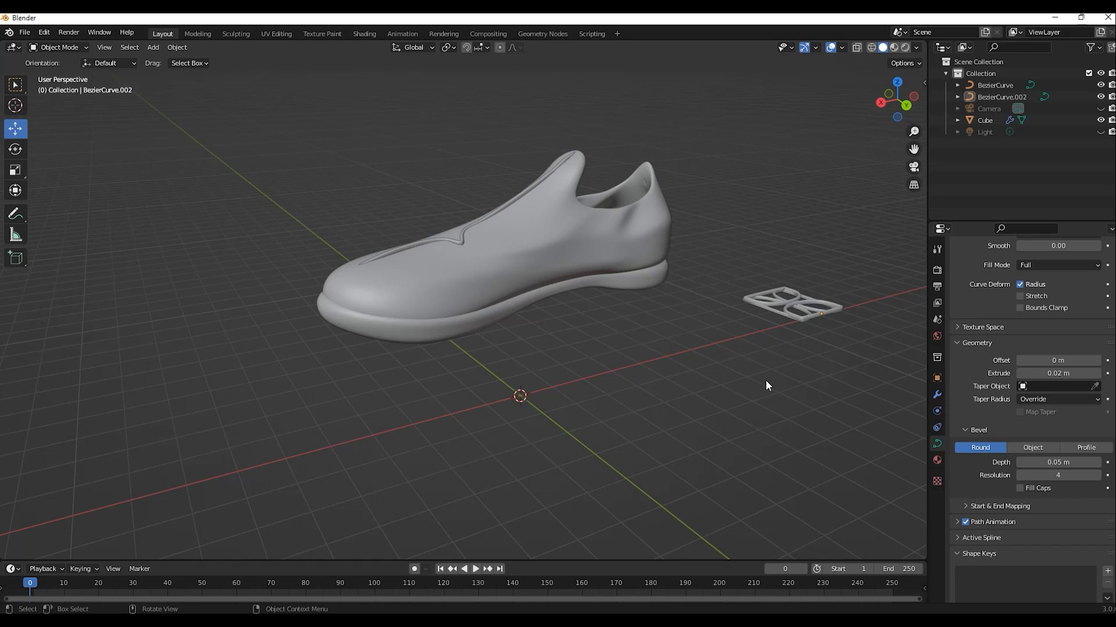
Step: In the back view, raise the motif along Z to heel height and move it along X close behind the heel
middle_click_drag(733, 367, 520, 389)
left_click(668, 407)
key("ctrl+KP_1")
left_click_drag(698, 368, 697, 257)
left_click_drag(646, 301, 520, 292)
middle_click_drag(552, 308, 431, 309)
key("ctrl+KP_1")
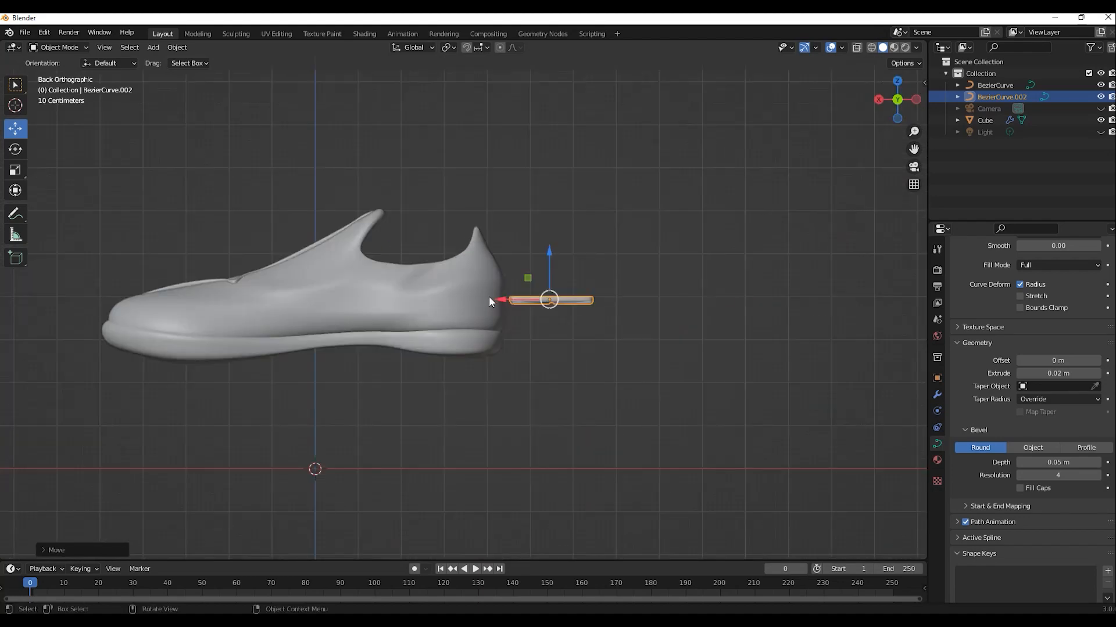
Step: Rotate the motif upright to face the heel and scale it down to about 0.18 of its size
left_click(16, 149)
left_click_drag(590, 318, 568, 258)
left_click(645, 363)
middle_click_drag(645, 363, 524, 372)
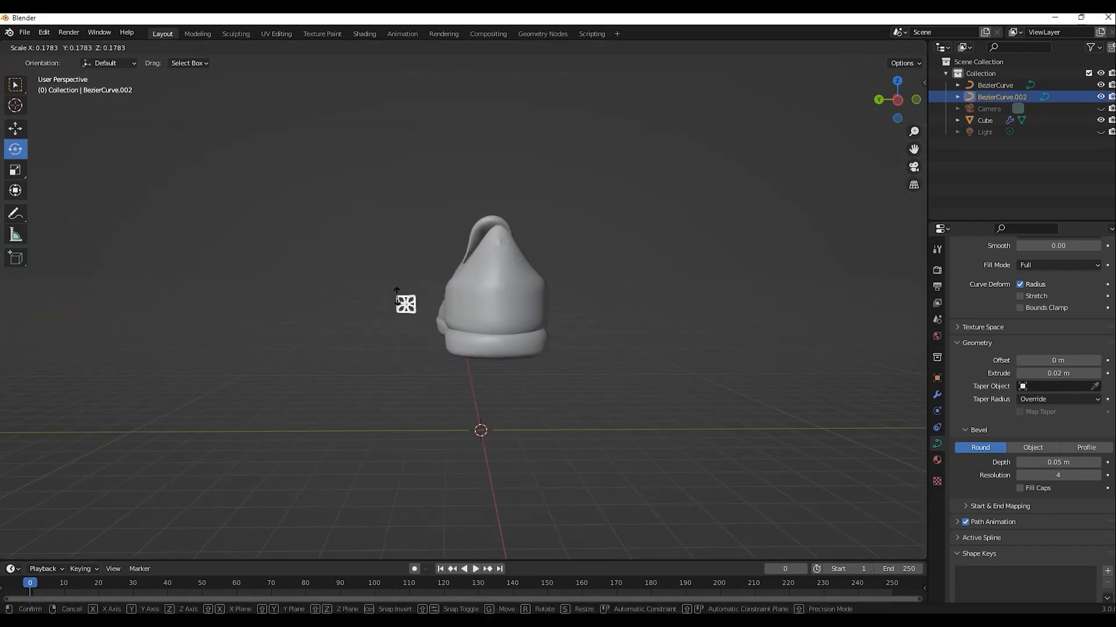
left_click(397, 298)
Step: From the heel side, move the motif along Y to the middle of the heel and raise it slightly along Z
scroll(402, 314, "up", 7)
middle_click_drag(403, 316, 409, 312)
left_click(16, 129)
left_click(897, 100)
left_click_drag(241, 283, 492, 282)
left_click_drag(538, 235, 537, 199)
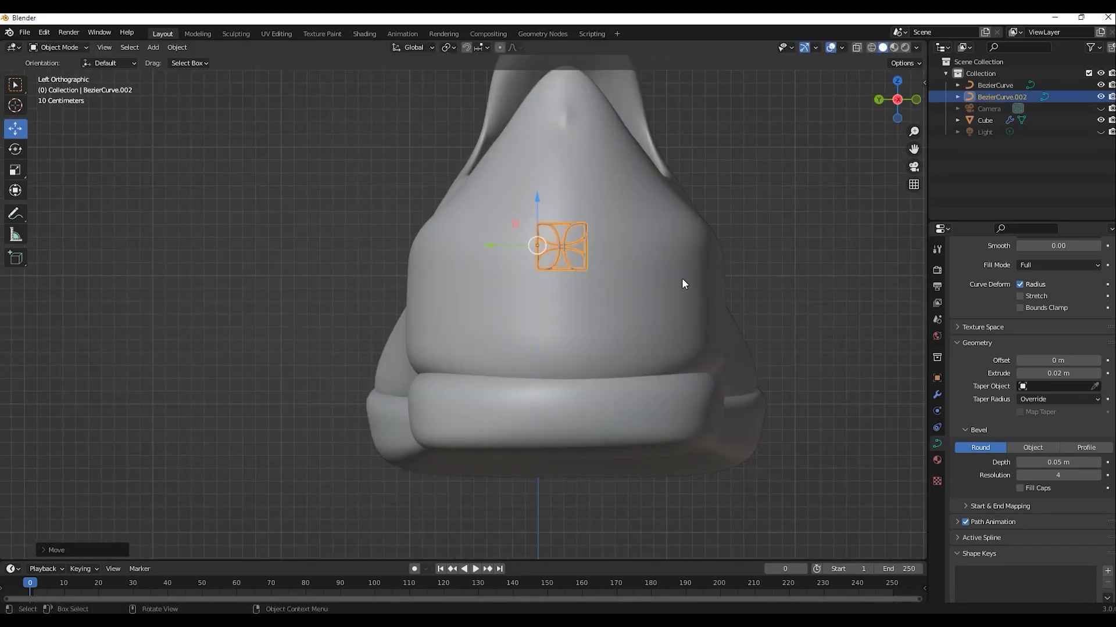
Step: From the side view, move the motif along X up against the back of the heel
left_click(879, 100)
left_click_drag(674, 245, 532, 239)
middle_click_drag(682, 265, 552, 280)
left_click_drag(510, 274, 526, 273)
middle_click_drag(761, 354, 776, 357)
left_click(777, 357)
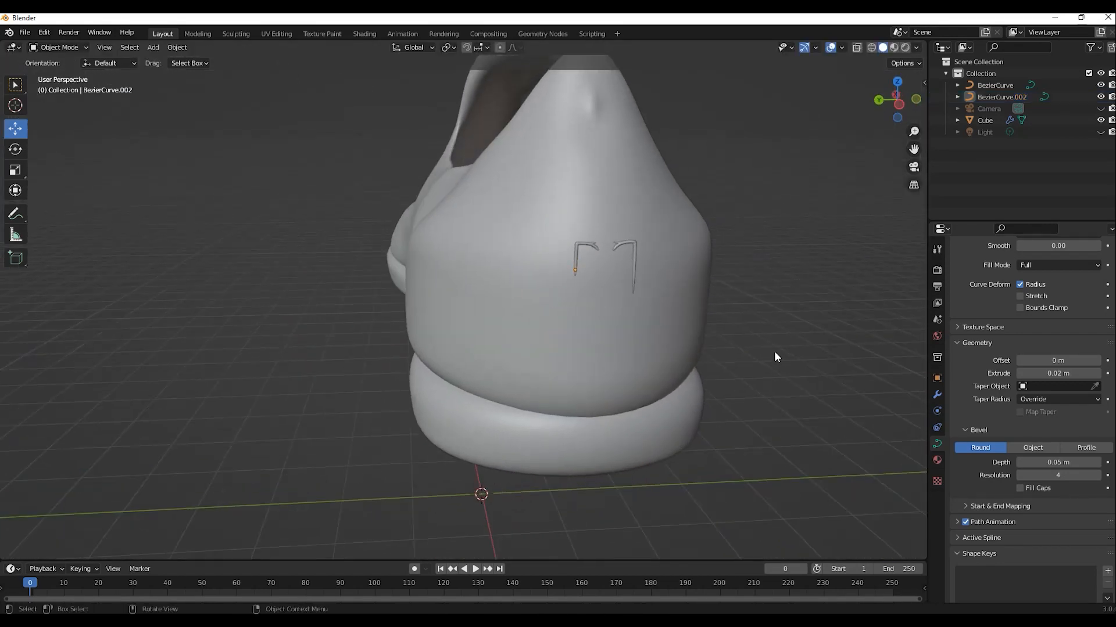
Step: Fine-tune the motif's X position so the whole ornament stands out from the heel surface
left_click(633, 264)
middle_click_drag(581, 267, 680, 264)
left_click_drag(556, 242, 562, 241)
left_click(717, 291)
middle_click_drag(718, 291, 587, 298)
left_click(402, 284)
left_click(421, 281)
left_click_drag(445, 273, 445, 273)
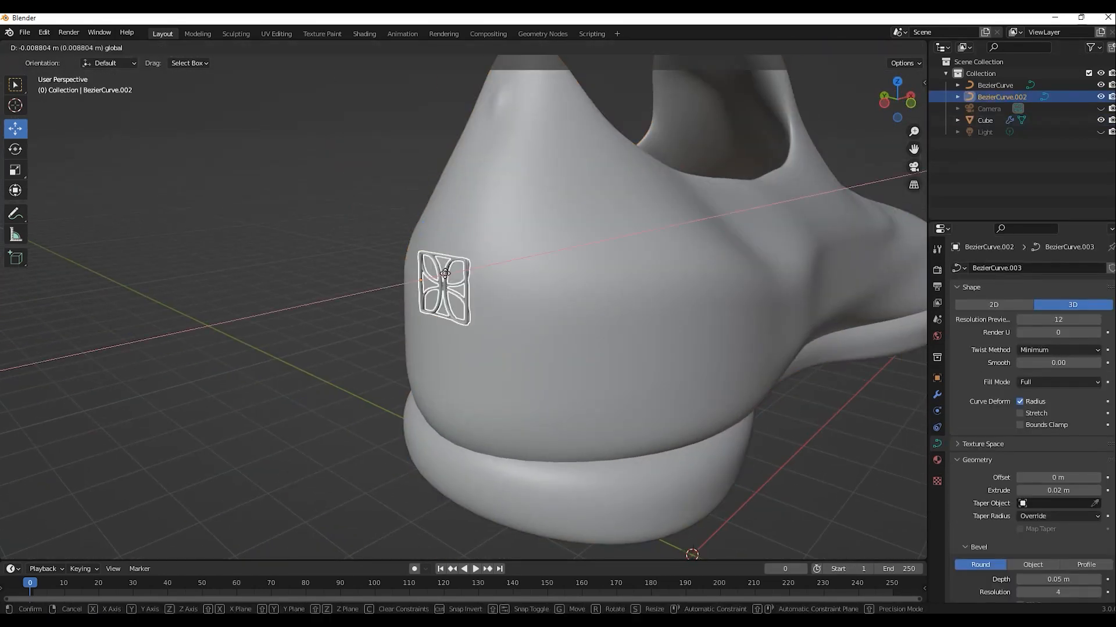
left_click(445, 273)
Step: Lower the motif along Z on the heel and check from the side how it sits
middle_click_drag(445, 273, 538, 182)
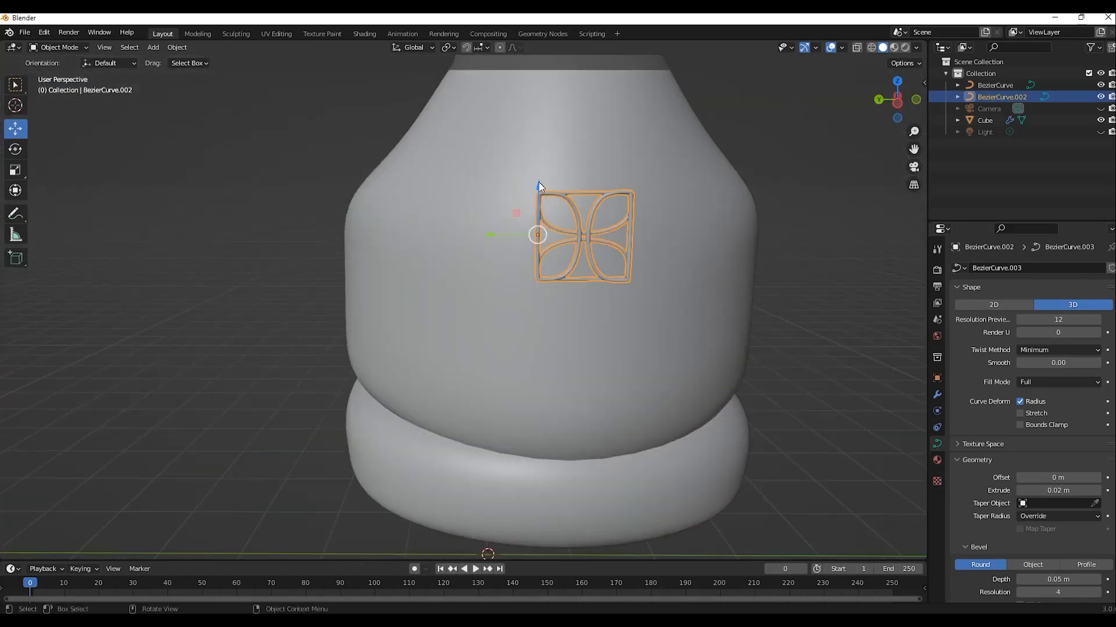
left_click_drag(539, 182, 540, 261)
left_click(782, 354)
middle_click_drag(782, 355, 901, 363)
scroll(697, 326, "up", 1)
left_click(505, 290)
left_click(588, 304)
middle_click_drag(588, 305, 372, 323)
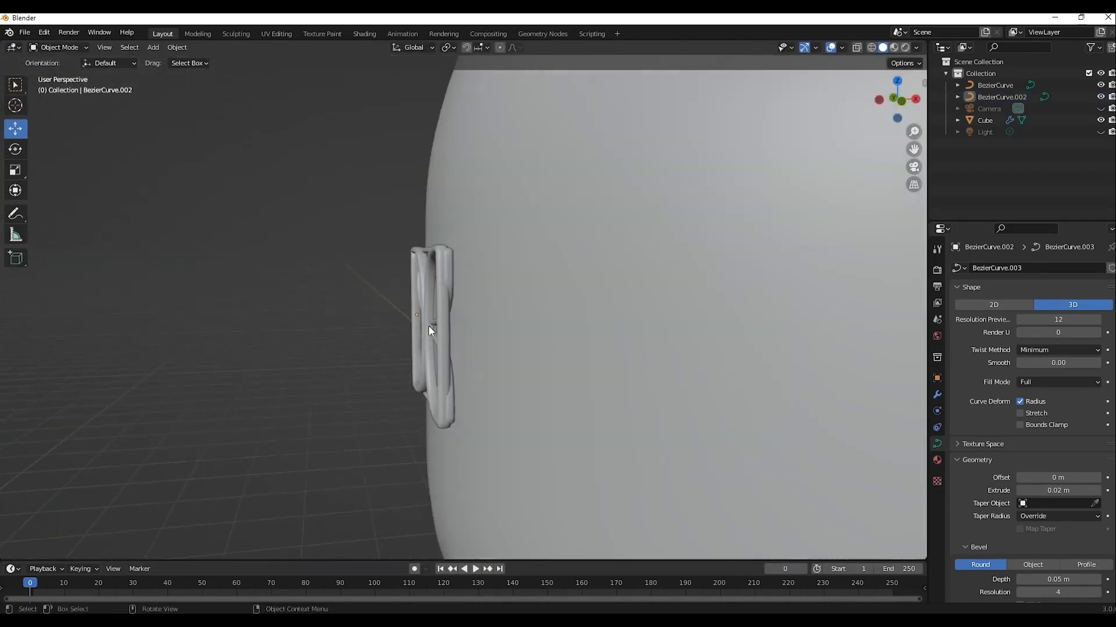
Step: Nudge the lowered motif slightly along X and Y to bring it closer to the heel
scroll(428, 325, "up", 1)
left_click(428, 328)
left_click_drag(455, 317, 458, 316)
left_click(232, 372)
middle_click_drag(232, 372, 270, 378)
left_click(478, 337)
left_click_drag(452, 311, 450, 310)
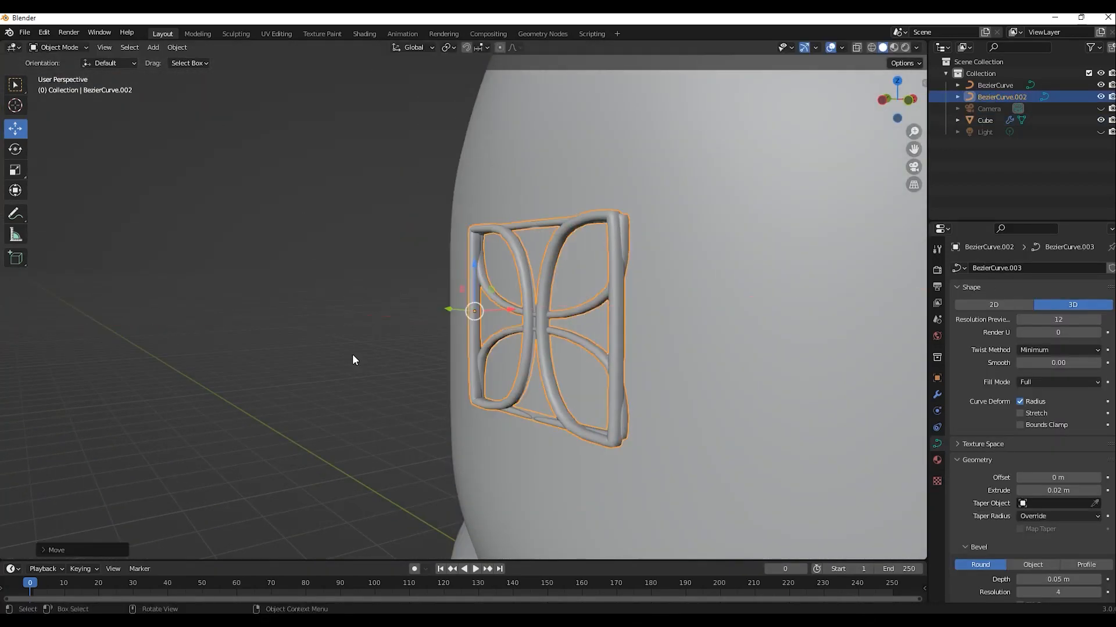
Step: Rotate the motif slightly so it follows the curvature of the heel
middle_click_drag(353, 360, 517, 324)
key("shift+space")
key("r")
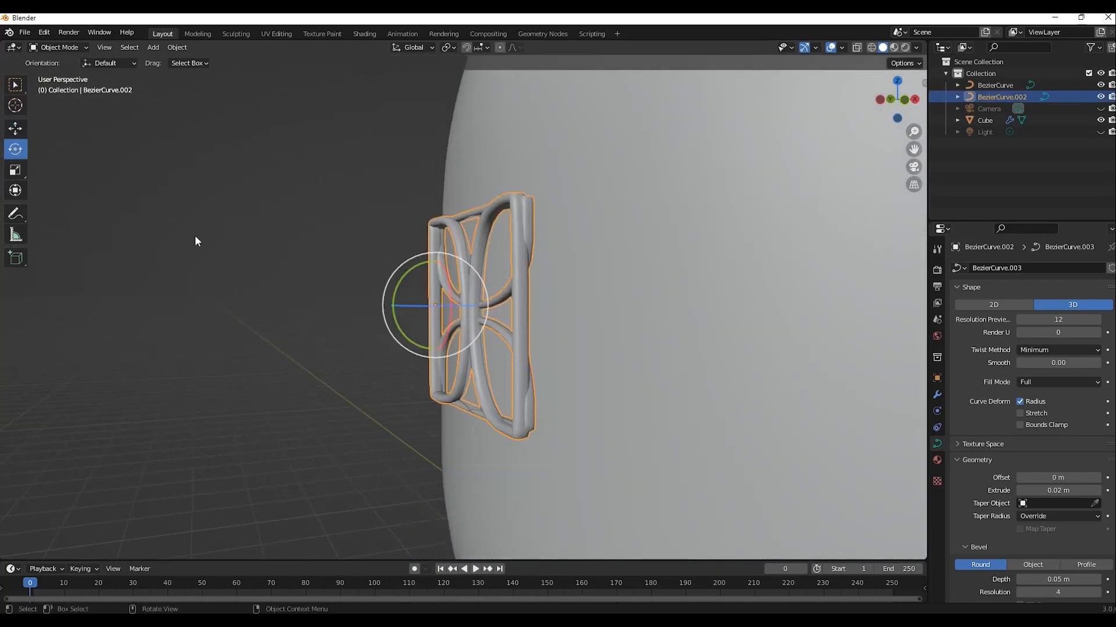
middle_click_drag(195, 237, 244, 145)
left_click_drag(550, 410, 553, 414)
left_click(89, 302)
Step: Shift the rotated motif a touch along X and inspect it on the whole shoe
middle_click_drag(89, 302, 145, 383)
left_click(419, 228)
left_click(16, 128)
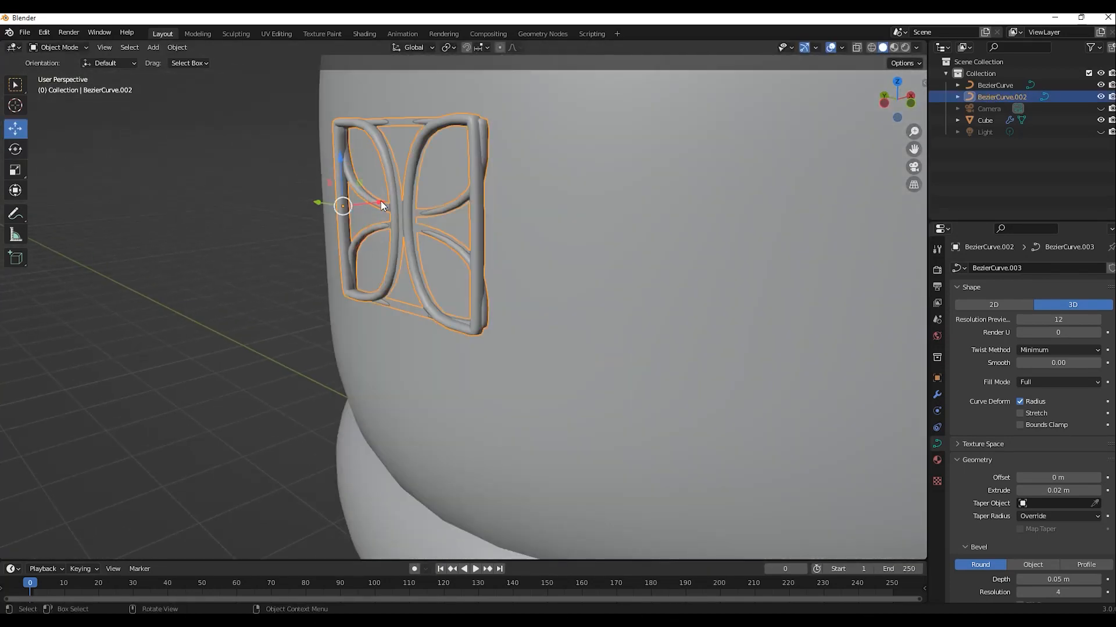
left_click_drag(380, 205, 383, 205)
left_click(244, 273)
scroll(244, 273, "down", 8)
middle_click_drag(226, 273, 334, 297)
Step: Rename the heel motif object as Dal behinde
left_click(993, 97)
right_click(993, 97)
left_click(993, 97)
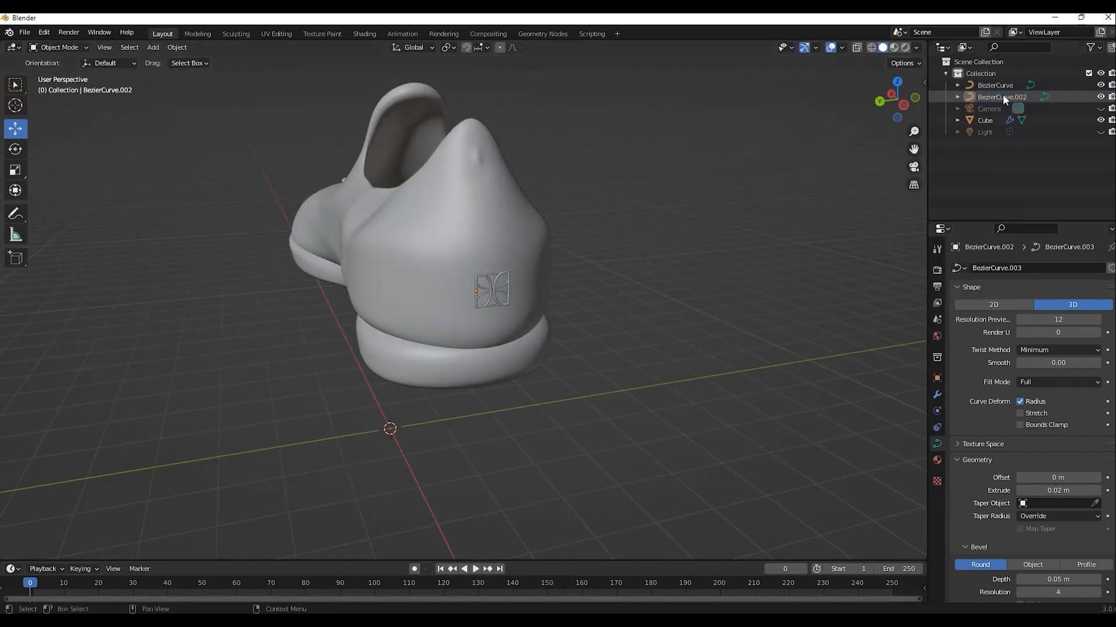
double_click(1003, 97)
type("Dal behinde")
key("Return")
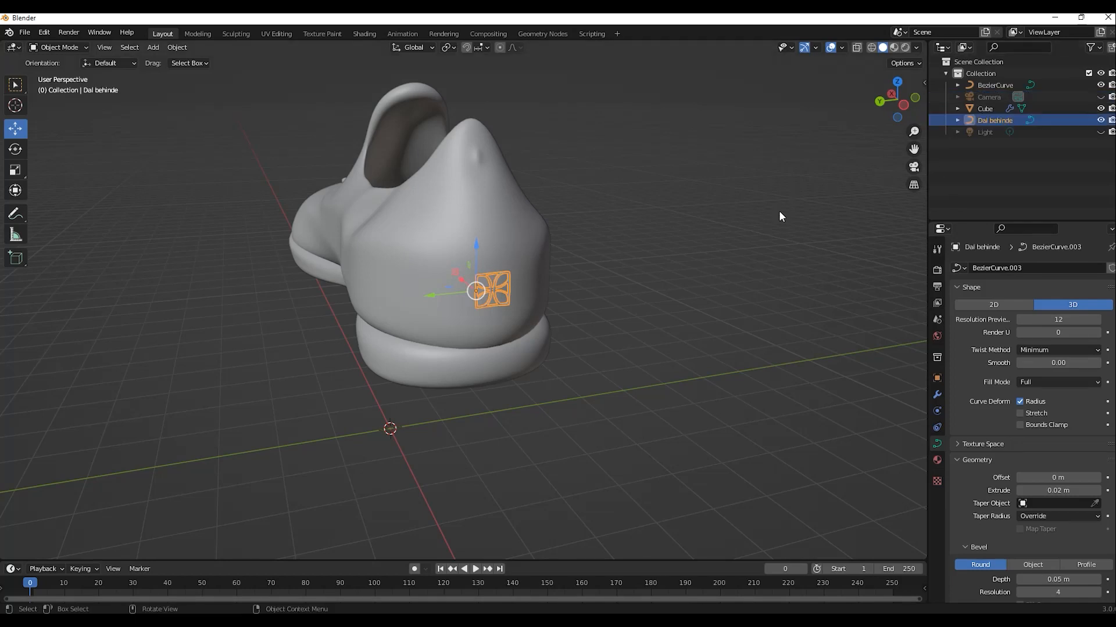
Step: Rename the heel motif object as Dal logo back and the seam curve on the upper as Khat Dal
middle_click_drag(779, 210, 561, 310)
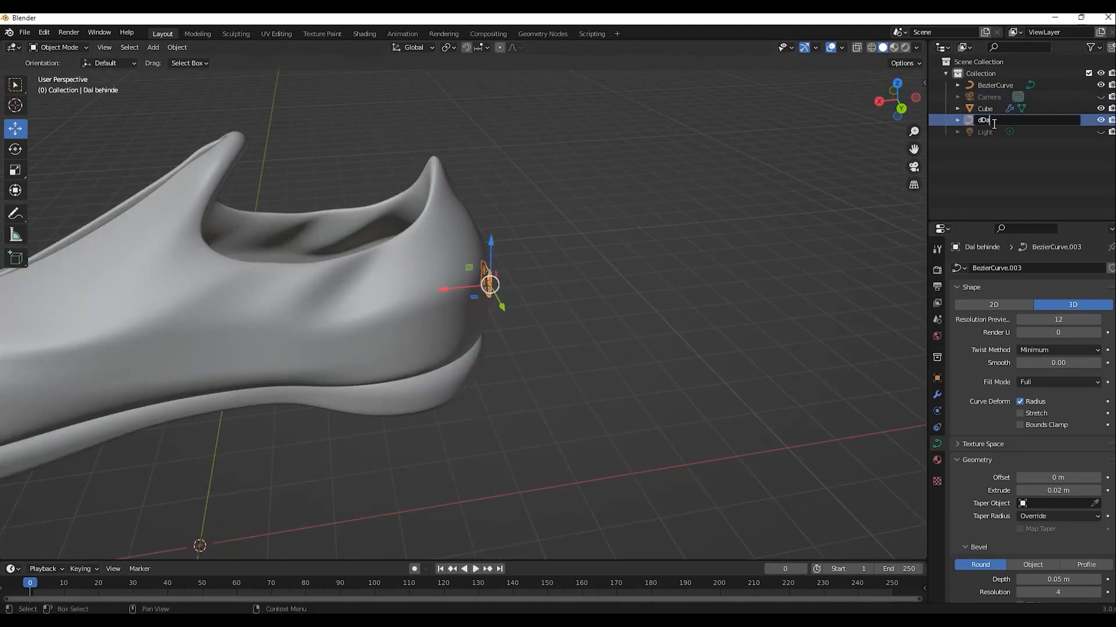
middle_click_drag(447, 332, 512, 278)
left_click(512, 278)
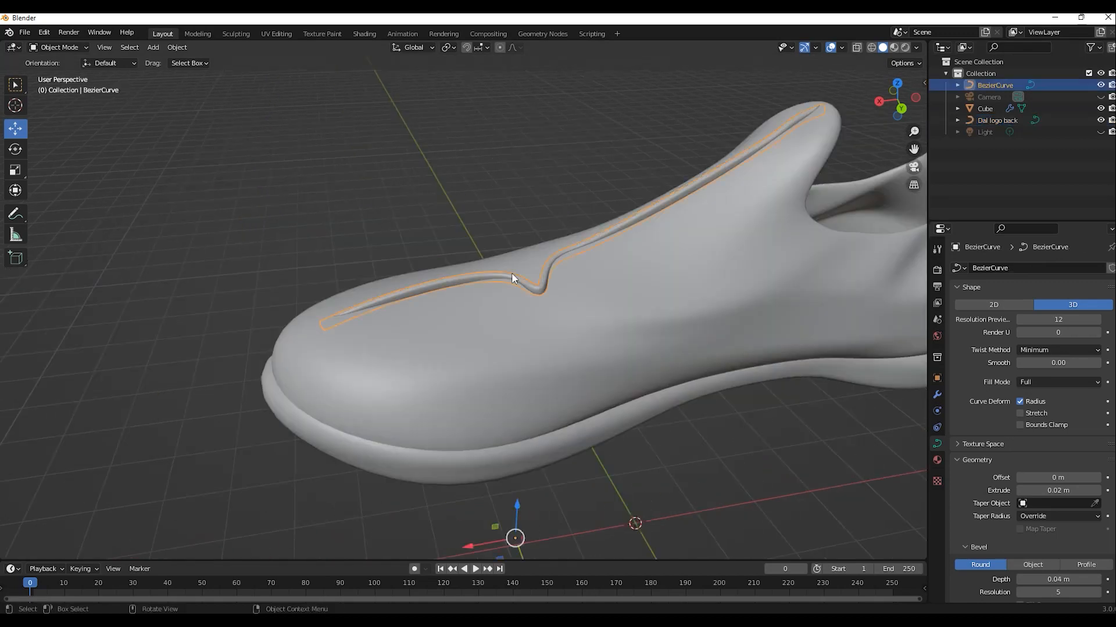
Step: Rename the shoe mesh object as Shoe
left_click(985, 98)
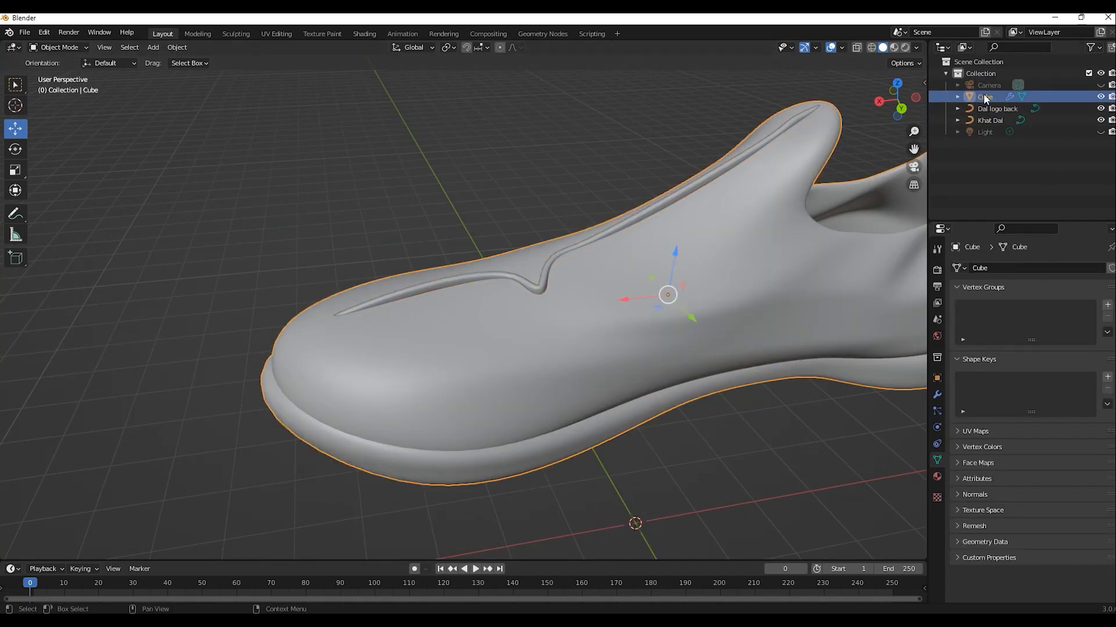
type("Shoe")
key("Return")
scroll(760, 396, "down", 5)
middle_click_drag(849, 377, 671, 306)
Step: Try adding a second Mirror modifier to the shoe and moving the selected objects along Y
key("a")
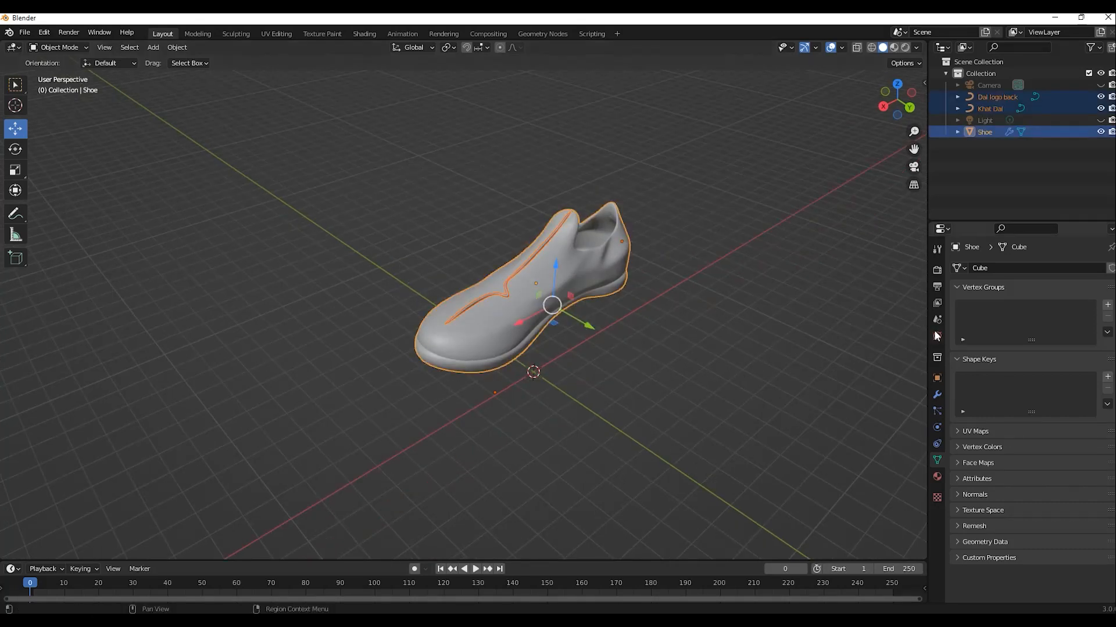
left_click(936, 395)
left_click(967, 268)
left_click(878, 404)
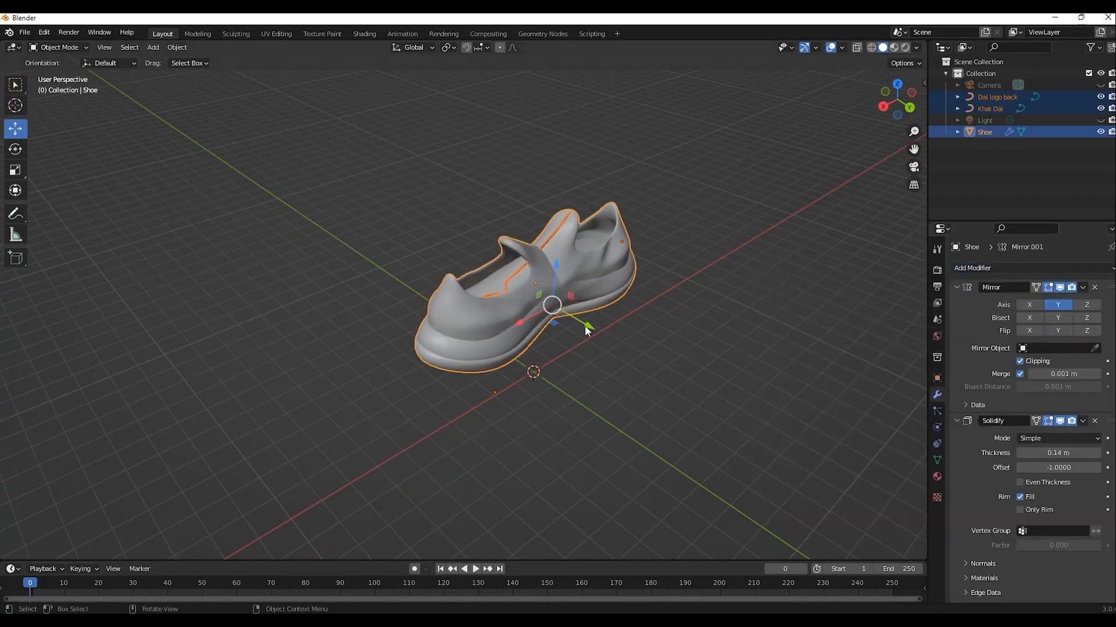
left_click_drag(586, 327, 614, 342)
key("ctrl+z")
key("ctrl+z")
Step: Try the X axis and bisect options of the shoe's existing Mirror modifier, and try removing that modifier
left_click(1025, 307)
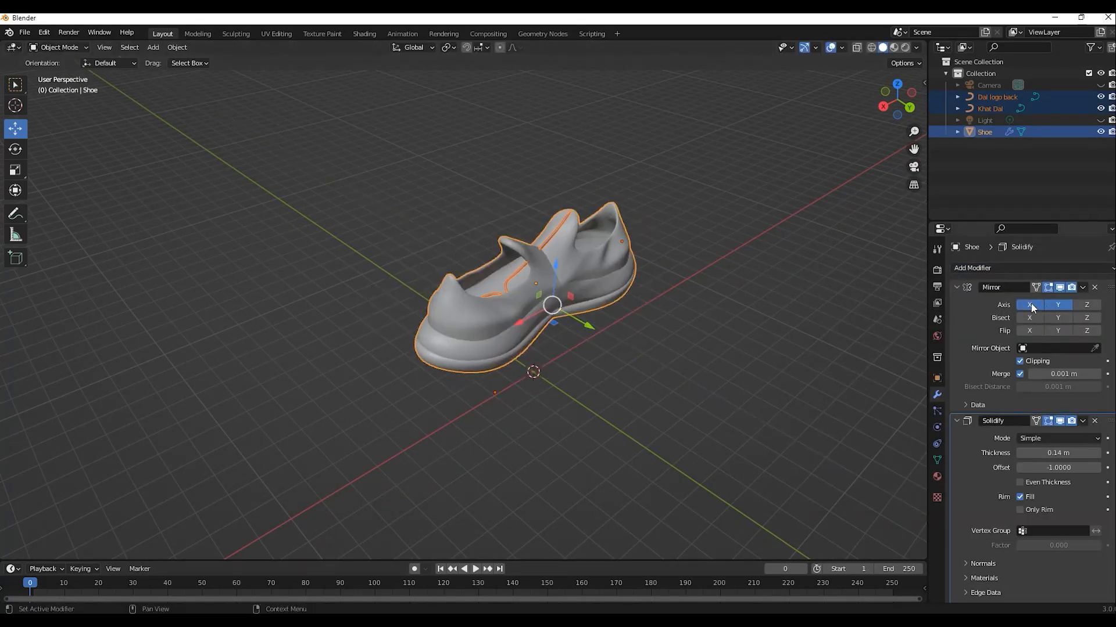
left_click(1031, 304)
left_click(1031, 317)
left_click(1050, 317)
left_click(1034, 317)
left_click(1050, 317)
left_click(1031, 305)
key("ctrl+z")
key("ctrl+z")
key("ctrl+z")
key("ctrl+z")
left_click(1092, 289)
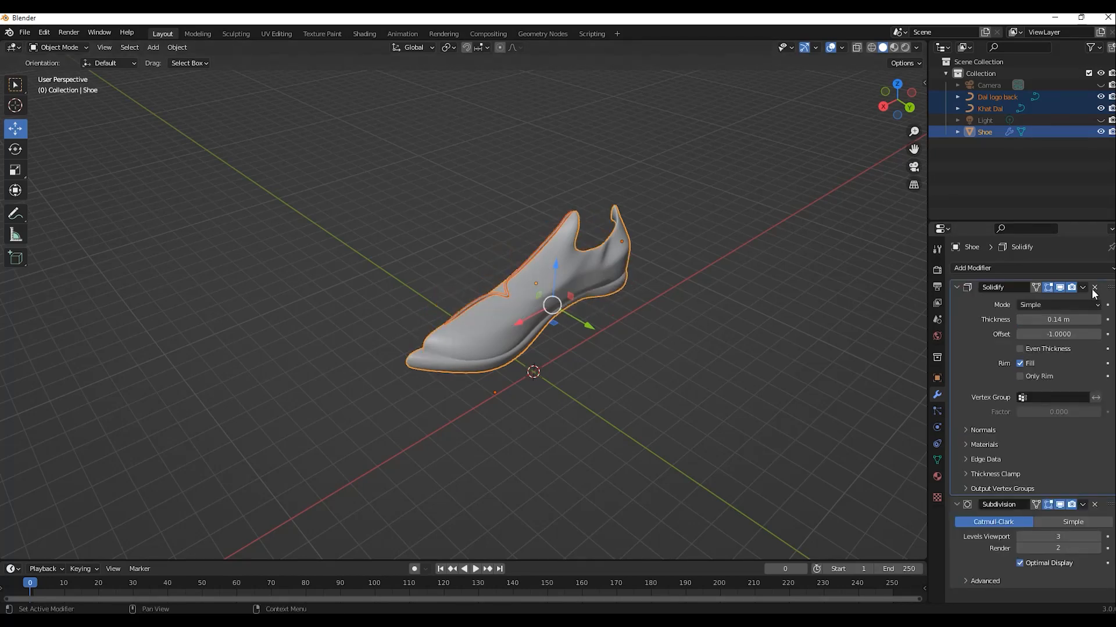
key("ctrl+z")
Step: Copy and paste the shoe with its seam and heel logo, and move the copy along Y beside the original
left_click(702, 383)
left_click_drag(379, 393, 653, 247)
key("ctrl+c")
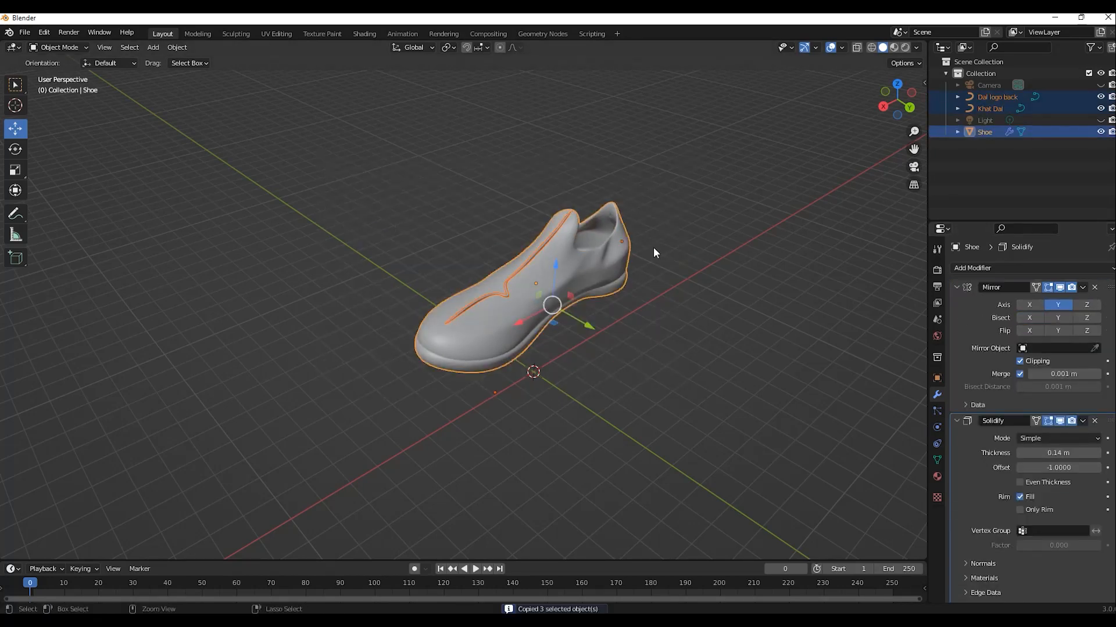
key("ctrl+v")
left_click_drag(586, 326, 520, 289)
middle_click_drag(614, 323, 685, 324)
middle_click_drag(364, 250, 459, 279, "shift")
Step: Mirror the copied shoe and its curves to form the opposite foot of the pair
right_click(460, 284)
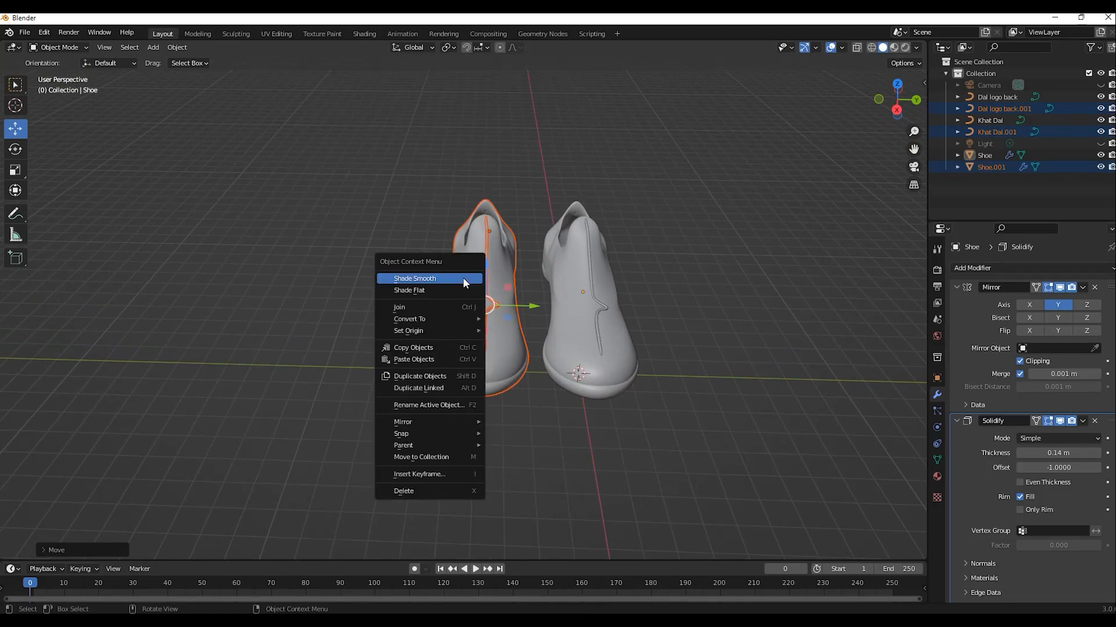
mouse_move(423, 420)
left_click(528, 438)
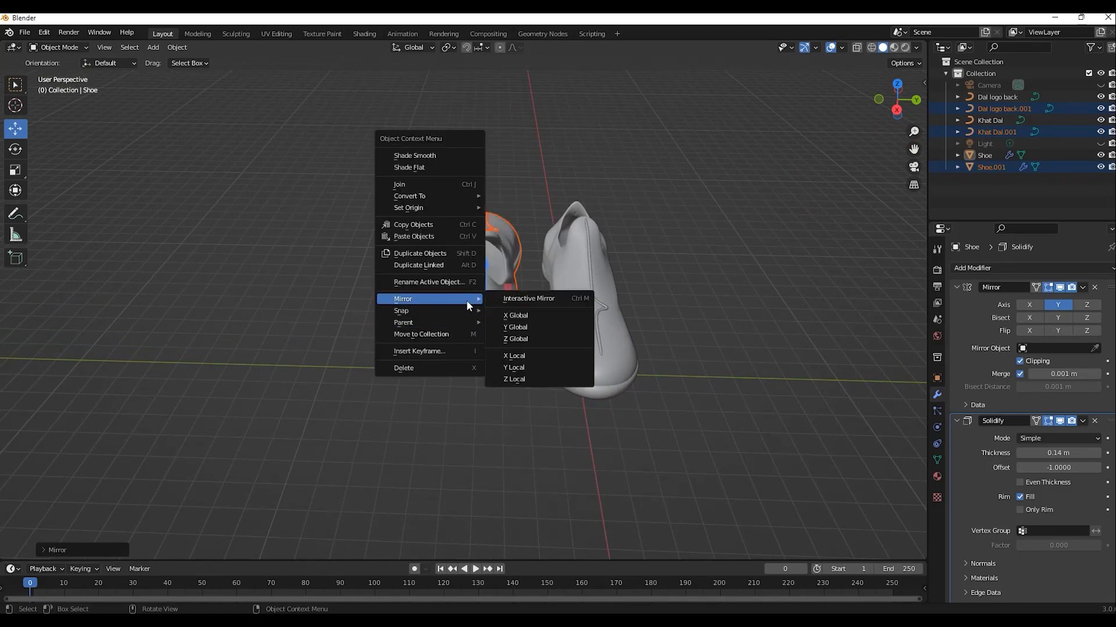
middle_click_drag(536, 330, 623, 400)
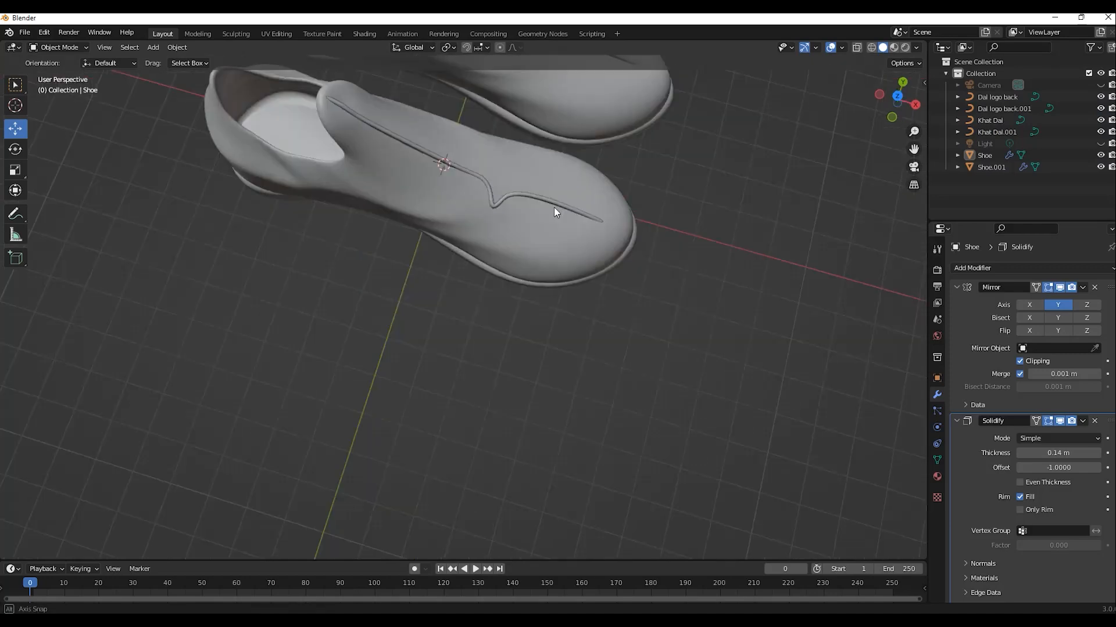
middle_click_drag(553, 207, 538, 385, "shift")
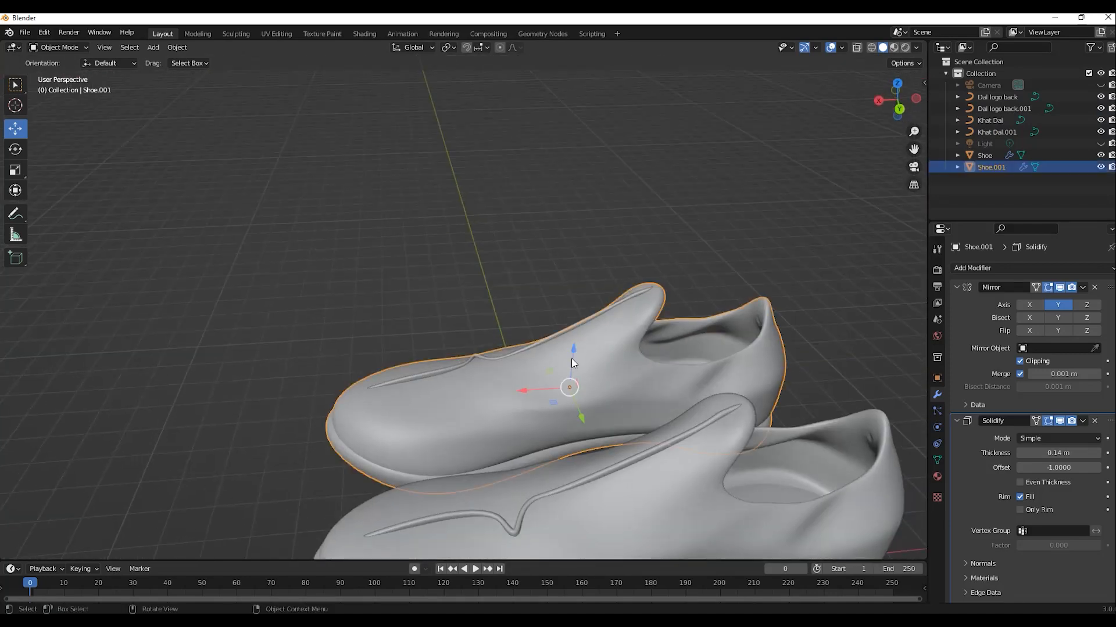
Step: Try tilting the copied shoe in the back view, raising it along Z and shifting it along X
middle_click_drag(570, 358, 557, 323)
key("ctrl+KP_1")
left_click(15, 156)
left_click_drag(562, 289, 548, 284)
left_click(15, 129)
left_click_drag(544, 280, 545, 227)
left_click(16, 150)
left_click(15, 129)
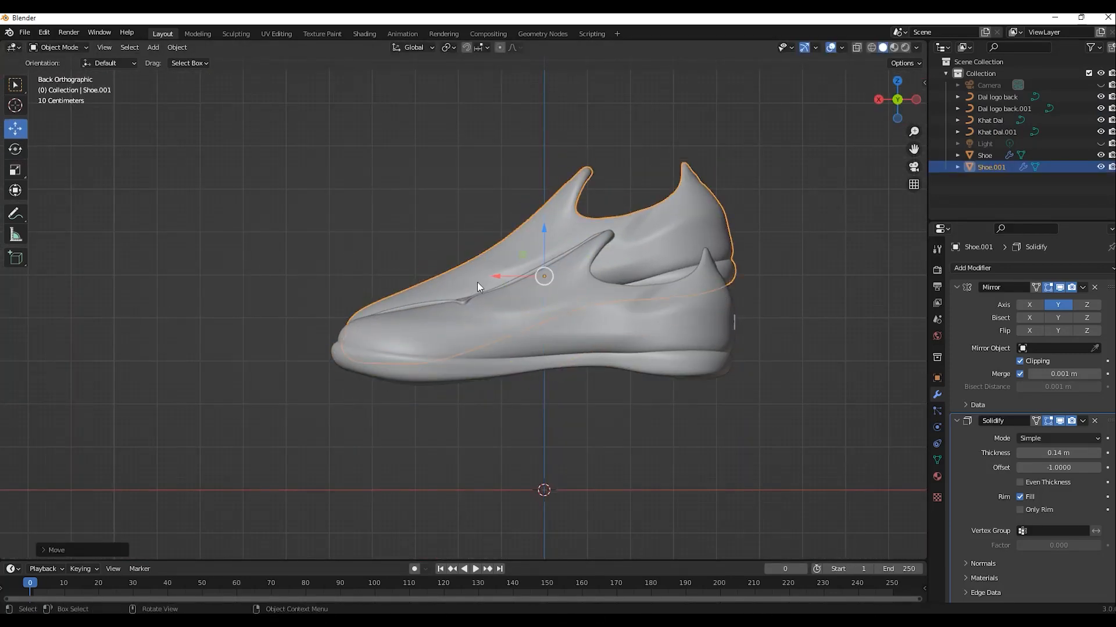
left_click_drag(493, 276, 485, 277)
left_click(451, 453)
middle_click_drag(452, 418, 494, 454)
key("ctrl+z")
key("ctrl+z")
key("ctrl+z")
key("ctrl+z")
key("ctrl+z")
key("ctrl+z")
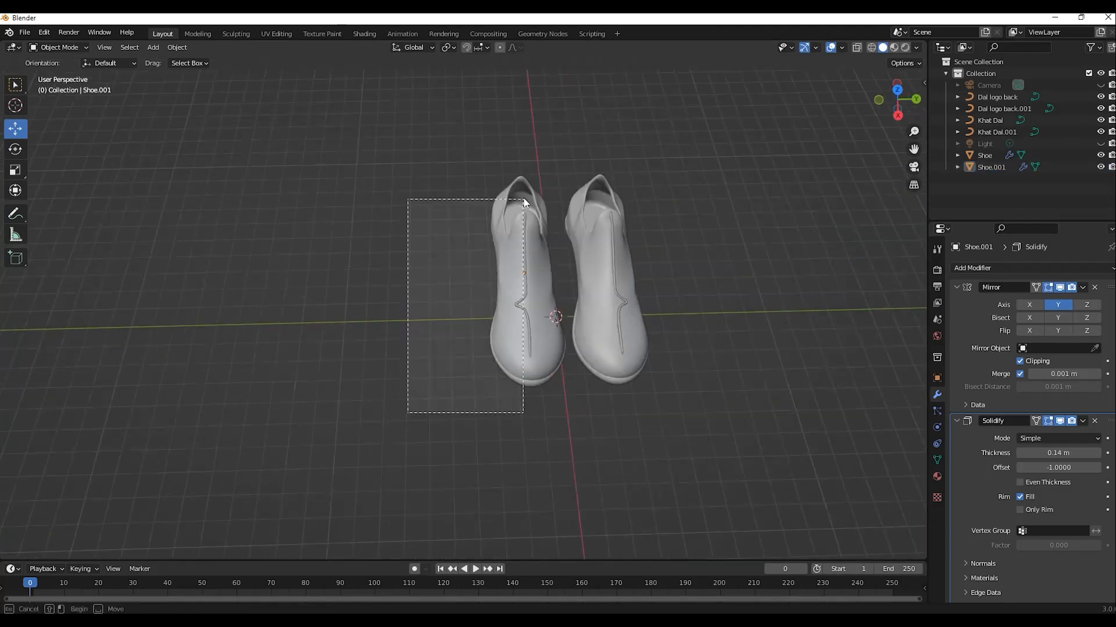
Step: Create a new collection, move the copied shoe with its seam and heel logo into it, and rename it Shoe2
right_click(996, 165)
left_click(947, 280)
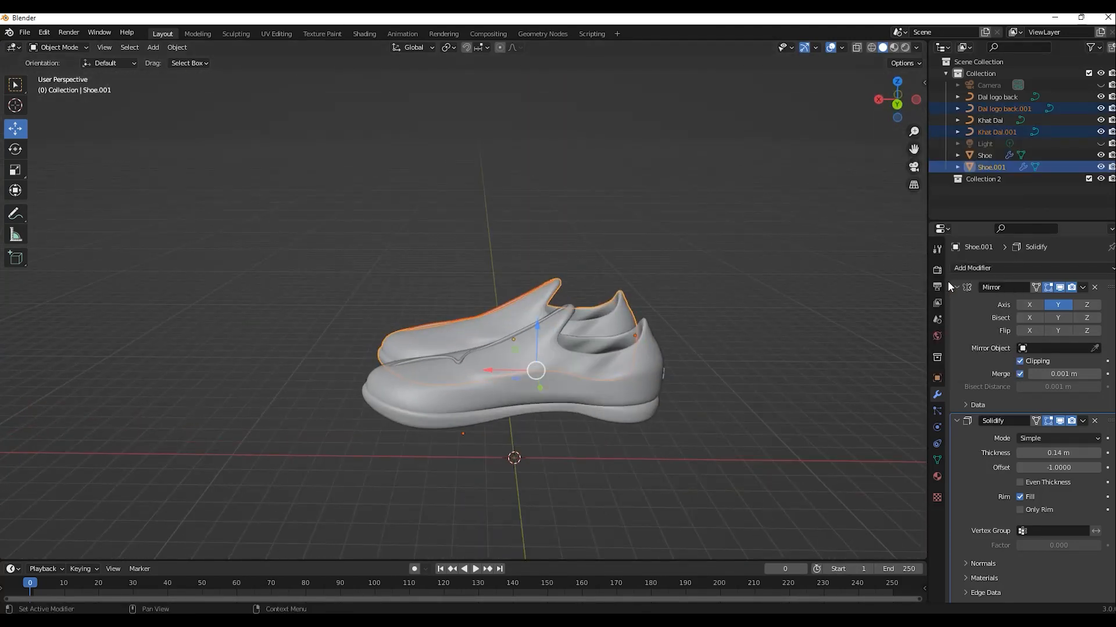
left_click_drag(990, 166, 988, 181)
double_click(982, 143)
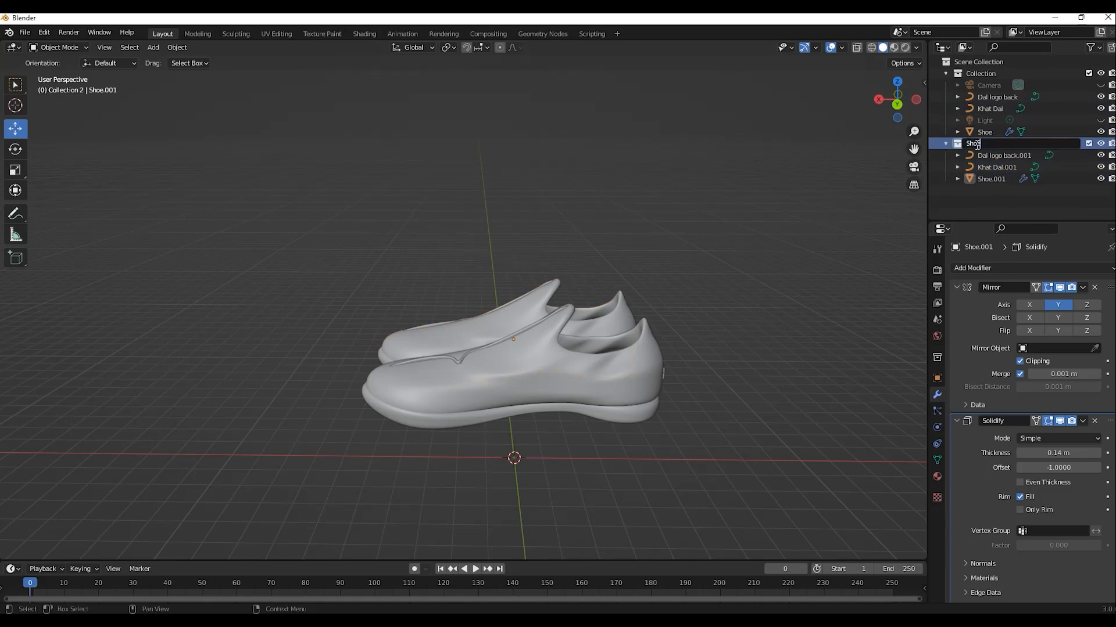
Step: Delete the camera and light, and rename the original shoe's collection to shoe1
left_click(982, 74)
left_click(990, 85)
left_click(984, 121, "ctrl")
key("Delete")
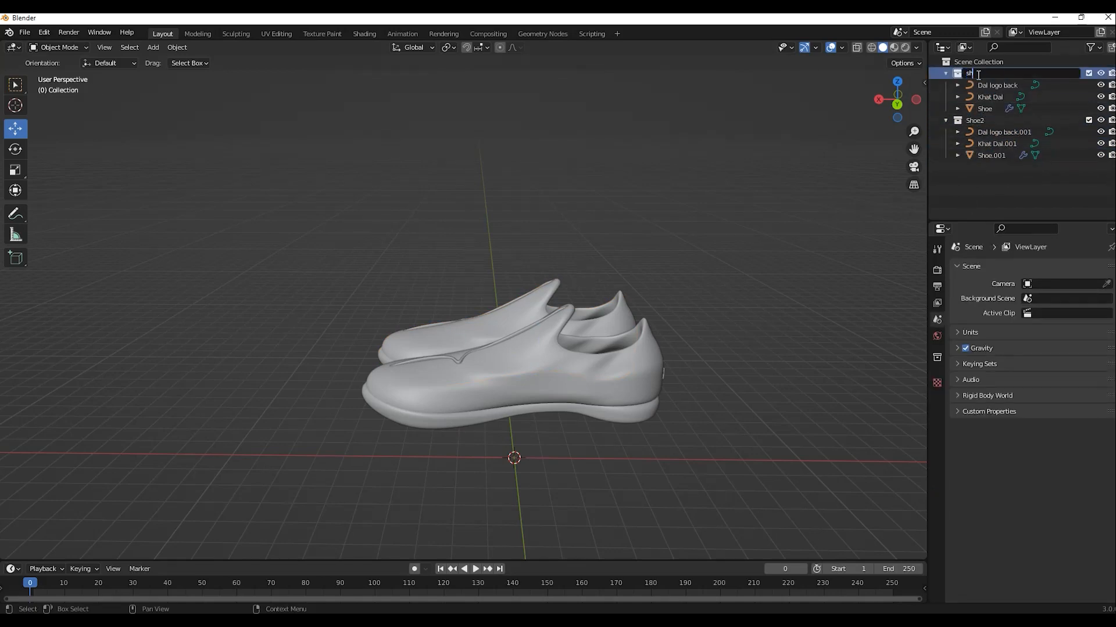
type("shoe1")
key("Return")
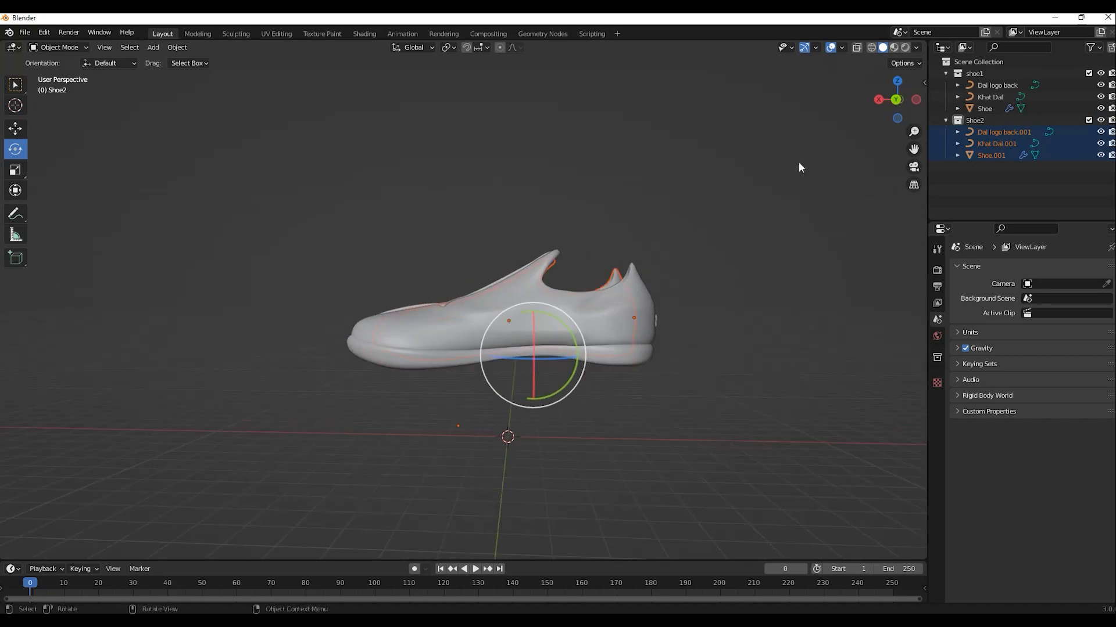
Step: Tilt the copied shoe with its curves toe-down in the back view beside the original
key("ctrl+KP_1")
left_click_drag(581, 328, 581, 294)
left_click(15, 129)
left_click(15, 149)
left_click(15, 129)
left_click(284, 302)
middle_click_drag(285, 302, 471, 333)
Step: Rotate the copied shoe again in the back view, with its heel raised above the original shoe's heel
left_click(12, 149)
left_click(897, 103)
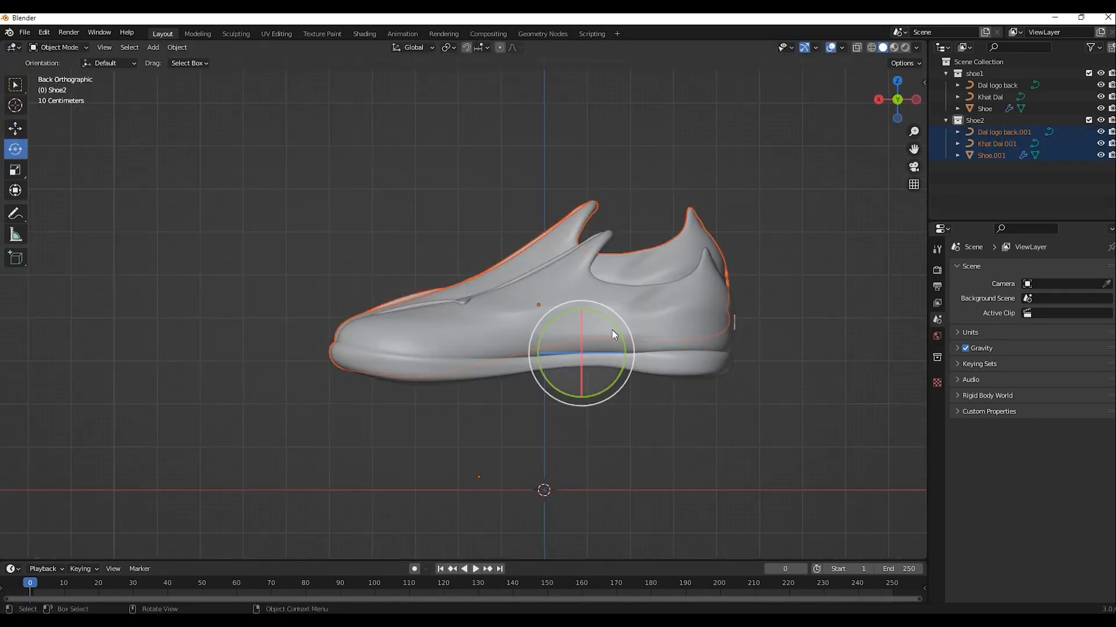
left_click_drag(612, 330, 580, 261)
left_click(16, 129)
left_click(297, 231)
middle_click_drag(296, 231, 548, 336)
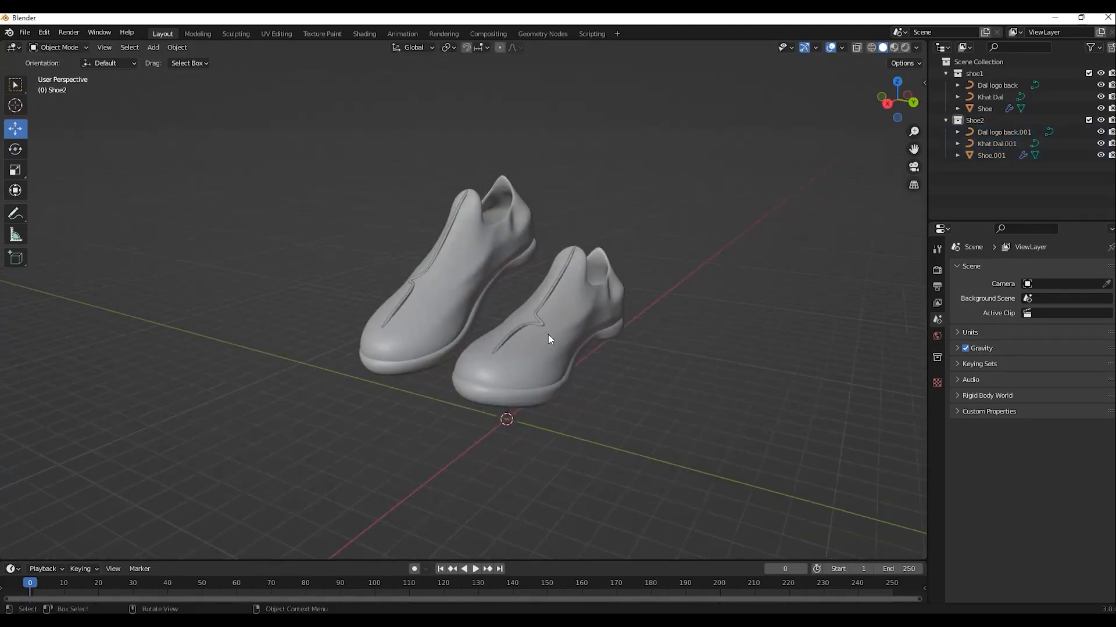
left_click_drag(294, 431, 667, 175)
left_click(540, 374)
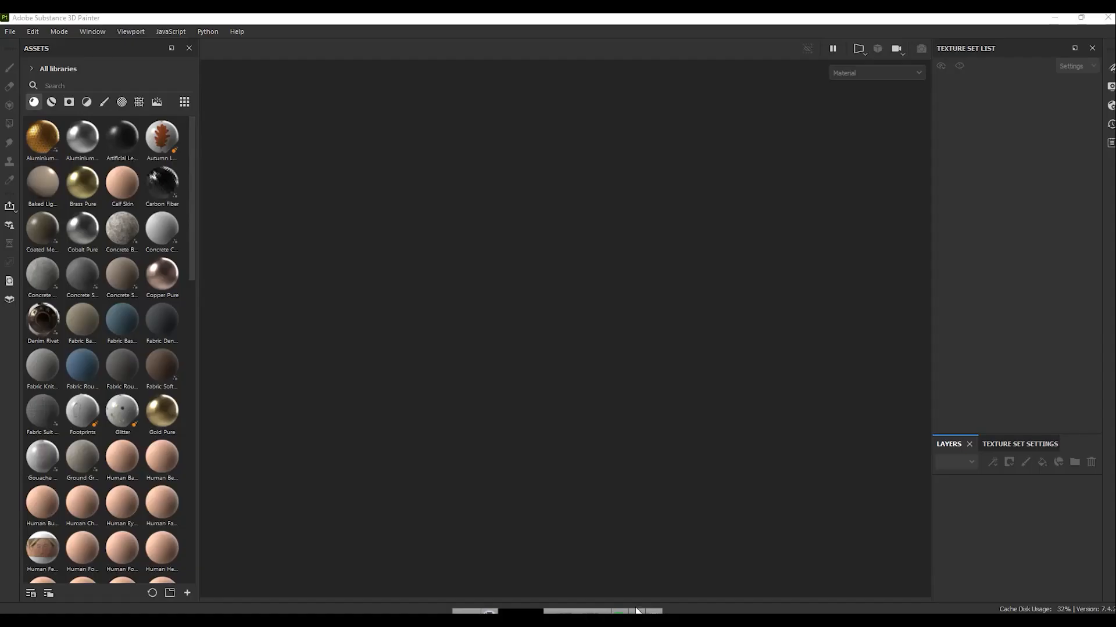
Step: Switch to Substance 3D Painter and create a new project from the Dorsa Shoes mesh file
key("ctrl+n")
left_click(668, 189)
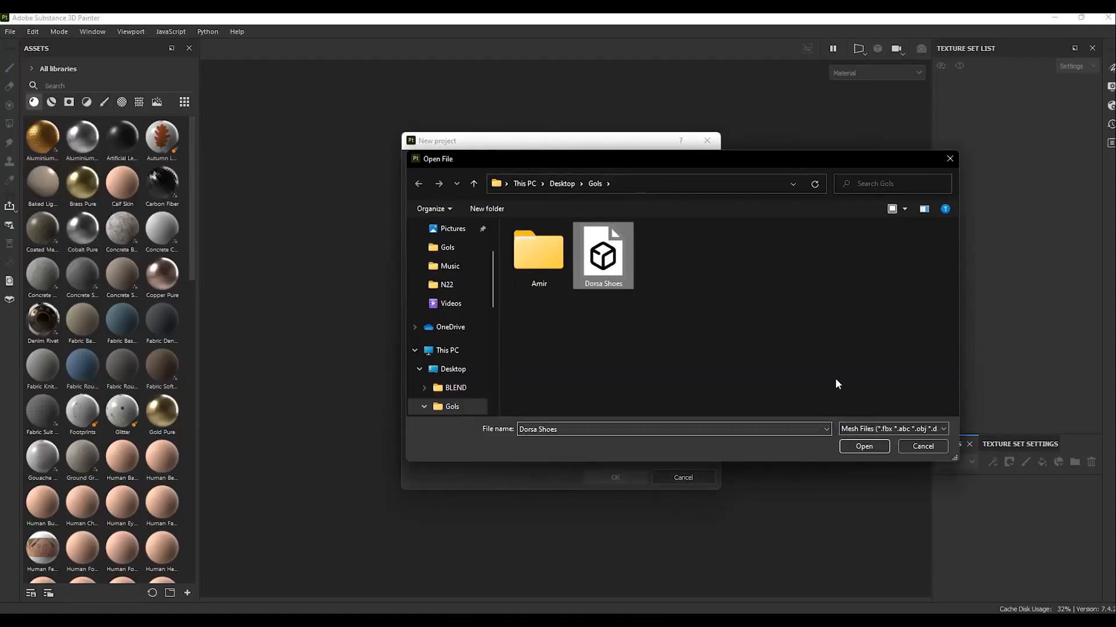
left_click(864, 446)
left_click(615, 477)
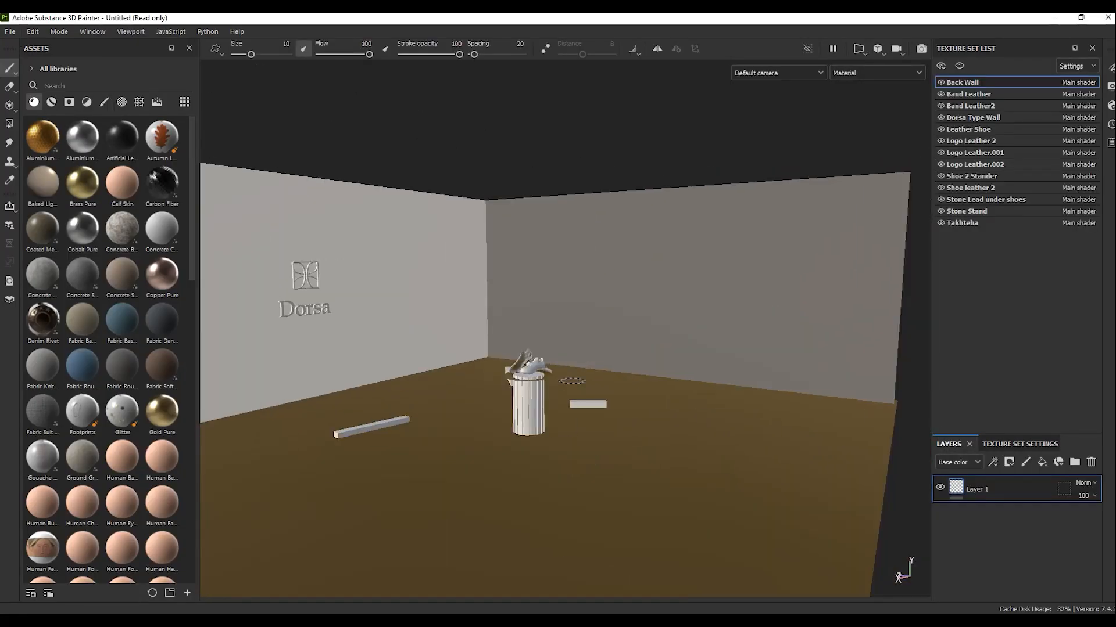
Step: Find the wood materials and apply Wood Rough to the round slab under the shoes and to the floor planks
scroll(572, 382, "up", 5)
left_click(145, 86)
type("wood")
left_click_drag(83, 140, 671, 379)
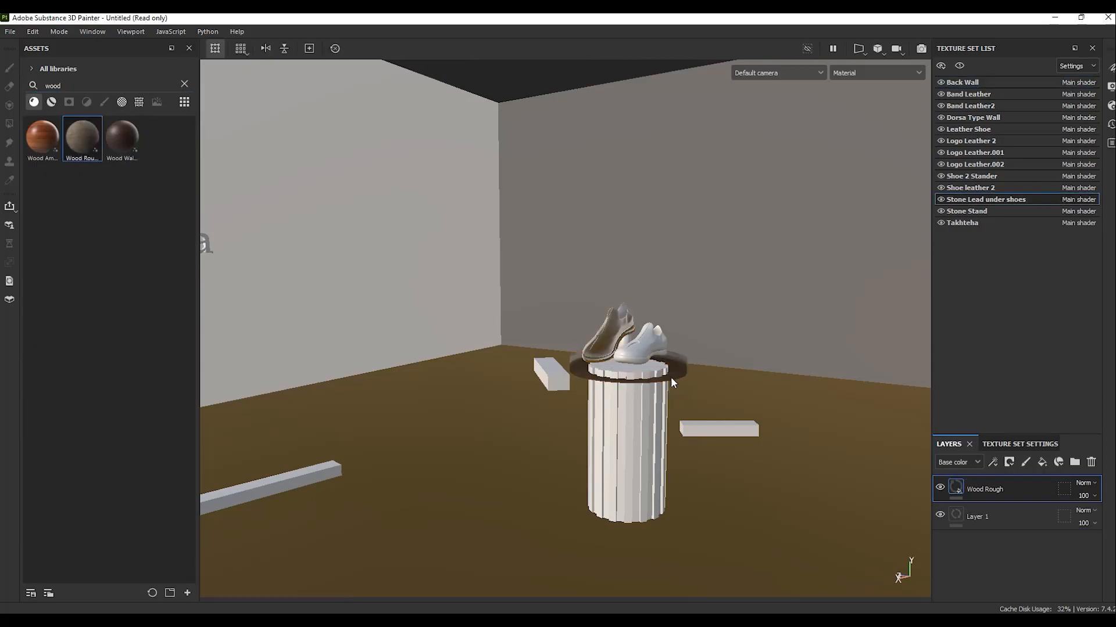
scroll(672, 381, "up", 5)
scroll(571, 322, "down", 1)
left_click_drag(83, 139, 730, 452)
Step: Apply the Wood Walnut material to the block supporting the raised shoe
left_click_drag(668, 401, 291, 371, "alt")
left_click_drag(122, 139, 575, 292)
left_click_drag(401, 459, 552, 371, "alt")
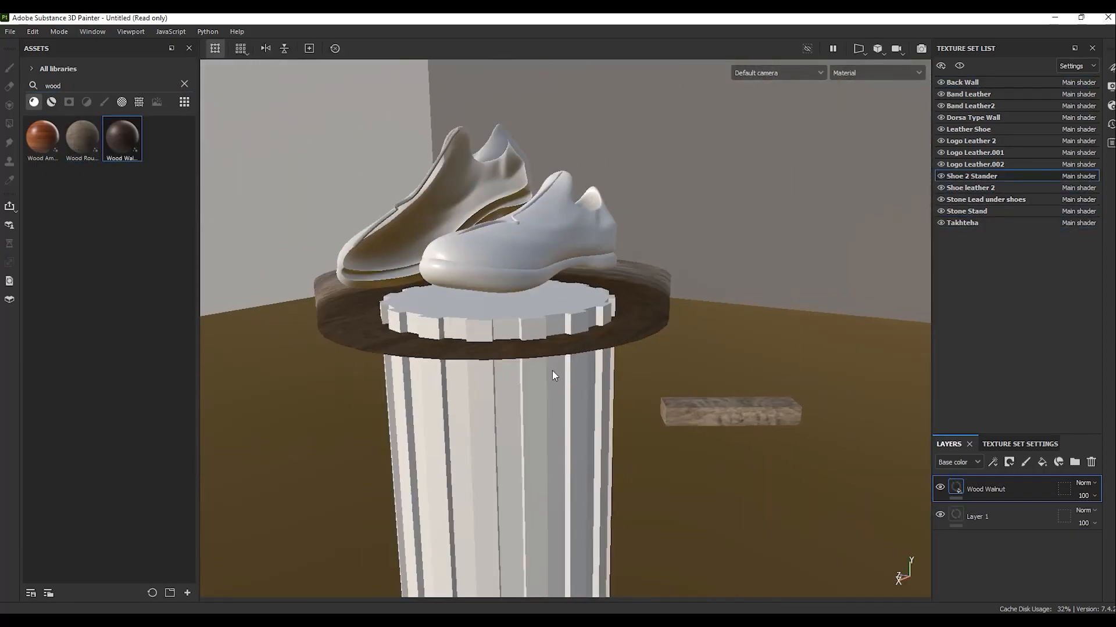
Step: Apply the Coated Metal material to the walls and floor, and Concrete Dusty to the fluted pedestal
left_click(183, 85)
type("coat")
left_click_drag(82, 138, 626, 172)
left_click(181, 85)
type("conc")
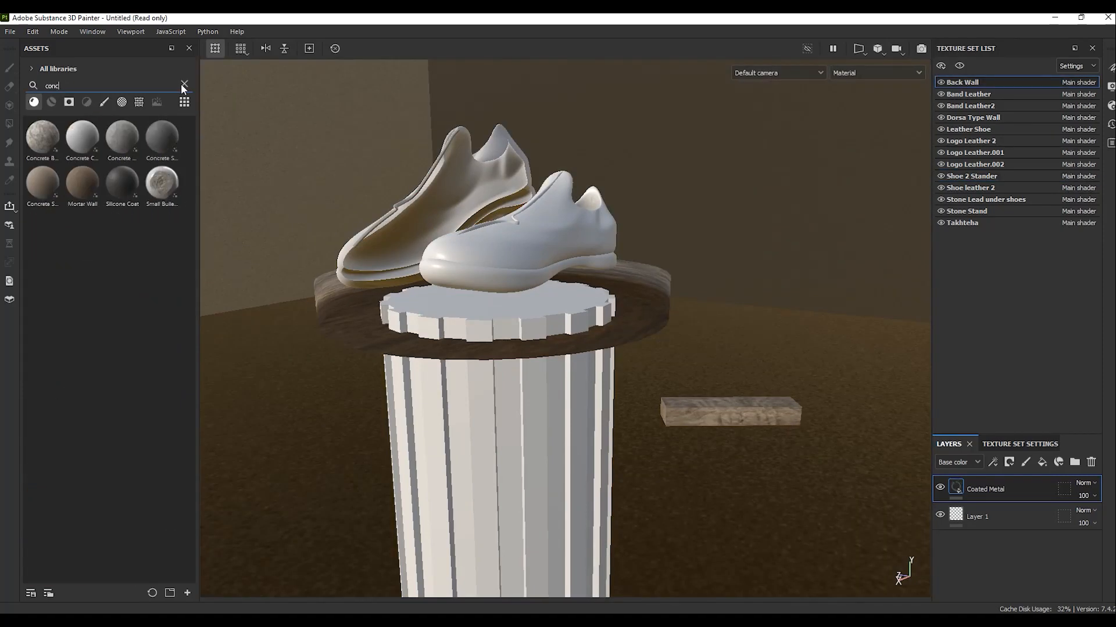
left_click_drag(130, 141, 437, 453)
Step: Apply Artificial Leather to the shoes and the brown leather material to their seam bands
left_click(182, 85)
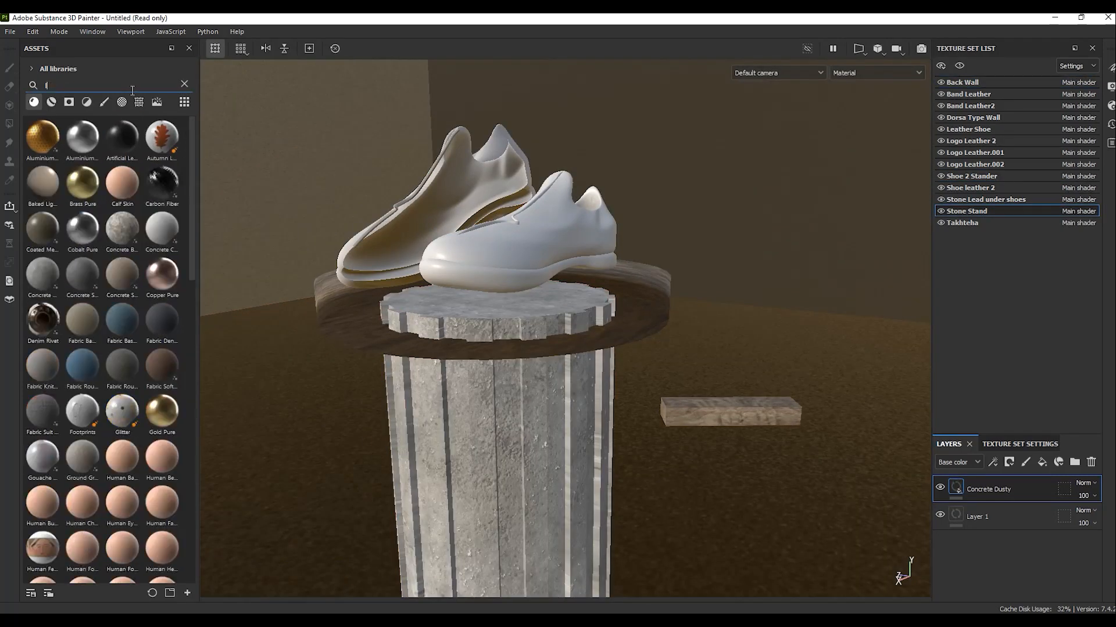
type("leath")
left_click_drag(33, 136, 372, 279)
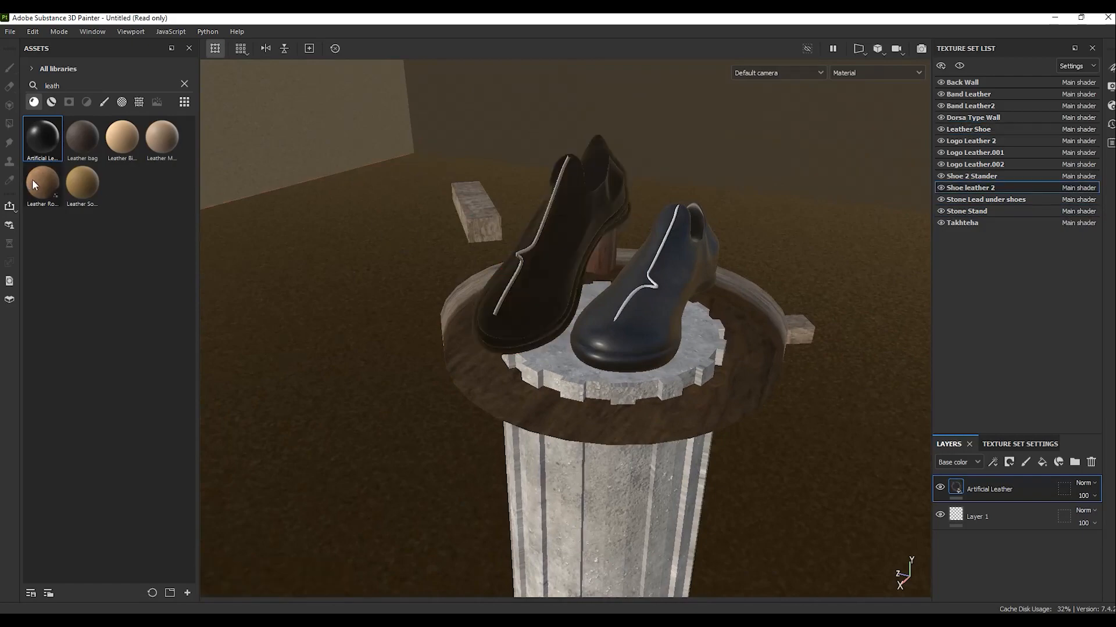
left_click_drag(34, 185, 648, 311)
Step: Clear the material search and apply Brass Pure to the heel logos of both shoes
left_click(184, 85)
left_click_drag(433, 259, 465, 371, "alt")
left_click_drag(86, 183, 525, 359)
left_click_drag(84, 183, 639, 222)
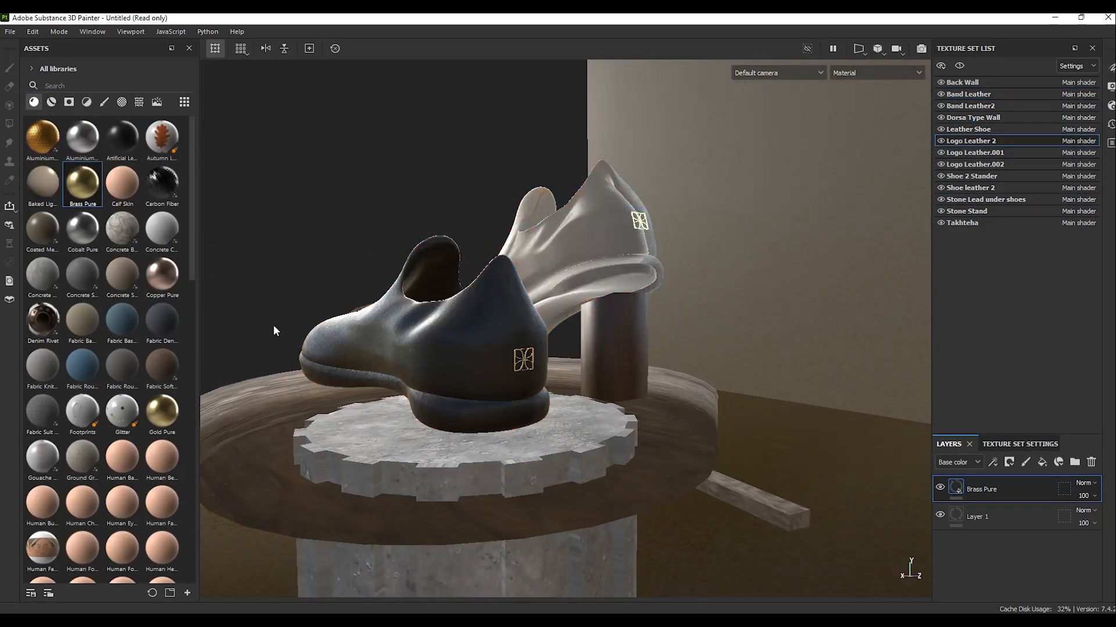
Step: Apply Brass Pure to the wall logo and Silver Pure to the Dorsa lettering below it
left_click_drag(276, 331, 355, 267, "alt")
scroll(355, 268, "down", 5)
middle_click_drag(355, 267, 657, 407, "alt")
left_click_drag(84, 183, 524, 307)
left_click(115, 86)
type("sil")
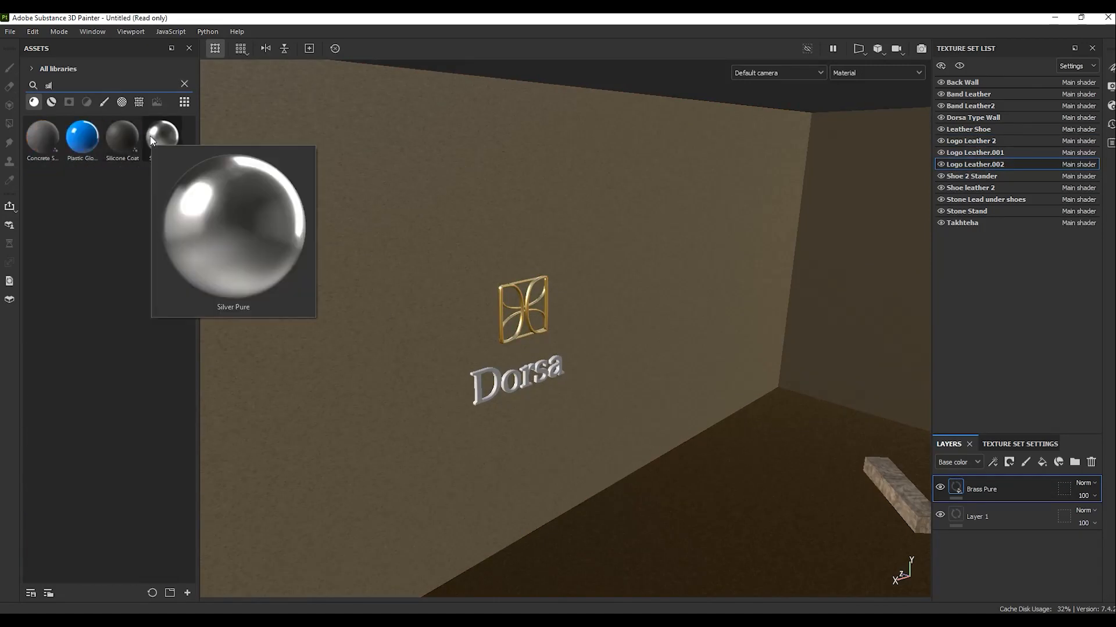
left_click_drag(162, 138, 535, 385)
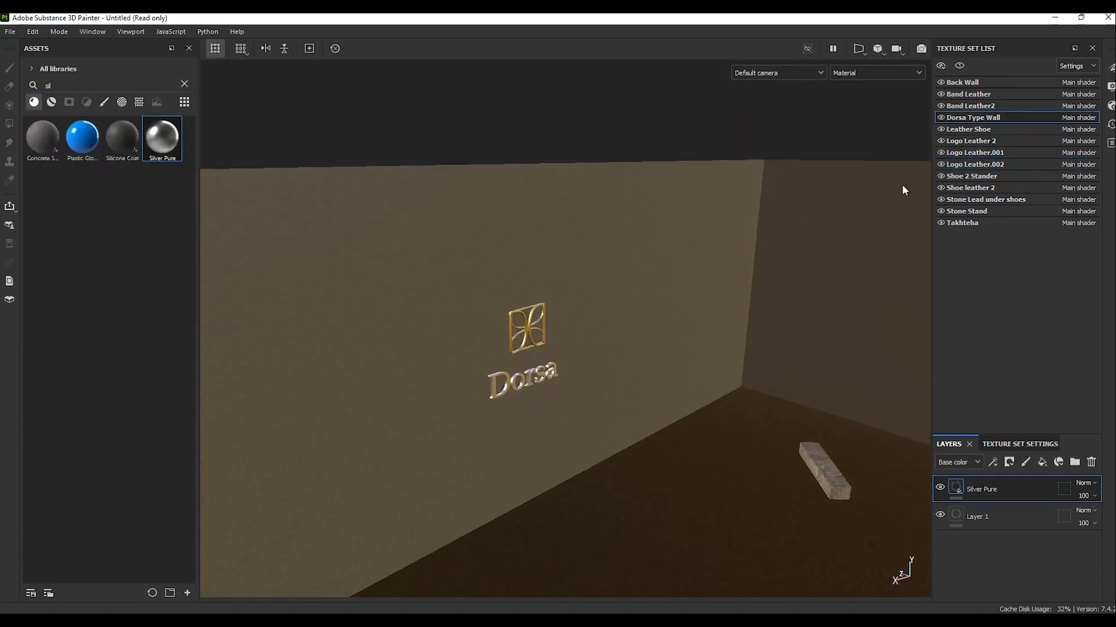
Step: Frame the shoes on the pedestal with the Dorsa wall behind and preview the scene in rendering mode
left_click_drag(894, 200, 752, 358, "alt")
scroll(752, 357, "down", 5)
middle_click_drag(751, 358, 588, 277, "alt")
left_click_drag(588, 278, 516, 241, "alt")
scroll(529, 264, "up", 5)
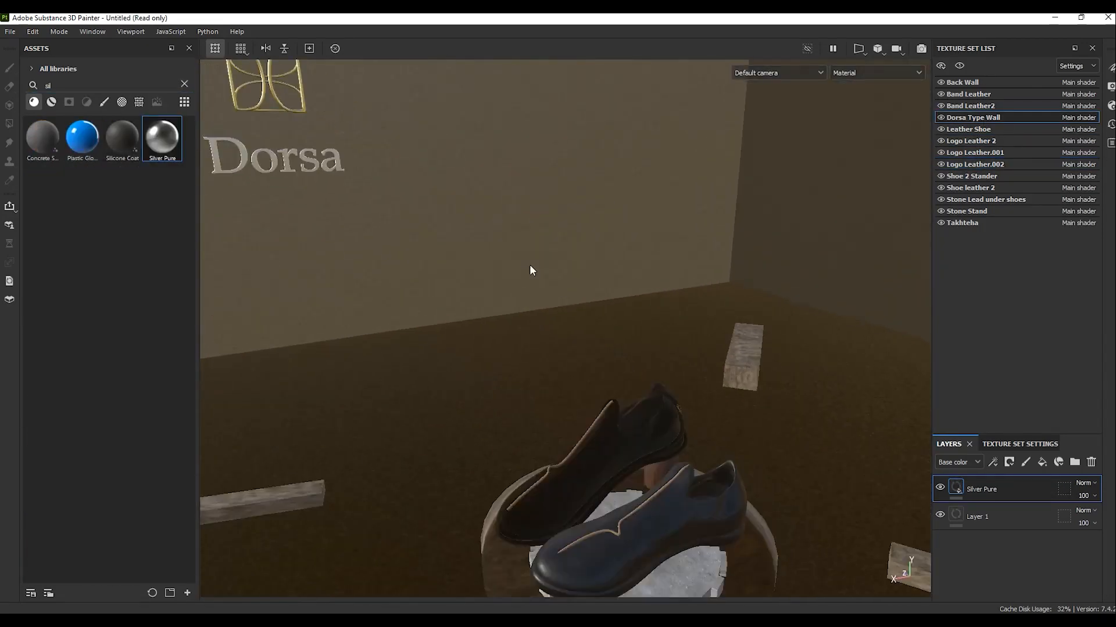
scroll(530, 271, "down", 3)
key("F10")
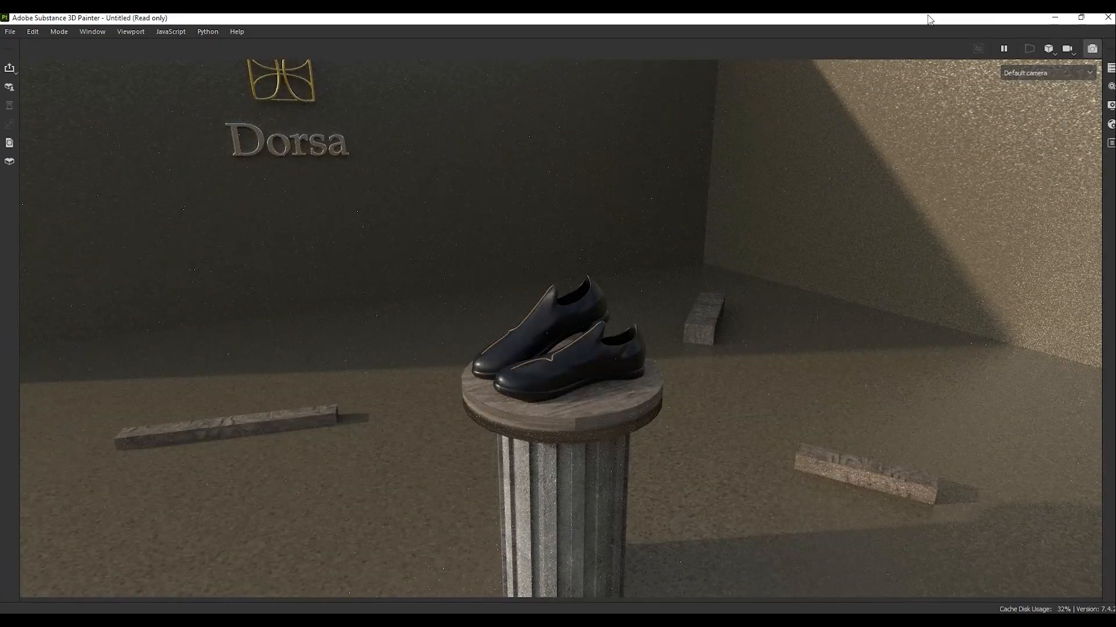
left_click(1093, 50)
Step: Preview the render from a closer, lower side angle on the shoes
mouse_move(618, 346)
left_mouse_down("alt")
mouse_move(637, 304)
mouse_move(654, 308)
left_mouse_up("alt")
scroll(657, 331, "up", 5)
left_click_drag(664, 354, 583, 356, "alt")
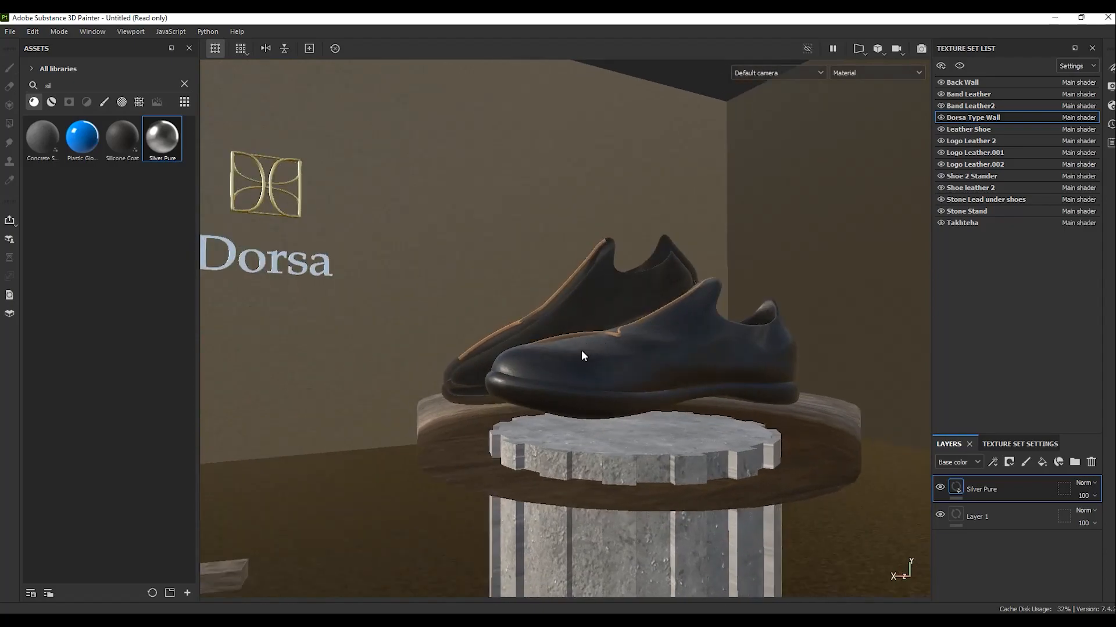
left_click(921, 50)
left_click(1094, 50)
Step: Preview the render from a slightly higher angle, with the pedestal and Dorsa lettering in frame
mouse_move(617, 125)
left_mouse_down("alt")
mouse_move(610, 160)
mouse_move(530, 194)
mouse_move(525, 180)
mouse_move(537, 228)
left_mouse_up("alt")
scroll(537, 228, "up", 4)
scroll(537, 227, "down", 4)
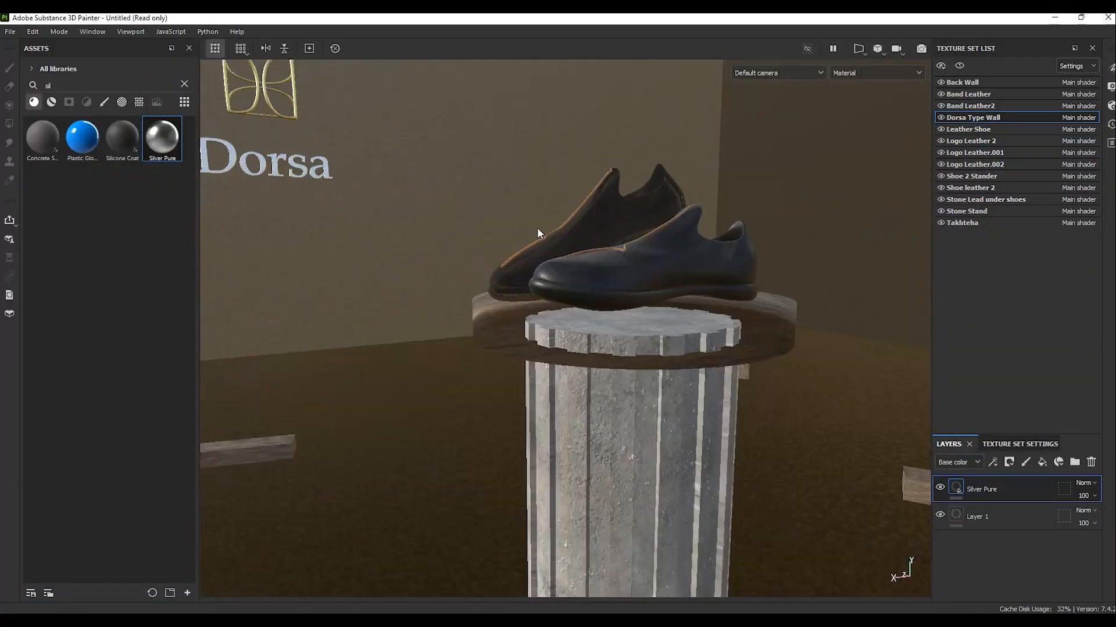
left_click(919, 50)
left_click(1093, 49)
Step: Preview the render of the shoe heels with their brass logos
left_click_drag(687, 283, 408, 266, "alt")
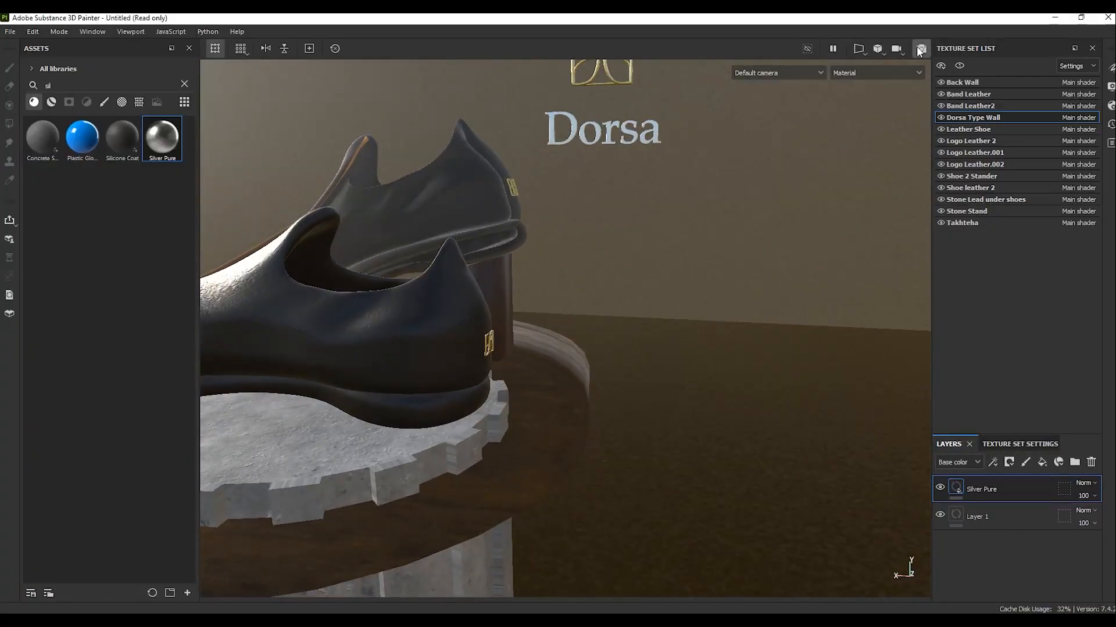
left_click(921, 49)
left_click(1097, 53)
Step: Set the environment map to Studio Automotive Neutral and preview the render under the new lighting
left_click(1111, 86)
left_click(1012, 191)
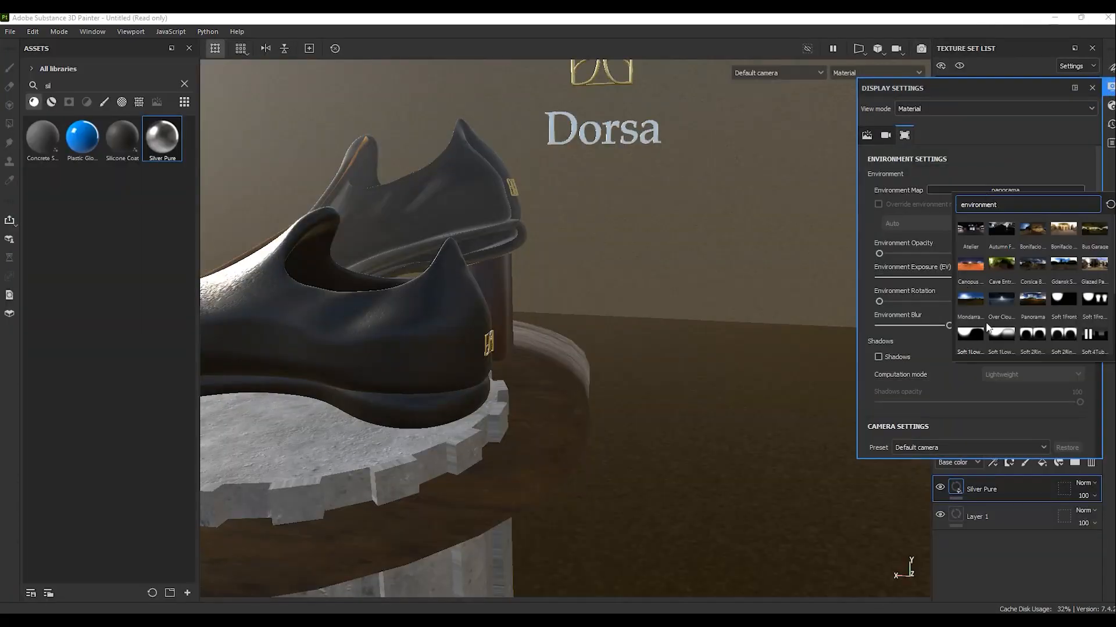
left_click(972, 321)
left_click(920, 50)
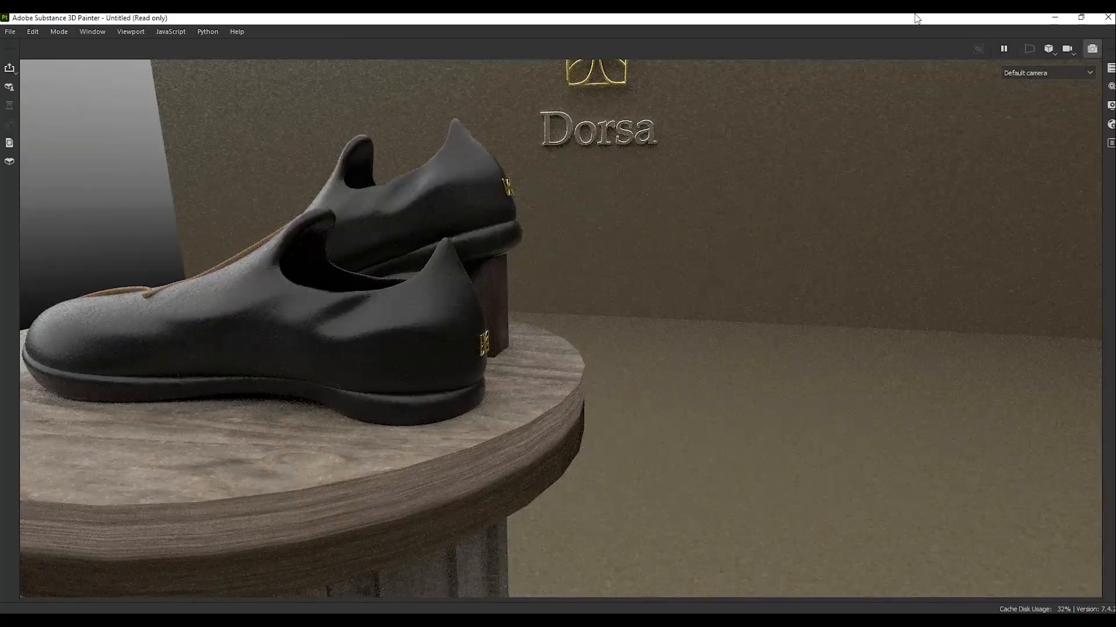
left_click(1092, 49)
Step: Reframe the whole pedestal and planks against the wall corner and preview the render with the studio lighting
key("f")
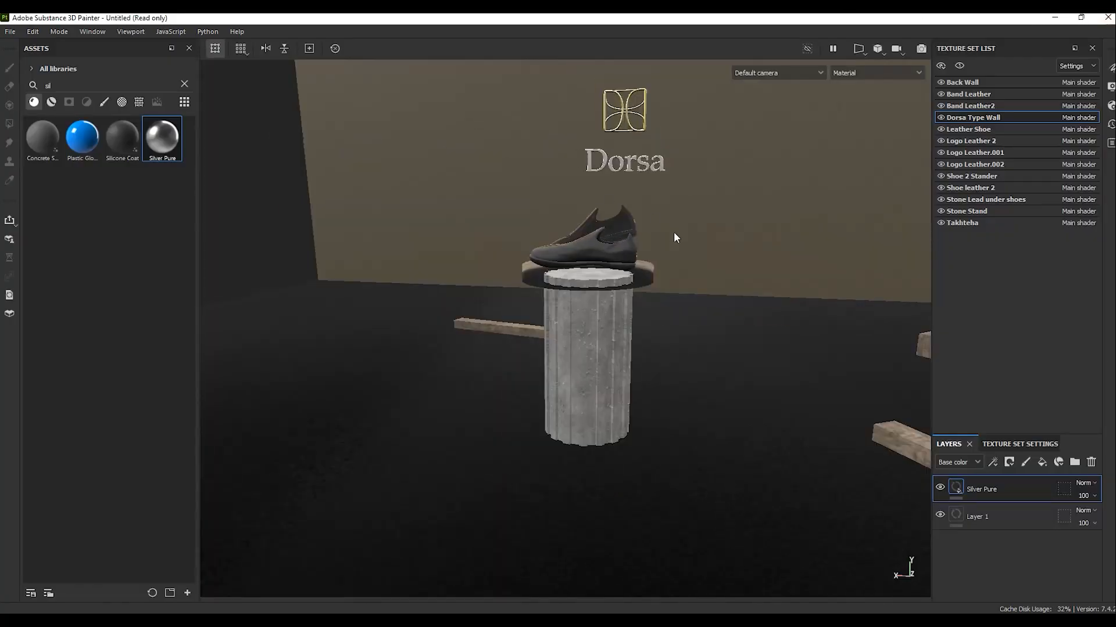
scroll(546, 272, "up", 5)
left_click_drag(430, 250, 711, 398, "alt")
scroll(712, 398, "down", 10)
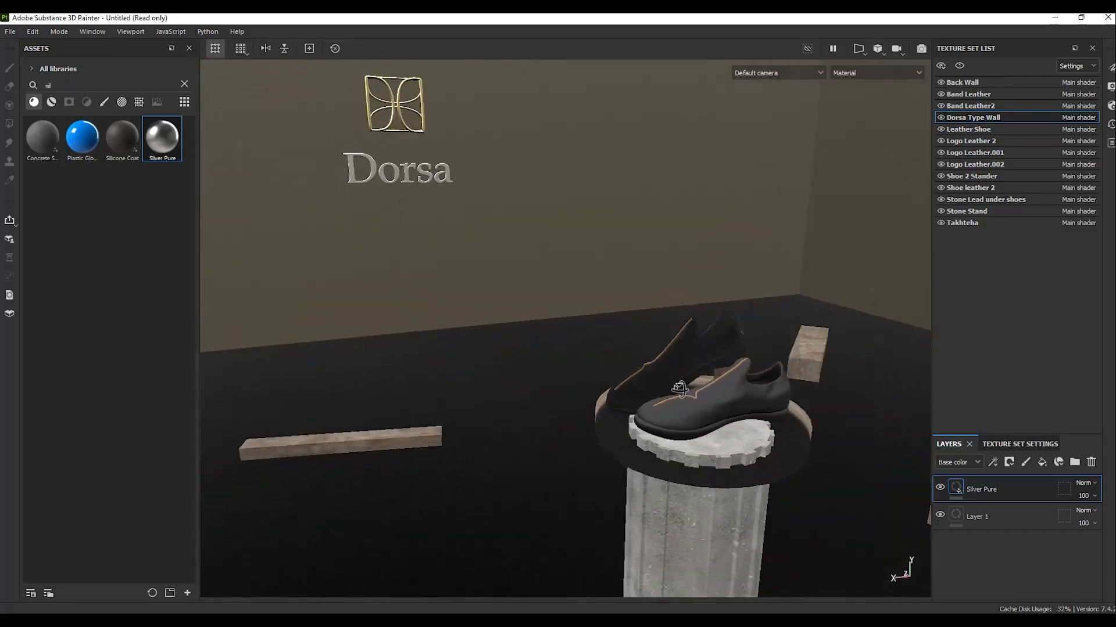
left_click(1111, 86)
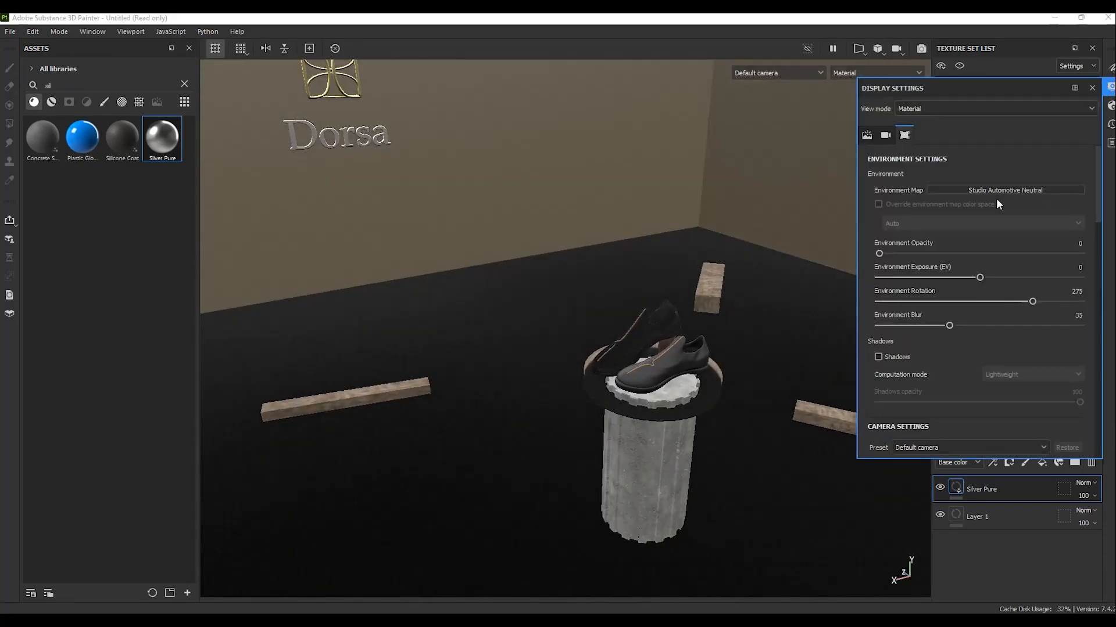
left_click(922, 48)
left_click(1095, 51)
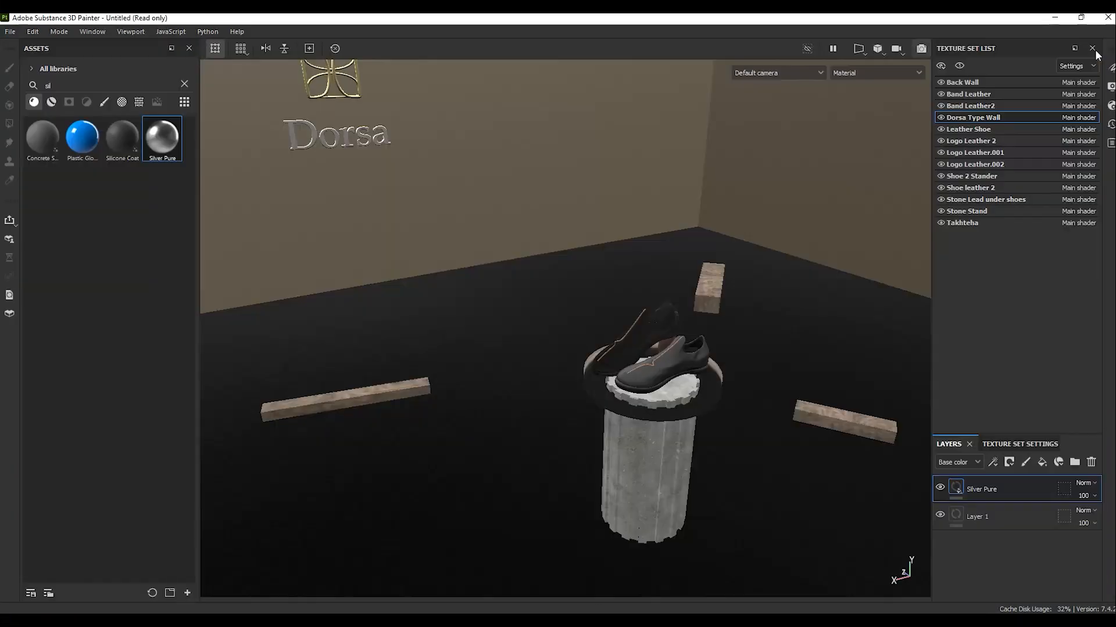
Step: Move closer to the shoes, center them in front of the wall corner, and preview the render
scroll(519, 344, "up", 4)
mouse_move(494, 412)
left_mouse_down("alt")
mouse_move(519, 344)
mouse_move(473, 273)
left_mouse_up("alt")
scroll(474, 274, "down", 4)
scroll(473, 274, "up", 3)
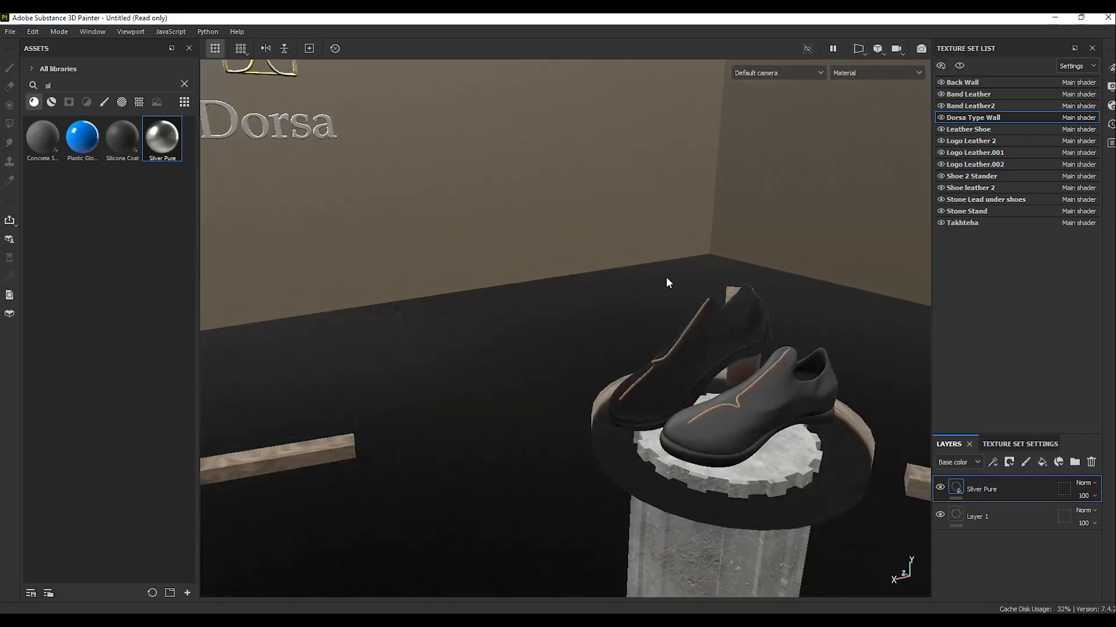
middle_click_drag(667, 278, 552, 241, "alt")
left_click(919, 49)
left_click(1095, 51)
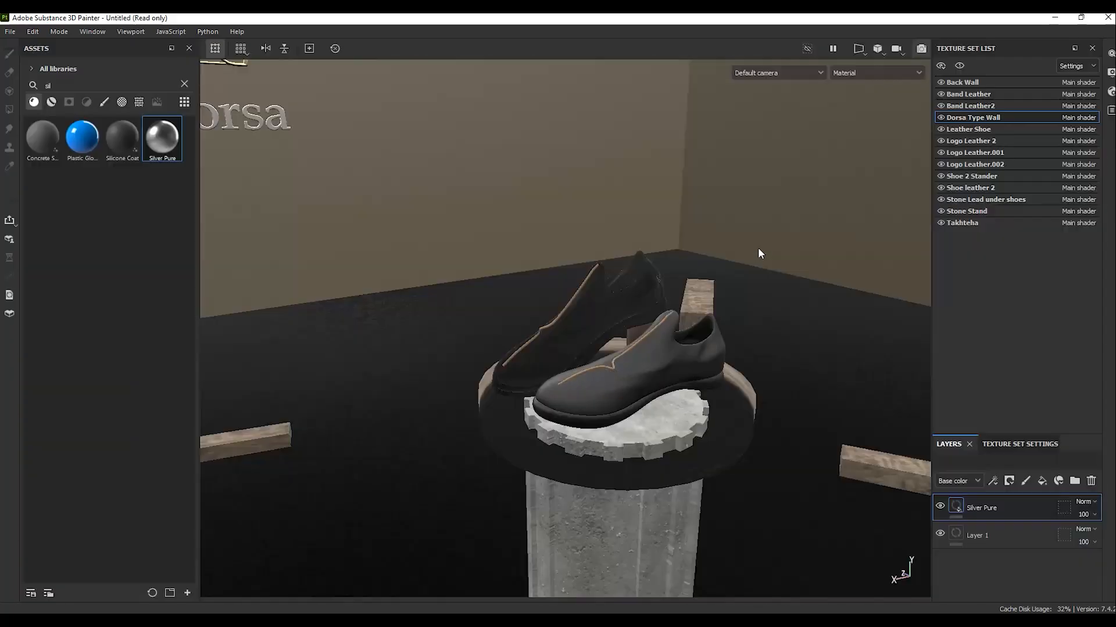
Step: Adjust the framing to include the brass logo and Dorsa lettering above the shoes, previewing the render
mouse_move(652, 313)
middle_mouse_down("alt")
mouse_move(647, 241)
mouse_move(656, 328)
middle_mouse_up("alt")
left_click(923, 50)
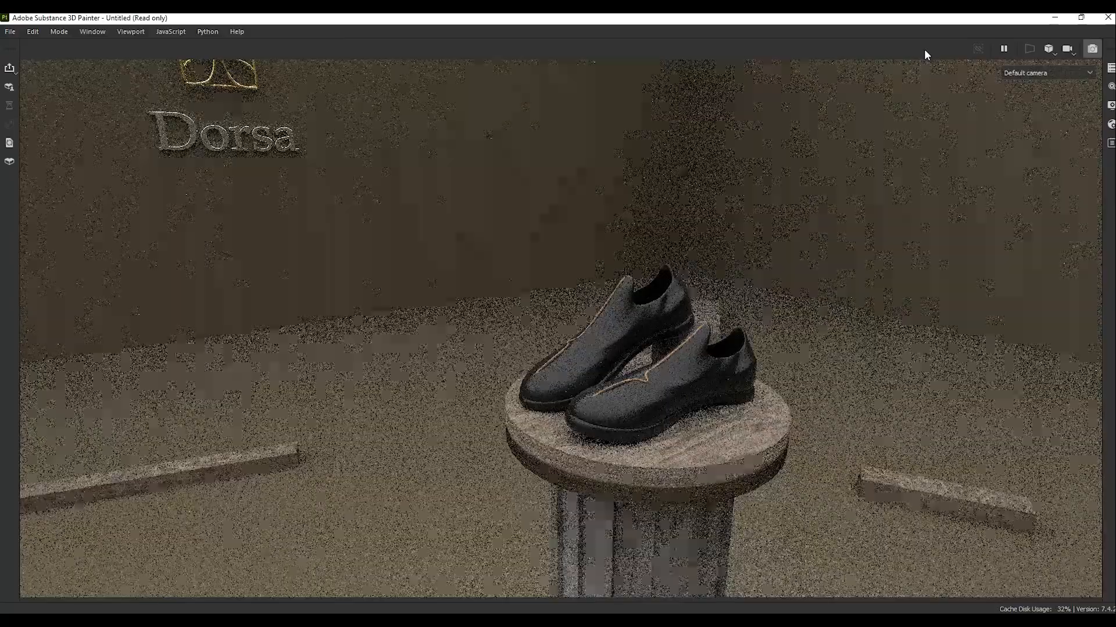
left_click(1094, 52)
left_click_drag(645, 337, 648, 301, "alt")
middle_click_drag(647, 301, 667, 296, "alt")
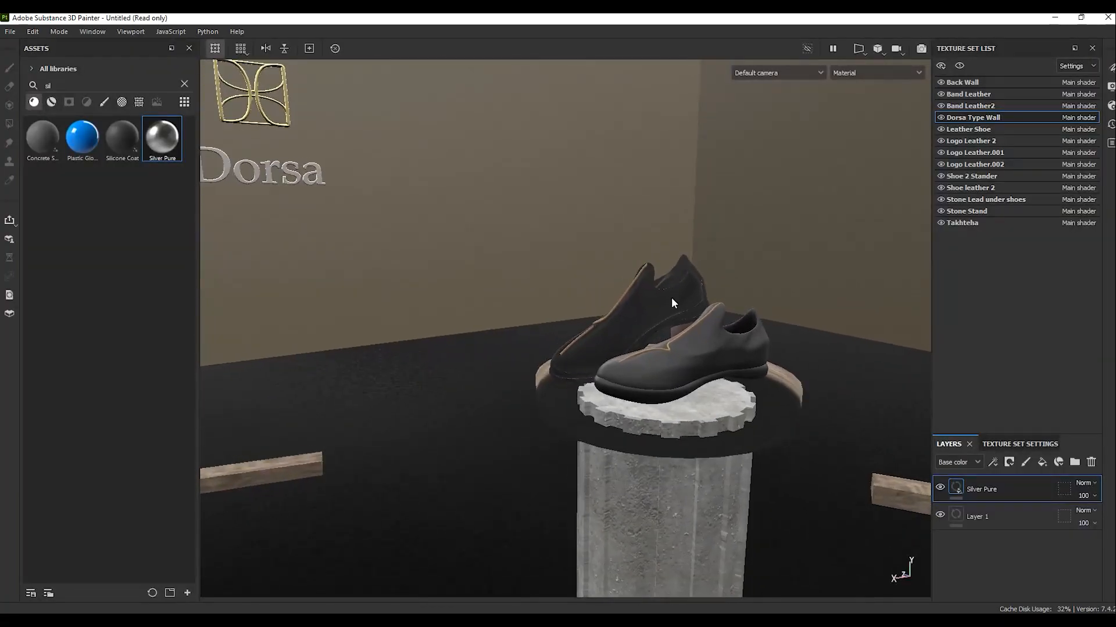
left_click(918, 49)
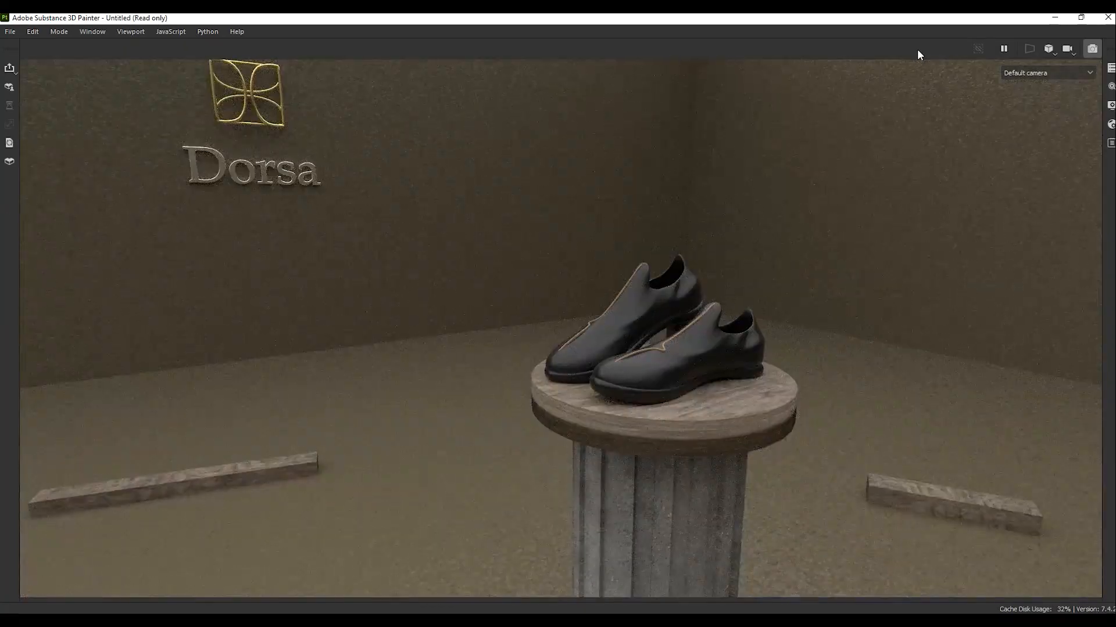
Step: Set the environment map to Soft 1LowContrastFront 2Backs and preview the render under the new lighting
left_click(1091, 49)
left_click(1111, 86)
mouse_move(1034, 301)
left_mouse_down()
mouse_move(960, 302)
mouse_move(1024, 302)
left_mouse_up()
left_click(997, 191)
left_click(994, 329)
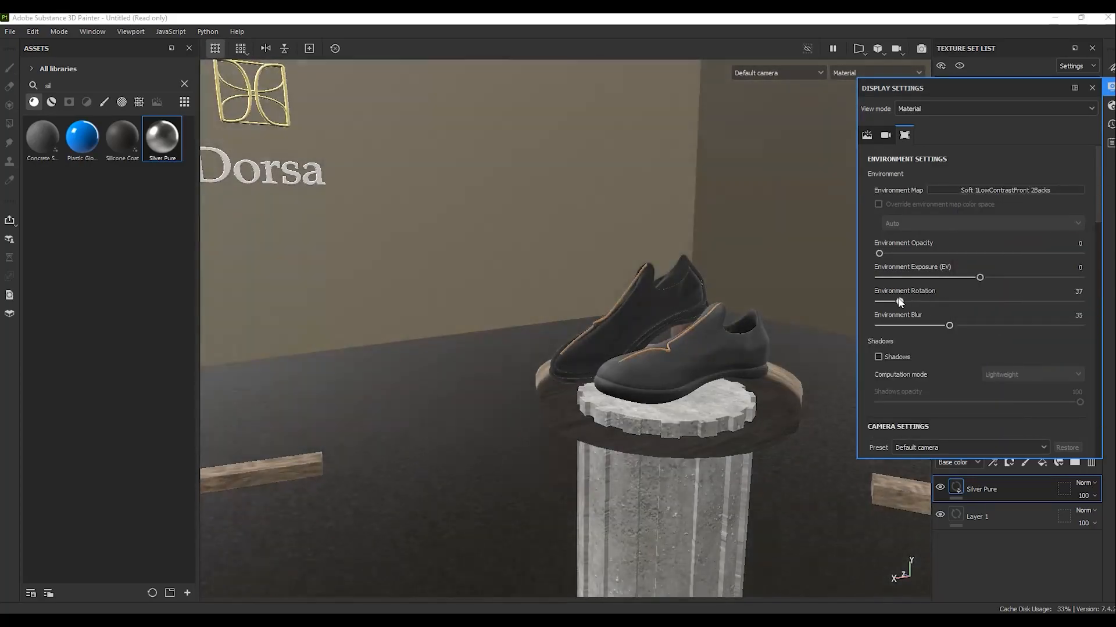
left_click(919, 49)
Step: Rotate the environment lighting around the scene while the render preview is active
left_click(1110, 106)
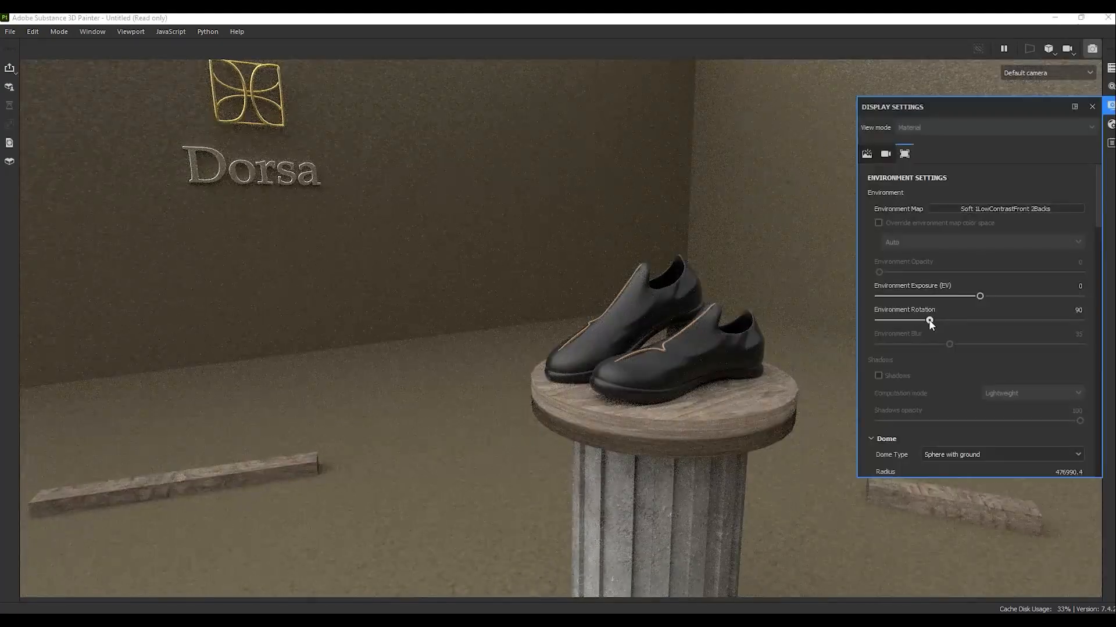
left_click_drag(929, 319, 1033, 319)
left_click(1092, 107)
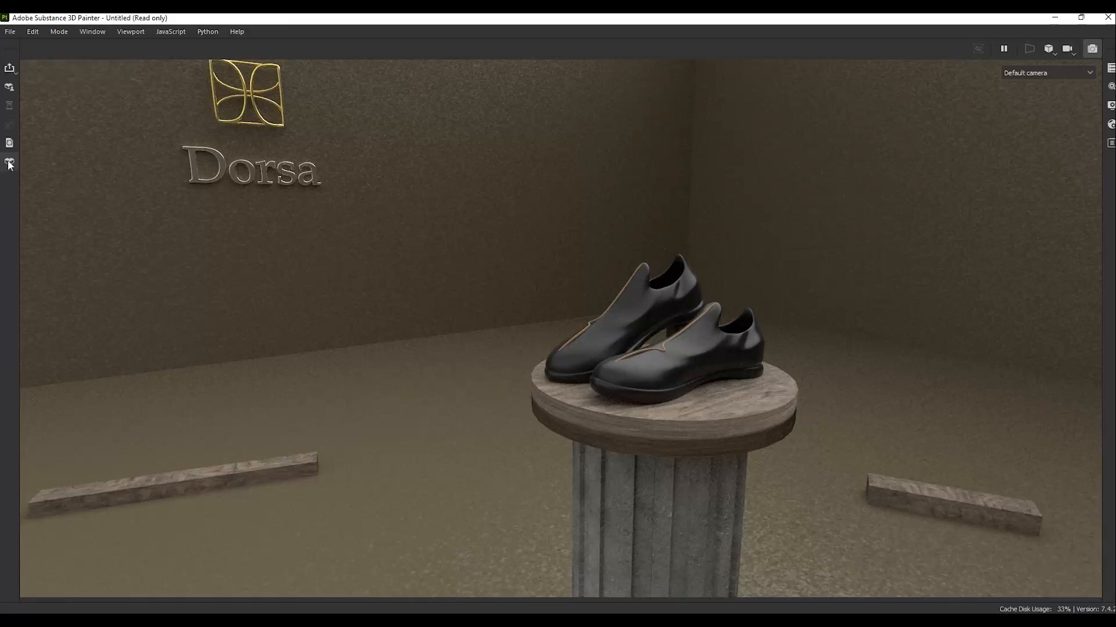
left_click(10, 31)
key("alt+f")
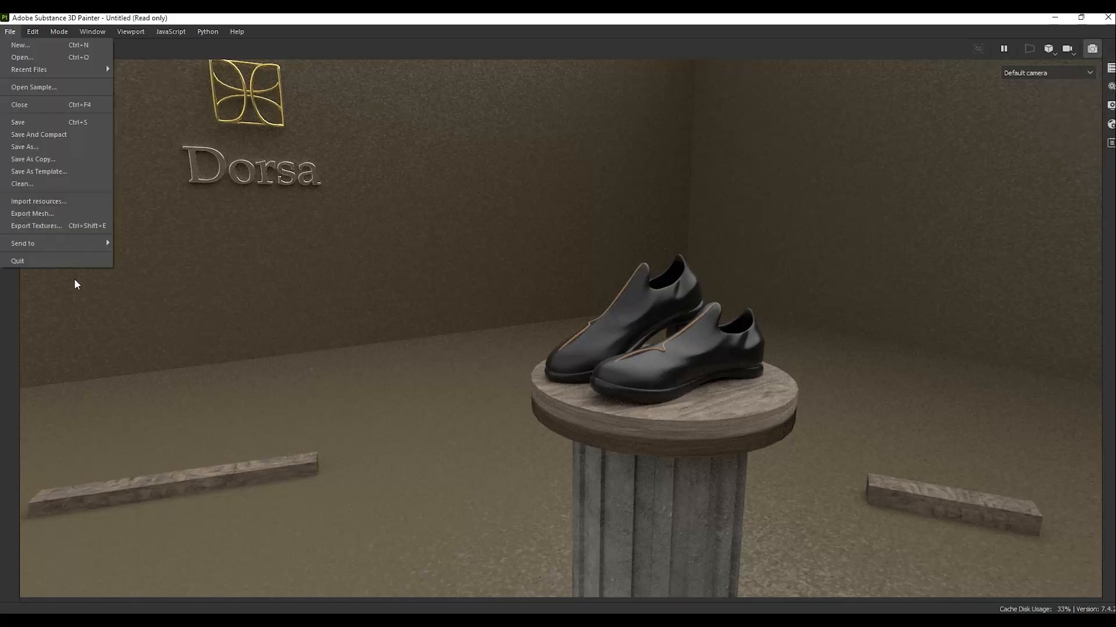
left_click(43, 148)
left_click(532, 319)
left_click(10, 31)
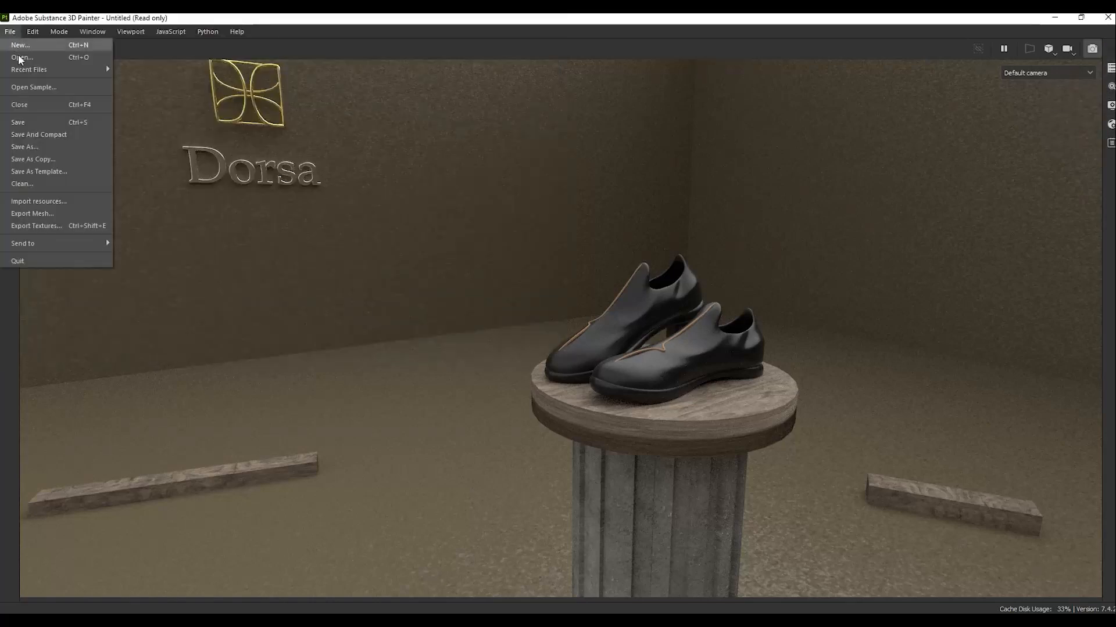
left_click(214, 16)
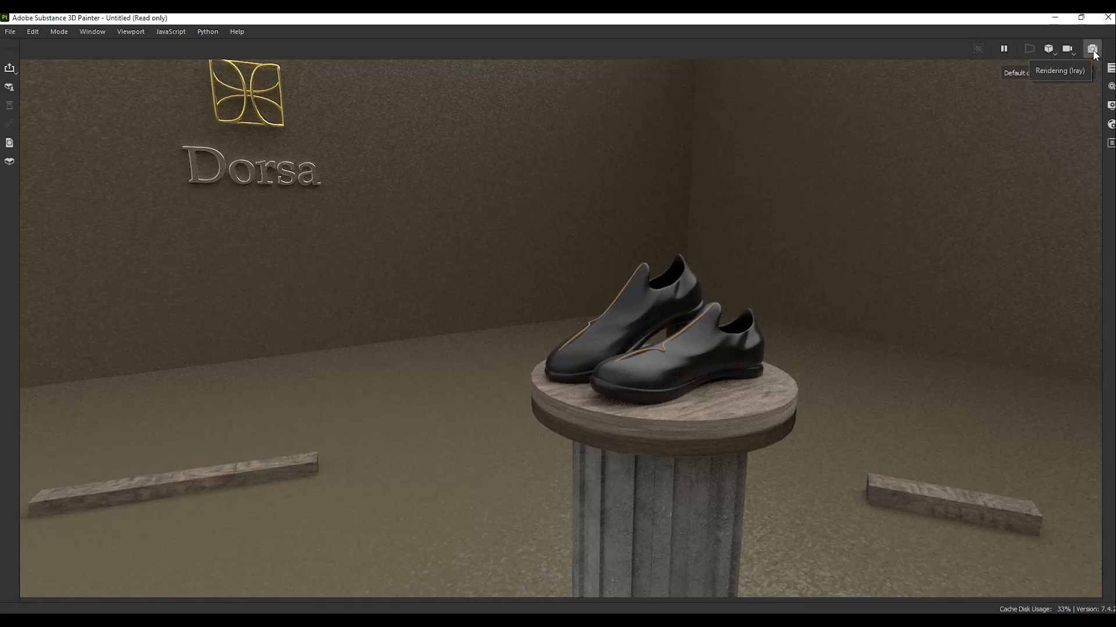
Step: Save the render of the shoes and Dorsa wall as JPEG file 0 in the Gols folder
left_click(1111, 86)
left_click(937, 335)
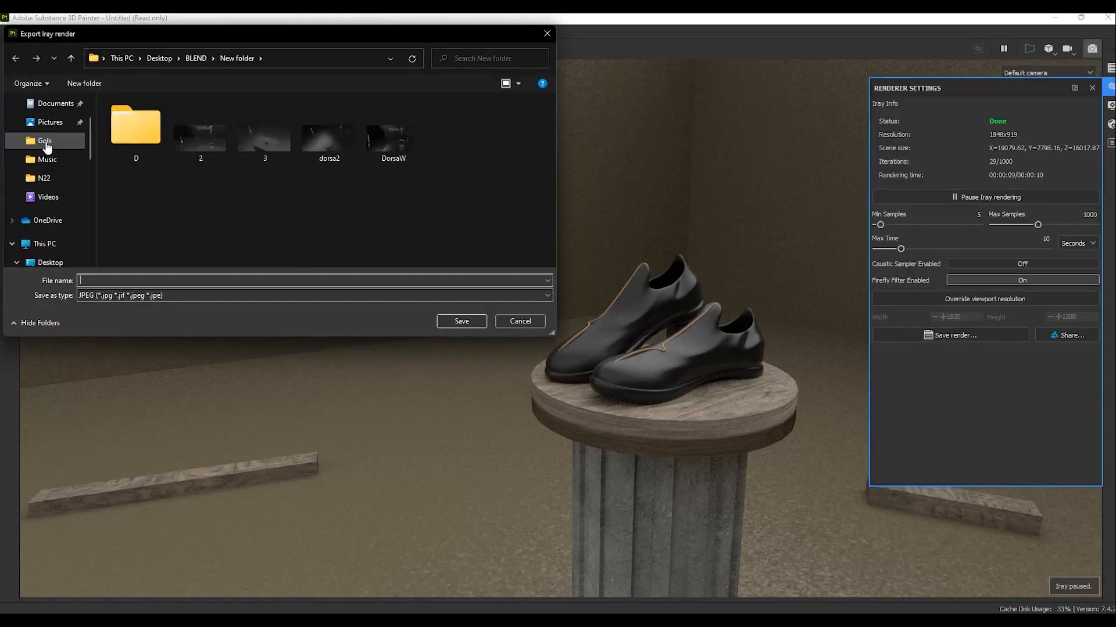
left_click(49, 244)
type("0")
left_click(459, 321)
left_click(1092, 88)
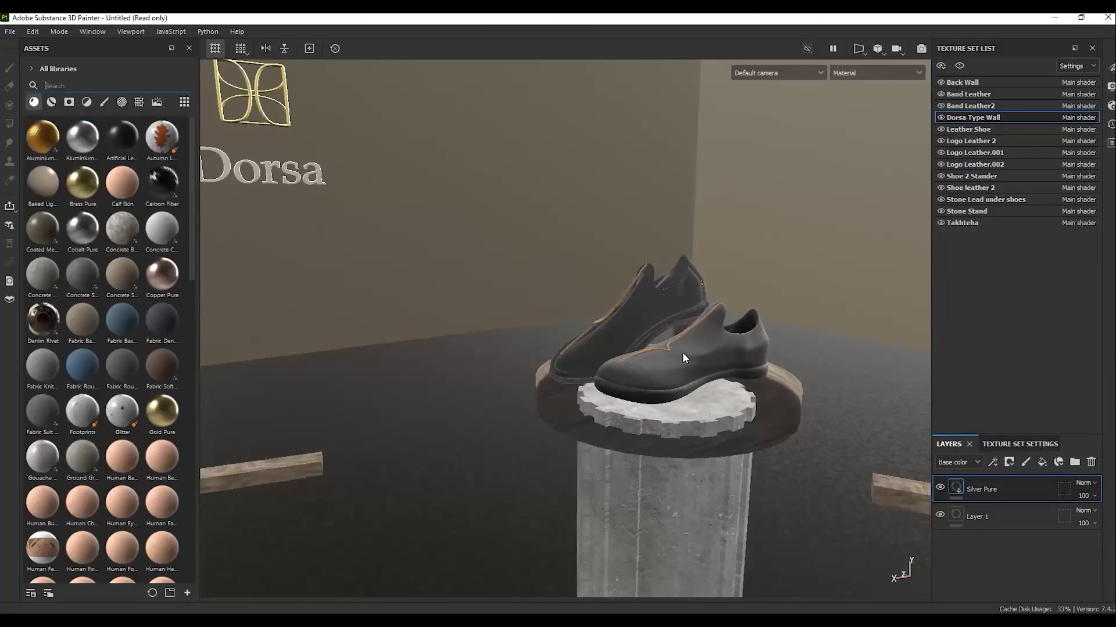
Step: Check the scene through the Camera viewpoint and return to the Default camera
mouse_move(683, 352)
left_mouse_down("alt")
mouse_move(738, 333)
mouse_move(456, 286)
mouse_move(720, 311)
mouse_move(685, 300)
mouse_move(281, 282)
mouse_move(543, 294)
mouse_move(640, 235)
left_mouse_up("alt")
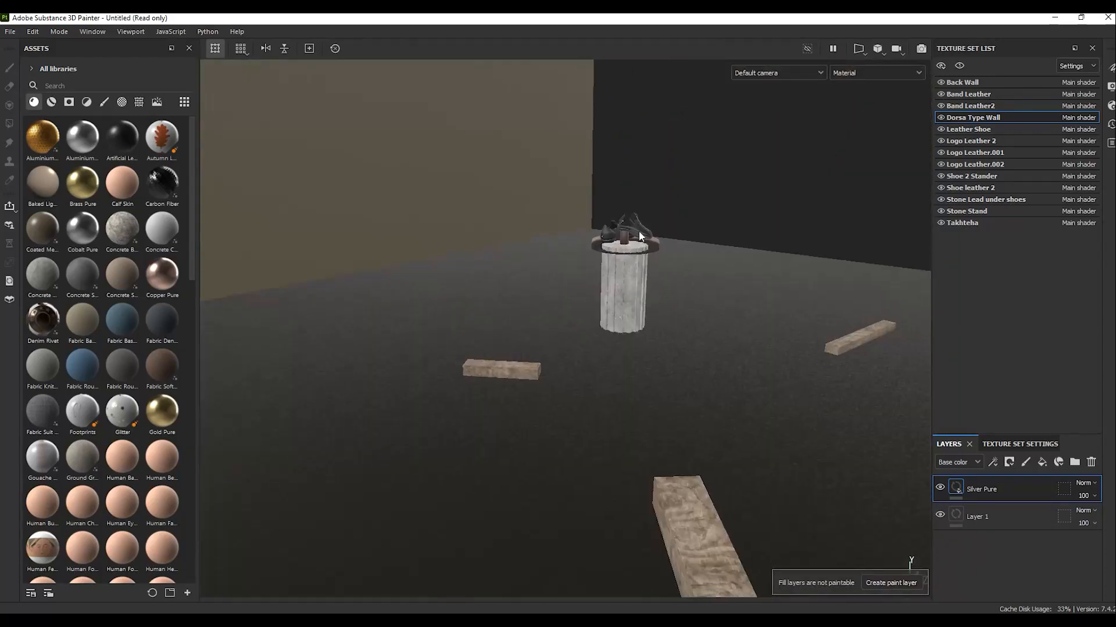
mouse_move(639, 235)
right_mouse_down("alt")
mouse_move(707, 208)
mouse_move(651, 223)
right_mouse_up("alt")
right_click(651, 223)
mouse_move(707, 174)
right_mouse_down("alt")
mouse_move(698, 214)
mouse_move(760, 150)
right_mouse_up("alt")
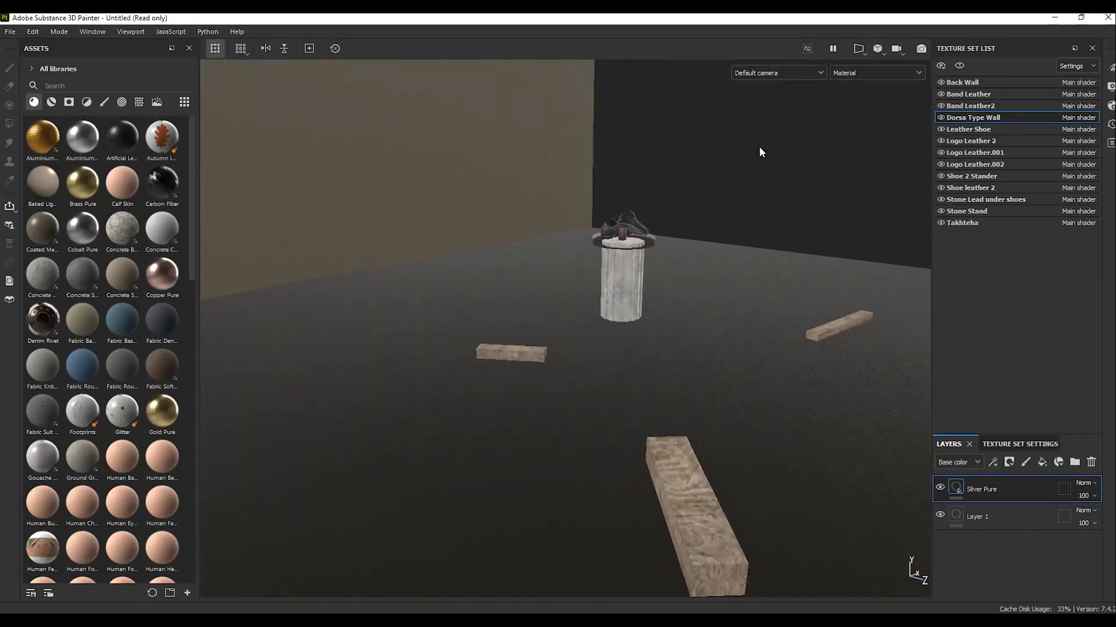
left_click(779, 72)
left_click(756, 99)
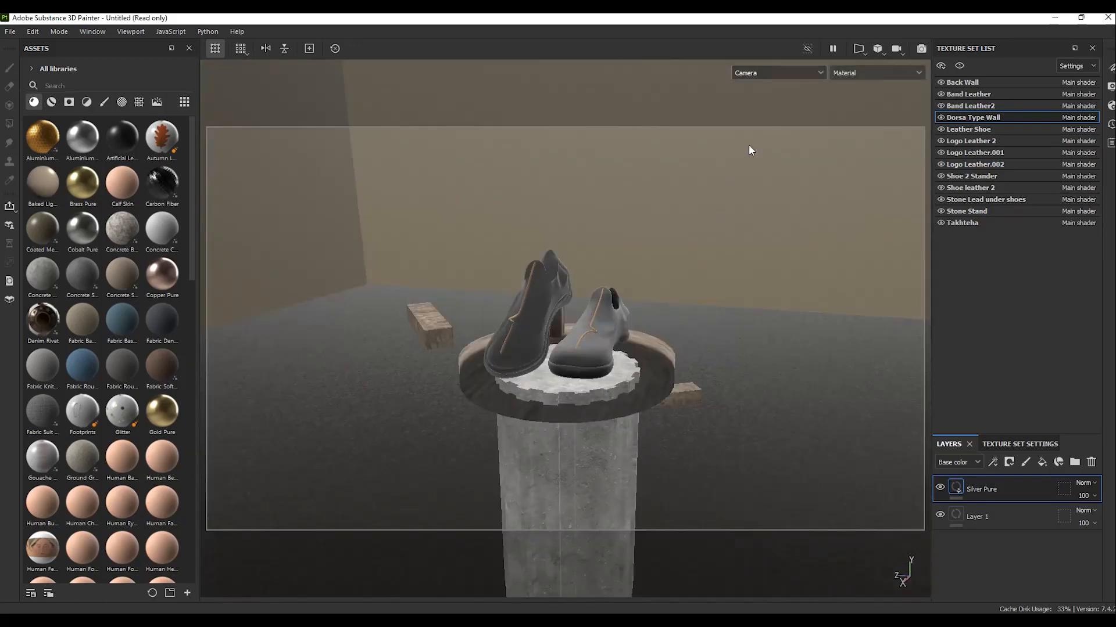
left_click(773, 72)
left_click(775, 87)
Step: Frame a low close-up of the shoe heels and the wooden support from behind, and preview the render
left_click_drag(393, 455, 667, 404, "alt")
middle_click_drag(667, 404, 632, 375, "alt")
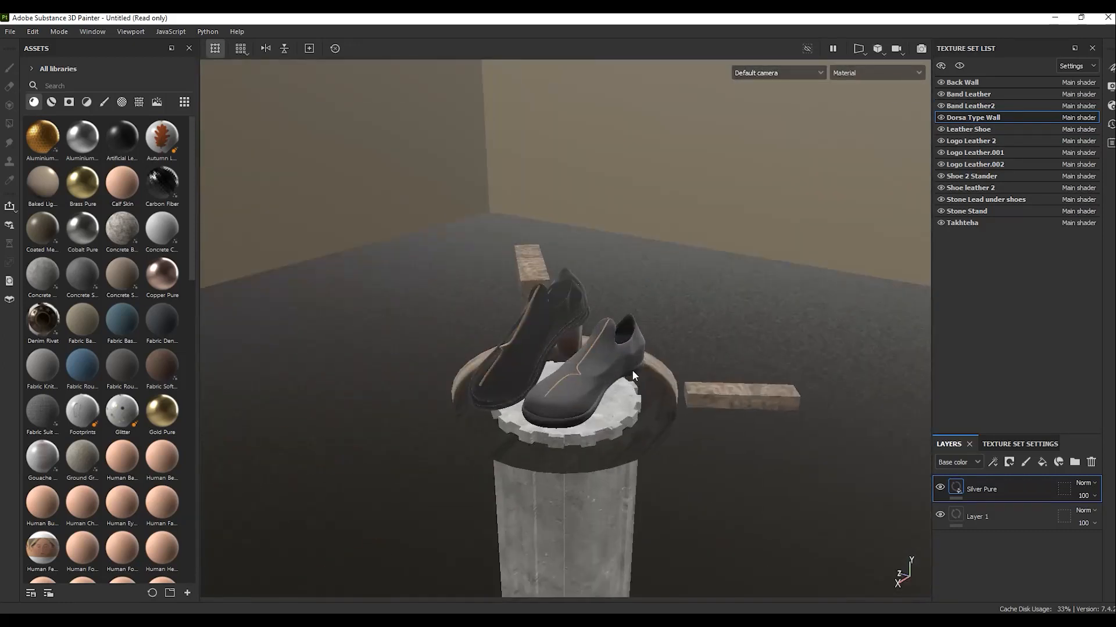
left_click_drag(632, 374, 418, 416, "alt")
middle_click_drag(419, 416, 668, 334, "alt")
left_click_drag(601, 358, 567, 350, "alt")
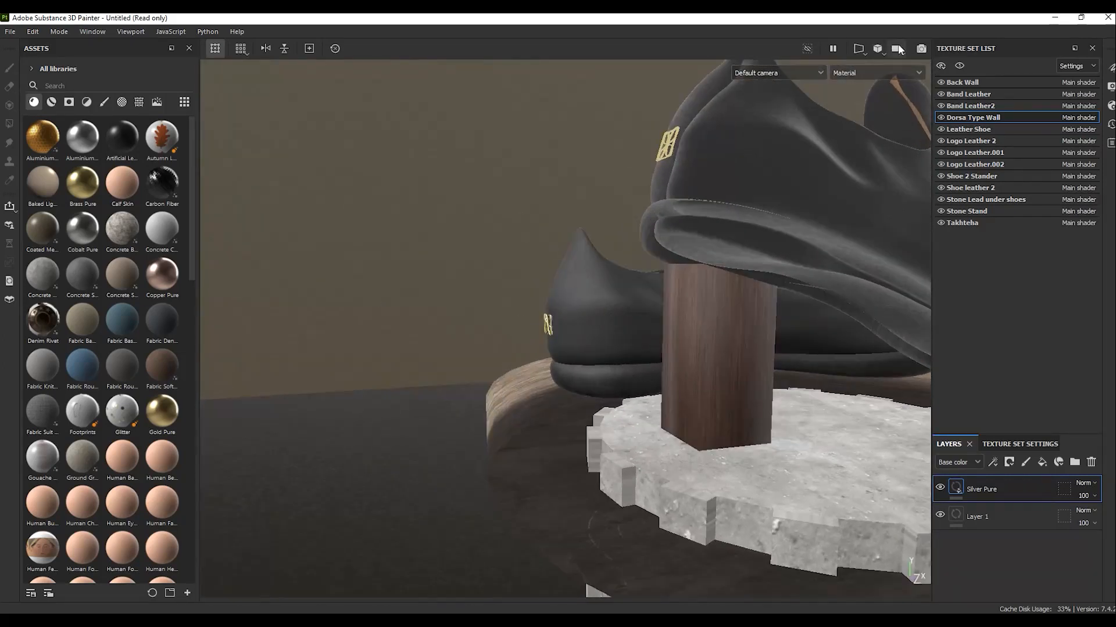
left_click(921, 50)
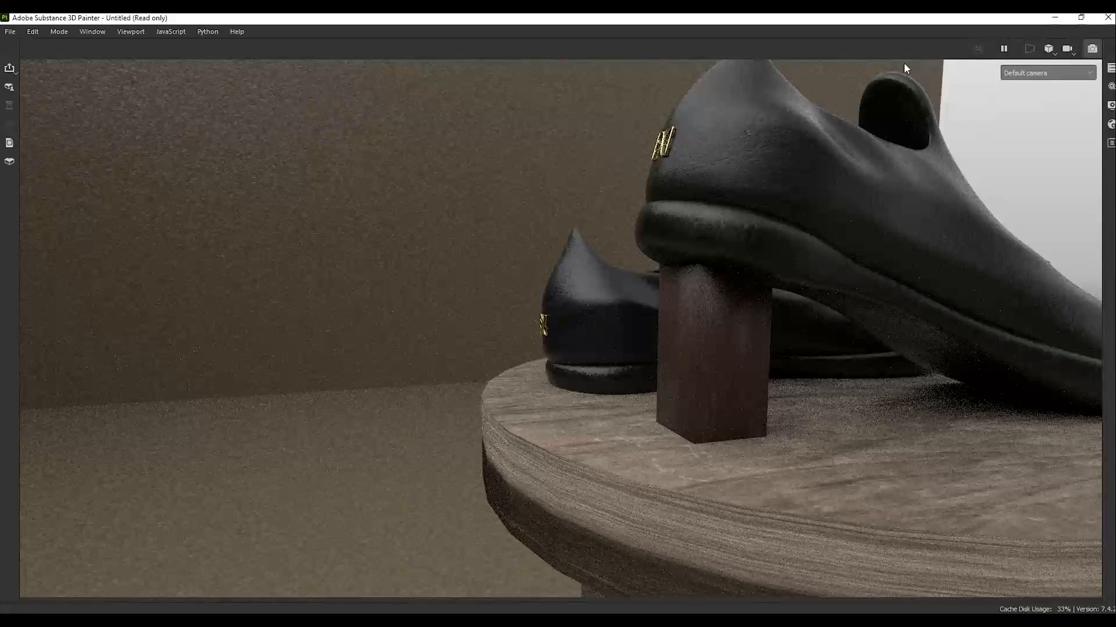
left_click(1092, 50)
Step: Frame both shoes from above and behind with the gold heel logos in view, and render the shot
mouse_move(609, 203)
left_mouse_down("alt")
mouse_move(652, 244)
mouse_move(581, 256)
left_mouse_up("alt")
mouse_move(581, 256)
middle_mouse_down("alt")
mouse_move(520, 269)
mouse_move(677, 276)
middle_mouse_up("alt")
left_click_drag(678, 275, 653, 336, "alt")
middle_click_drag(652, 336, 595, 266, "alt")
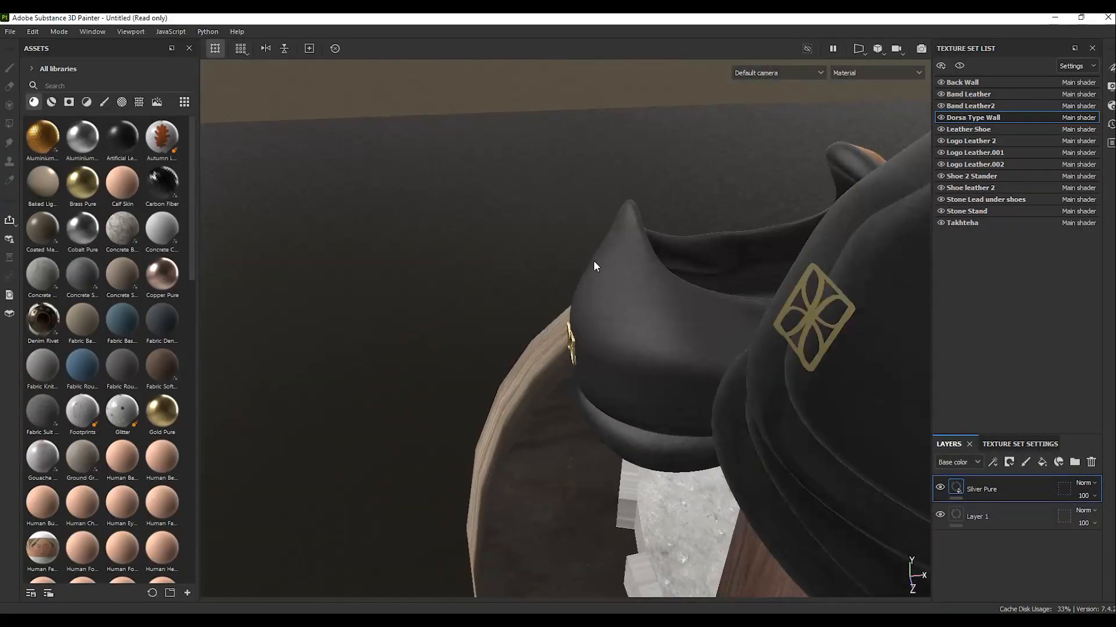
left_click_drag(595, 267, 625, 268, "alt")
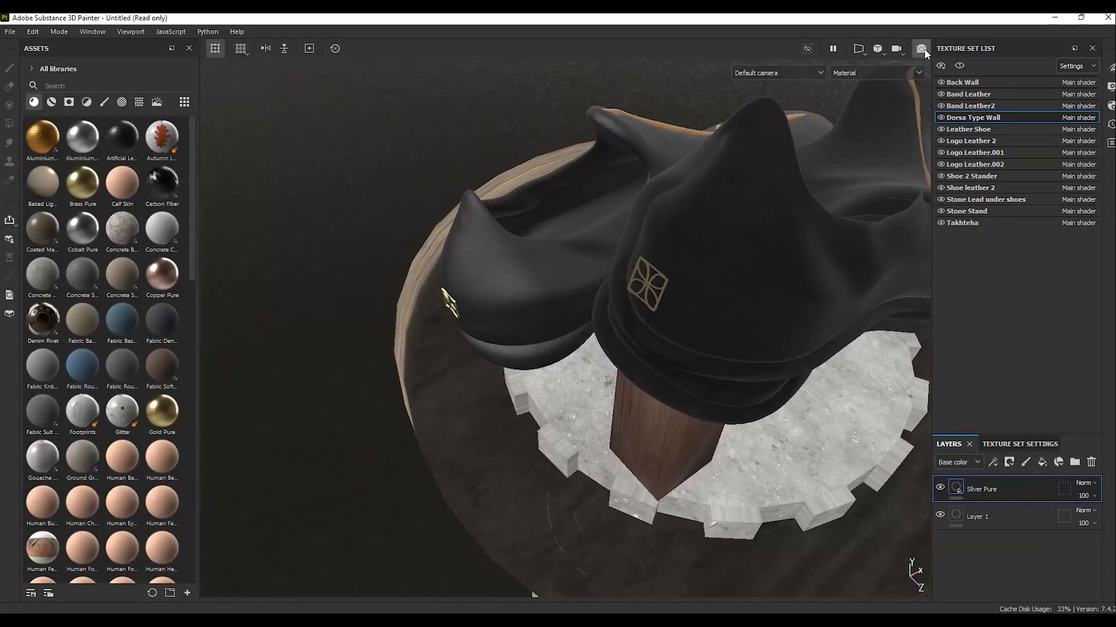
left_click(922, 48)
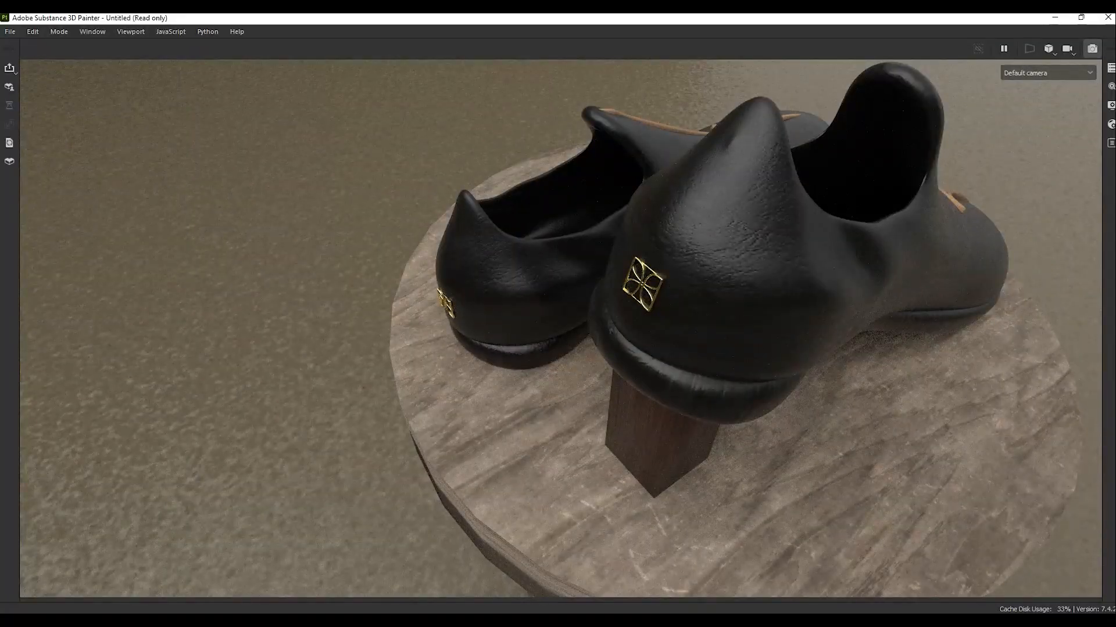
Step: Save the heel logo render as JPEG file 1 in the Gols folder
left_click(1110, 86)
left_click(949, 335)
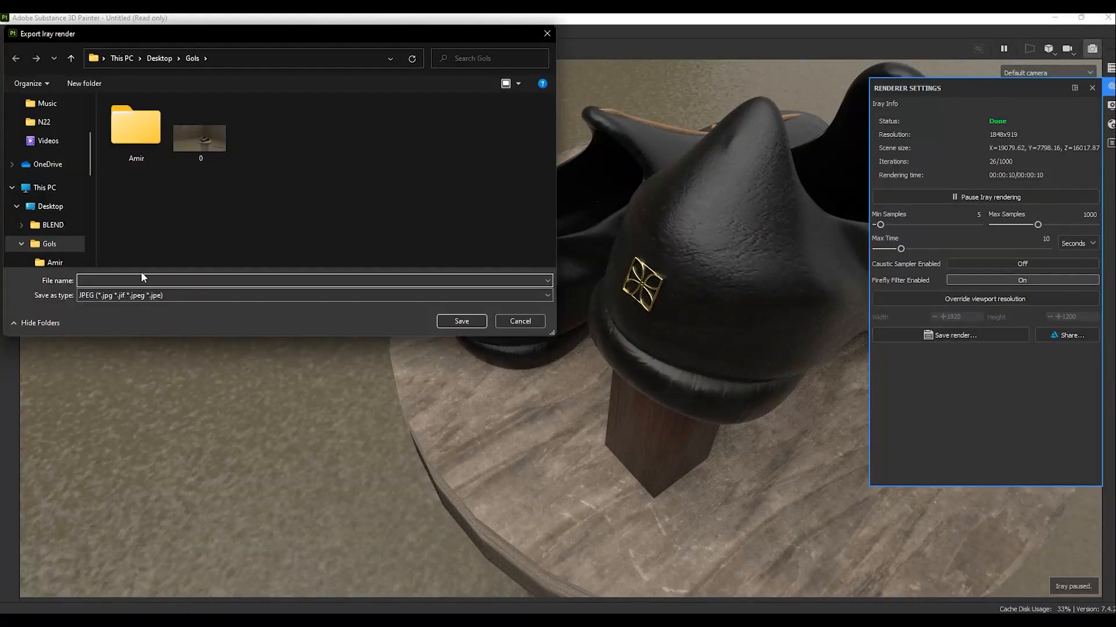
left_click(1092, 49)
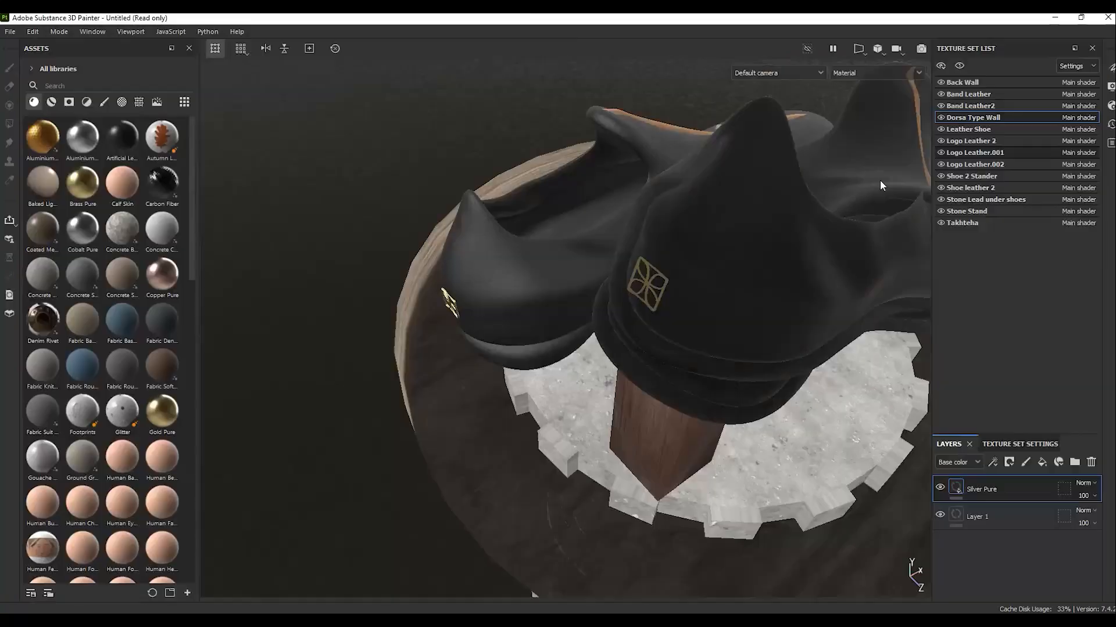
Step: Frame the pair of shoes from the front and above on the wooden disc, and render the shot
mouse_move(814, 198)
left_mouse_down("alt")
mouse_move(361, 316)
mouse_move(512, 299)
mouse_move(500, 254)
mouse_move(537, 351)
mouse_move(558, 279)
left_mouse_up("alt")
scroll(525, 295, "down", 5)
scroll(537, 351, "up", 5)
scroll(558, 279, "up", 2)
left_click(921, 49)
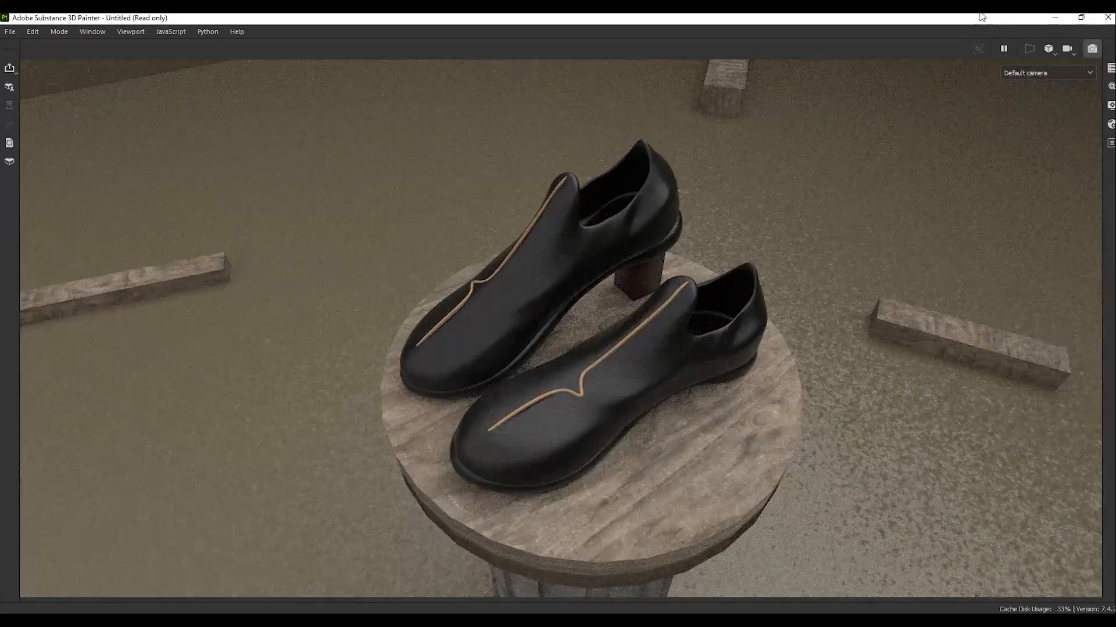
Step: Save the top-front render of the shoes as JPEG file 2 in the Gols folder
left_click(1111, 86)
left_click(936, 336)
type("2")
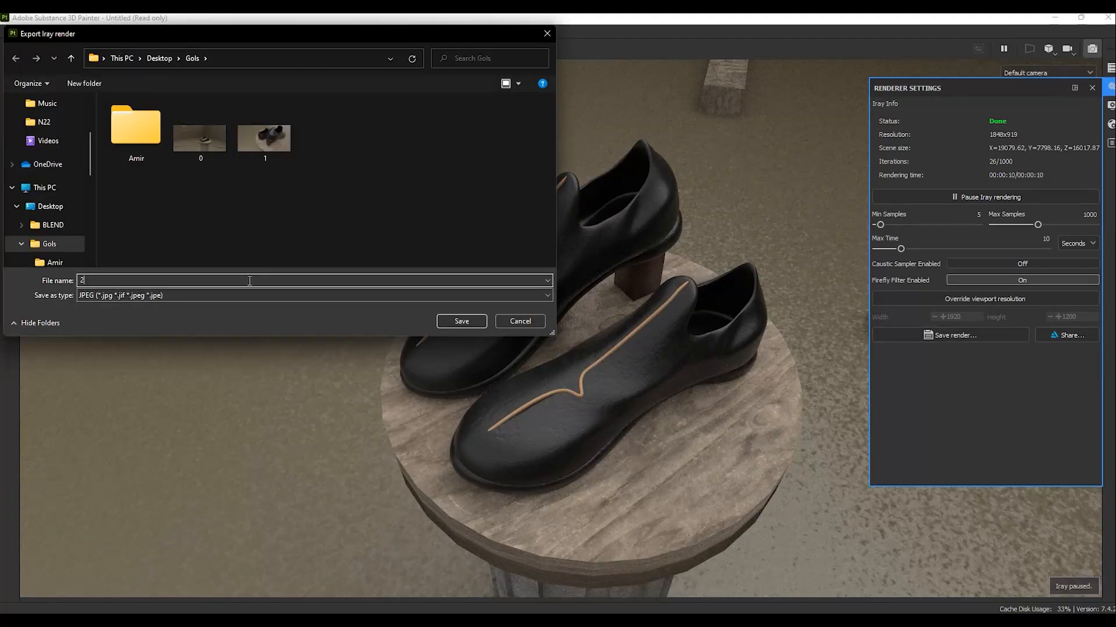
left_click(461, 321)
left_click(1091, 88)
left_click(1092, 49)
Step: Frame the shoes in a low side view with the Dorsa logo and lettering behind them, and preview the render
left_click_drag(584, 341, 508, 281, "alt")
scroll(511, 288, "down", 4)
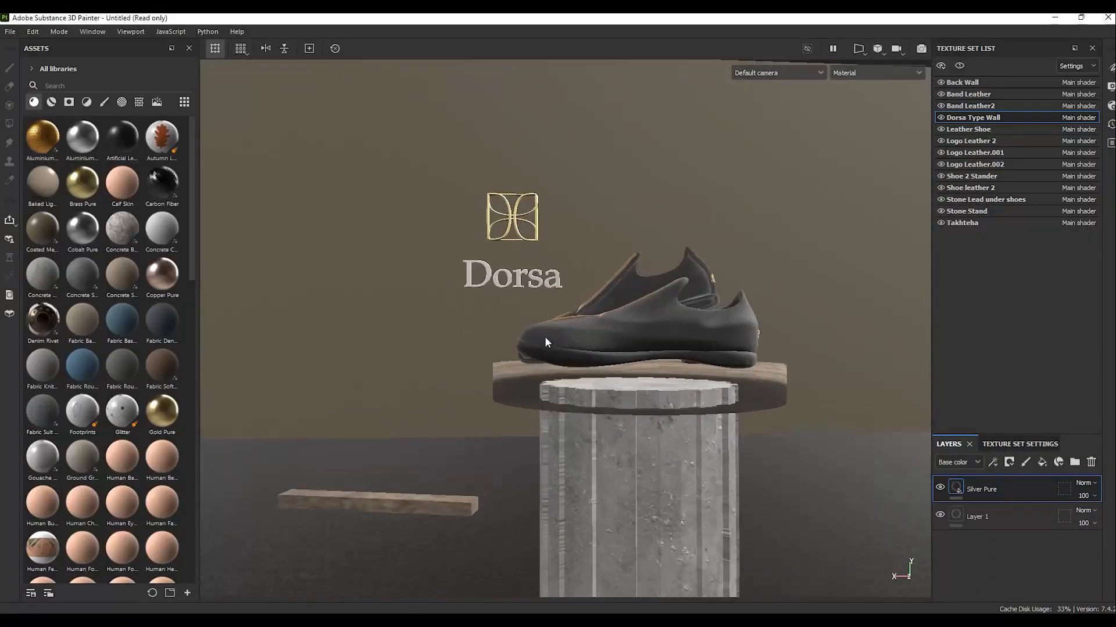
scroll(562, 344, "up", 3)
left_click_drag(563, 344, 496, 293, "alt")
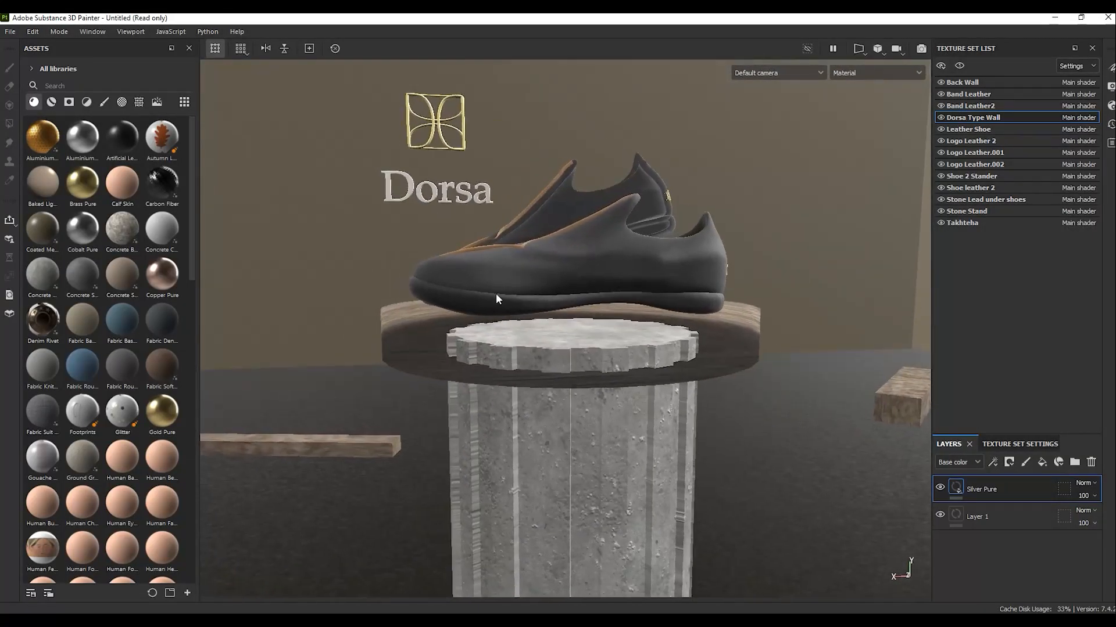
left_click(921, 48)
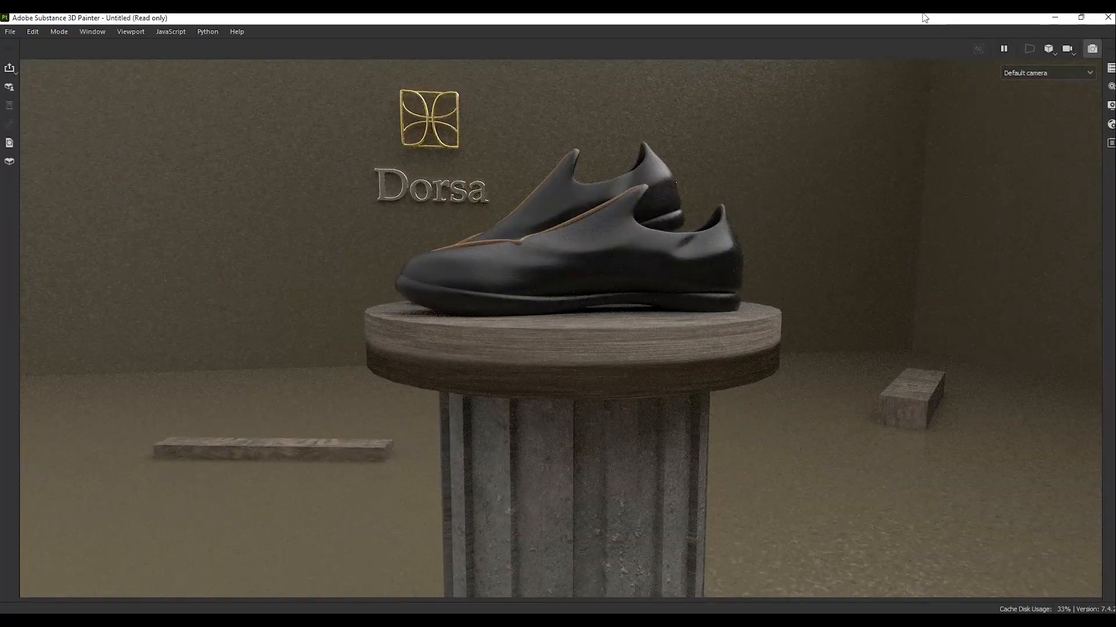
left_click(1093, 49)
Step: Set the environment exposure to -1.43, the rotation to 24 and the blur to 86
left_click(1110, 86)
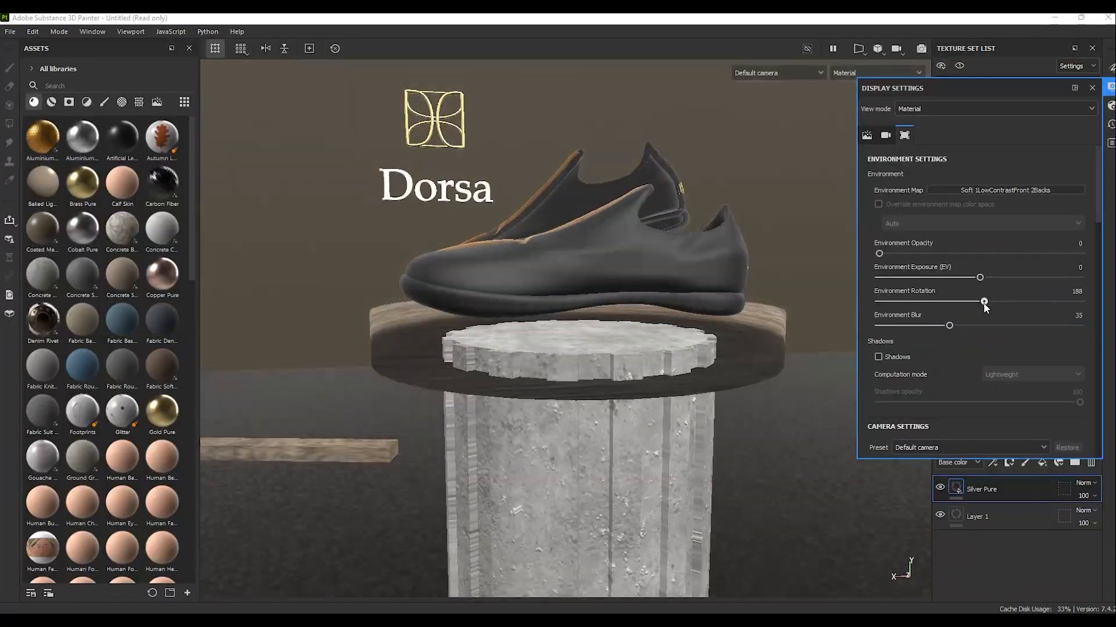
left_click(966, 276)
left_click_drag(906, 301, 892, 302)
left_click_drag(949, 325, 973, 325)
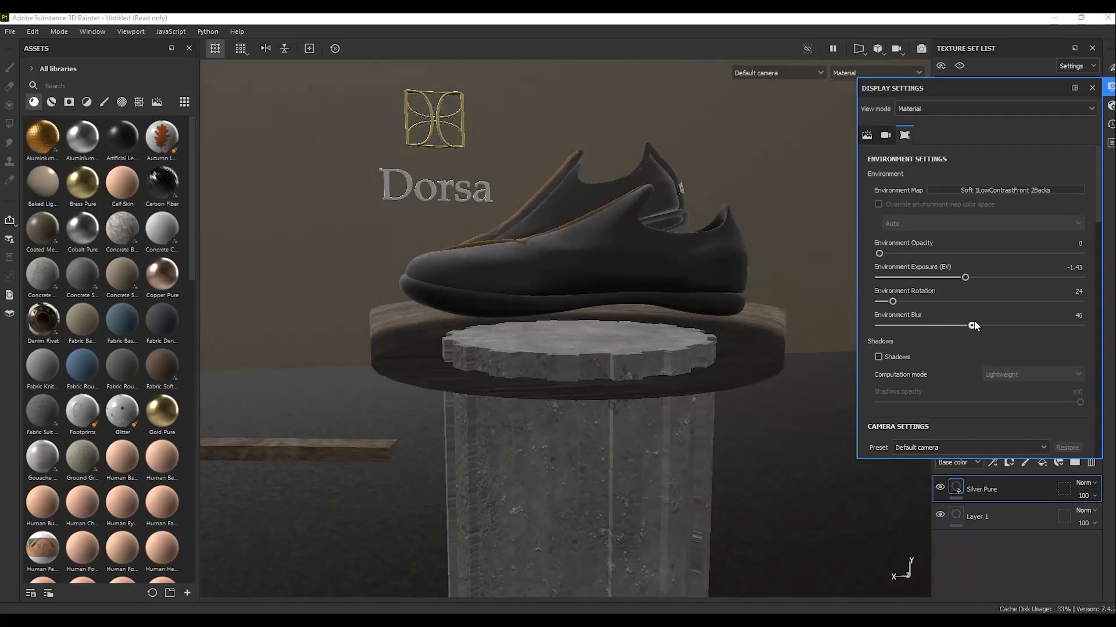
Step: Enable shadows with an opacity of 24 and preview the render
left_click(878, 357)
left_click(926, 401)
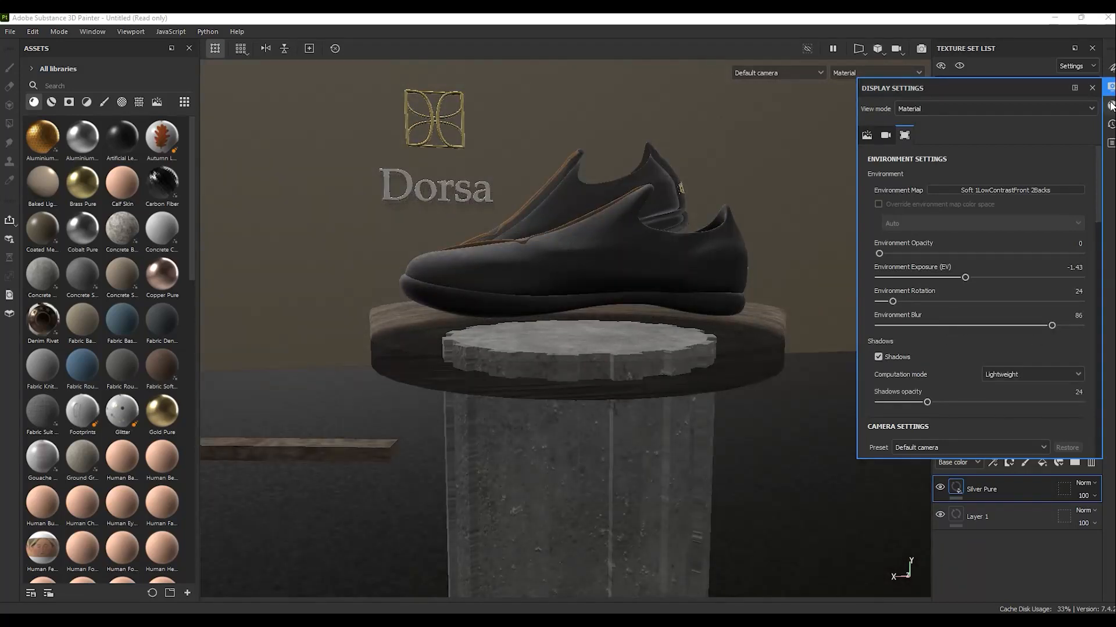
left_click(924, 50)
left_click(1097, 50)
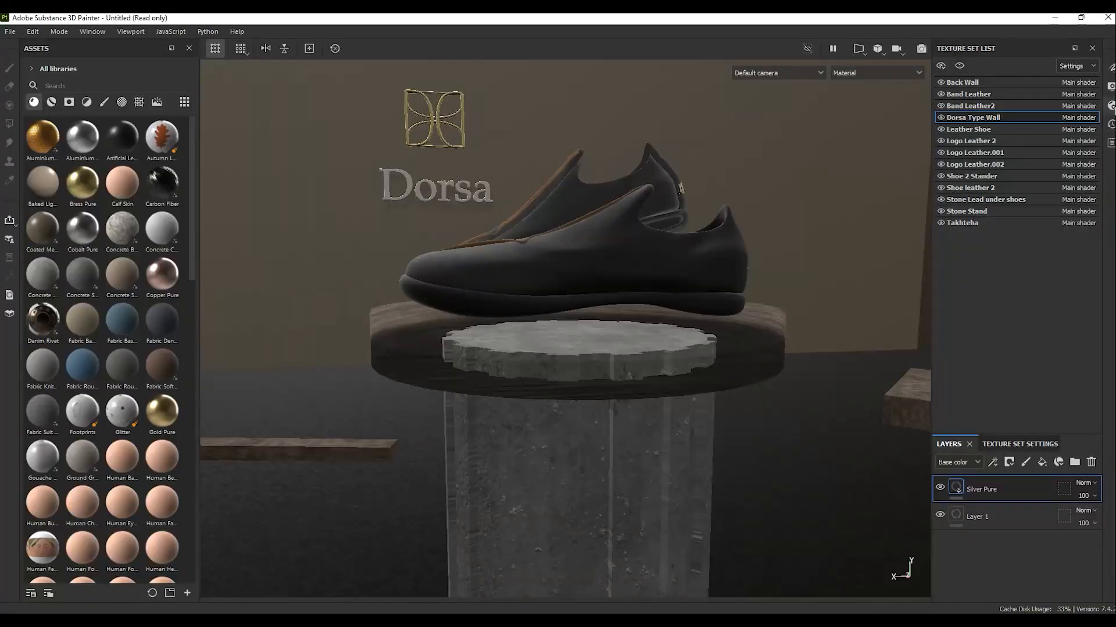
Step: Set the shadow opacity to 87 and the environment exposure to 0.26, rotate the environment slightly, and preview the render
left_click(1110, 86)
left_click(984, 402)
left_click_drag(983, 403, 1053, 400)
left_click_drag(892, 301, 901, 301)
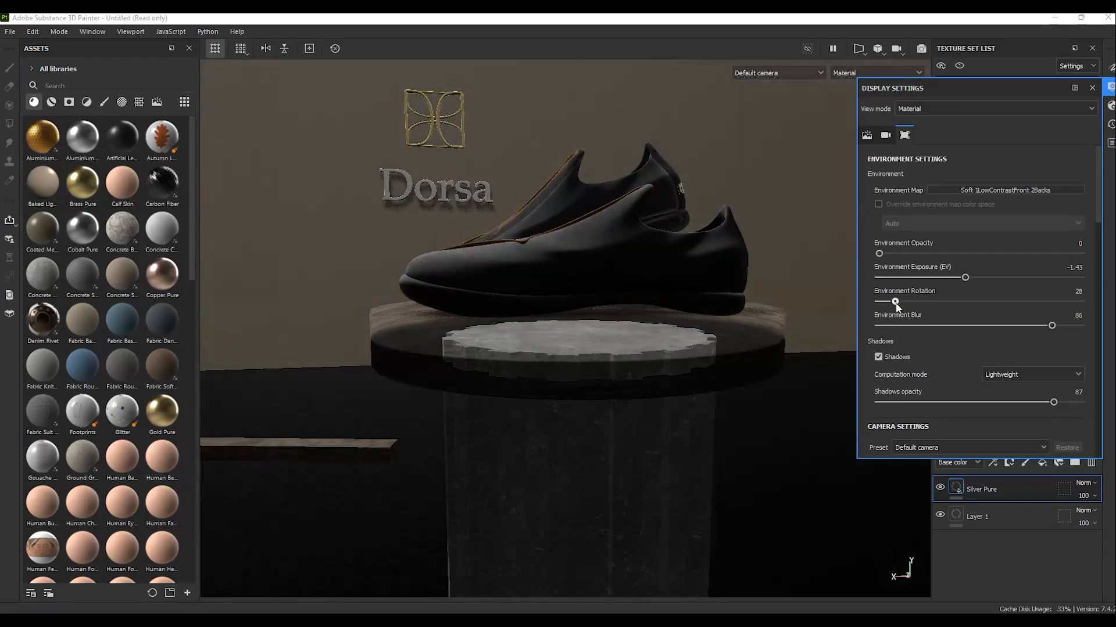
left_click_drag(965, 278, 982, 278)
mouse_move(901, 302)
left_mouse_down()
mouse_move(1083, 301)
mouse_move(910, 295)
left_mouse_up()
left_click(921, 48)
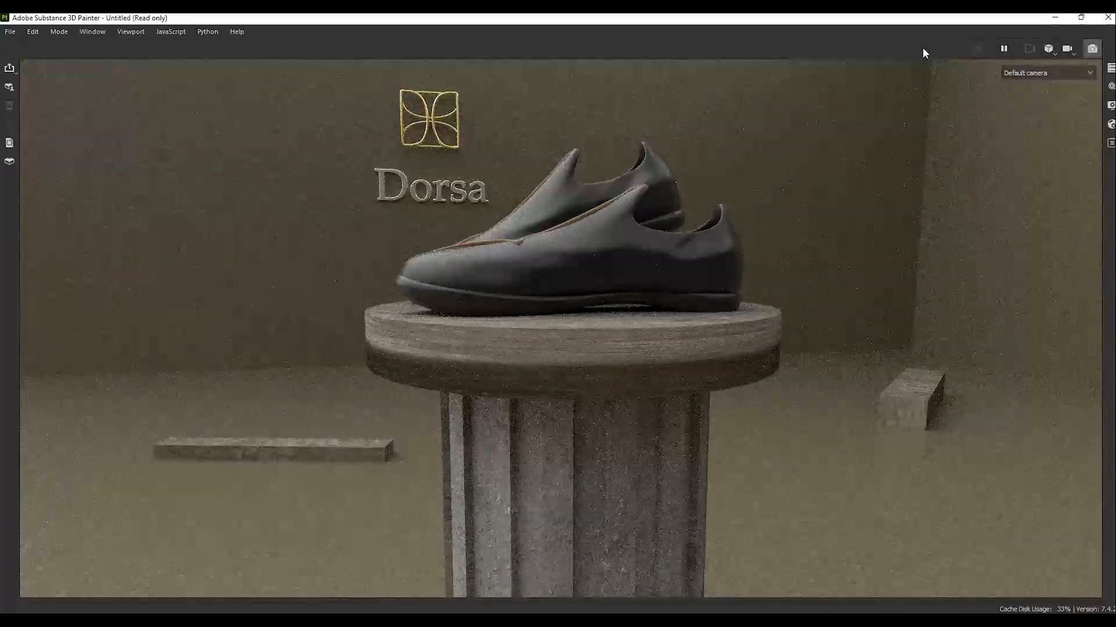
left_click(1092, 48)
Step: Set the environment map to Studio White Soft, rotate it to about 38, and preview the render
left_click(1110, 86)
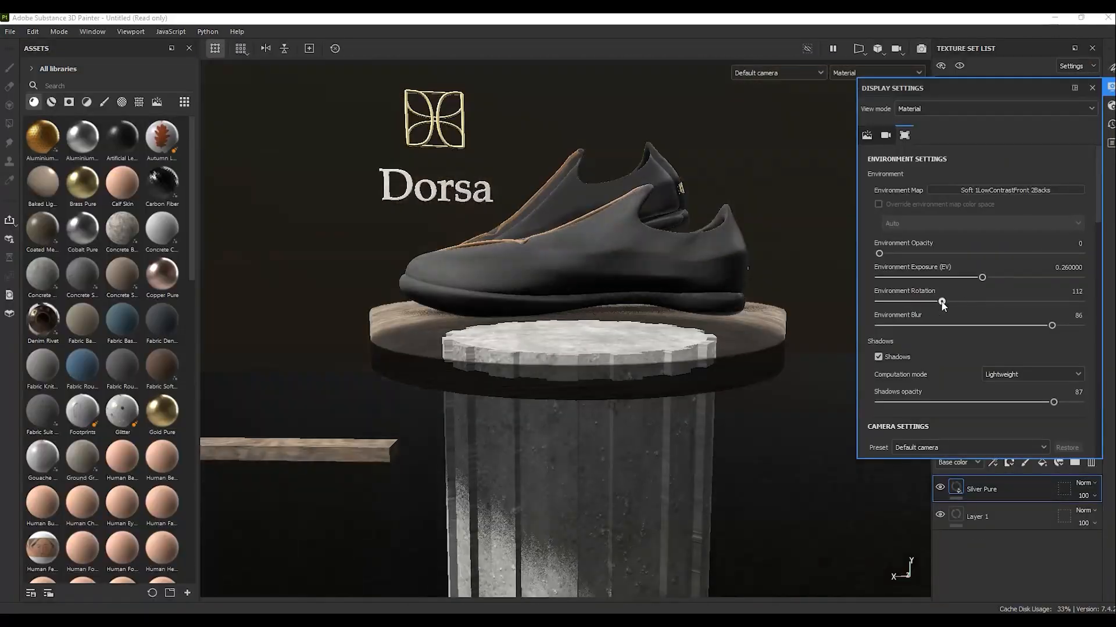
left_click(982, 190)
left_click(1092, 298)
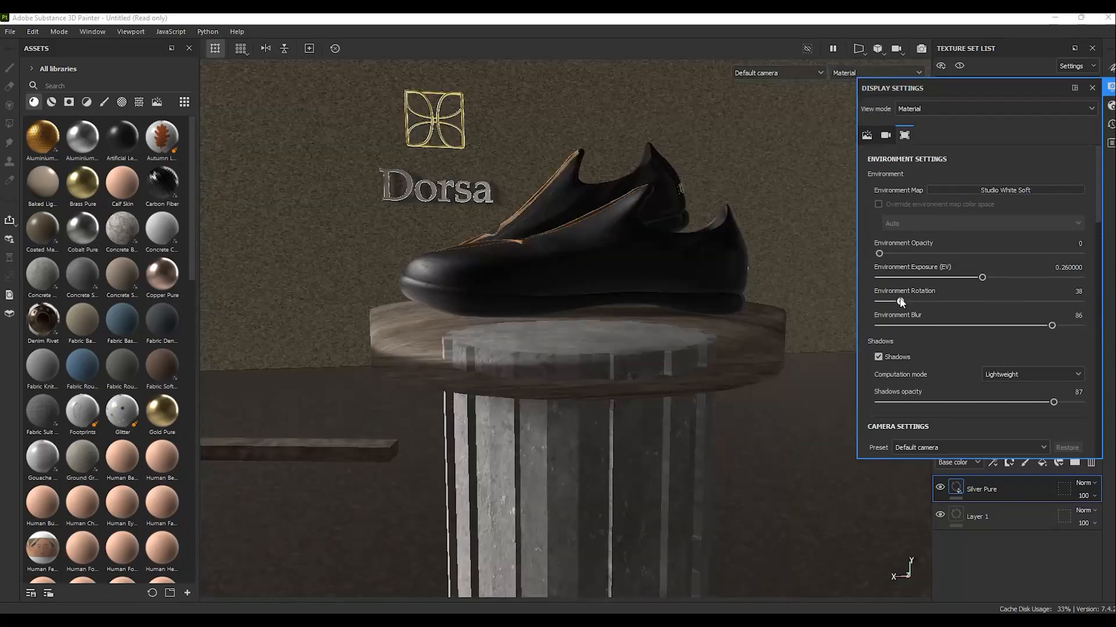
left_click_drag(983, 301, 902, 301)
left_click(921, 48)
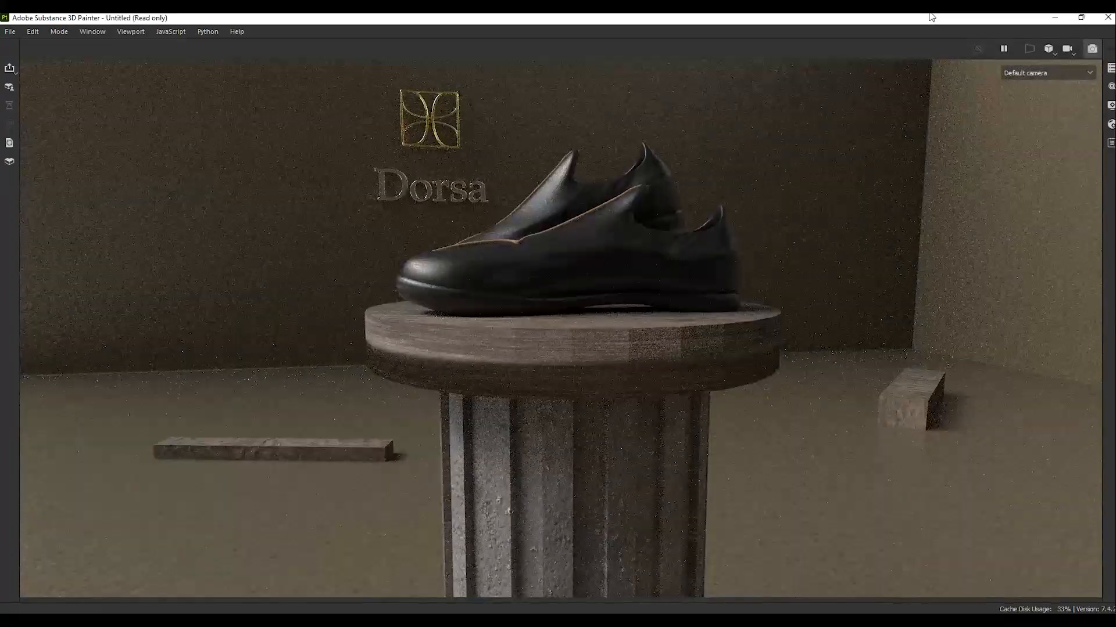
left_click(1092, 48)
Step: Rotate the environment slightly further, choose a different environment map, and preview the side view render
left_click(1110, 86)
mouse_move(902, 301)
left_mouse_down()
mouse_move(1058, 308)
mouse_move(880, 302)
mouse_move(948, 303)
mouse_move(918, 306)
left_mouse_up()
left_click(988, 190)
left_click(1079, 295)
left_click(921, 49)
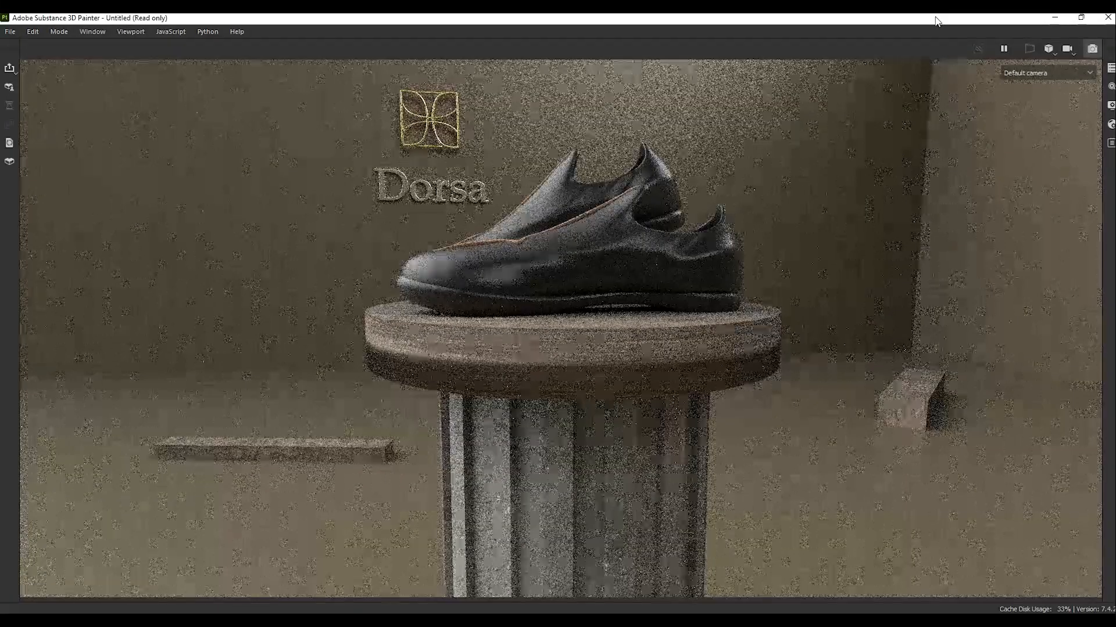